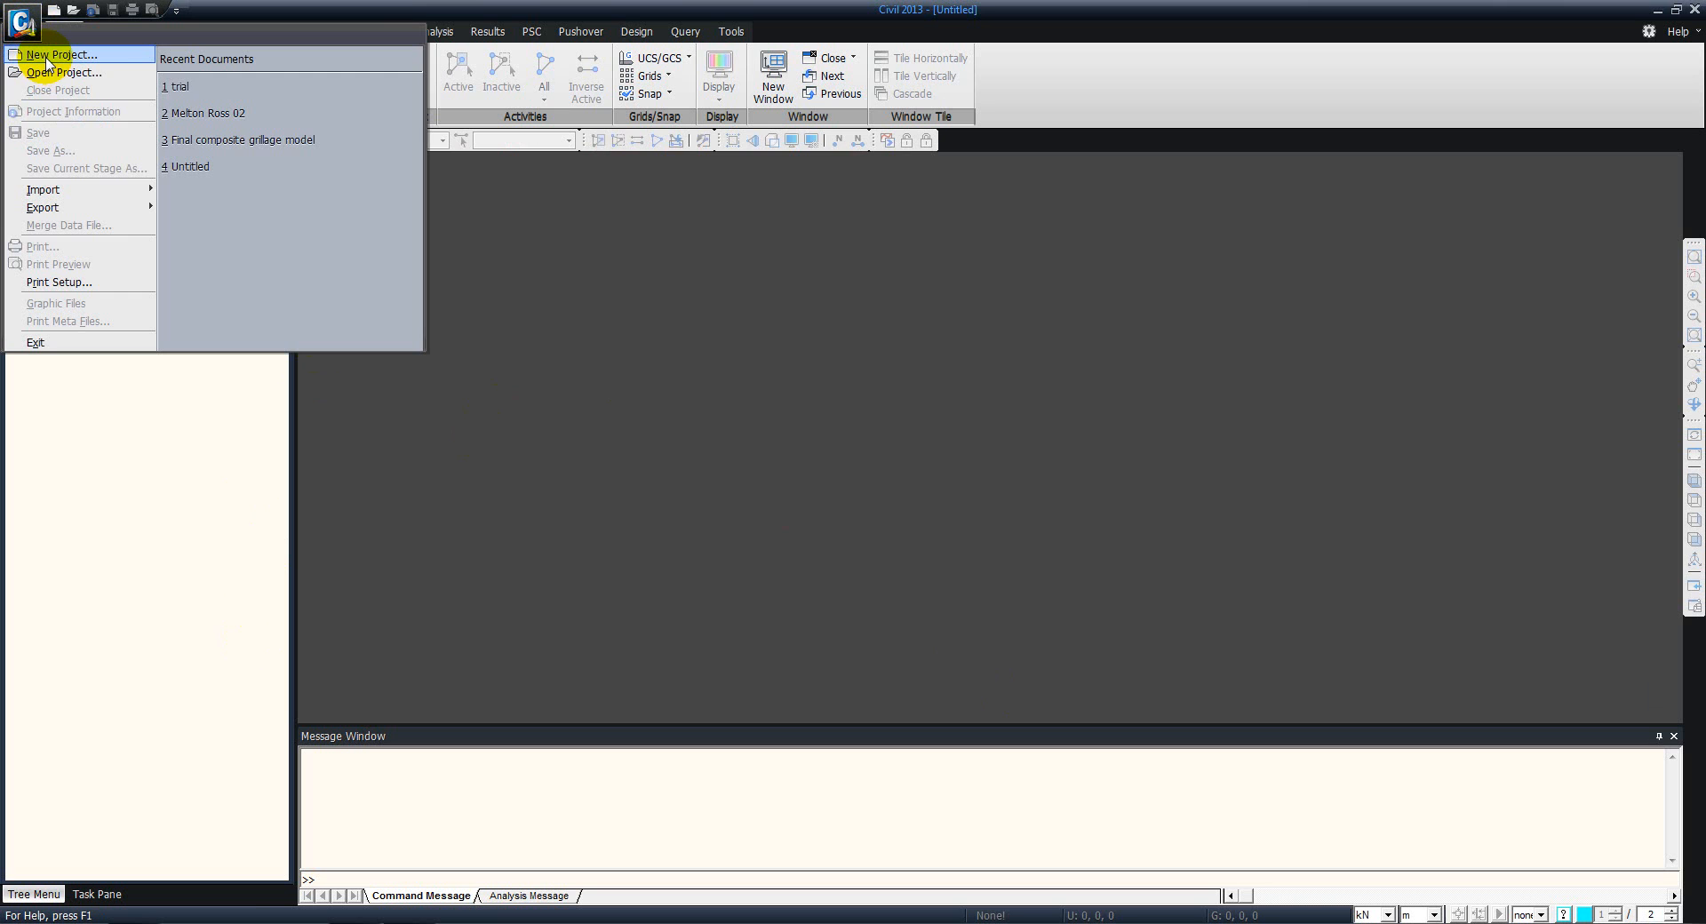
Start a new project
{"action": "left_click", "coordinate": [49, 55]}
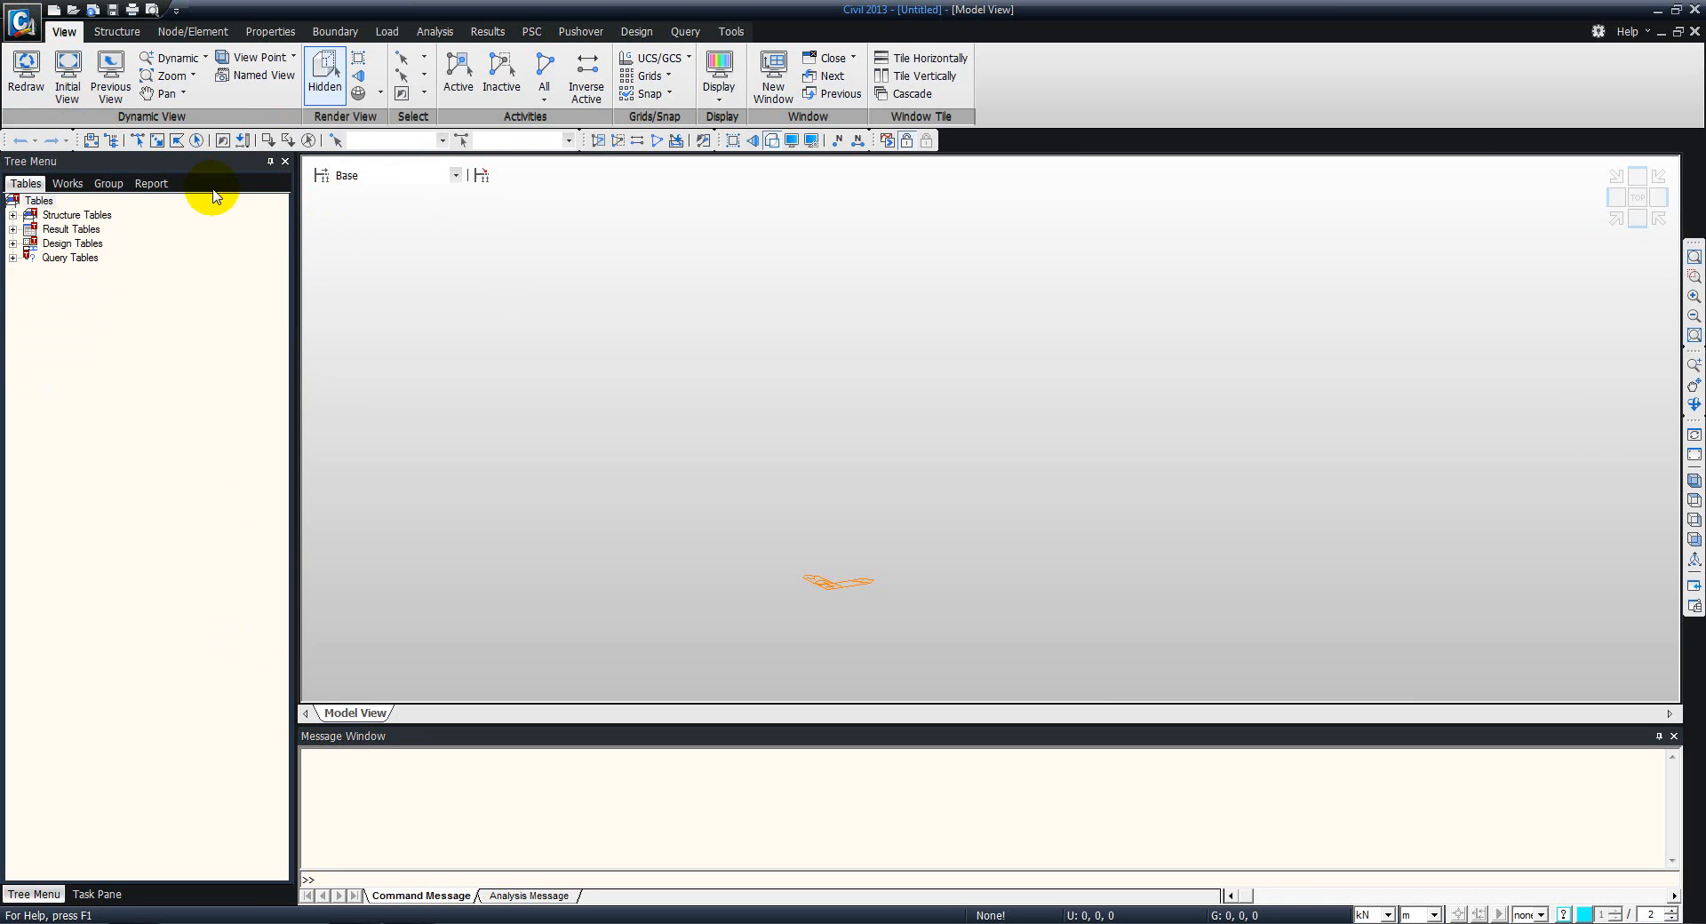
{"action": "left_click", "coordinate": [114, 35]}
{"action": "left_click", "coordinate": [178, 37]}
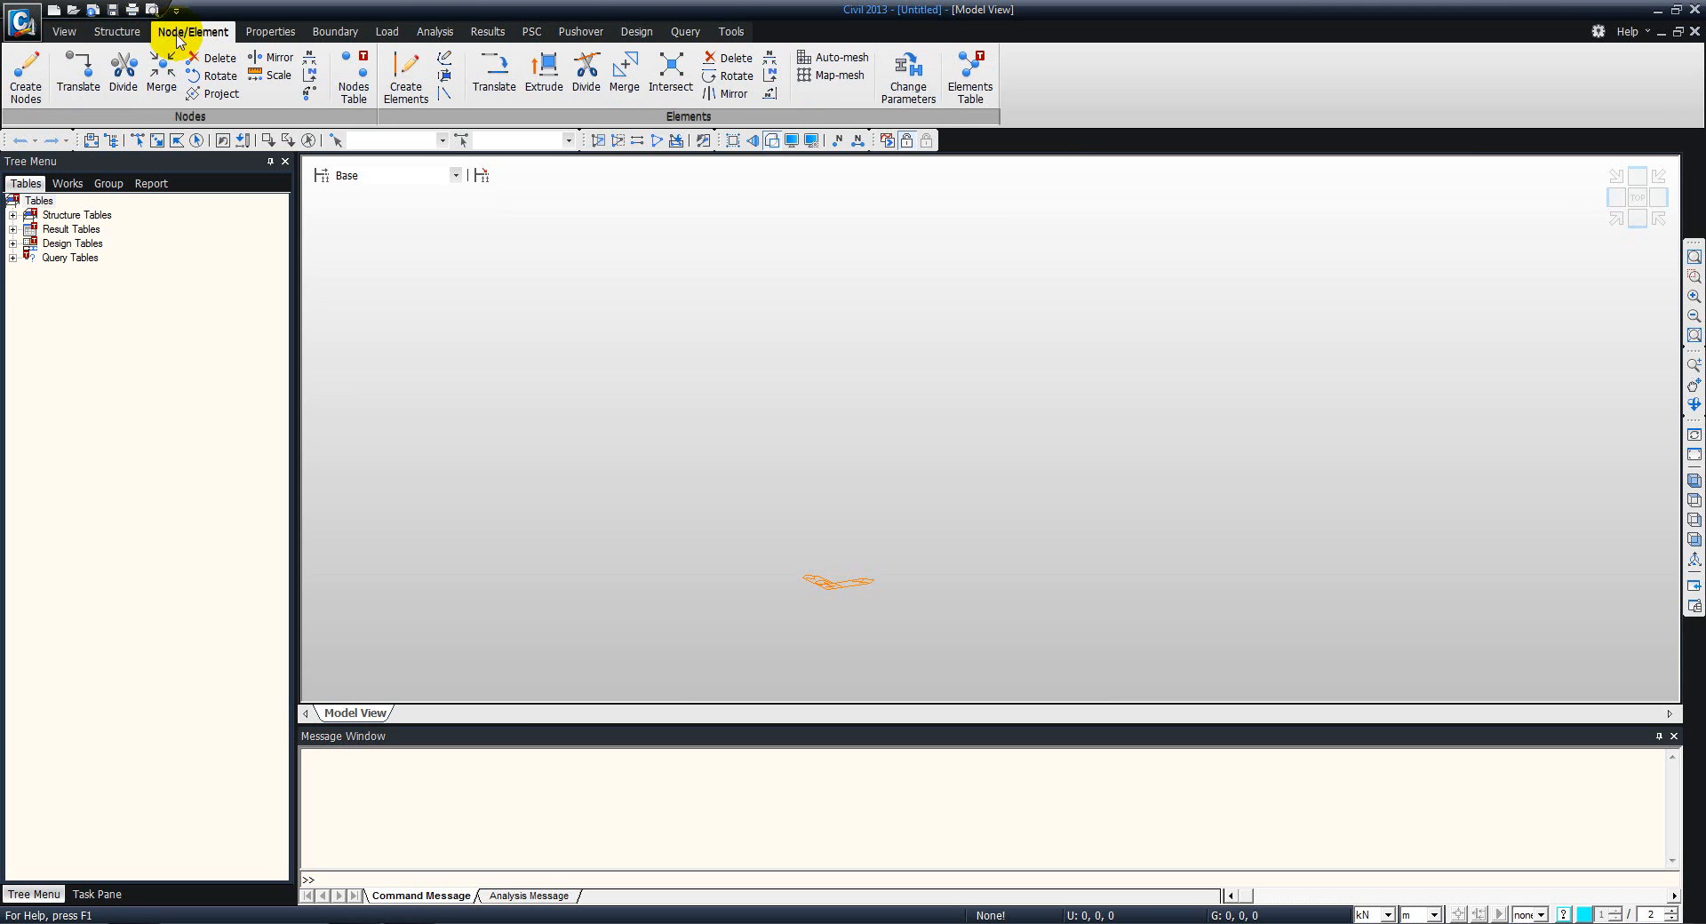
{"action": "left_click", "coordinate": [110, 36]}
{"action": "left_click", "coordinate": [193, 34]}
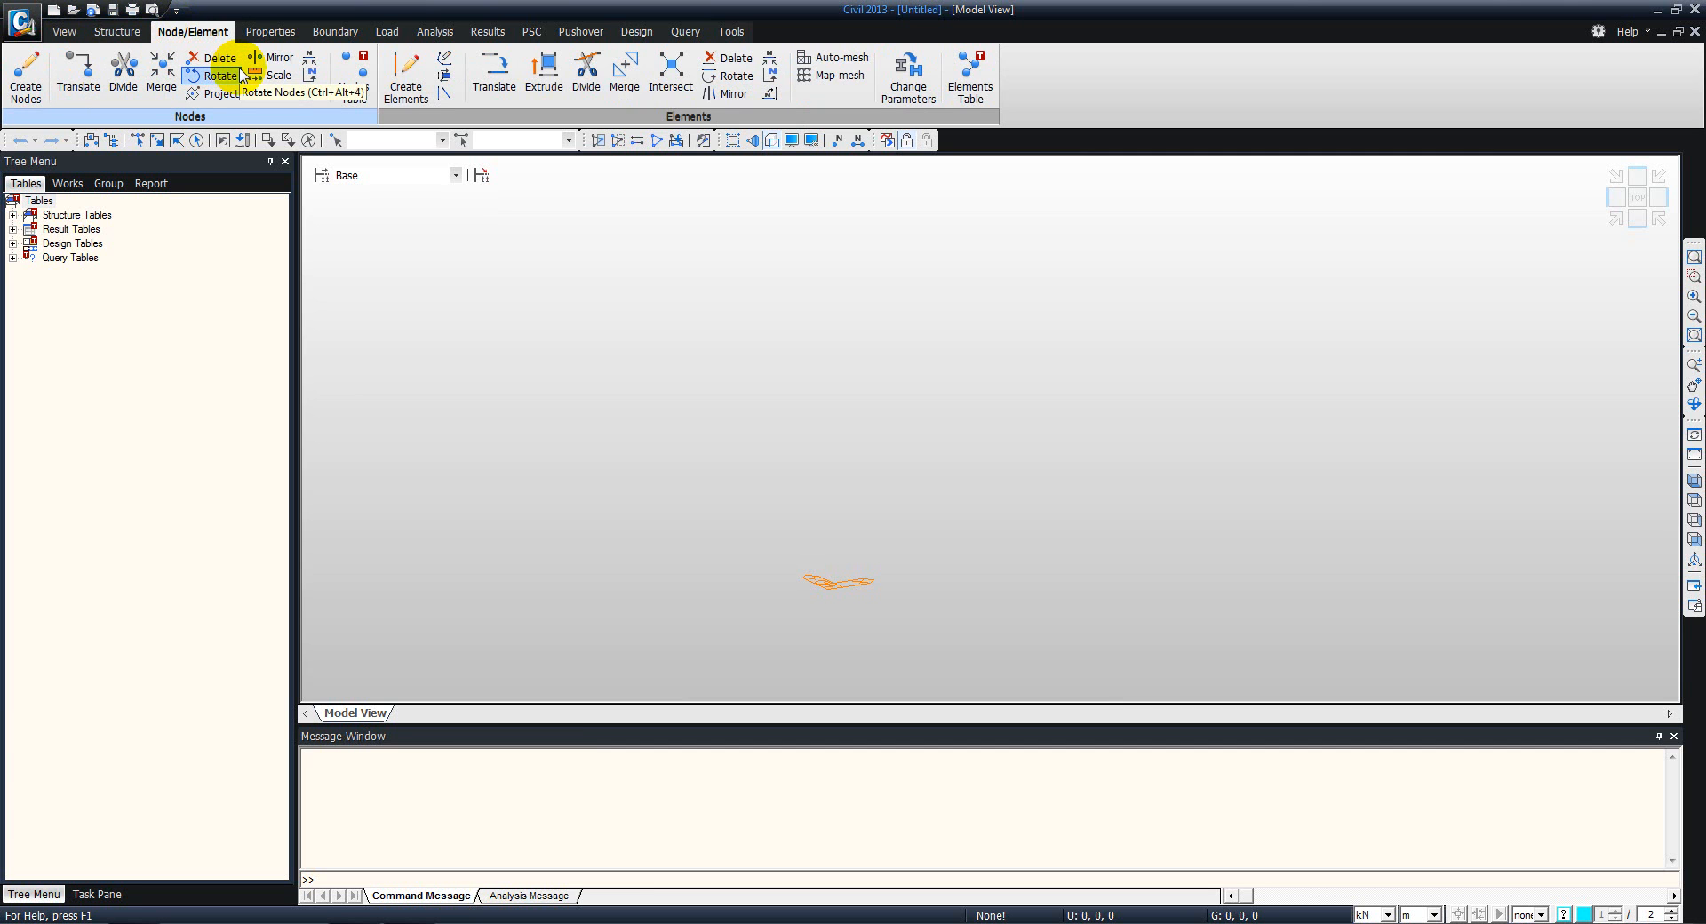
{"action": "left_click", "coordinate": [267, 32]}
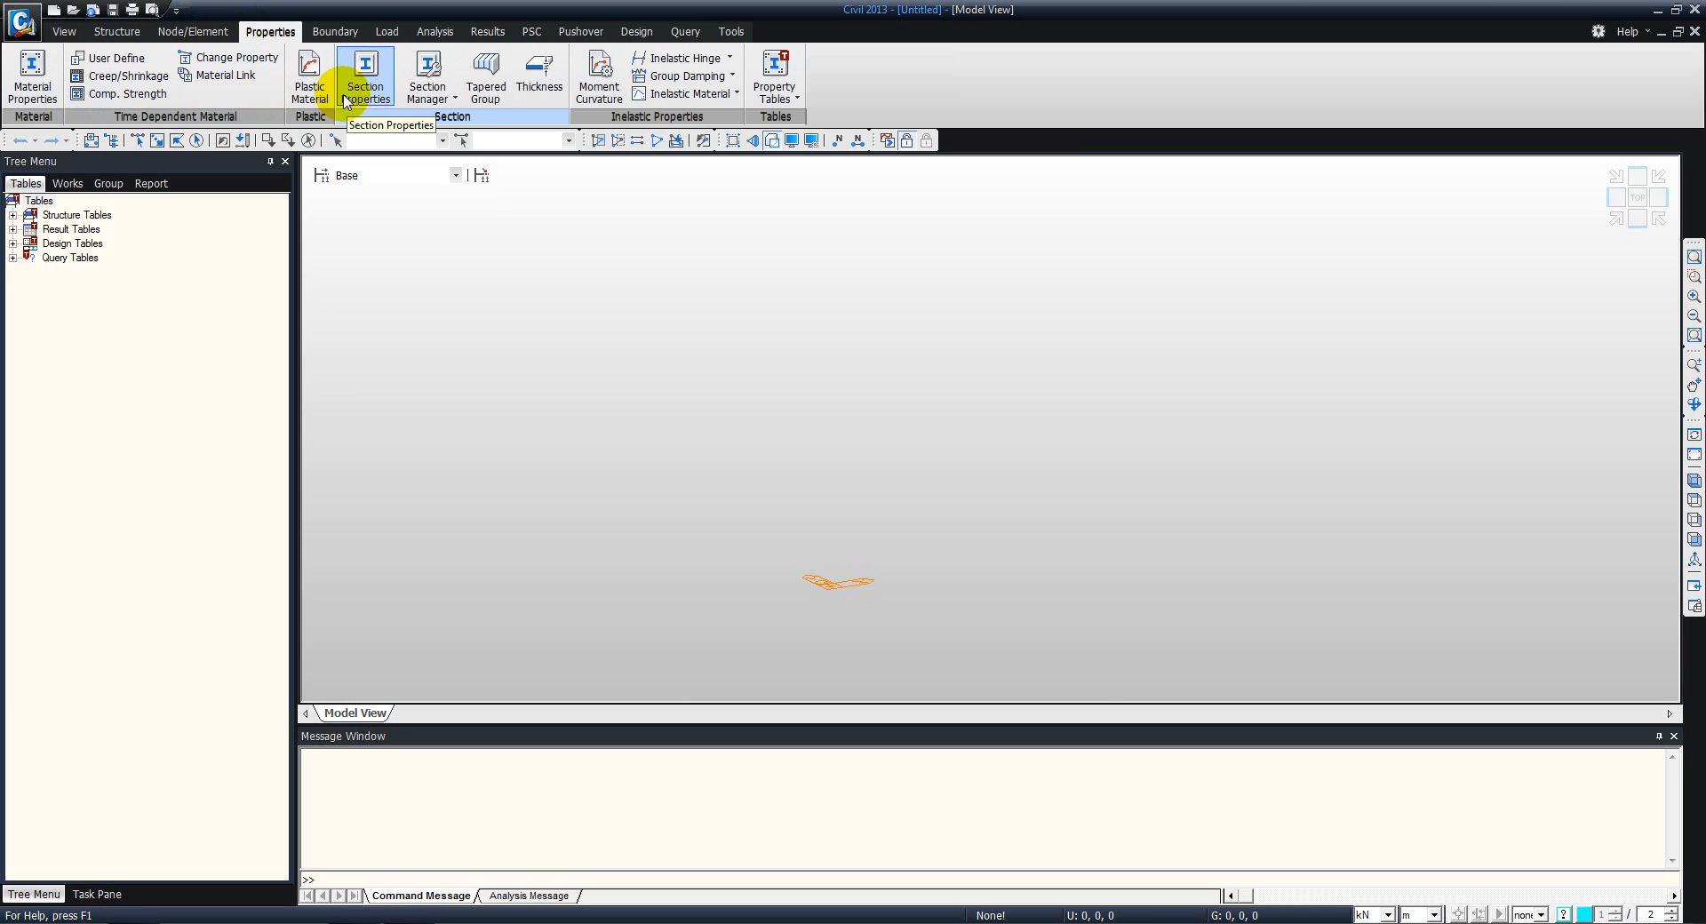
{"action": "left_click", "coordinate": [335, 32]}
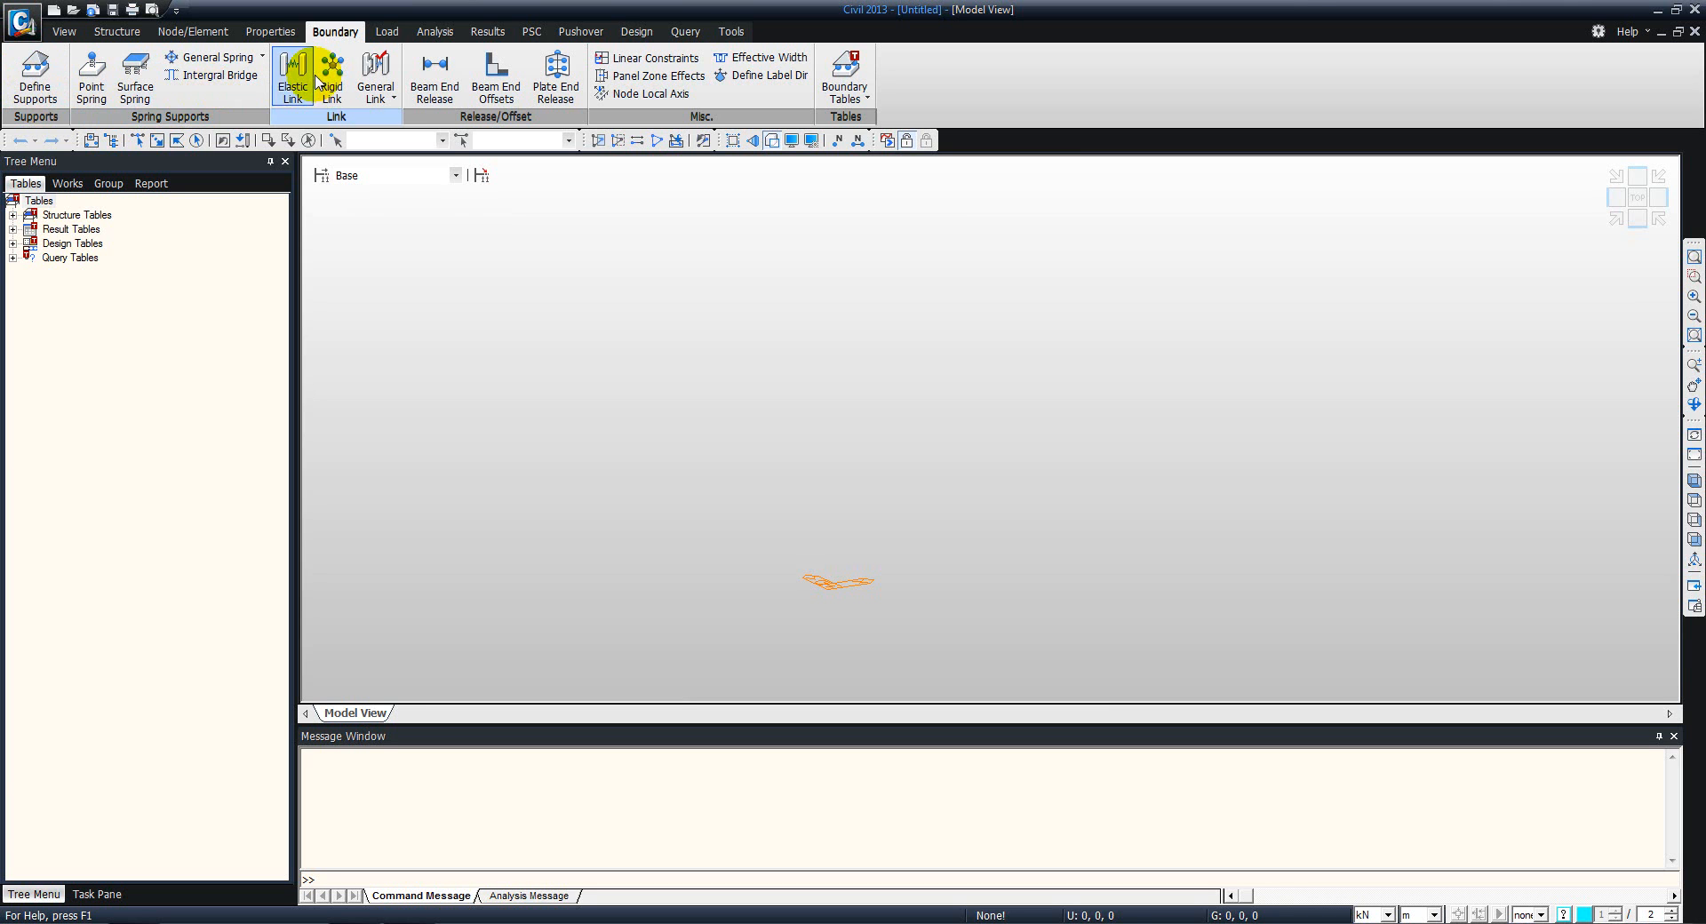
{"action": "left_click", "coordinate": [385, 32]}
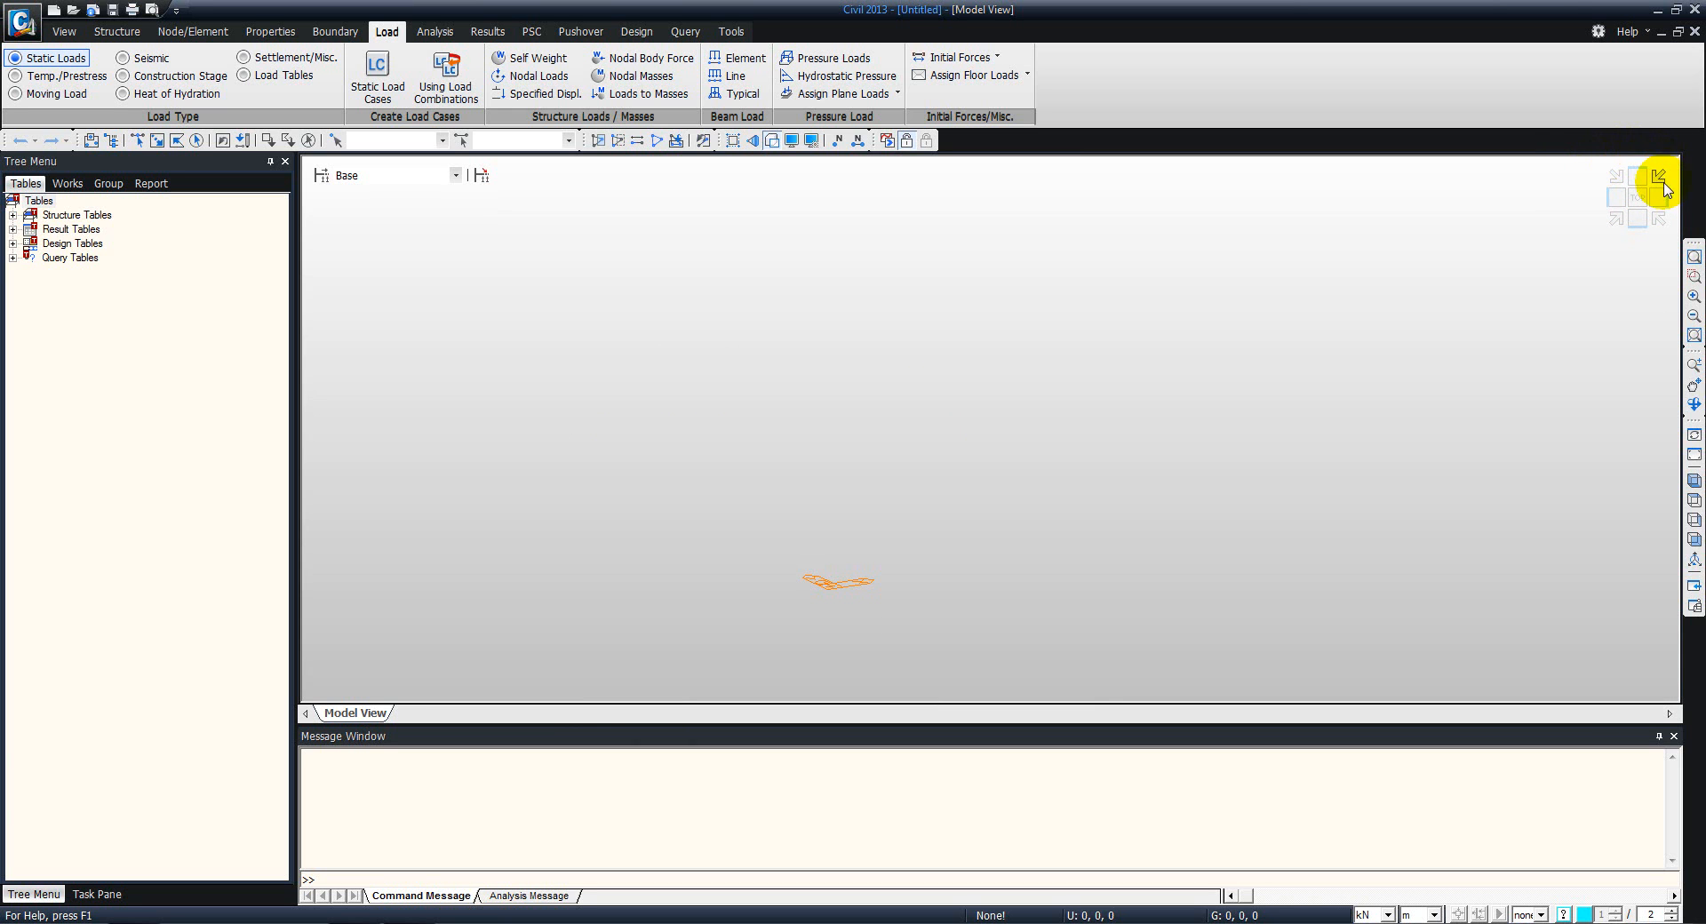
Switch the model view to the top view and display the Works tree
{"action": "left_click", "coordinate": [1634, 208]}
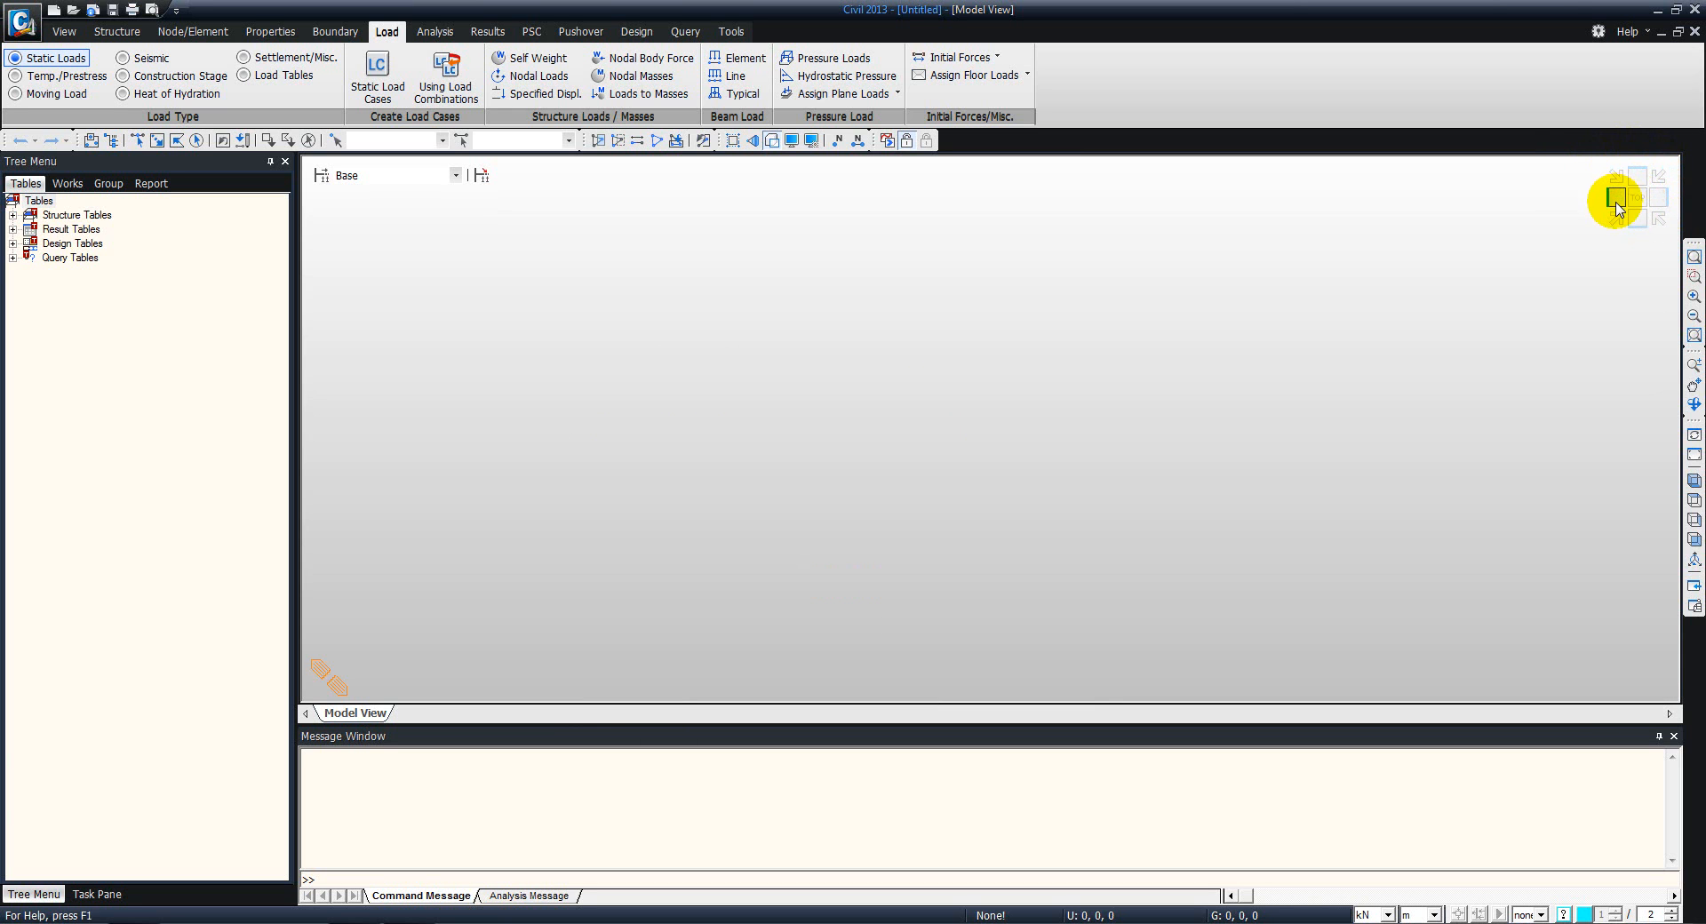
{"action": "left_click", "coordinate": [1615, 220]}
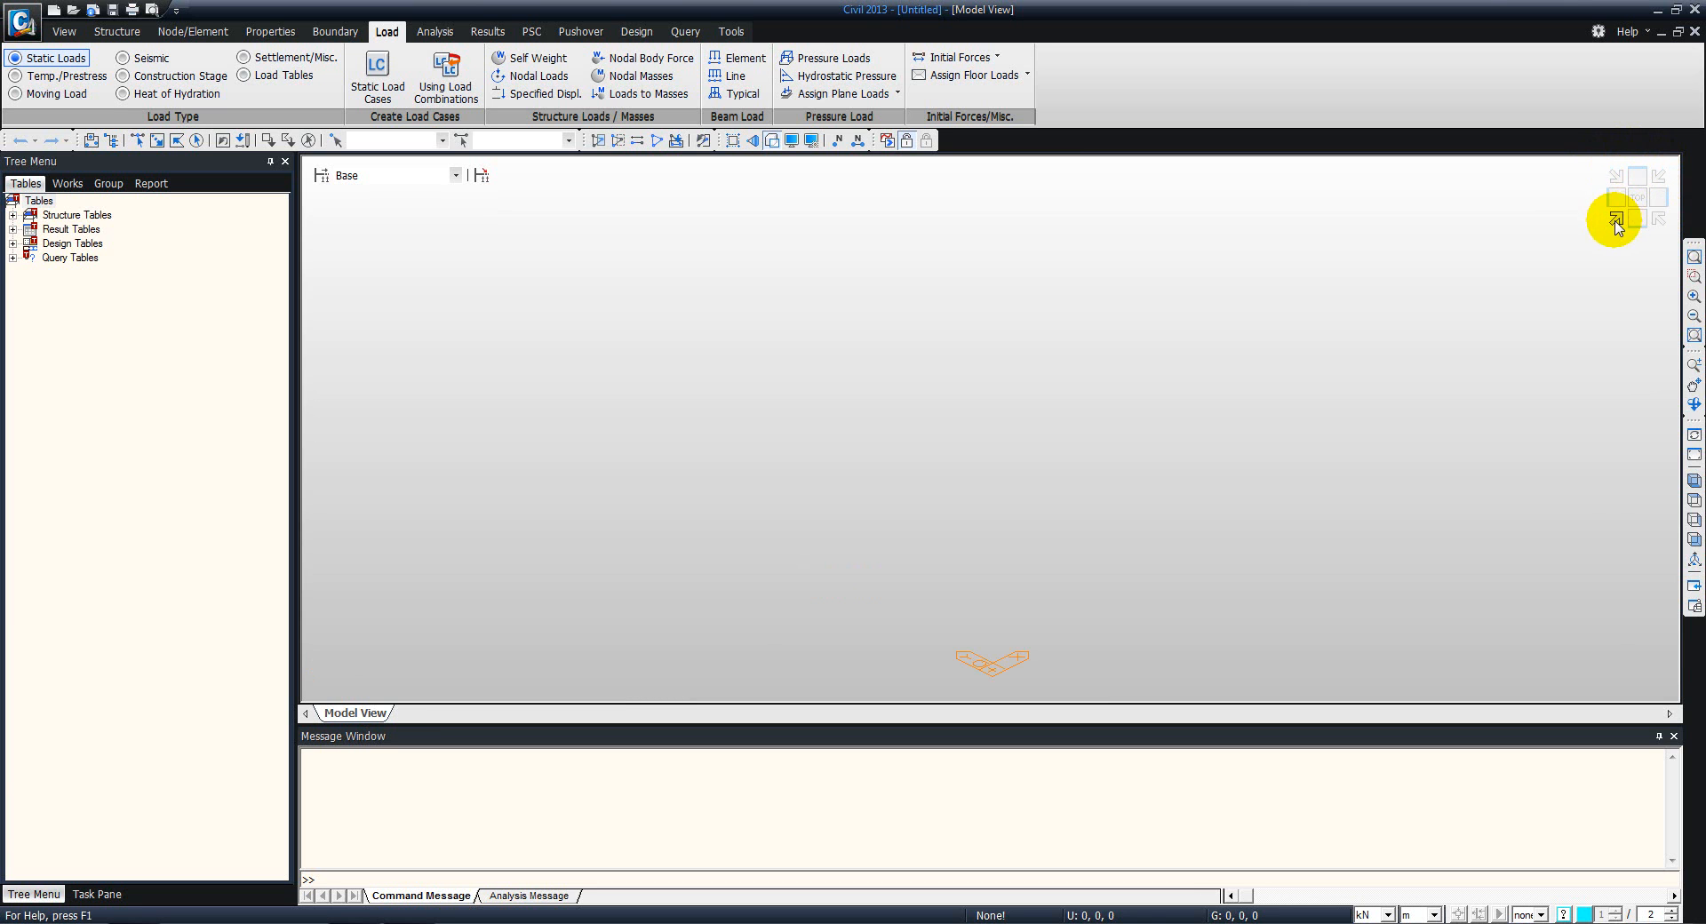
{"action": "left_click", "coordinate": [1638, 194]}
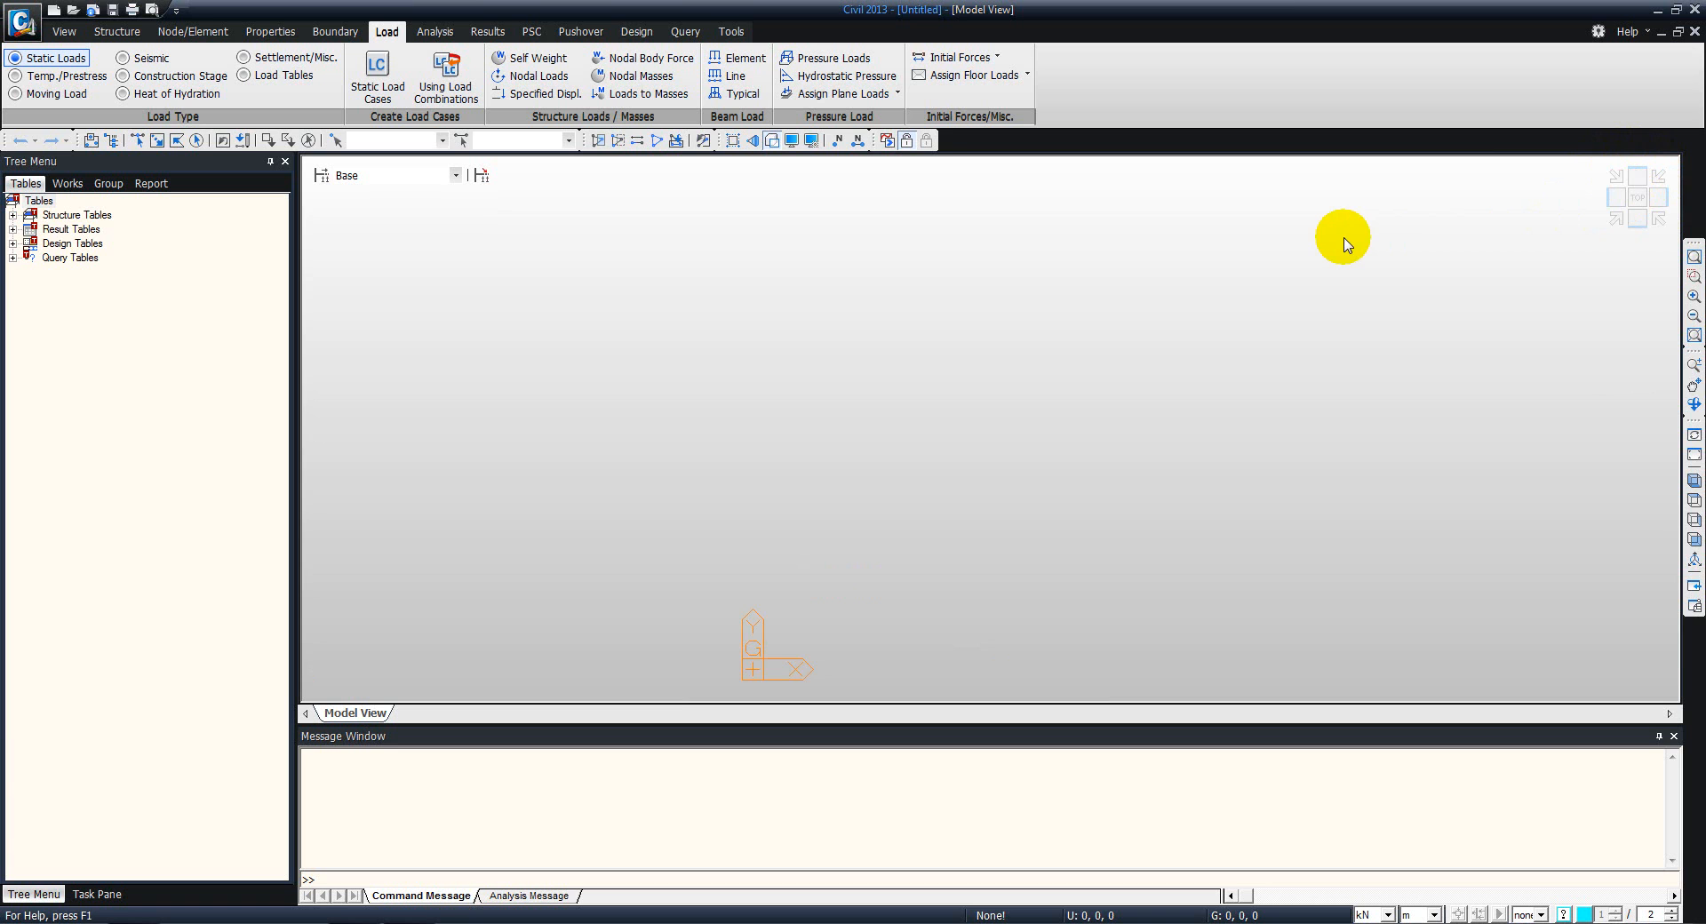
{"action": "left_click", "coordinate": [70, 183]}
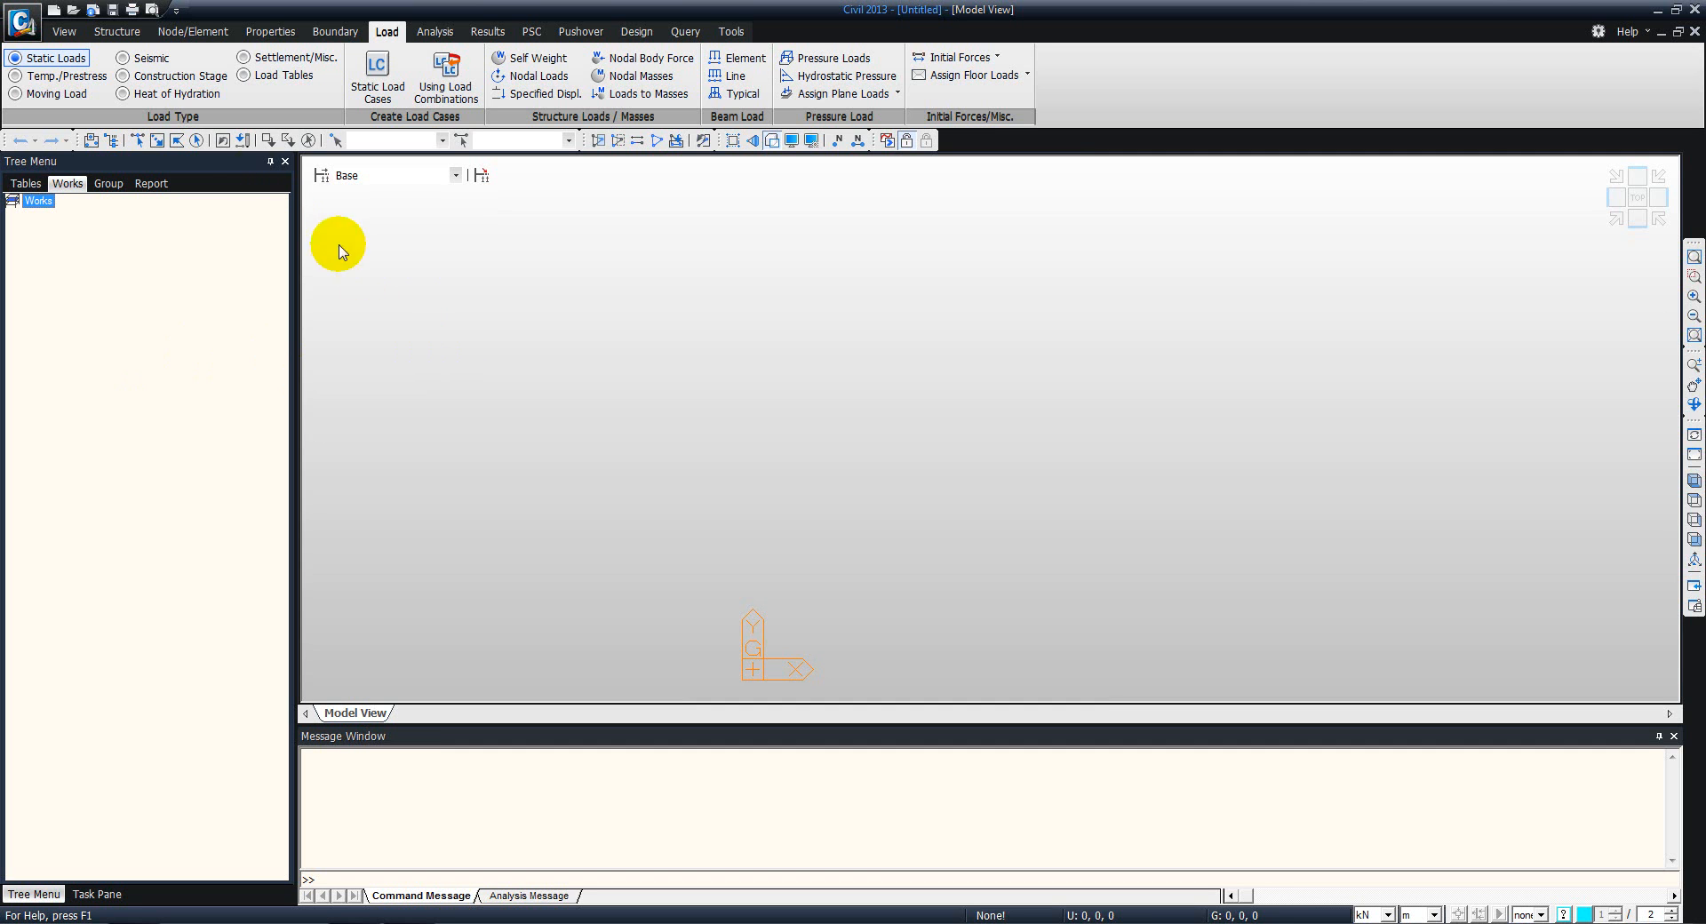
Set the structure type to X-Z Plane, keeping lumped mass
{"action": "left_click", "coordinate": [115, 32]}
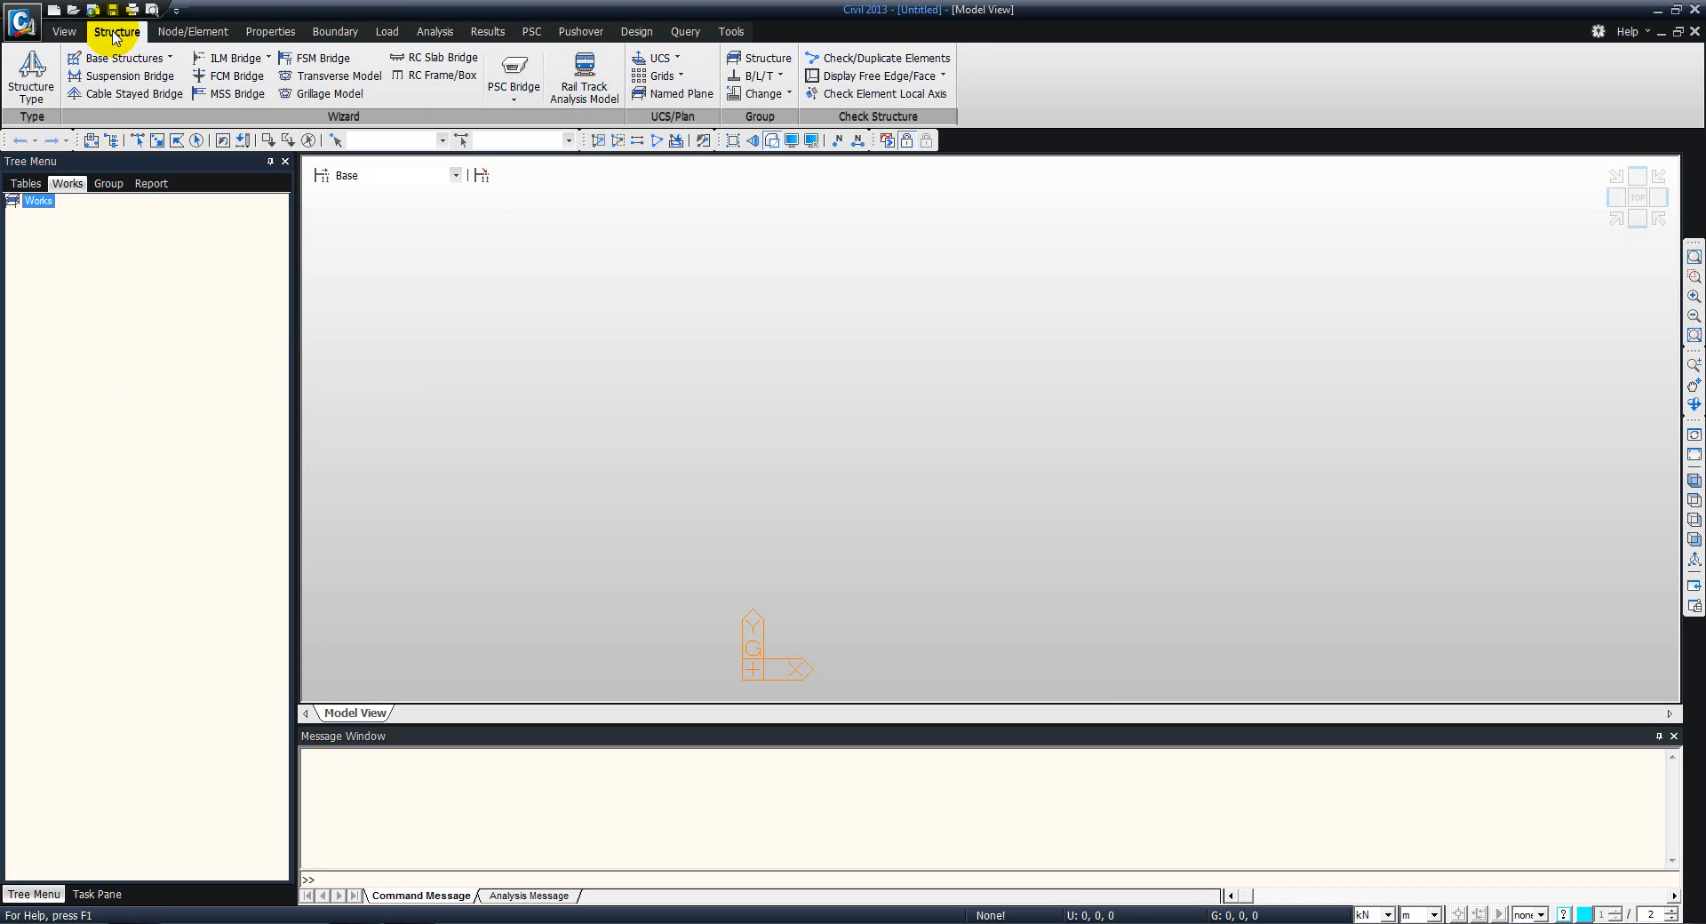
{"action": "left_click", "coordinate": [31, 89]}
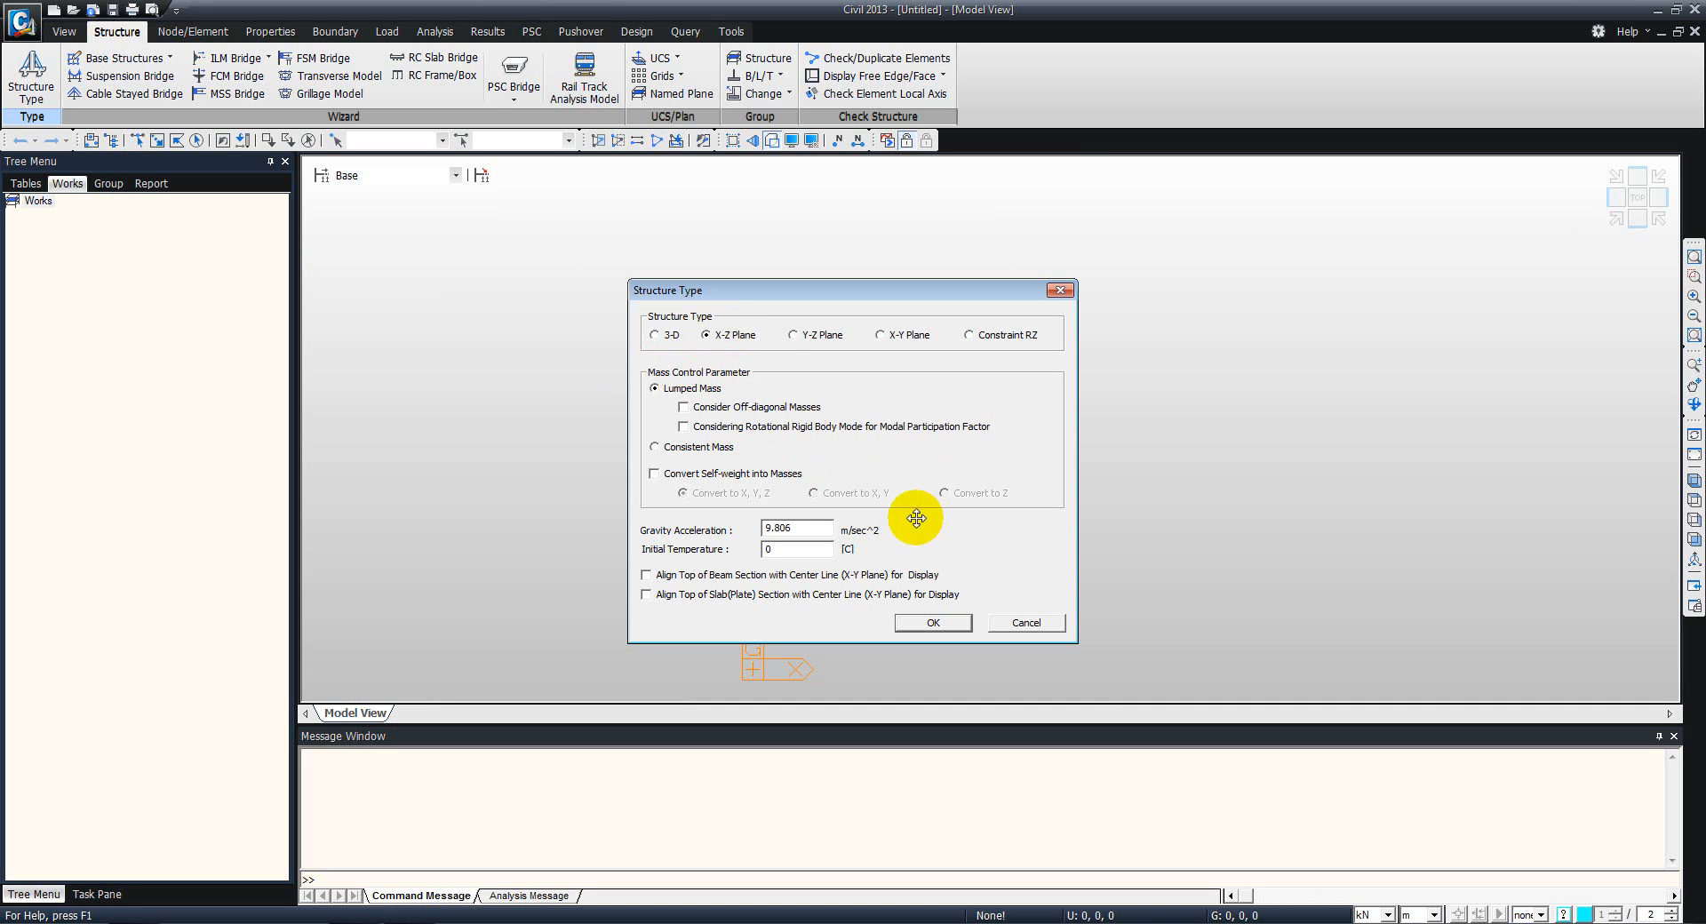
{"action": "left_click_drag", "start_coordinate": [777, 315], "coordinate": [279, 179]}
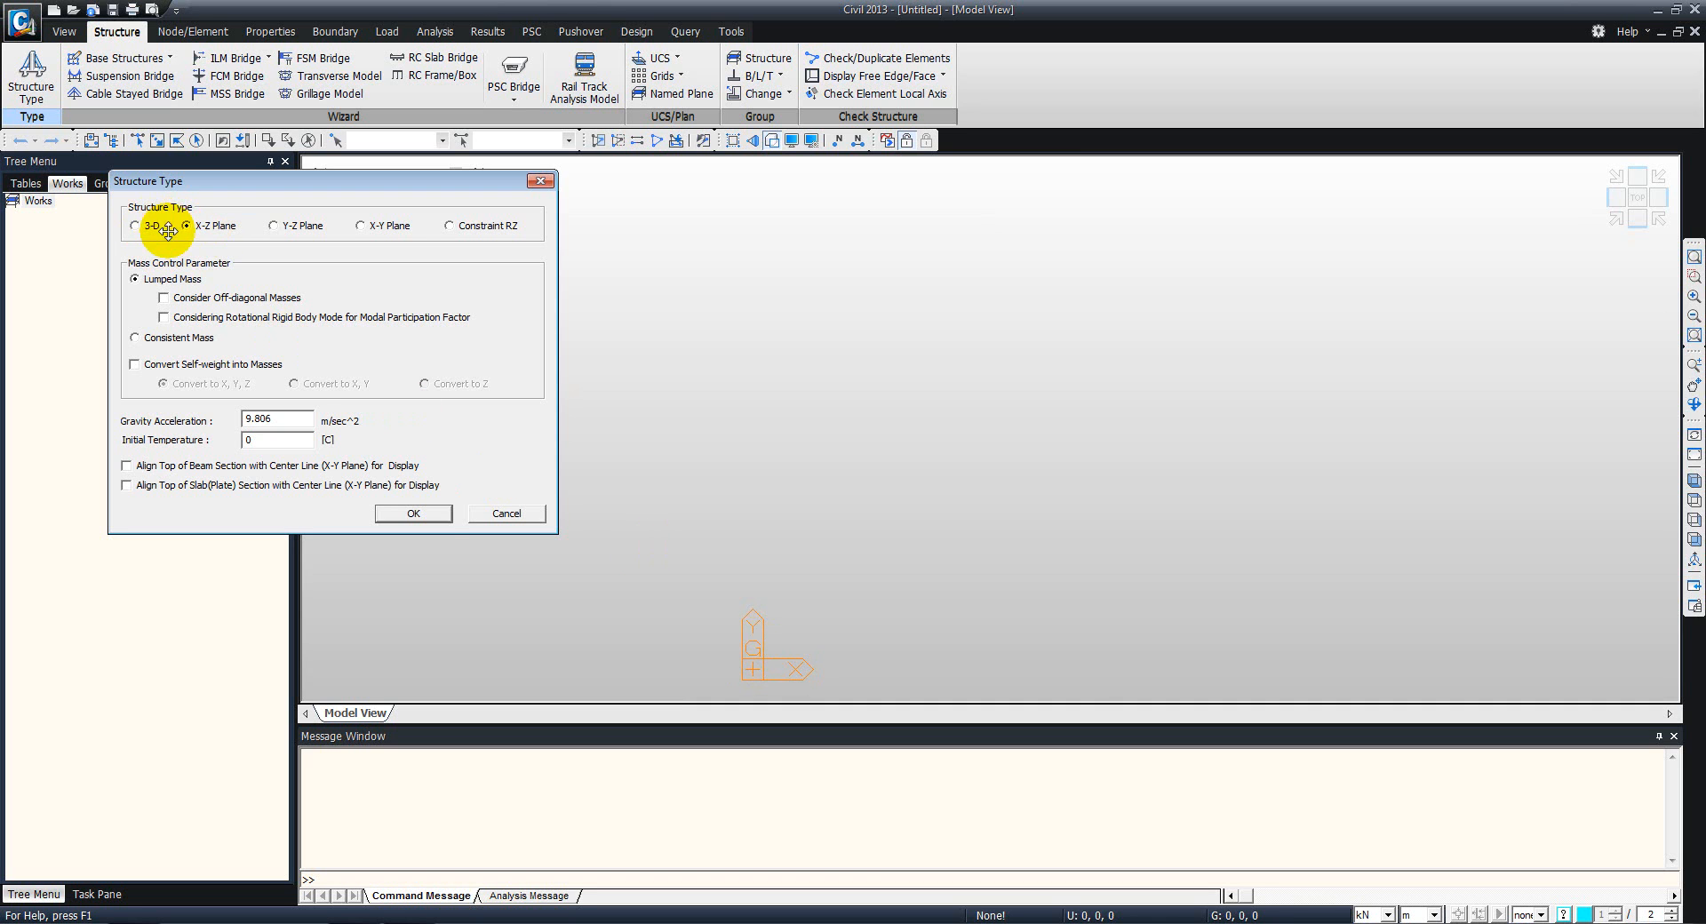
{"action": "left_click", "coordinate": [423, 517]}
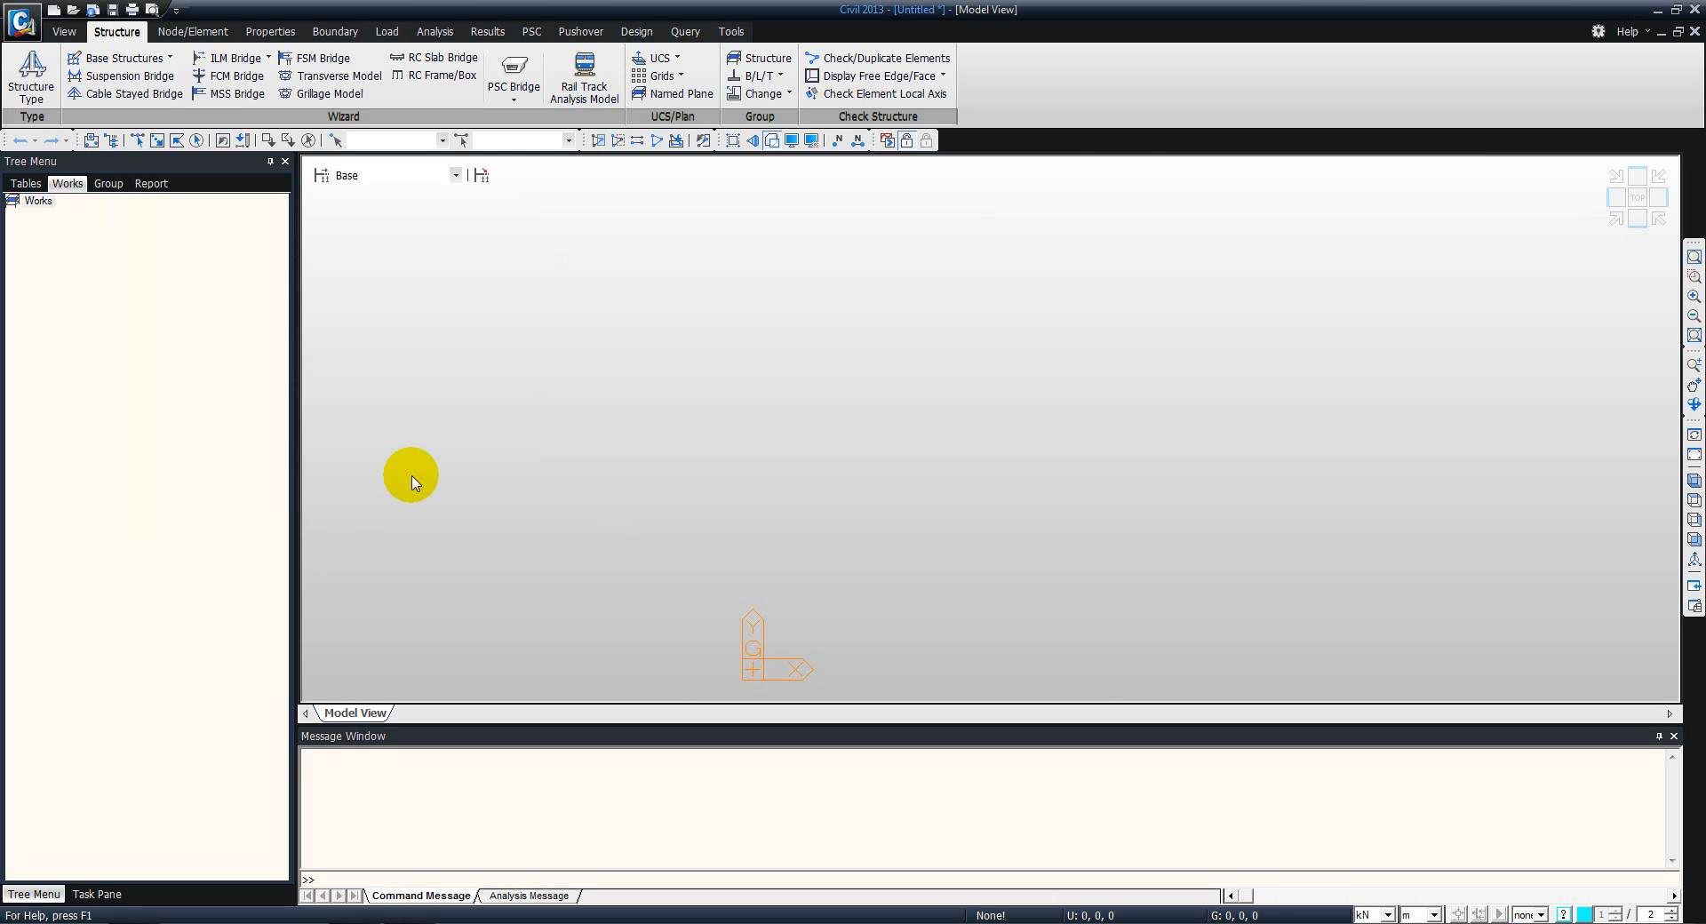
Switch to the tutorial PDF in Adobe Acrobat and examine the beam diagram's spans, supports and loads, returning to Civil
{"action": "key", "text": "alt+Tab"}
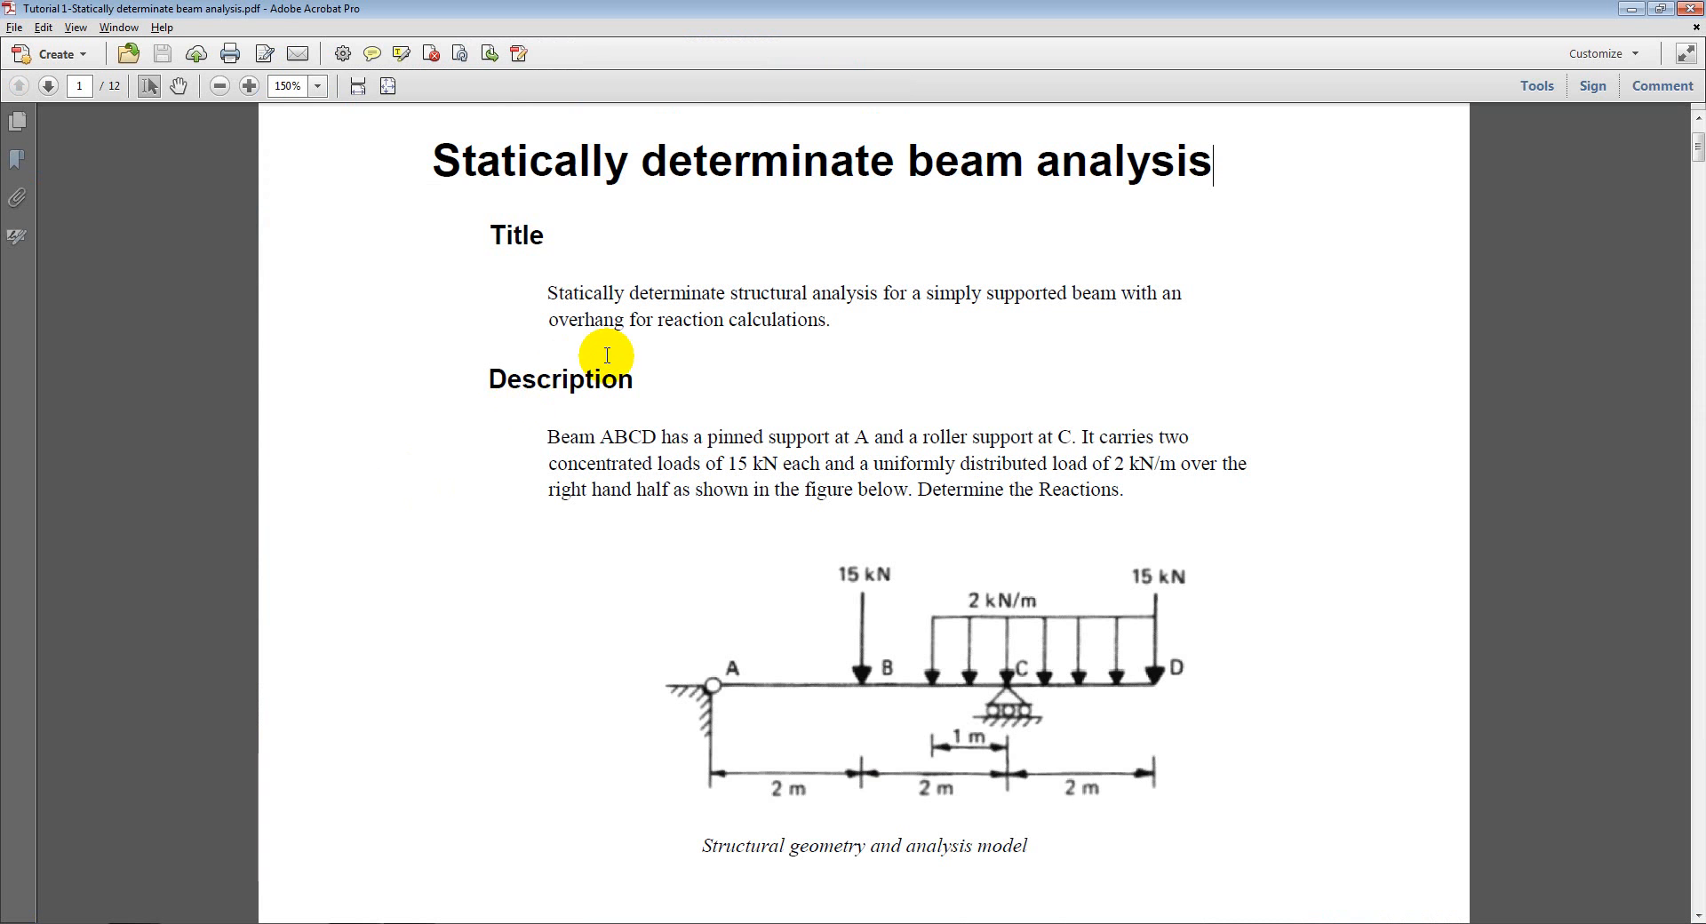
{"action": "scroll", "coordinate": [963, 658], "scroll_direction": "up", "scroll_amount": 2, "text": "ctrl"}
{"action": "scroll", "coordinate": [963, 658], "scroll_direction": "down", "scroll_amount": 2}
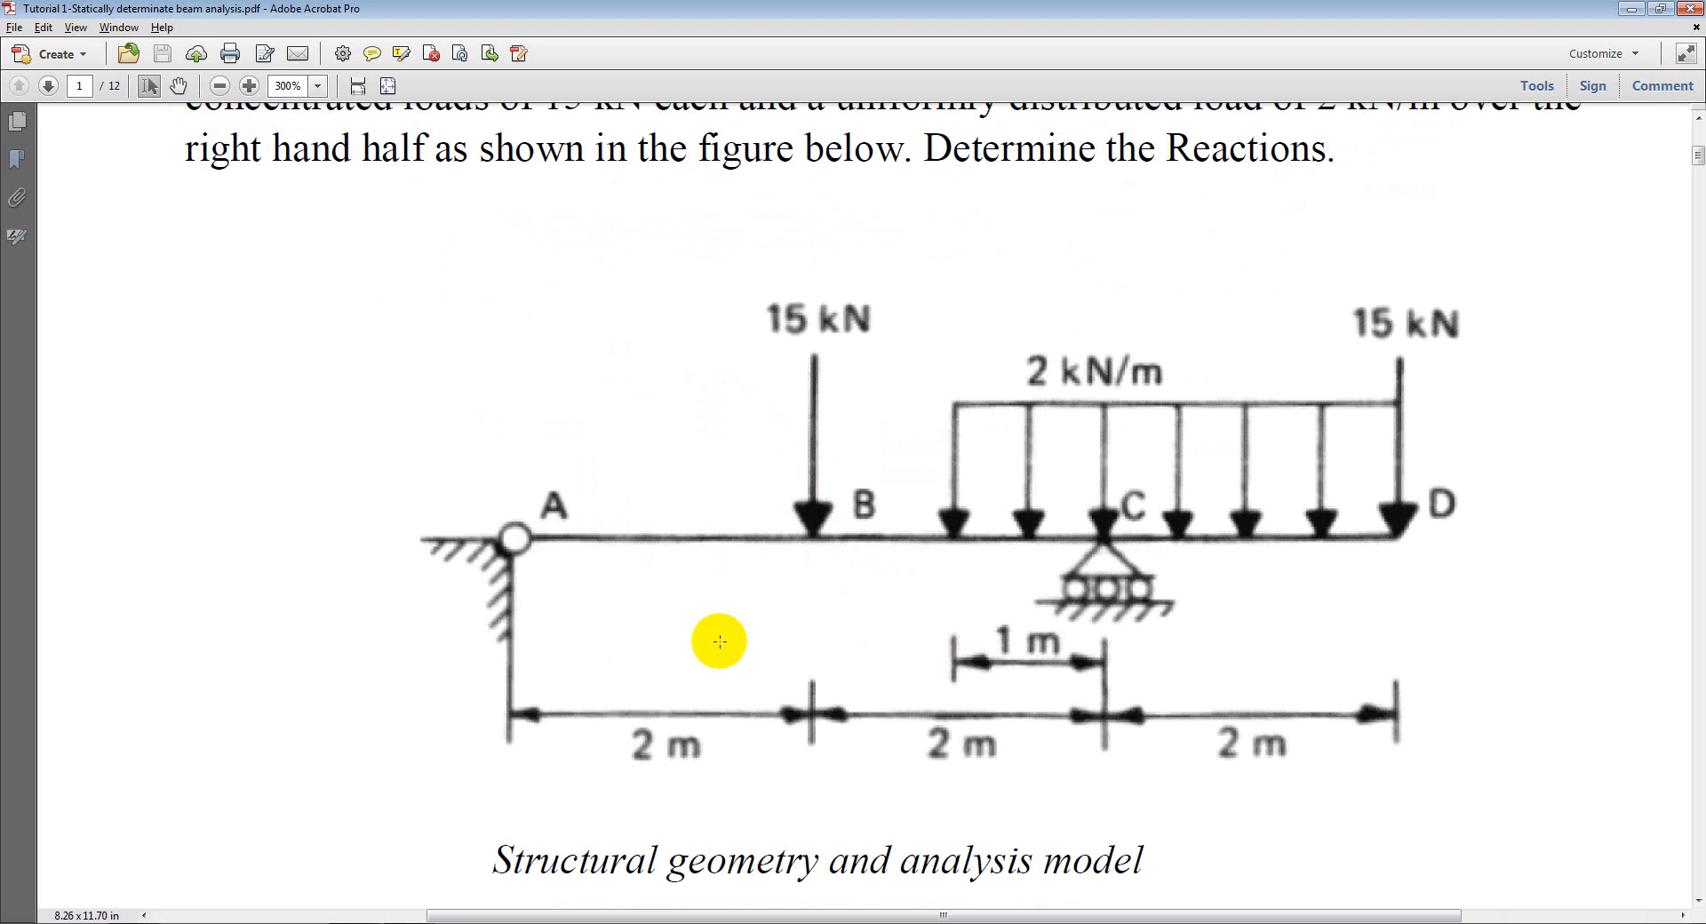
{"action": "key", "text": "alt+Tab"}
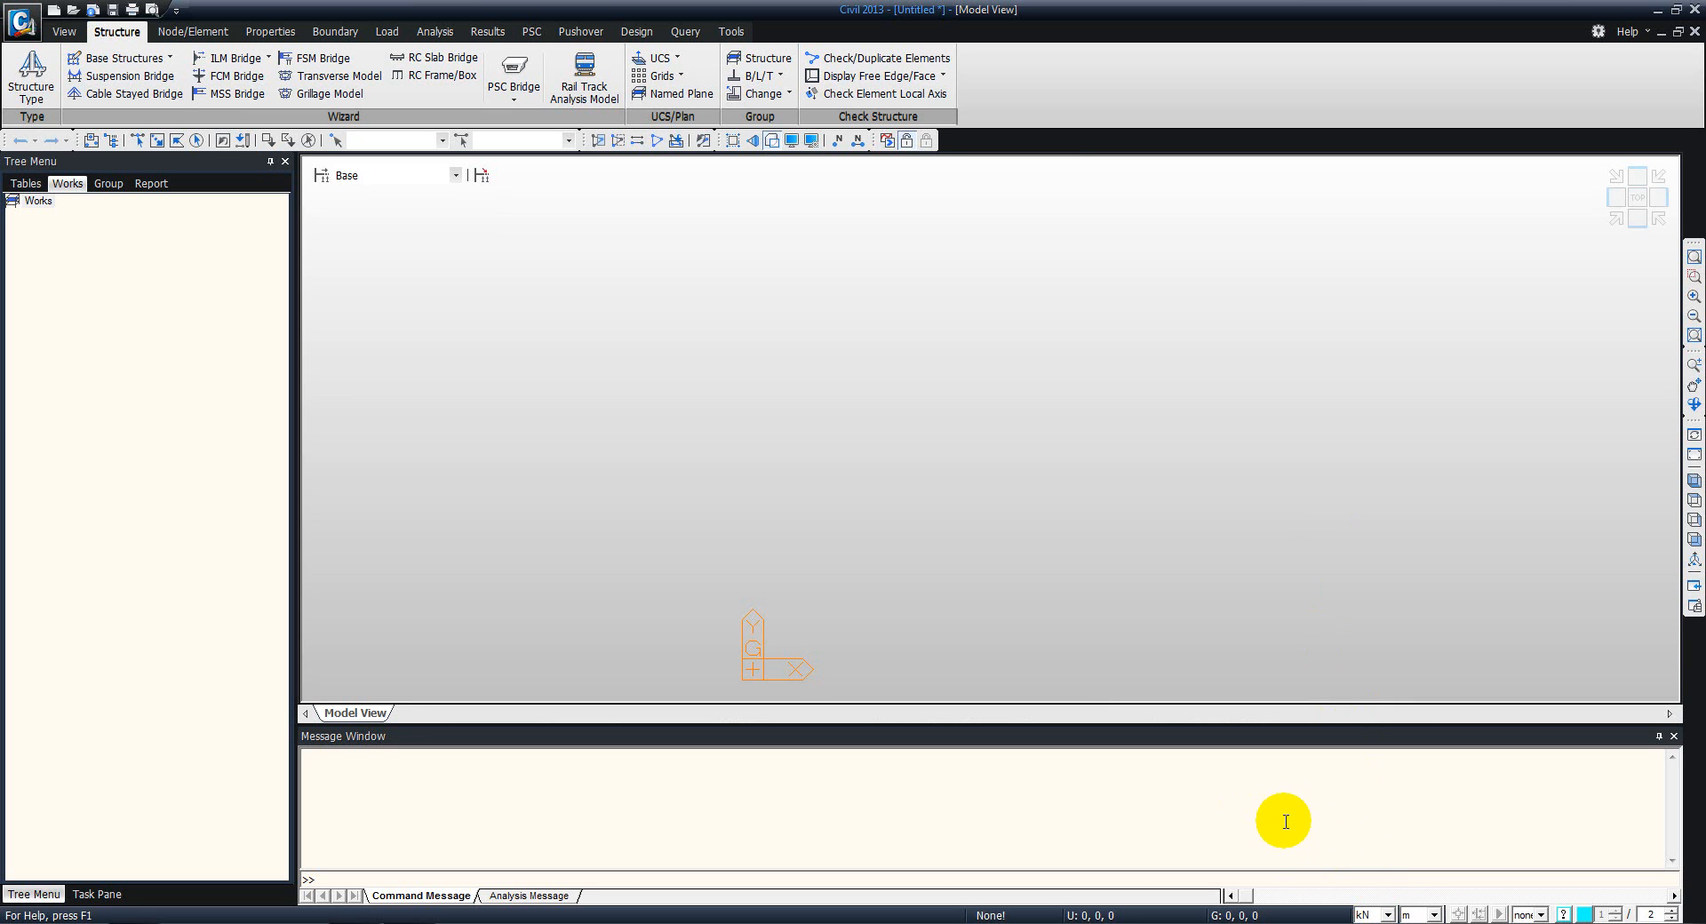
Set the model's force unit to kN and its length unit to m
{"action": "left_click", "coordinate": [1388, 915]}
{"action": "left_click", "coordinate": [1362, 875]}
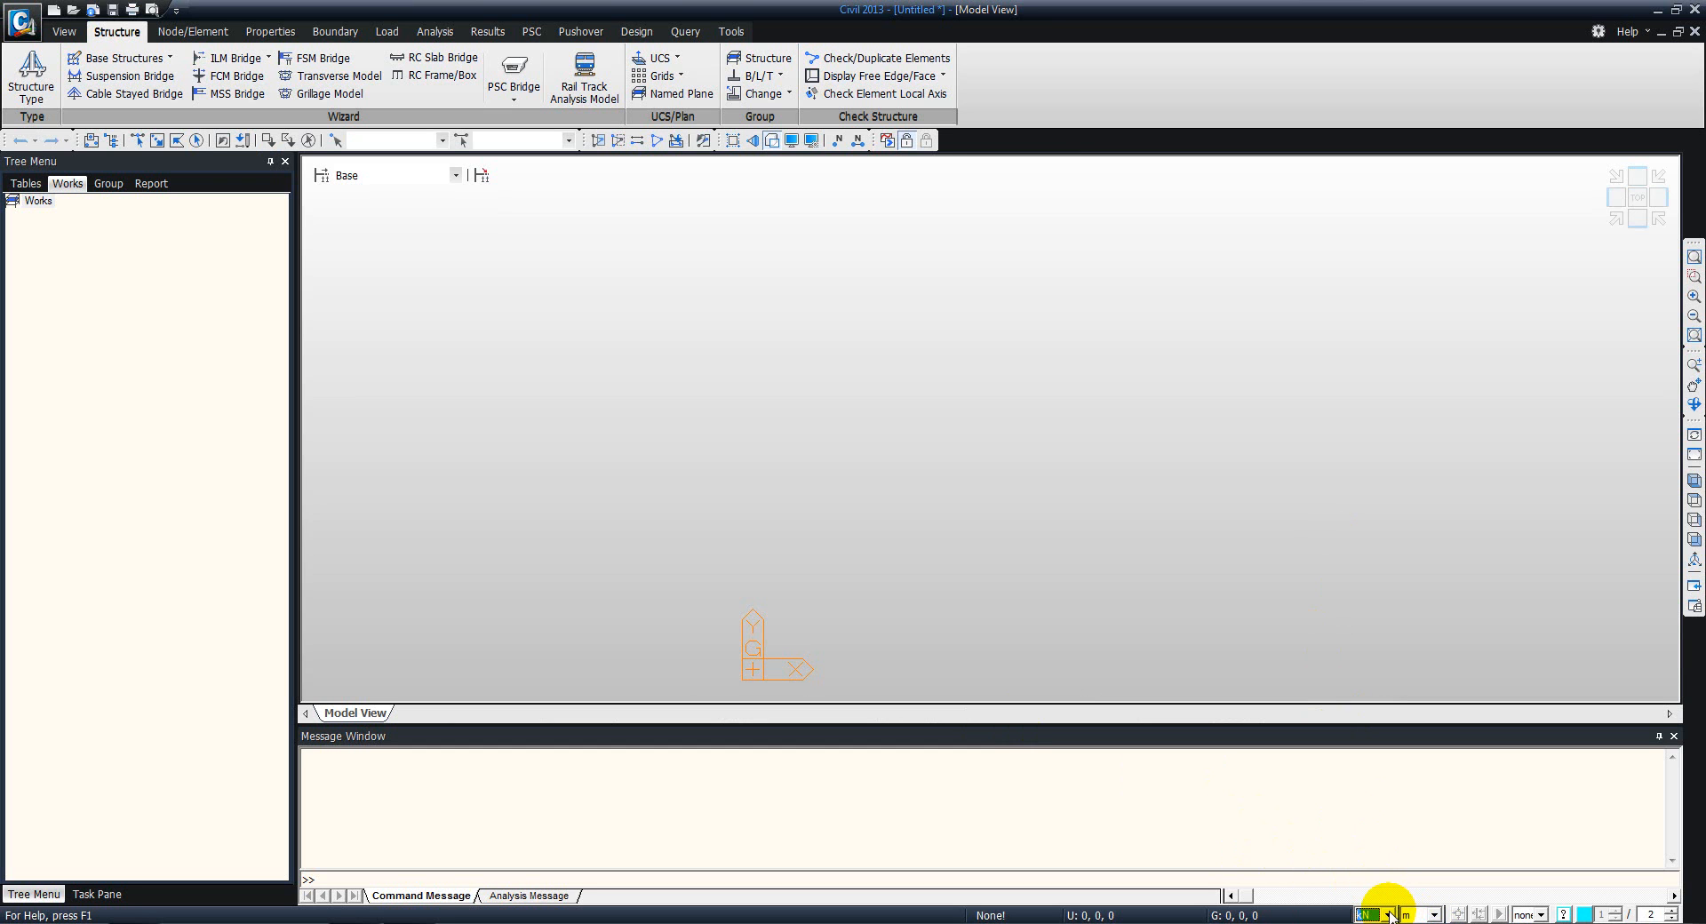
{"action": "left_click", "coordinate": [1435, 916]}
{"action": "left_click", "coordinate": [1437, 915]}
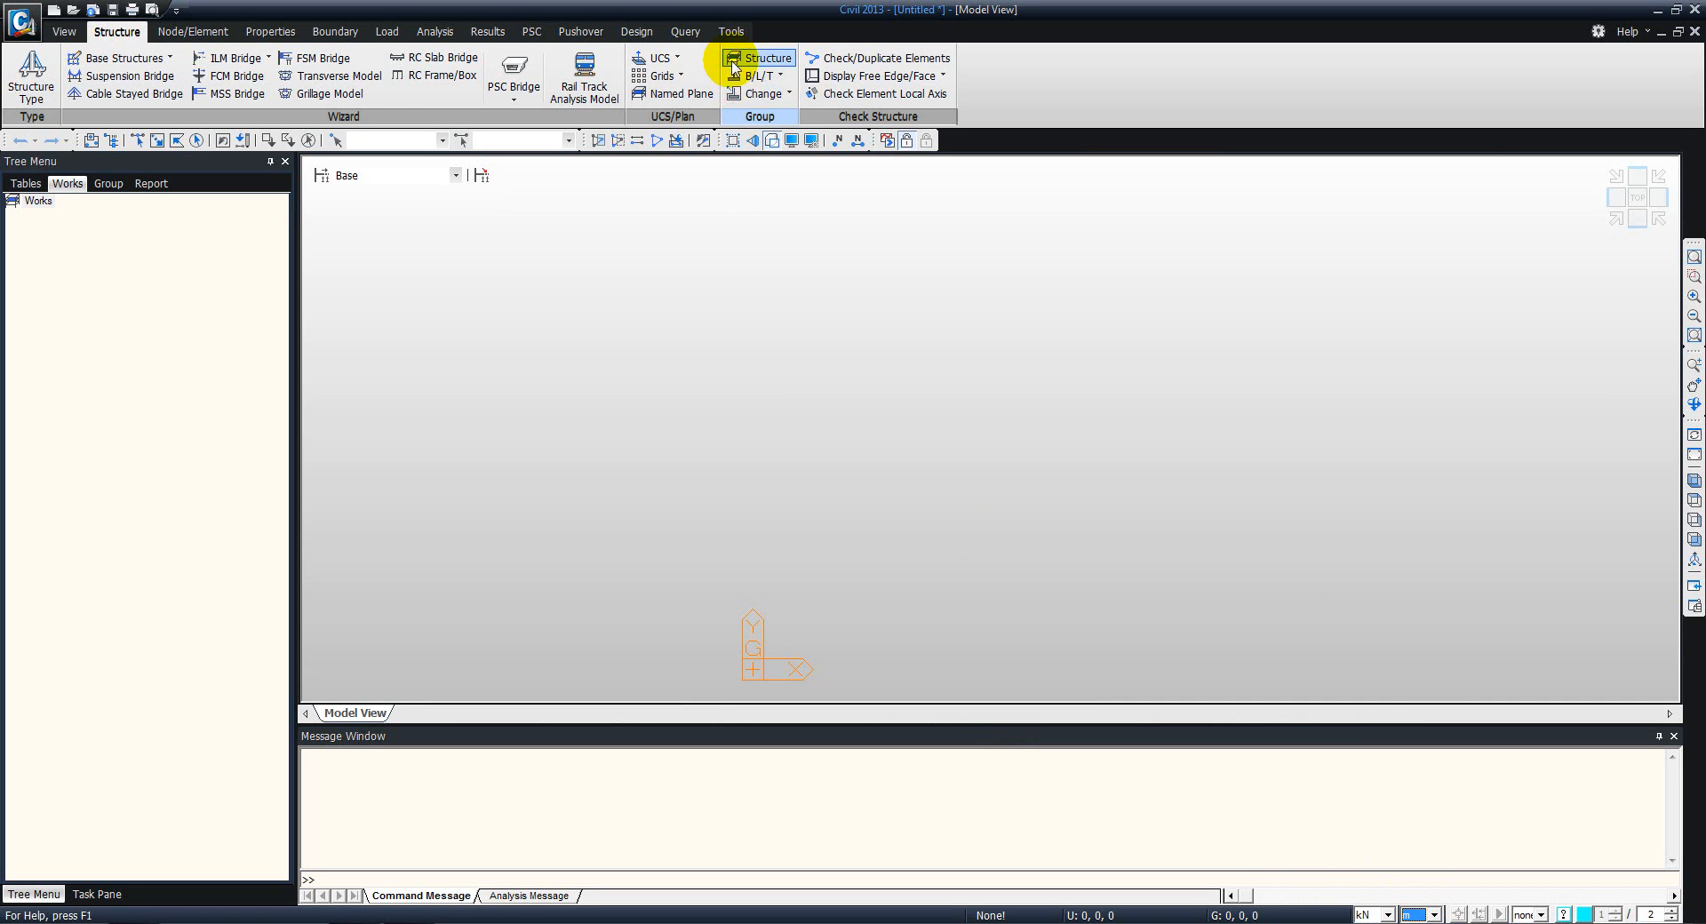
Review the length, force, heat and temperature units in the Unit System settings without changing them
{"action": "left_click", "coordinate": [731, 31]}
{"action": "left_click", "coordinate": [23, 85]}
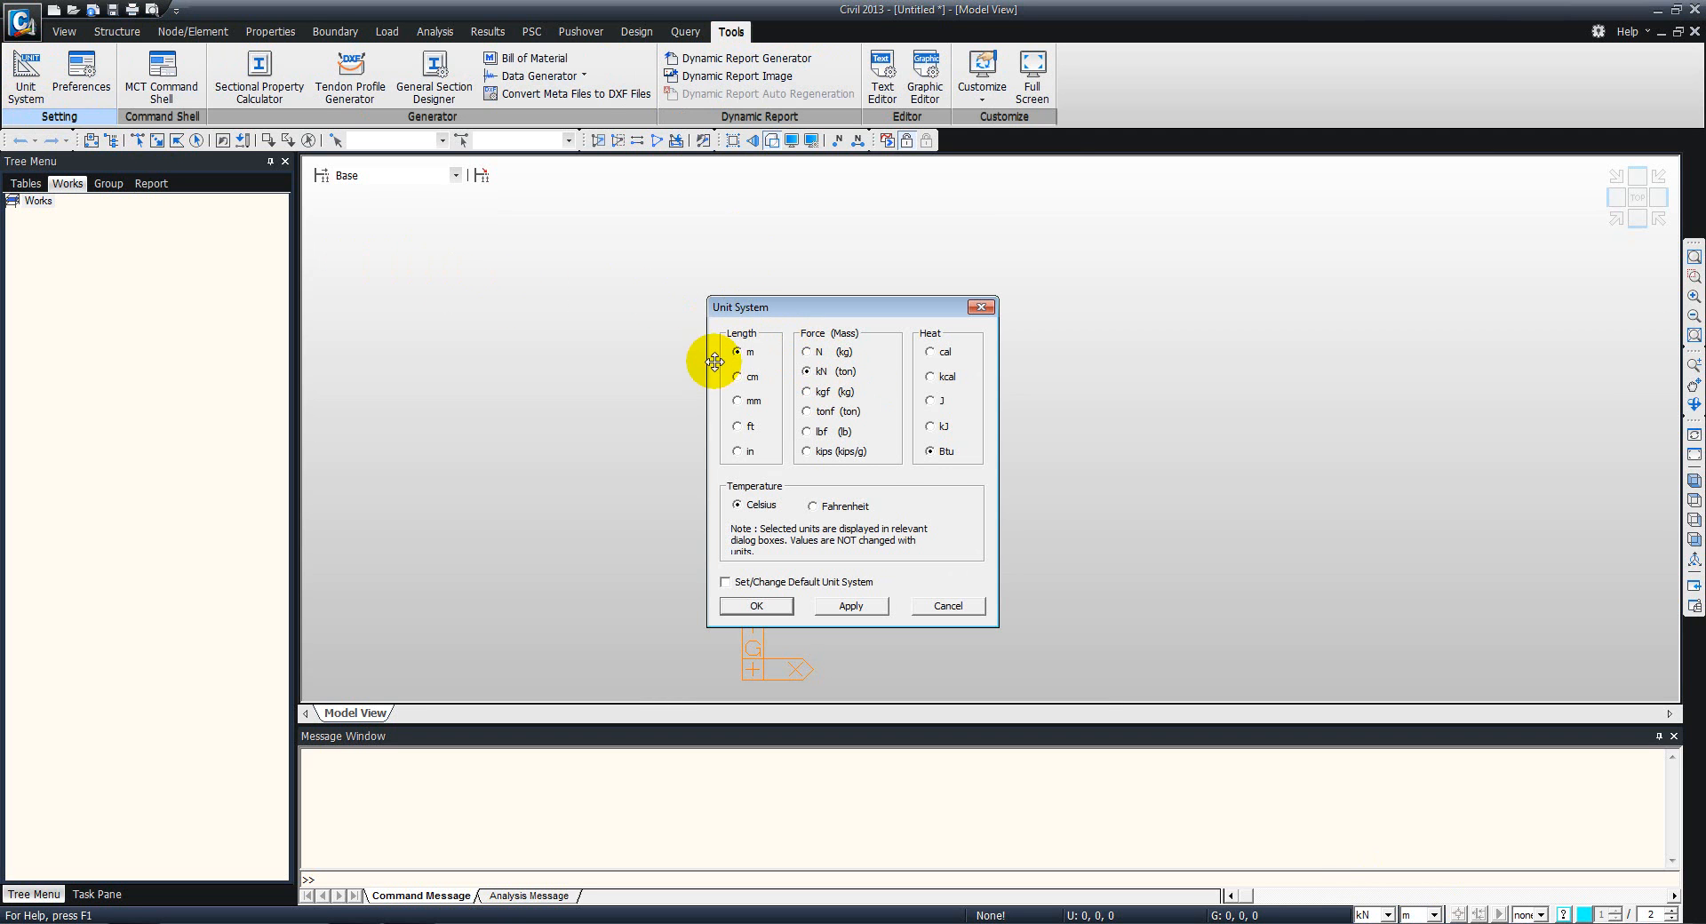
{"action": "left_click", "coordinate": [956, 604]}
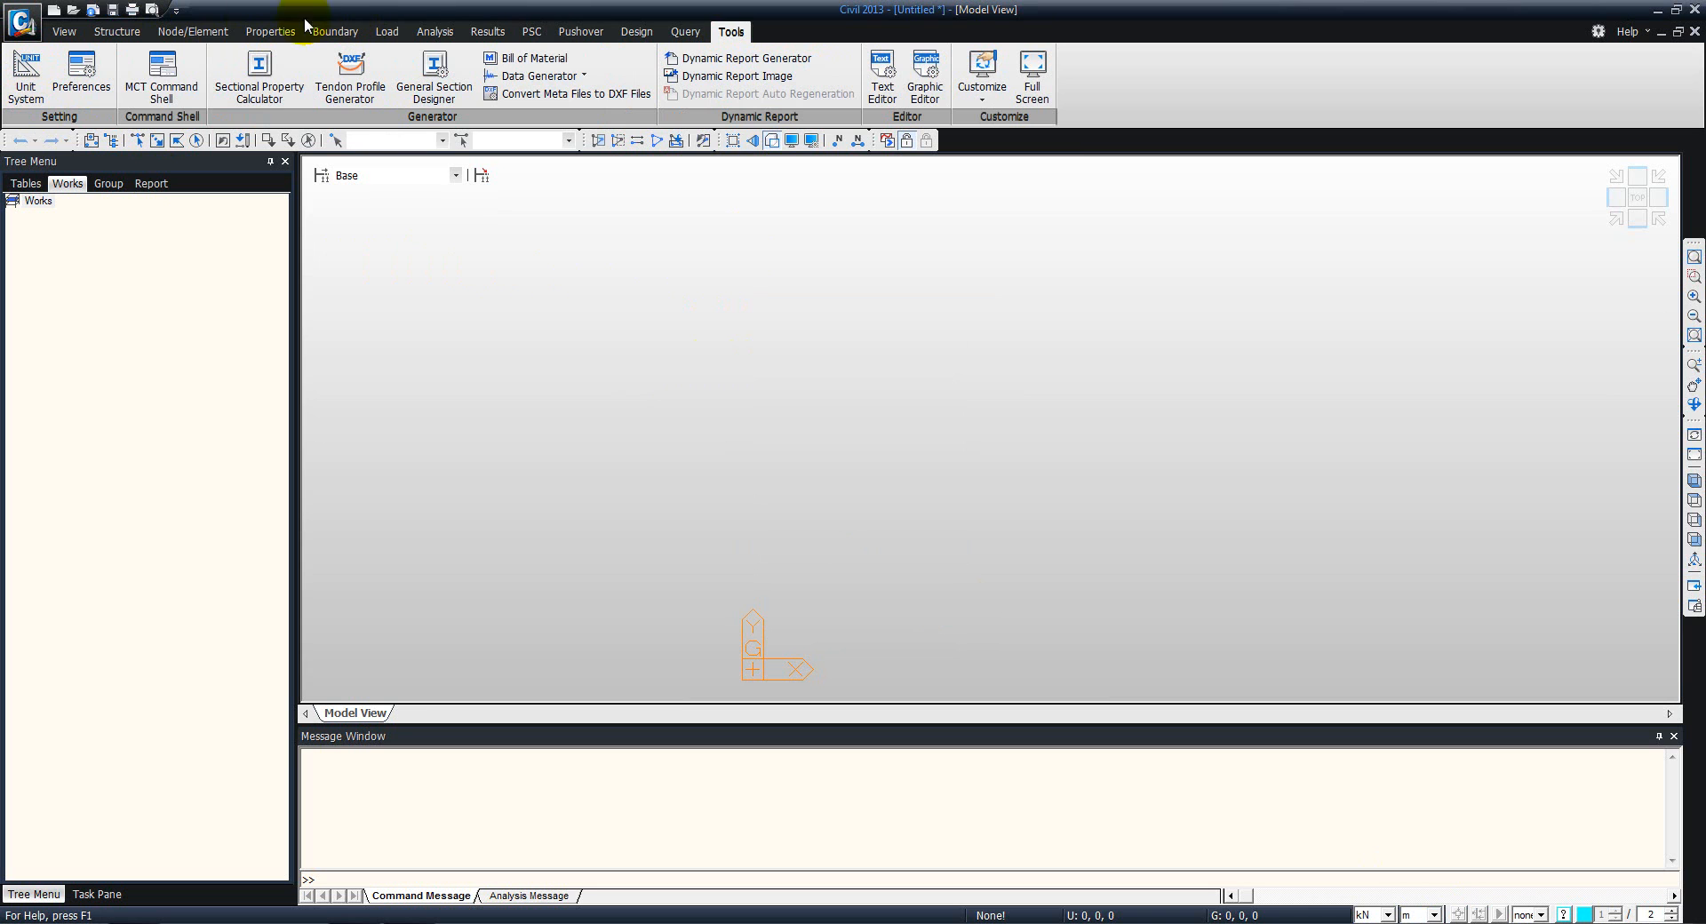
{"action": "left_click", "coordinate": [130, 37]}
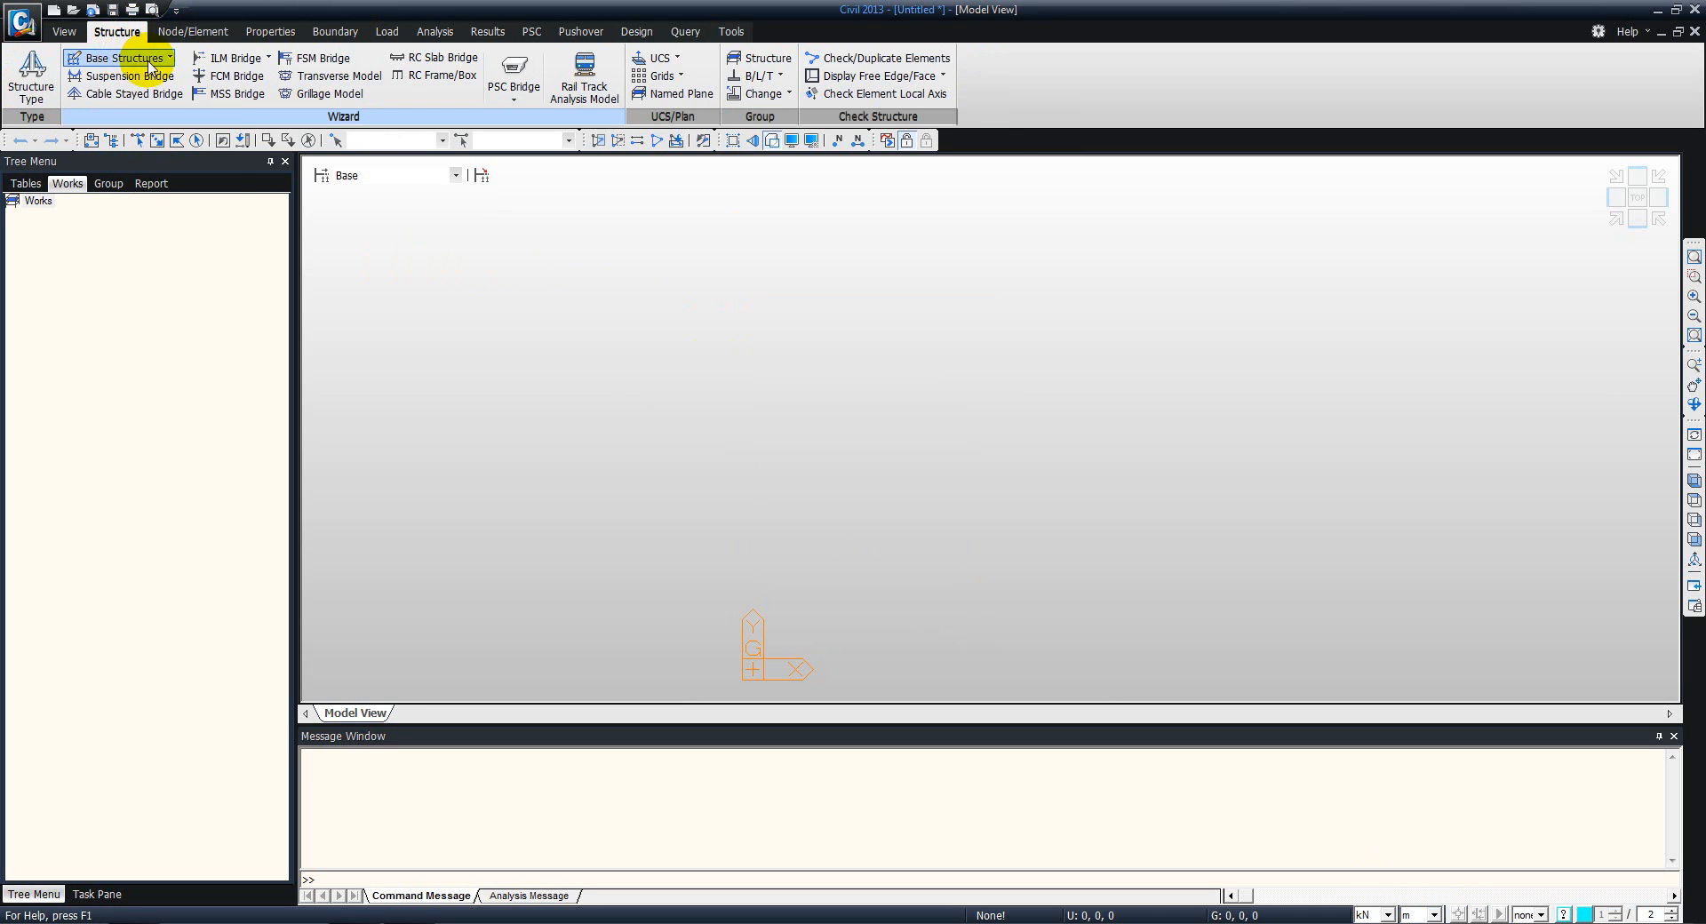
{"action": "left_click", "coordinate": [148, 62]}
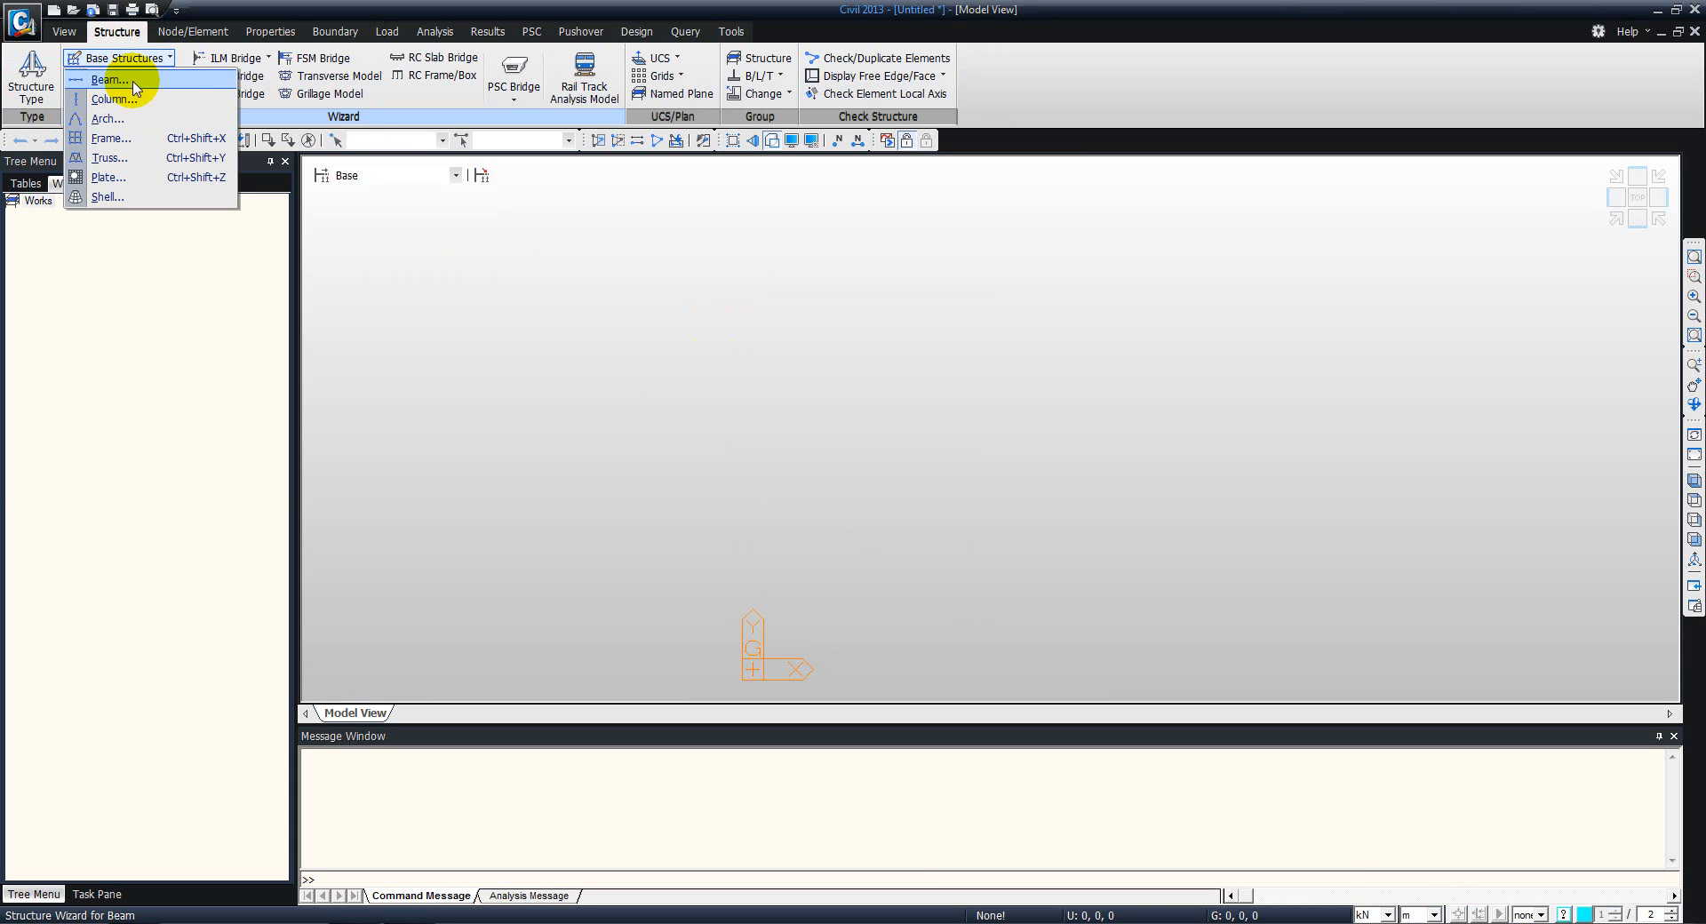
{"action": "left_click", "coordinate": [133, 81]}
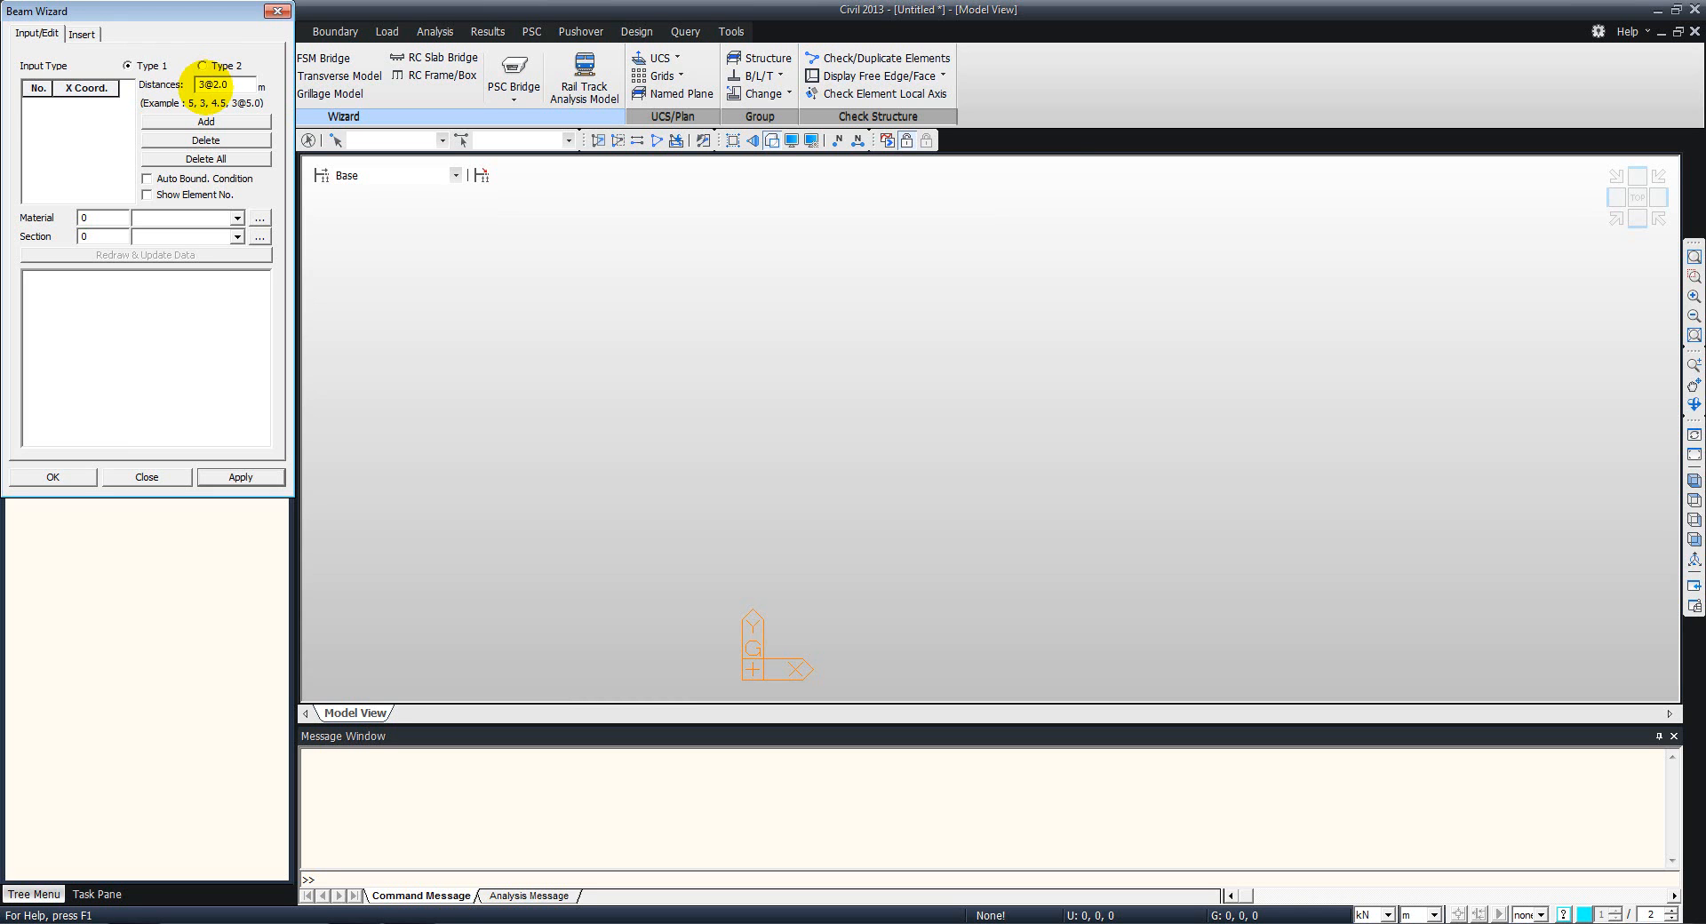
{"action": "left_click", "coordinate": [199, 124]}
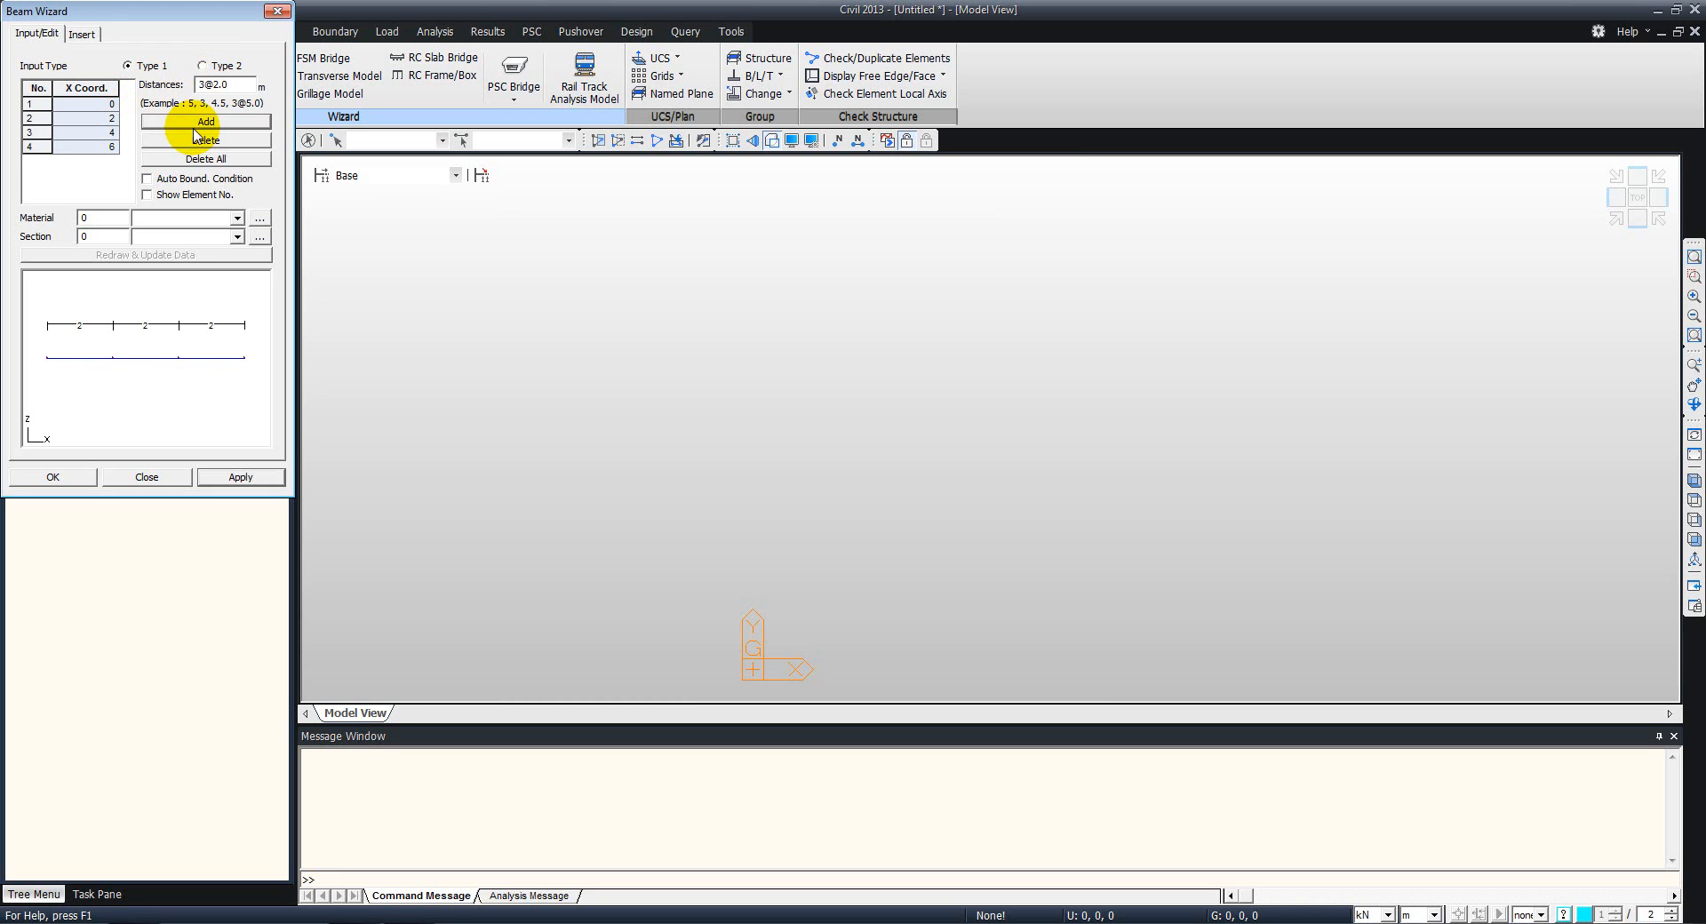
{"action": "double_click", "coordinate": [96, 218]}
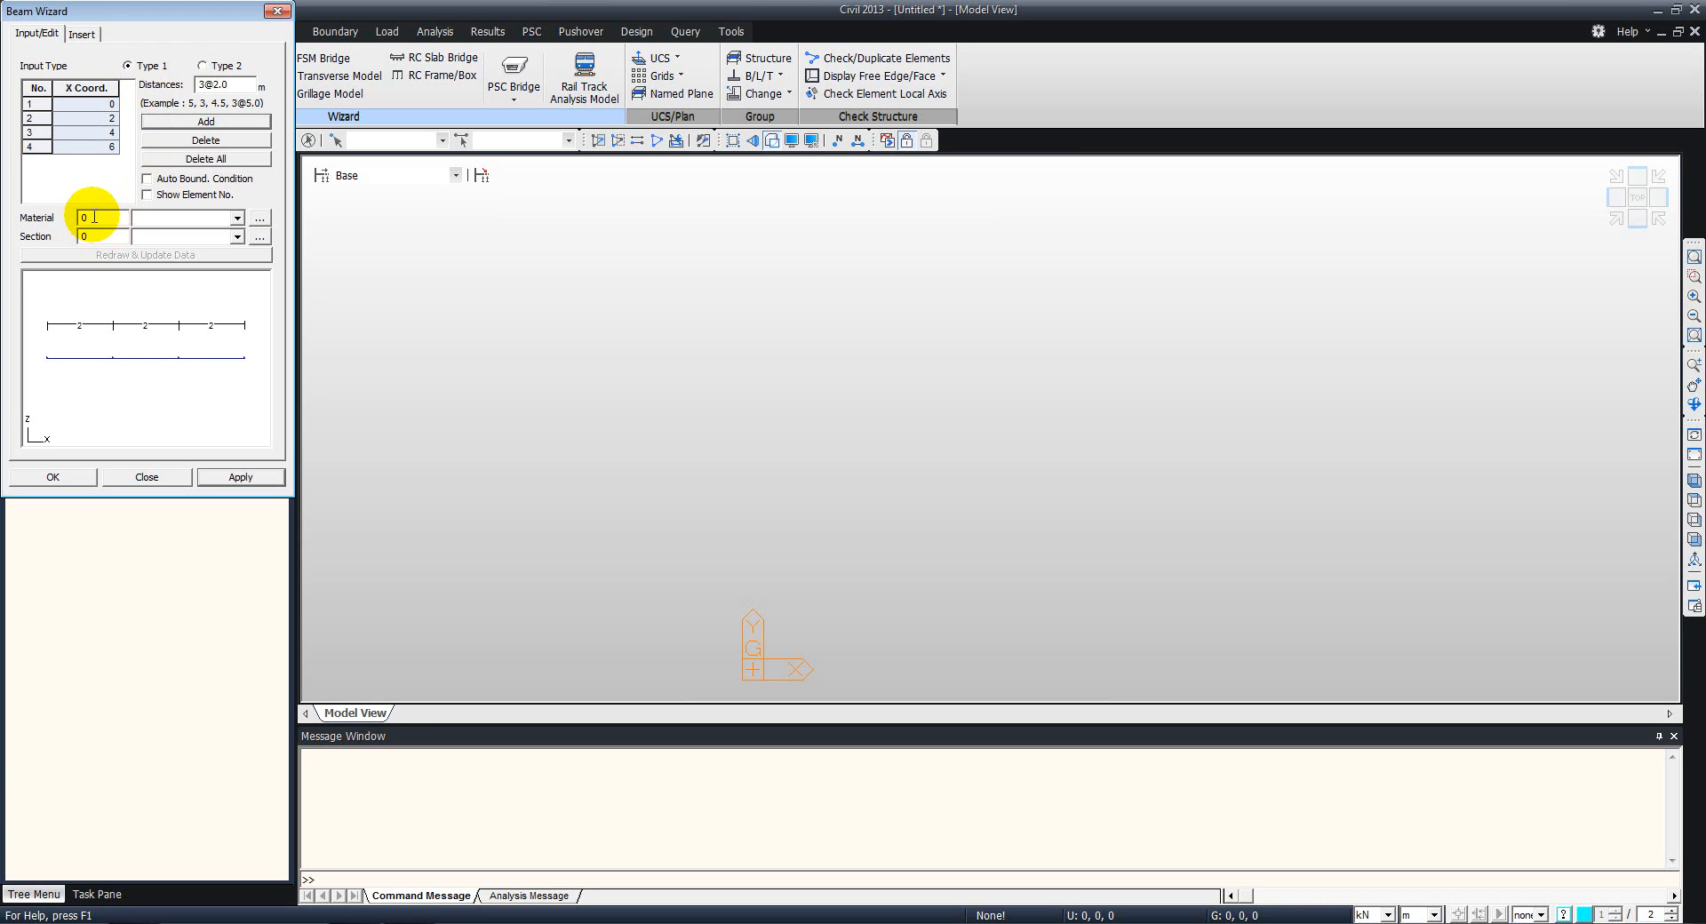
{"action": "type", "text": "1"}
{"action": "left_click", "coordinate": [51, 480]}
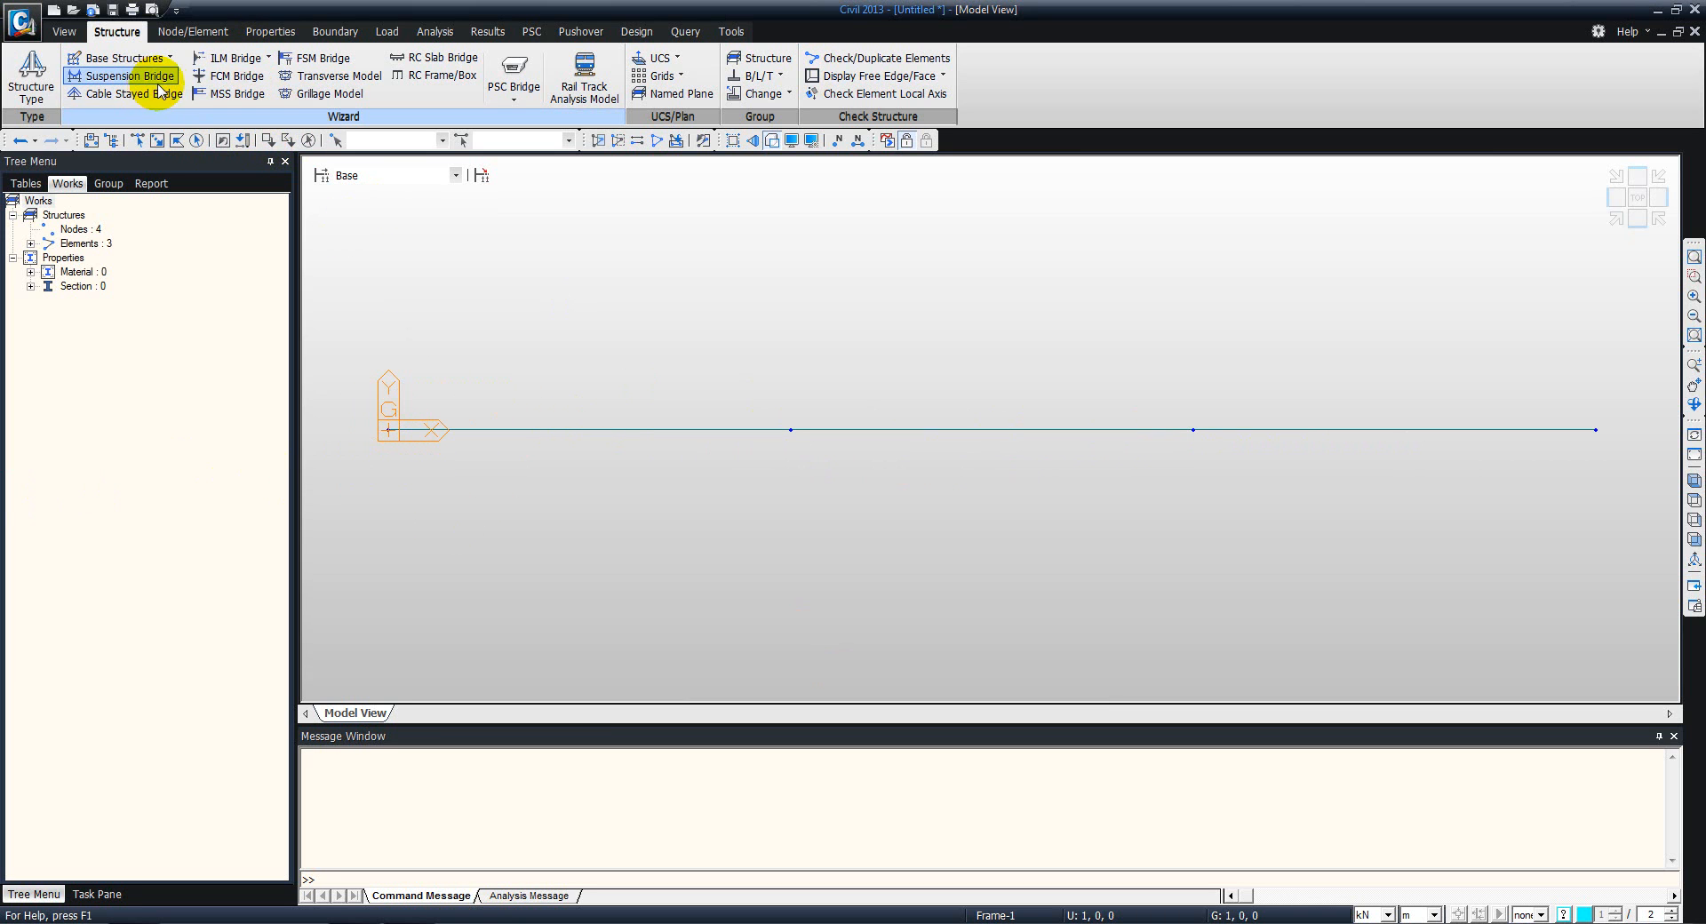
Open the definition of a new material in the material properties
{"action": "left_click", "coordinate": [270, 31]}
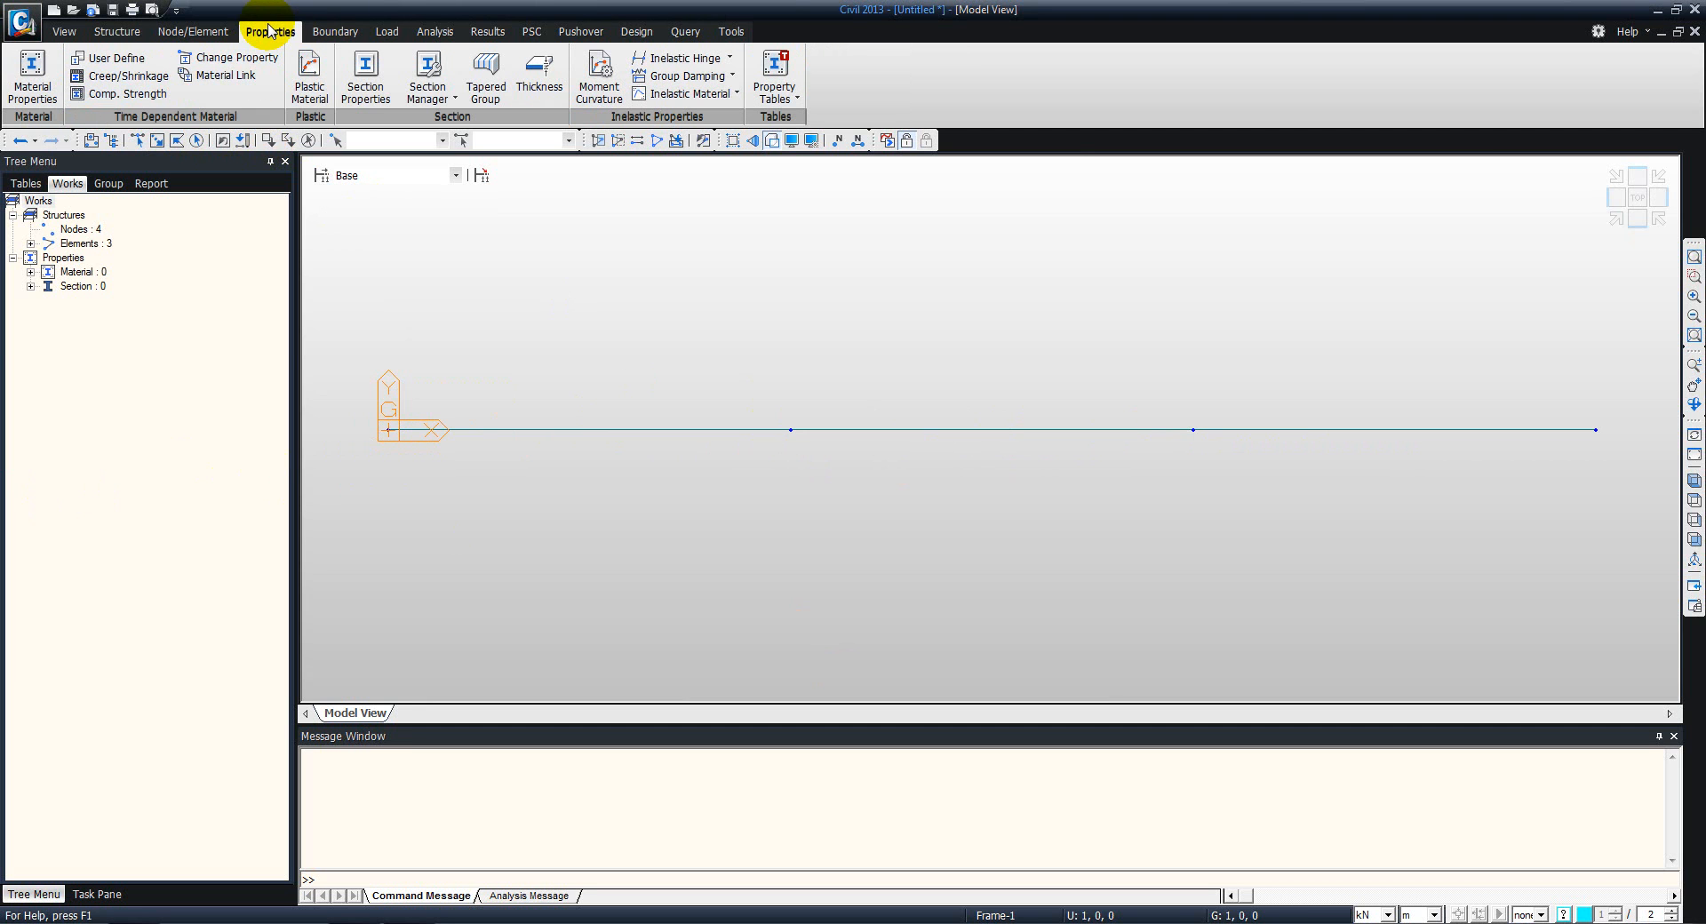
{"action": "left_click", "coordinate": [31, 70]}
{"action": "left_click_drag", "start_coordinate": [333, 16], "coordinate": [541, 105]}
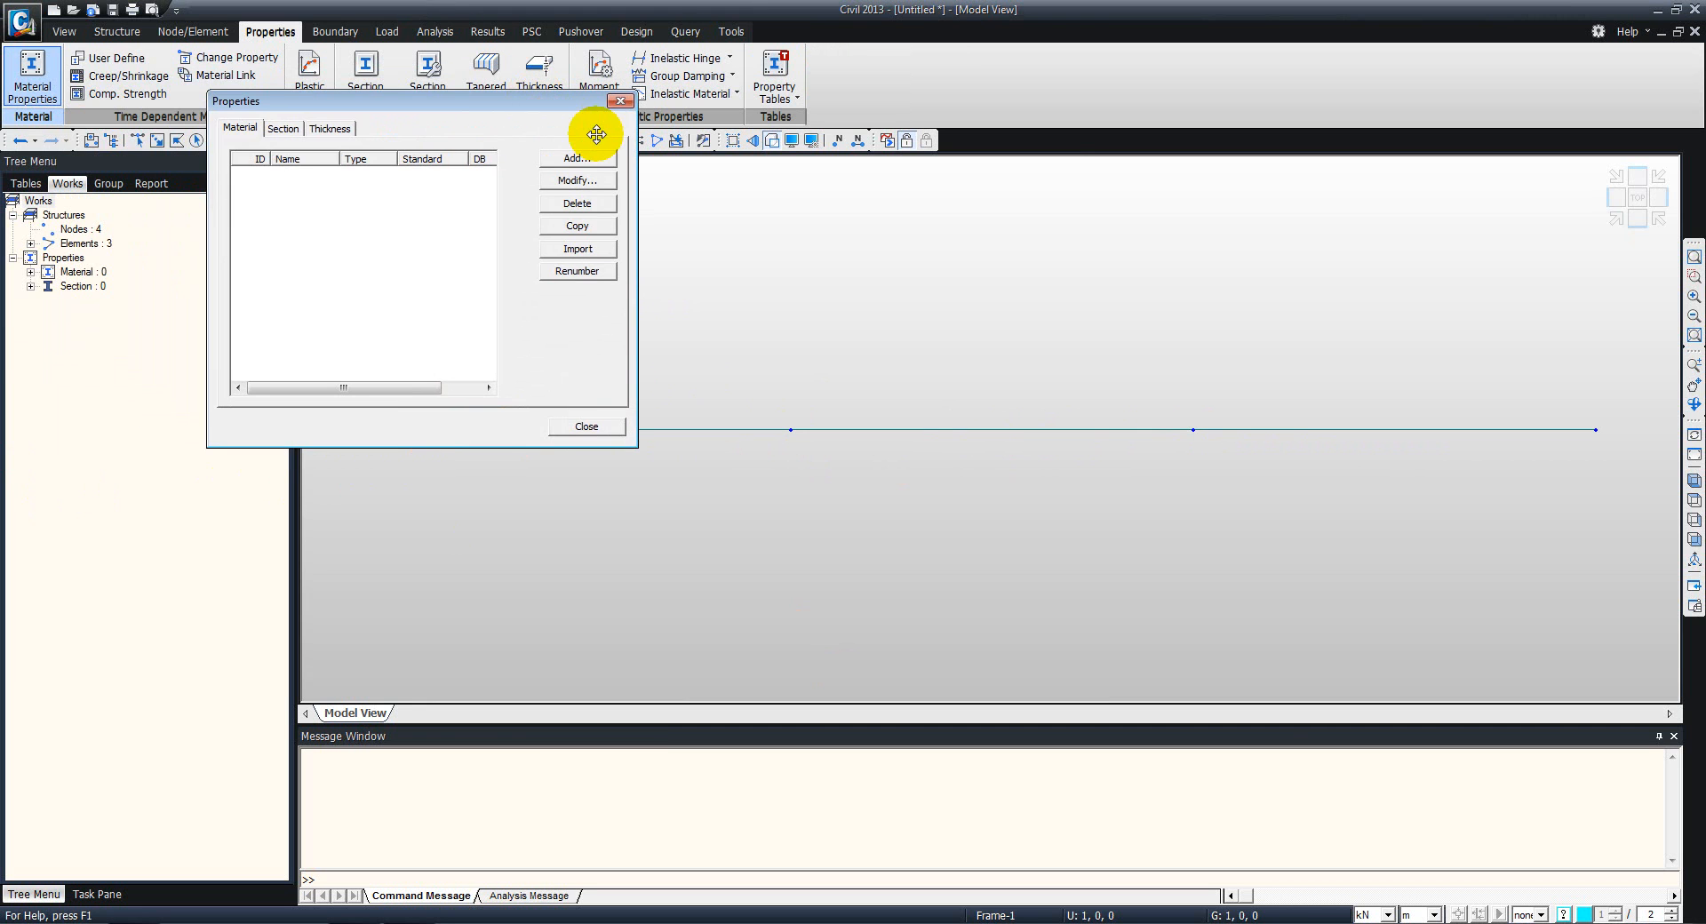
{"action": "left_click", "coordinate": [578, 157]}
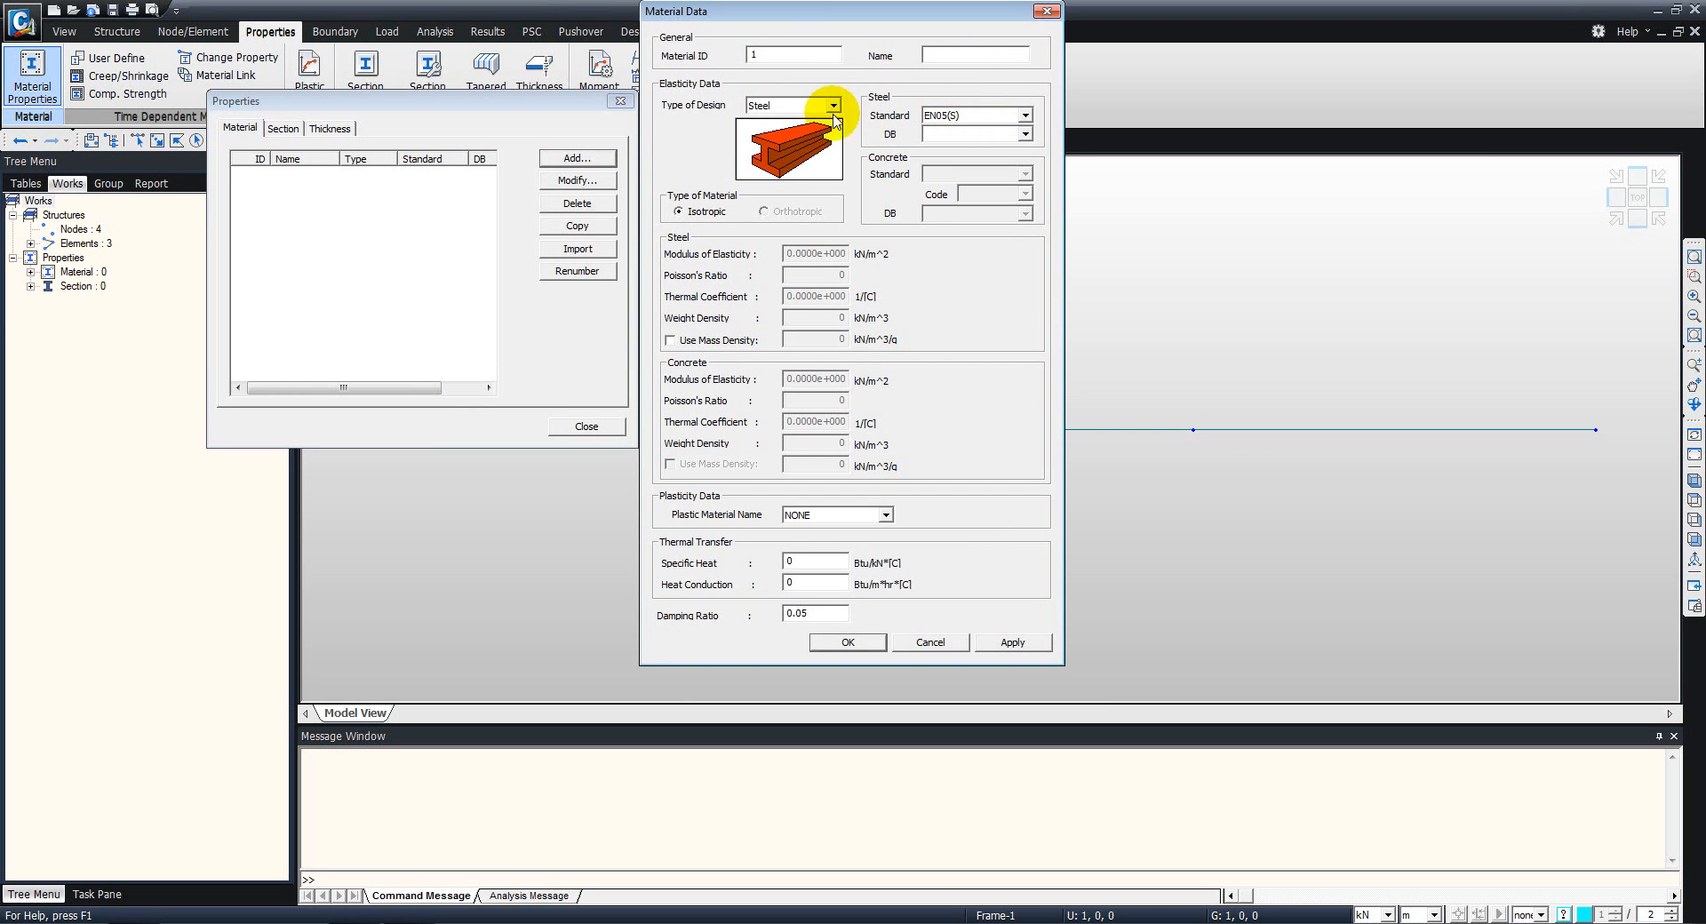
Look through the available steel standards and the EN05(S) grade database
{"action": "left_click", "coordinate": [1027, 117]}
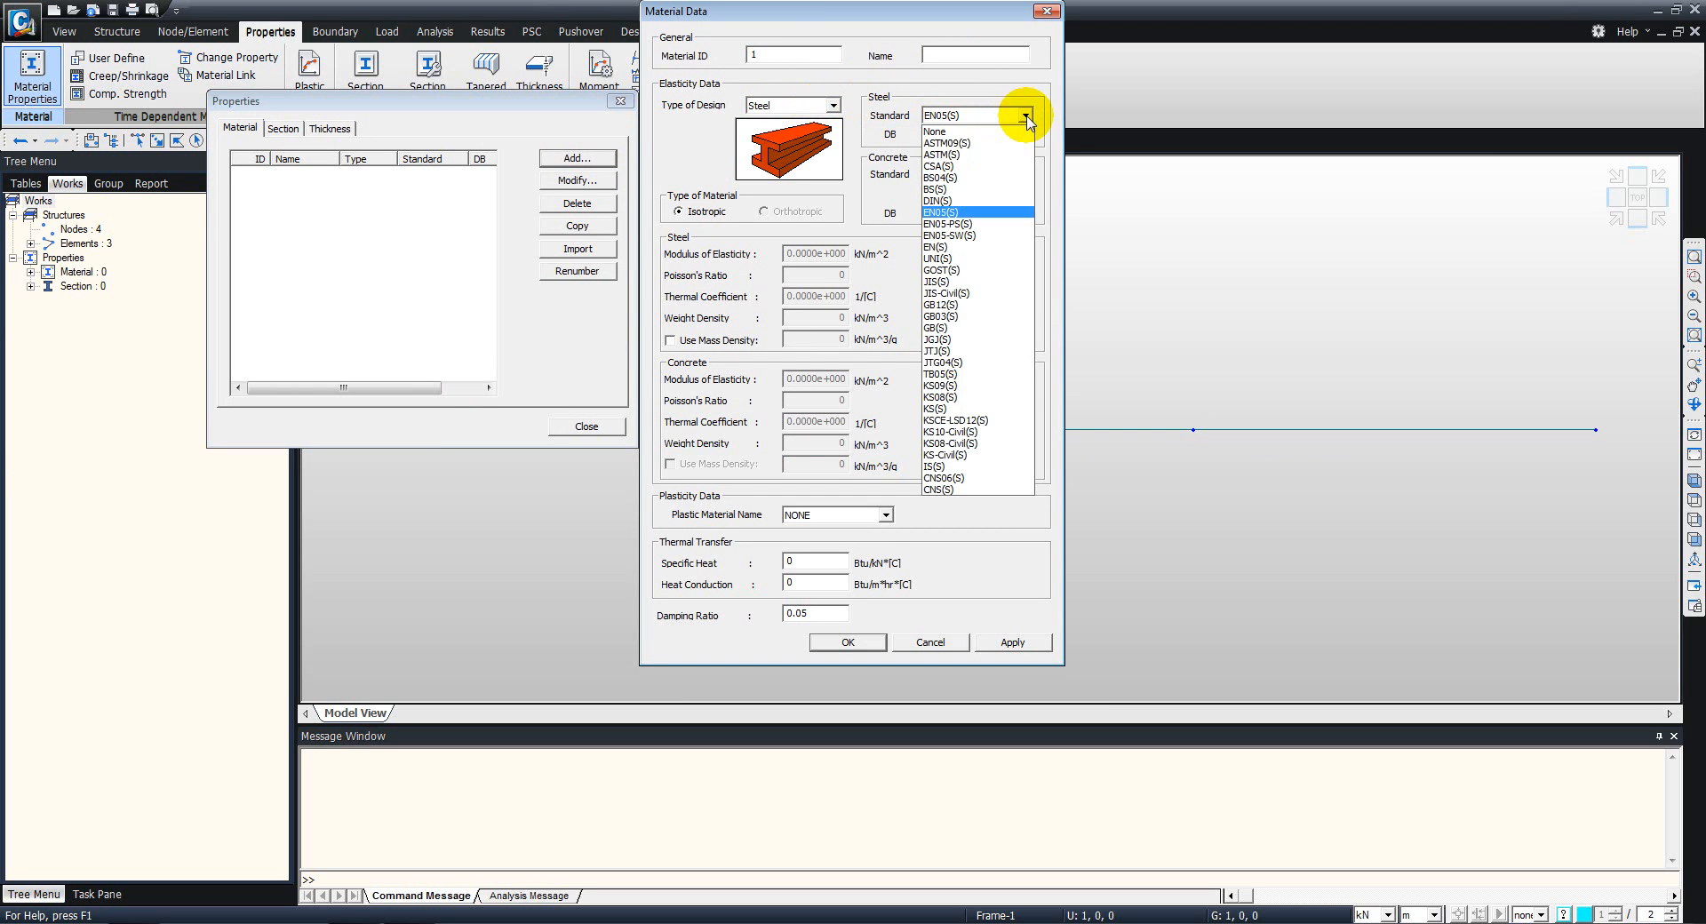
{"action": "left_click", "coordinate": [996, 213]}
{"action": "left_click", "coordinate": [1025, 134]}
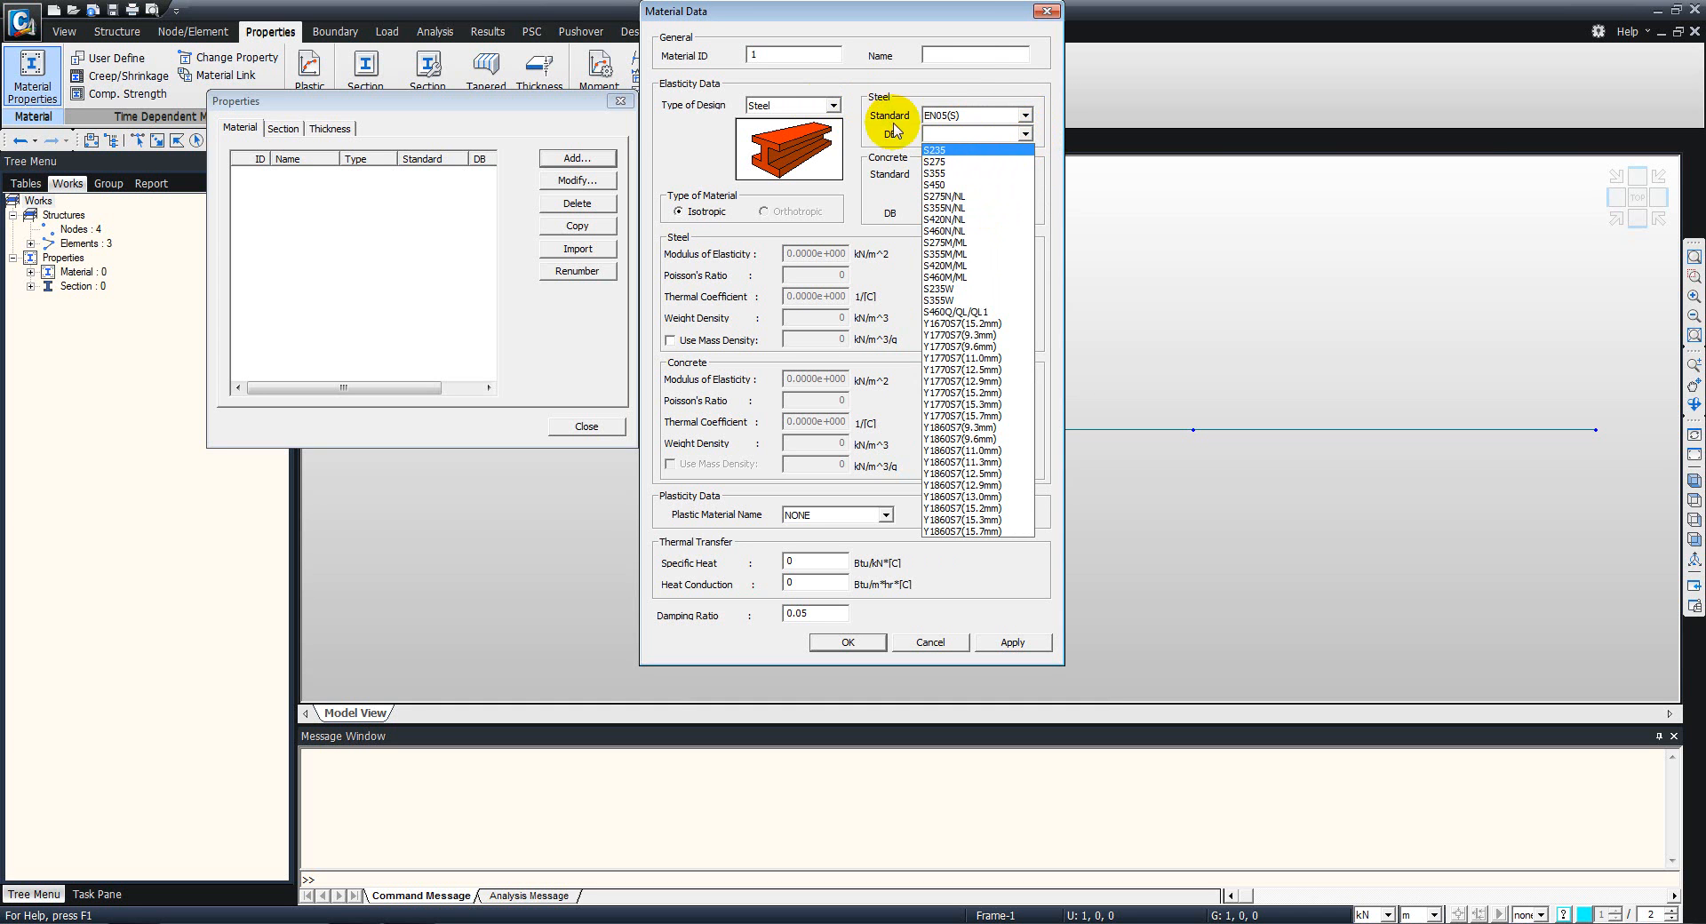
Define a User Defined isotropic material named Material 1 with a modulus of elasticity of 2e+008 kN/m^2
{"action": "left_click", "coordinate": [840, 71]}
{"action": "left_click", "coordinate": [832, 106]}
{"action": "left_click", "coordinate": [776, 157]}
{"action": "left_click_drag", "start_coordinate": [820, 257], "coordinate": [750, 259]}
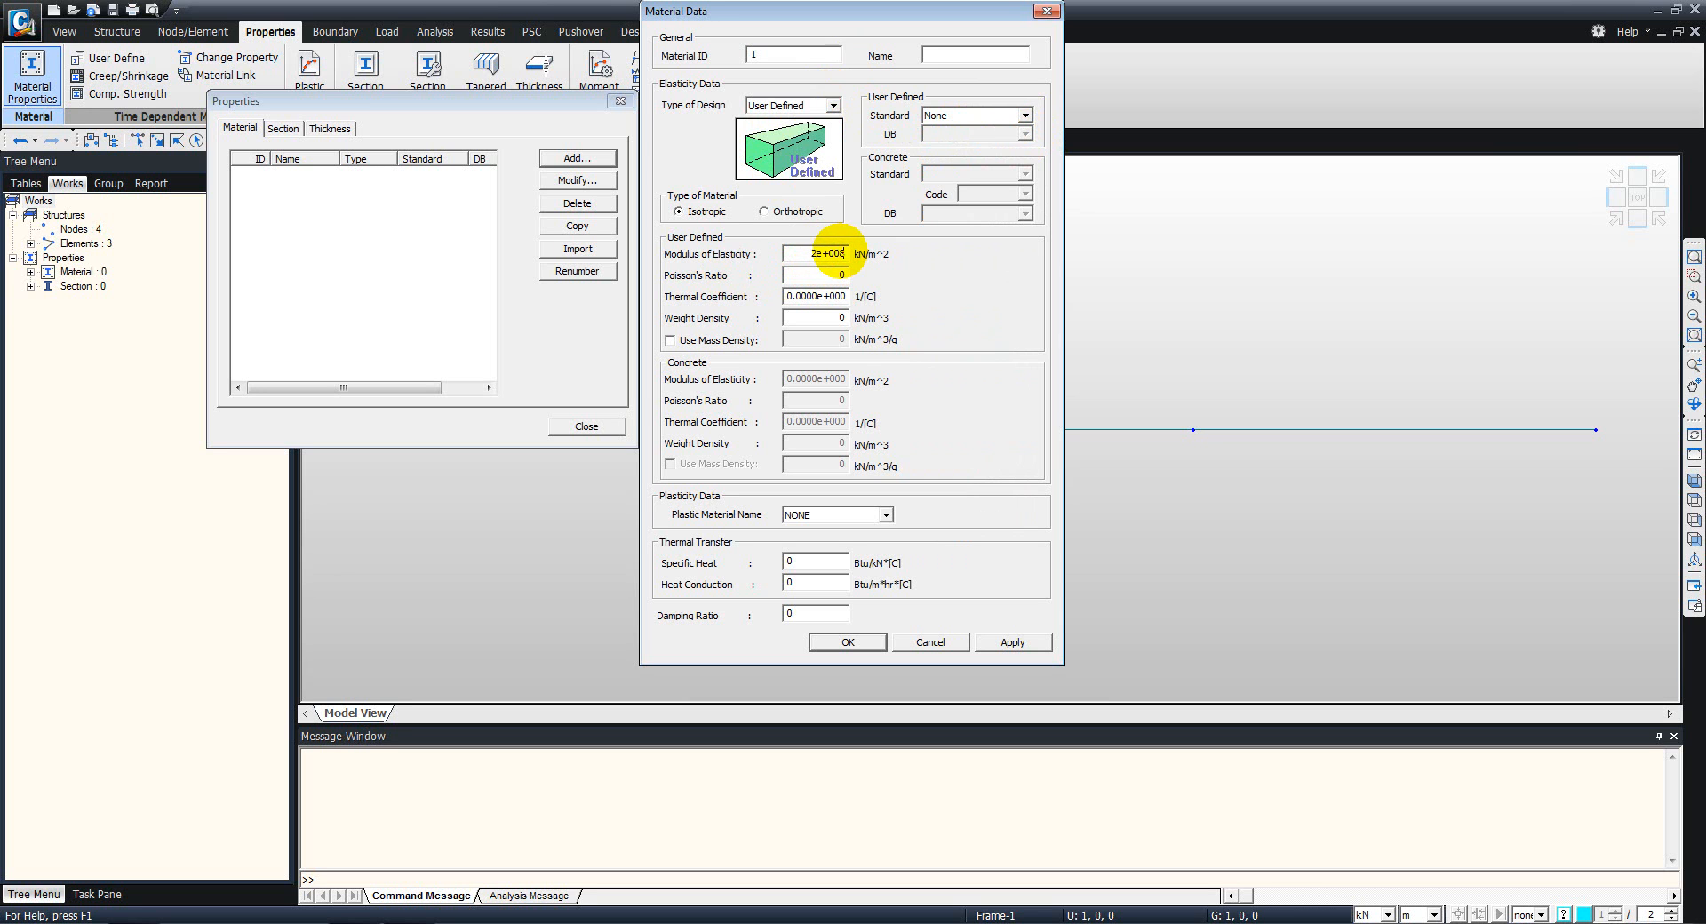
{"action": "left_click", "coordinate": [984, 59]}
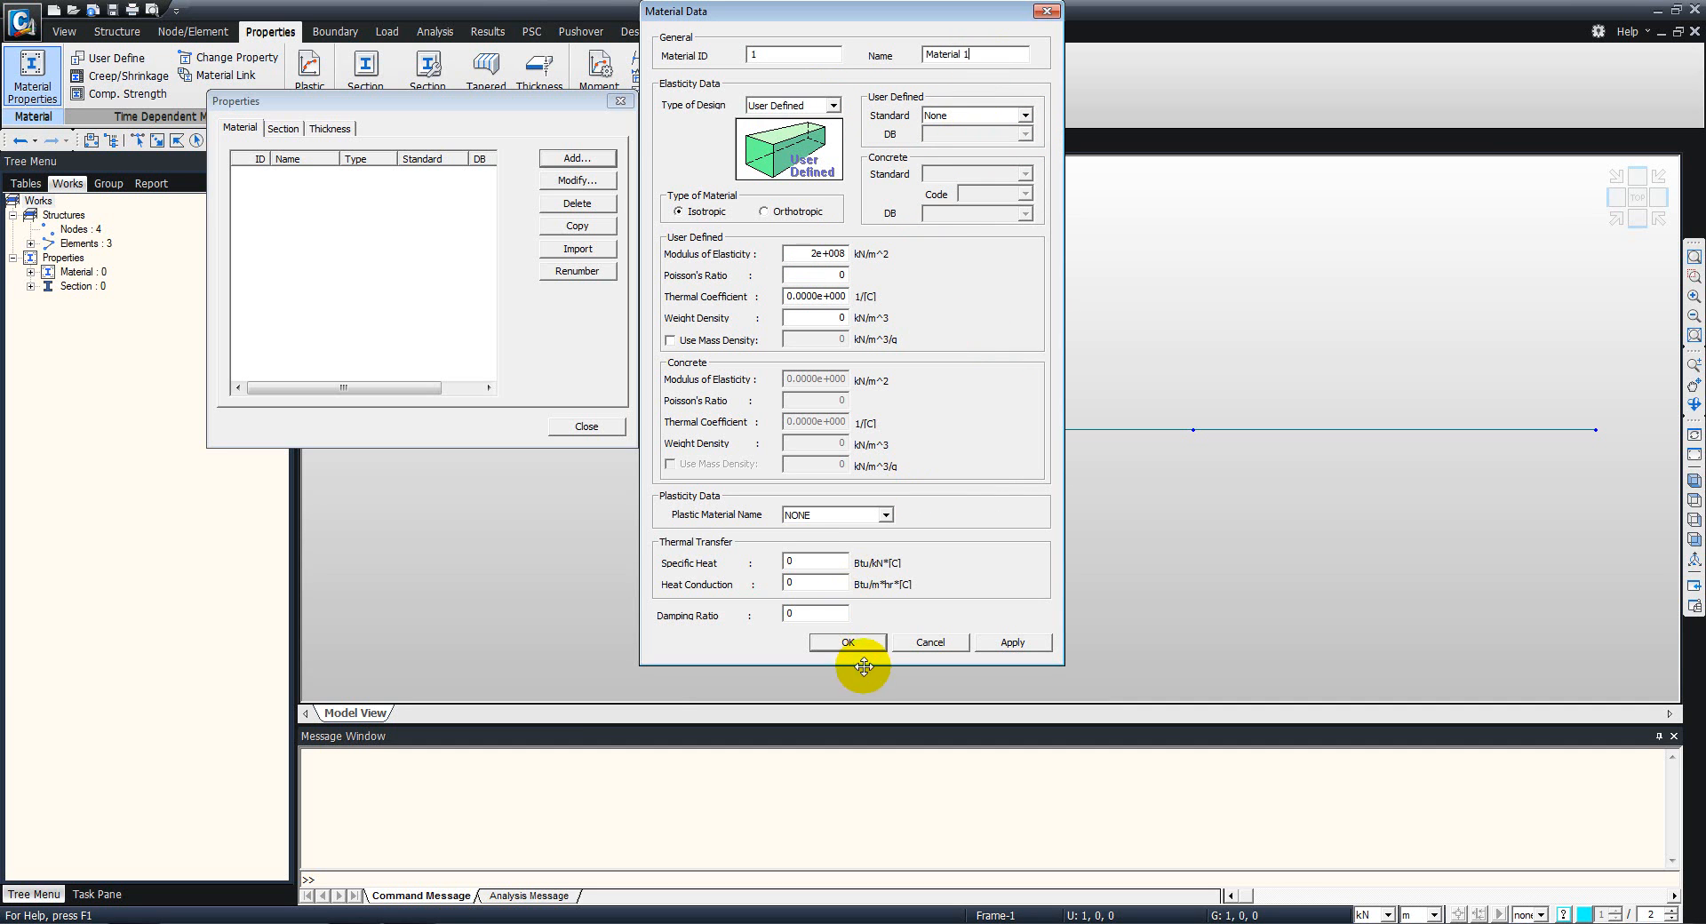
{"action": "left_click", "coordinate": [848, 642]}
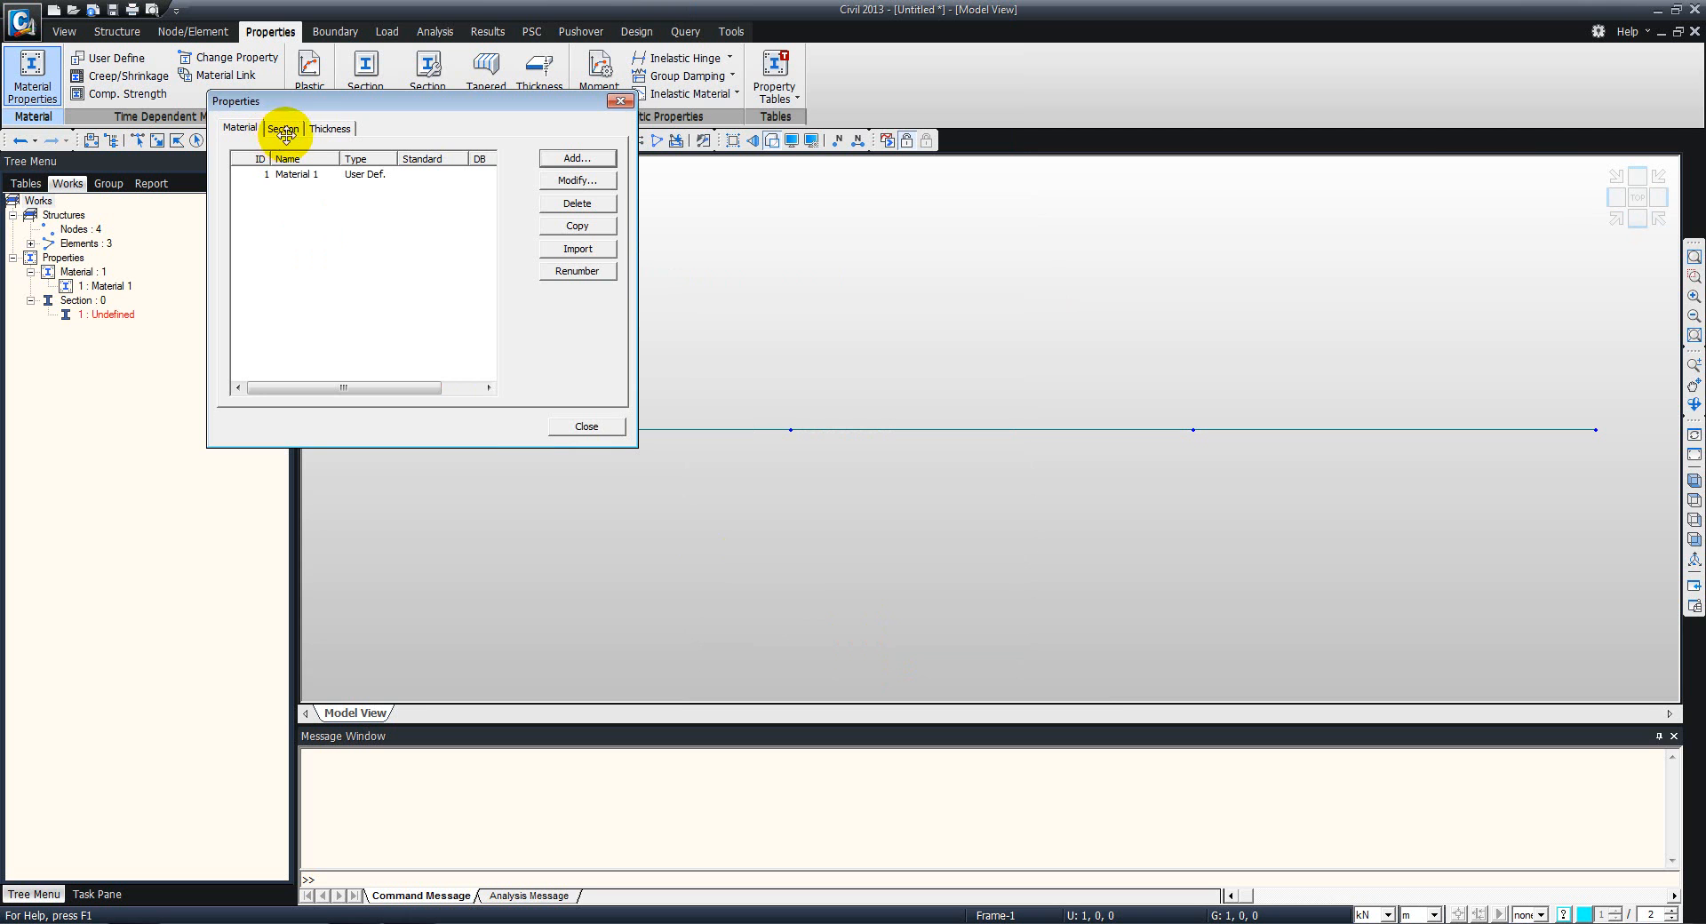
Start a new section definition in the section properties, using the Solid Rectangle shape and the name Section
{"action": "left_click", "coordinate": [599, 435]}
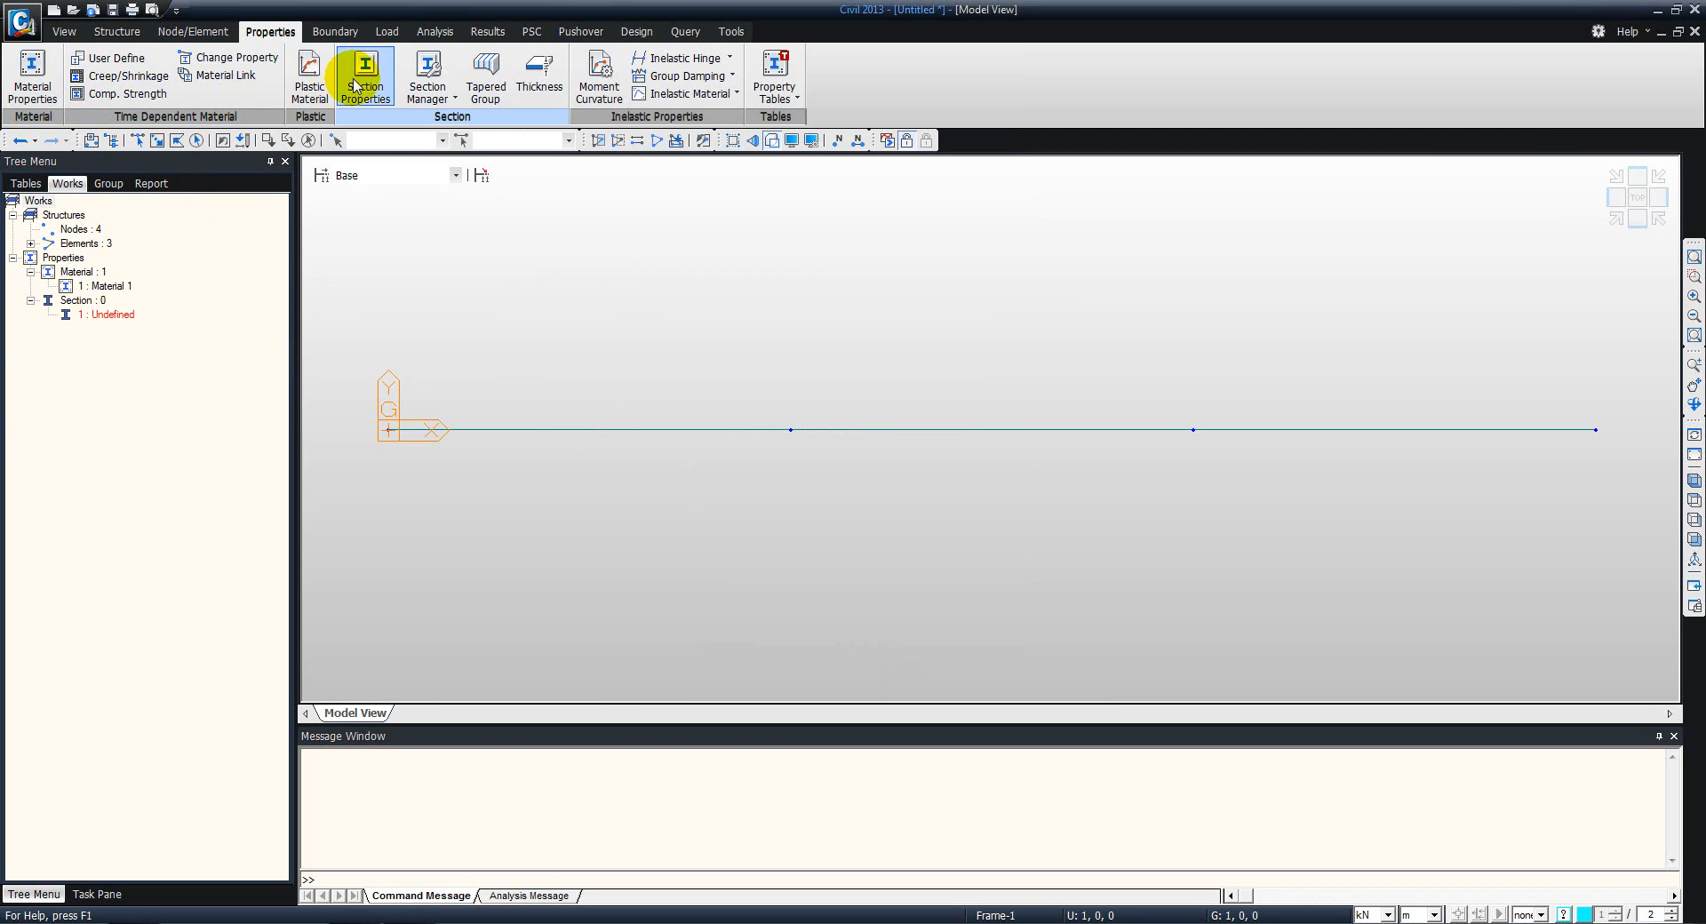
{"action": "left_click", "coordinate": [389, 85]}
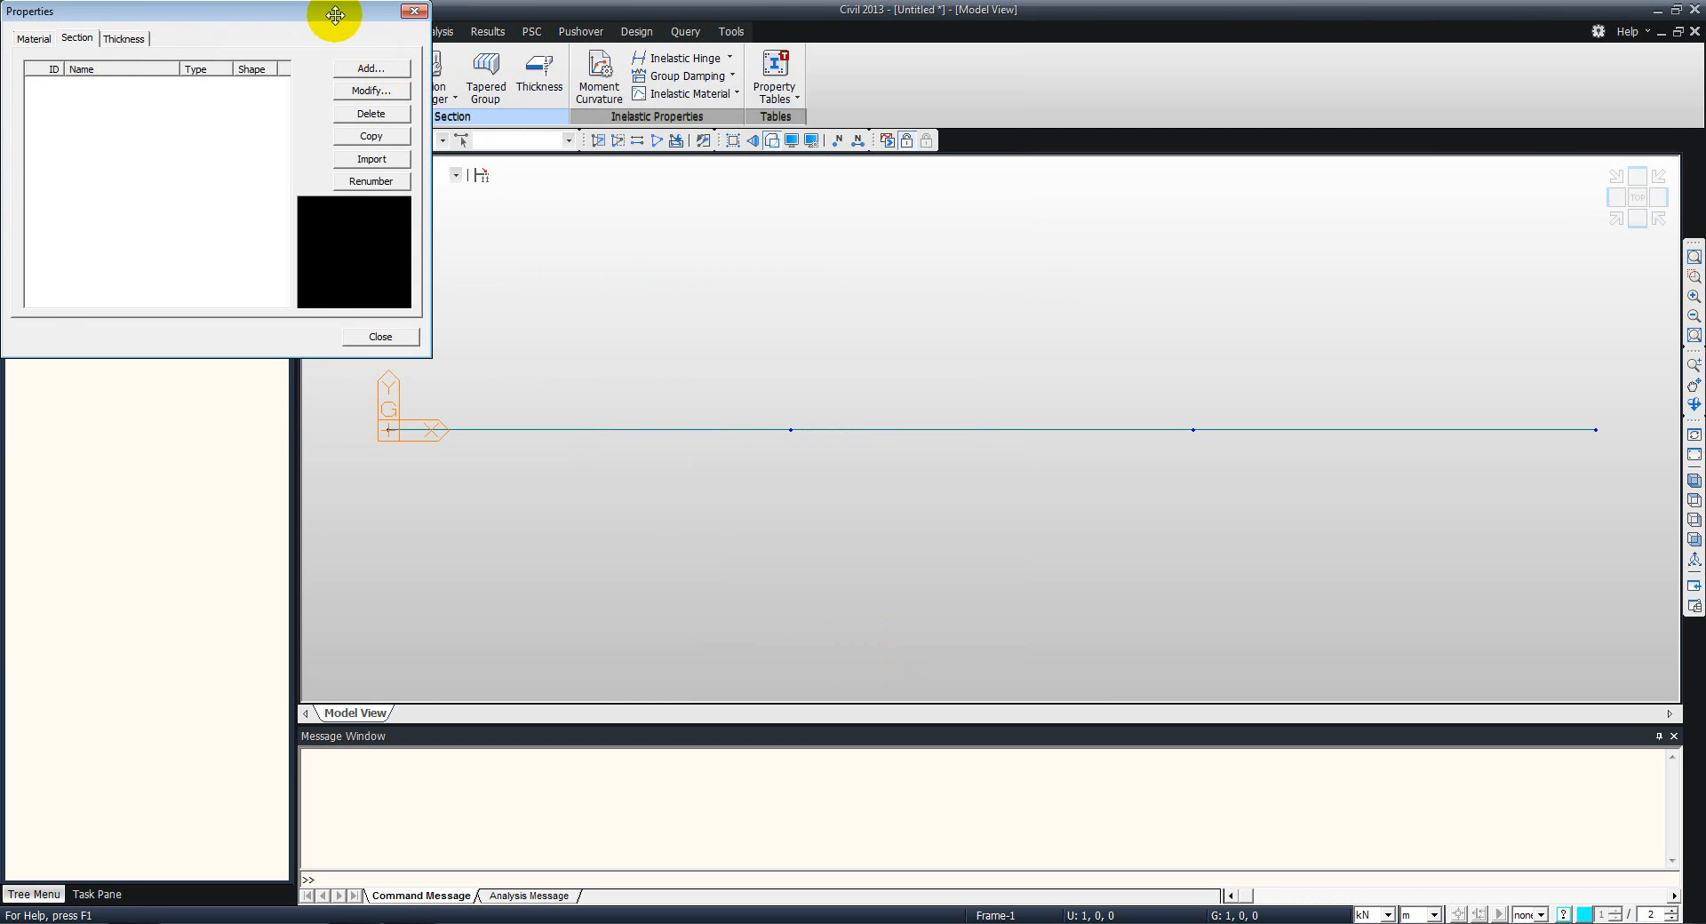
{"action": "left_click_drag", "start_coordinate": [335, 17], "coordinate": [574, 81]}
{"action": "left_click", "coordinate": [608, 138]}
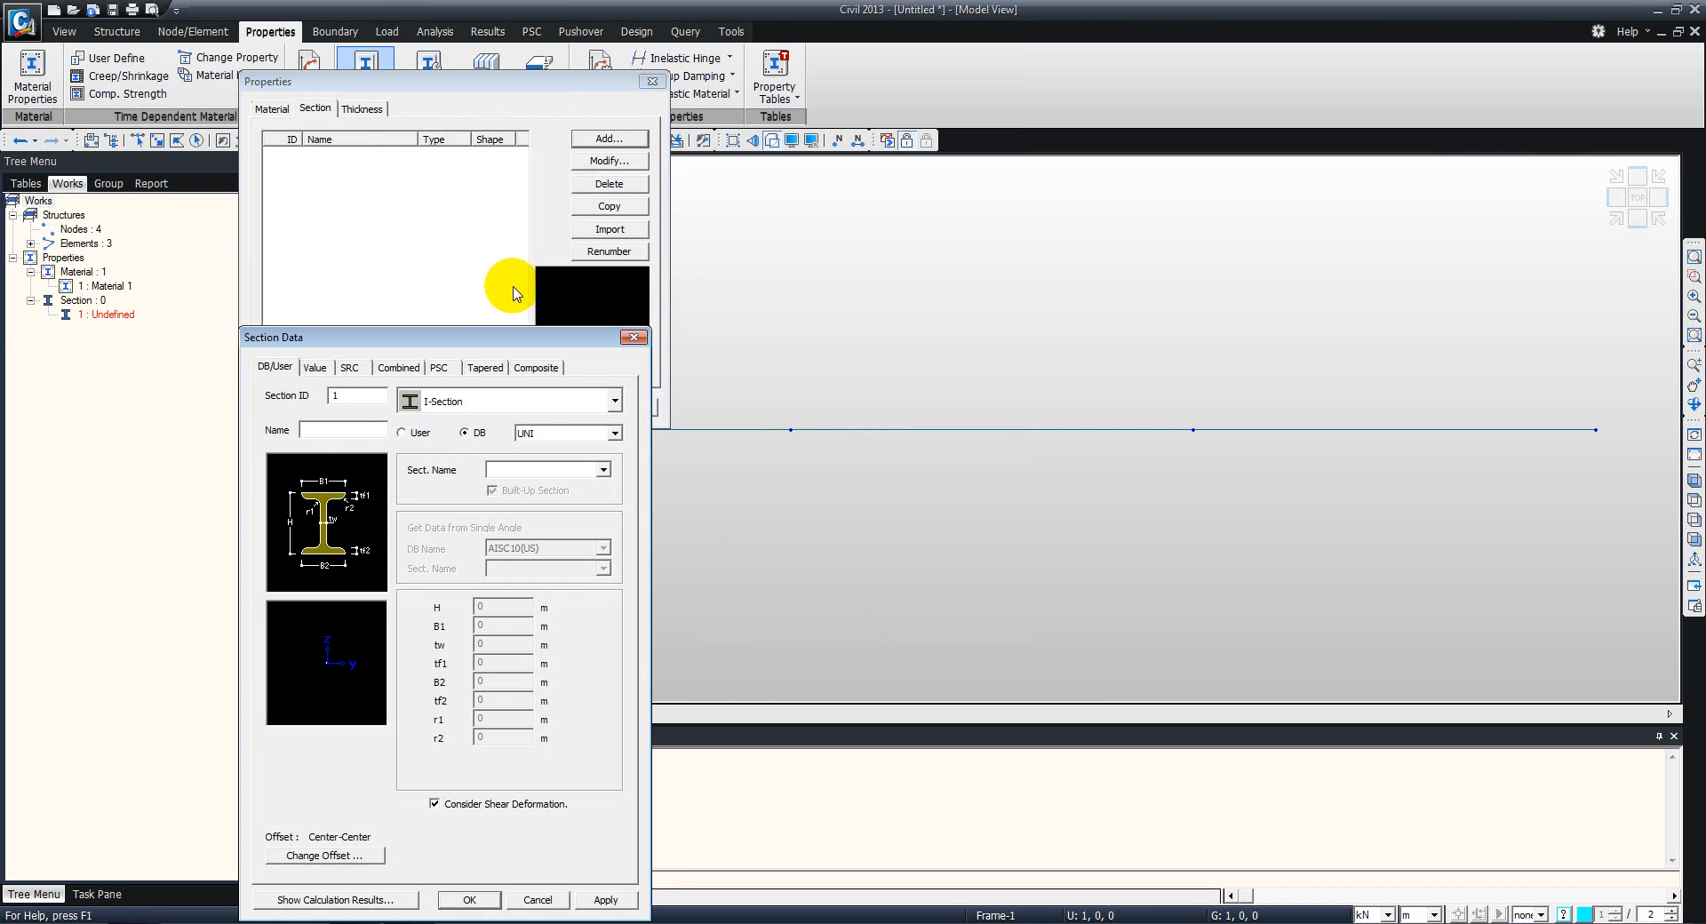
{"action": "left_click_drag", "start_coordinate": [506, 335], "coordinate": [623, 134]}
{"action": "left_click", "coordinate": [647, 199]}
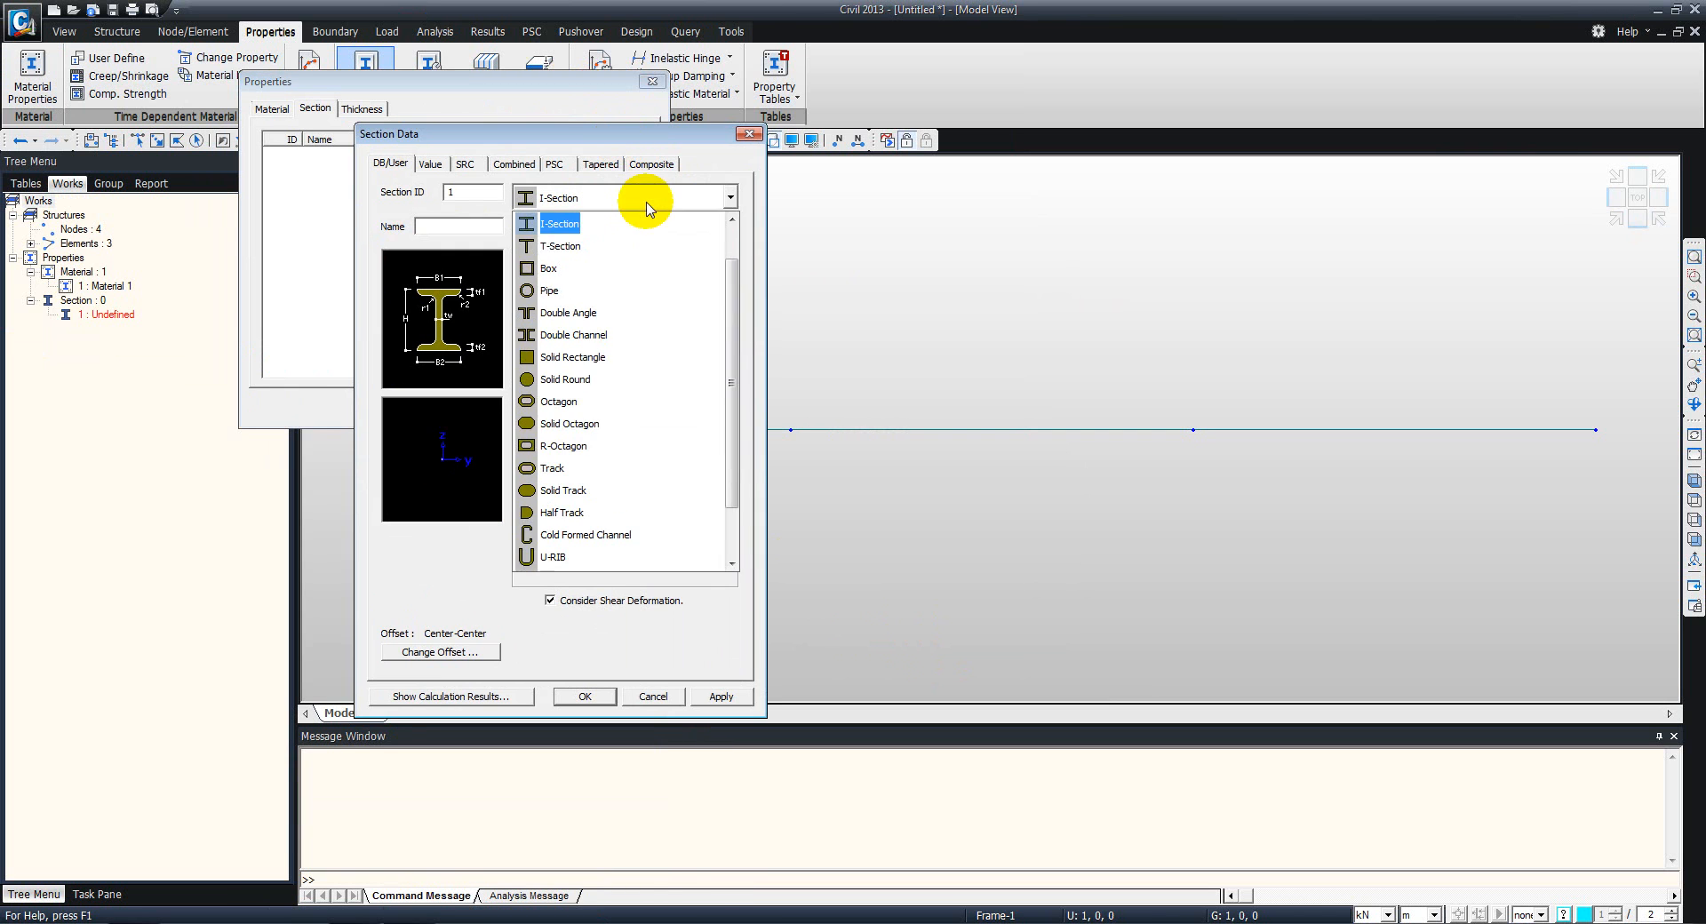
{"action": "left_click", "coordinate": [571, 361]}
{"action": "left_click", "coordinate": [431, 232]}
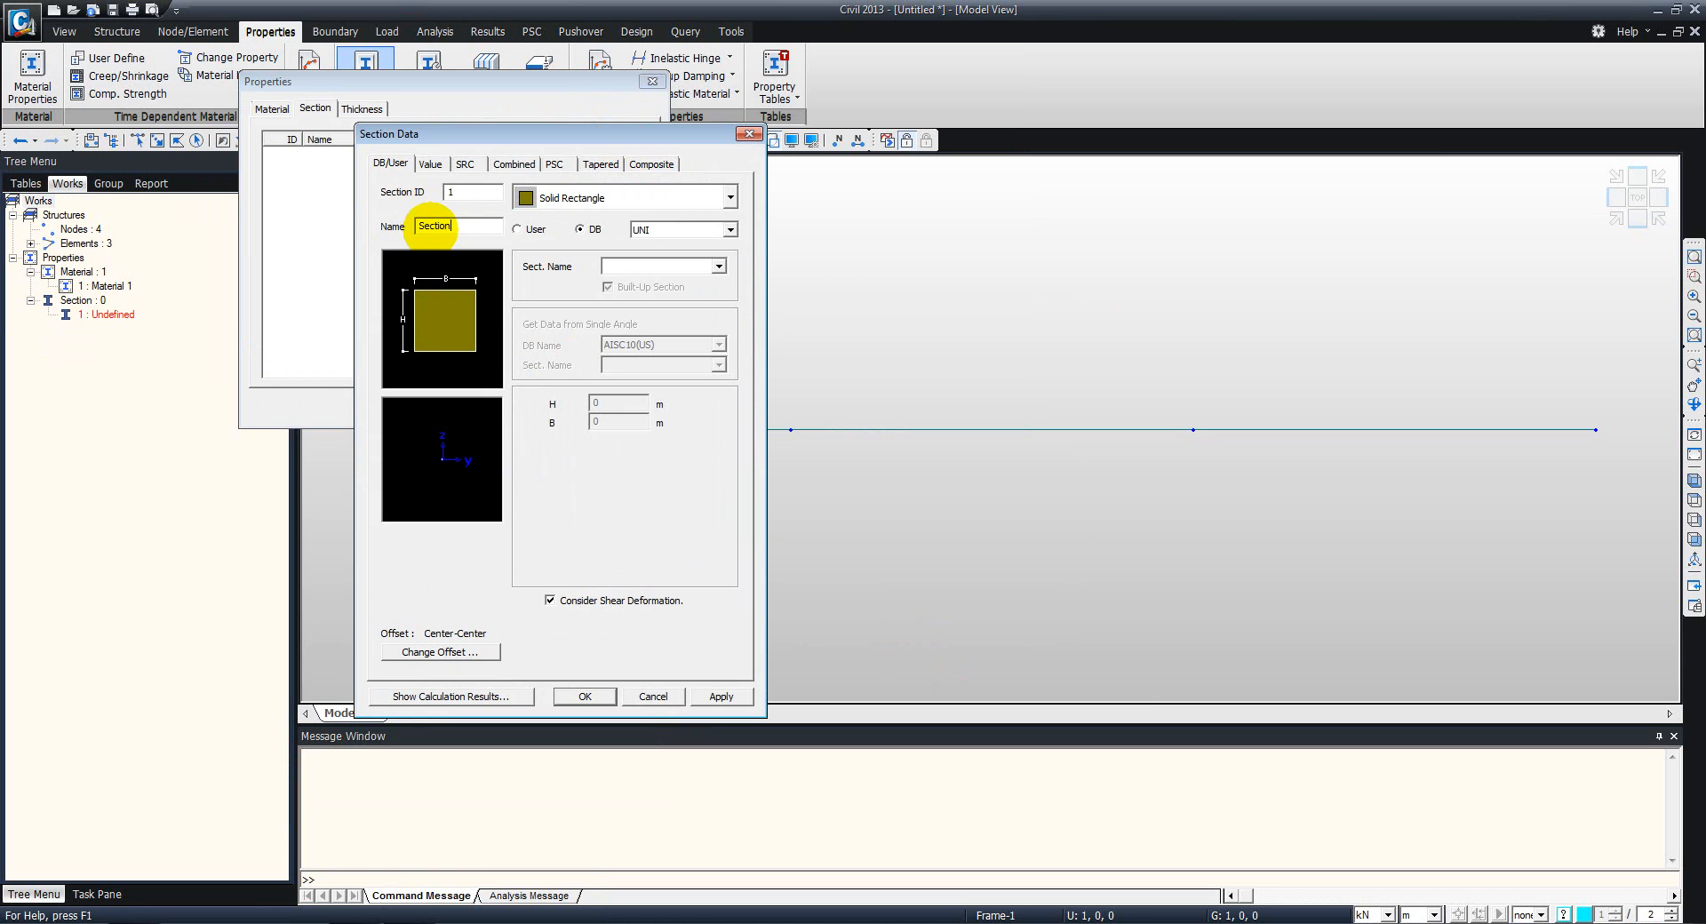
Make the section user-defined, with a height H of 0.5 m and a width B of 0.5 m
{"action": "left_click", "coordinate": [518, 229]}
{"action": "left_click", "coordinate": [594, 404]}
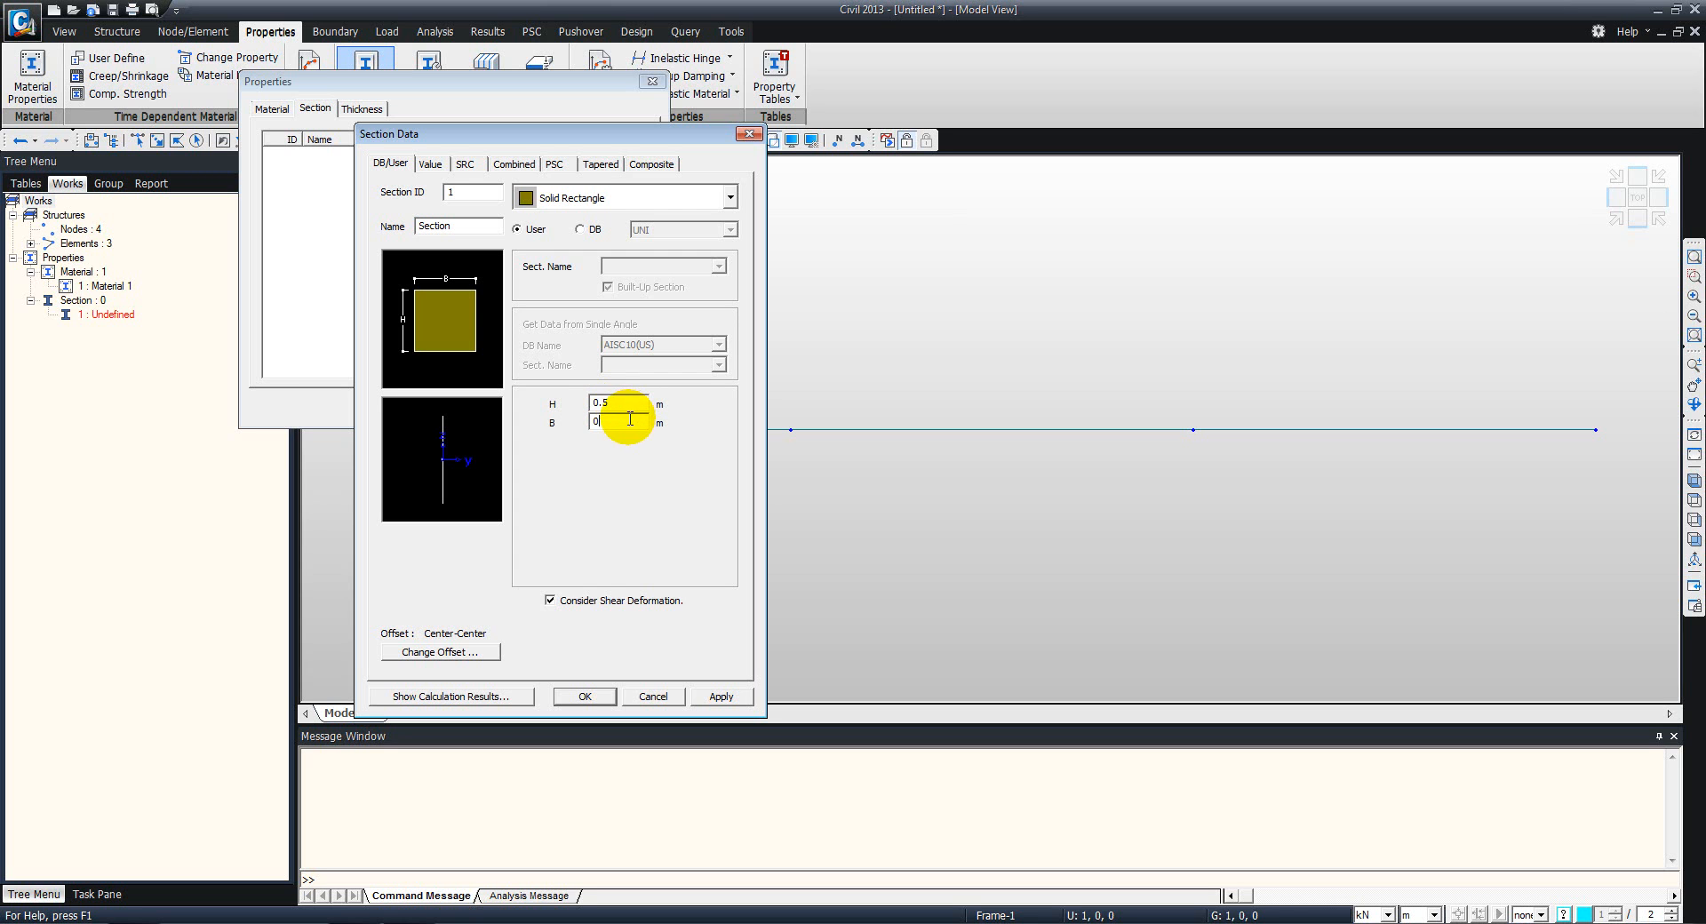
{"action": "type", "text": ".45"}
{"action": "key", "text": "BackSpace"}
{"action": "key", "text": "BackSpace"}
{"action": "type", "text": "5"}
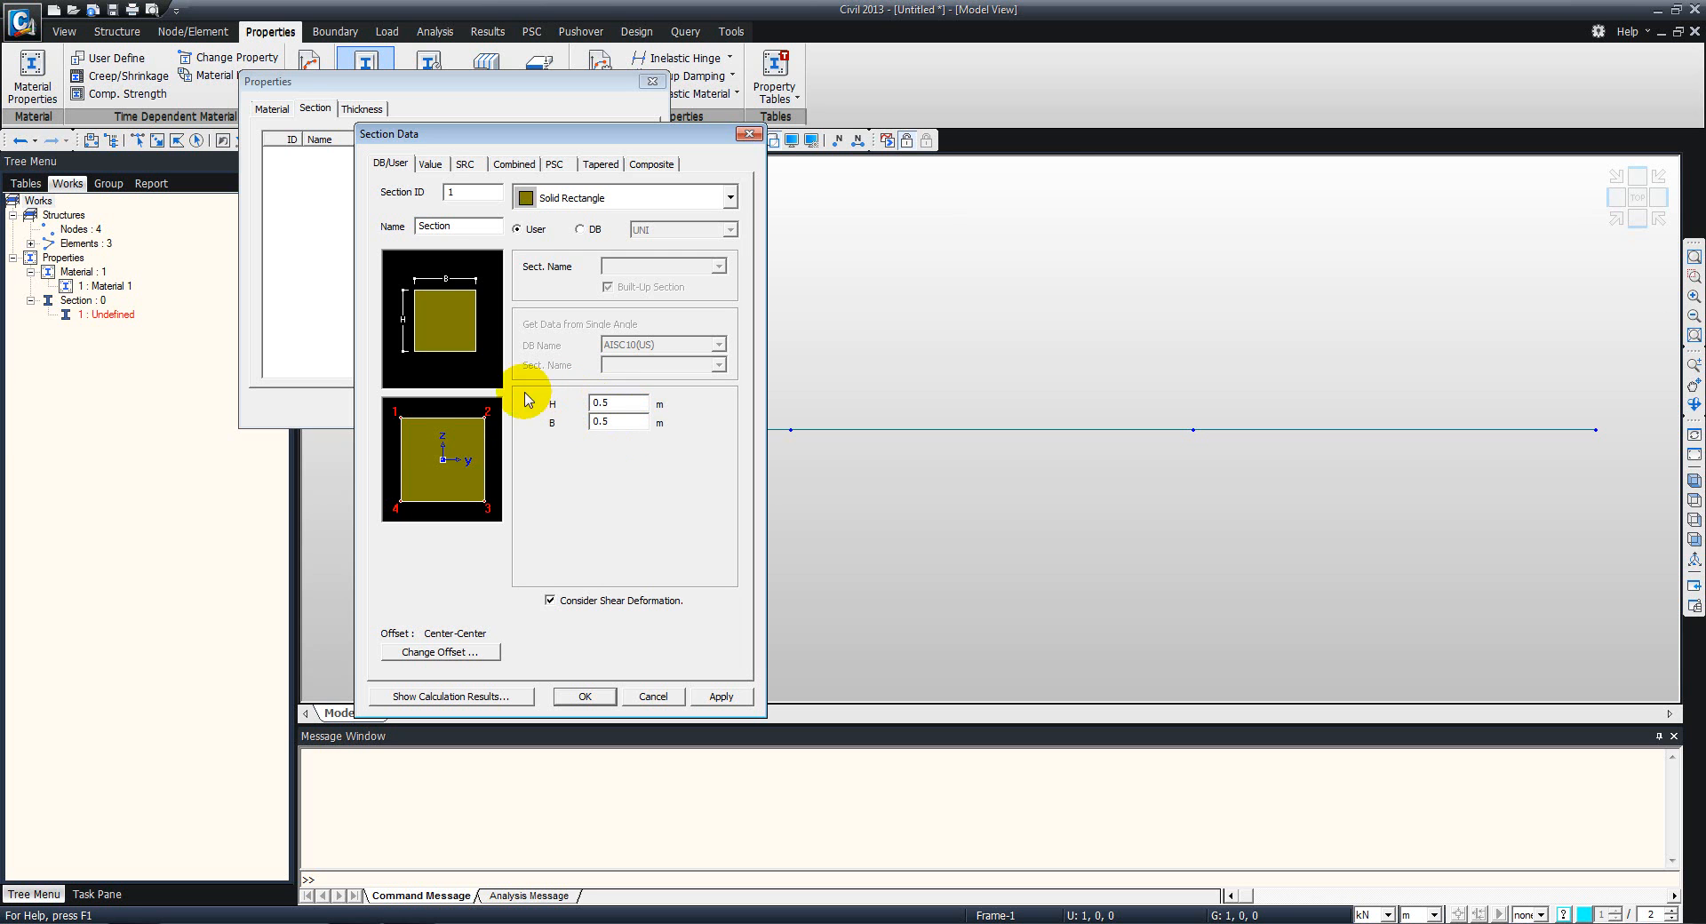
Review the calculated properties of the rectangular section, then save the section and close the properties
{"action": "left_click", "coordinate": [456, 698]}
{"action": "left_click_drag", "start_coordinate": [541, 234], "coordinate": [910, 234]}
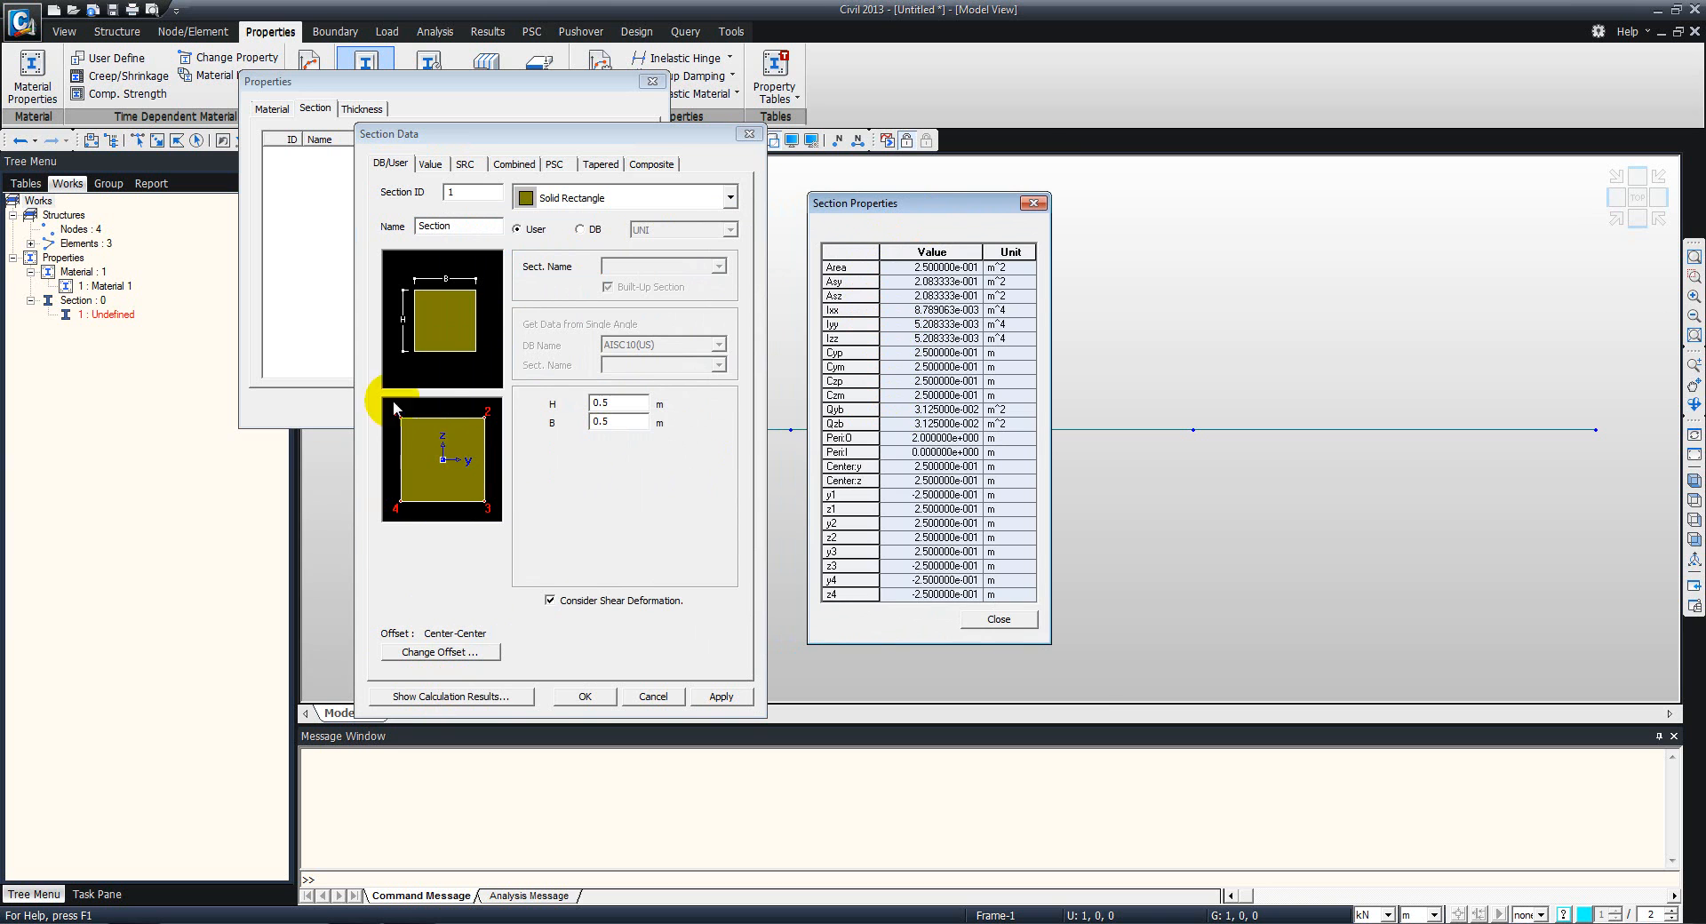
{"action": "left_click", "coordinate": [997, 619]}
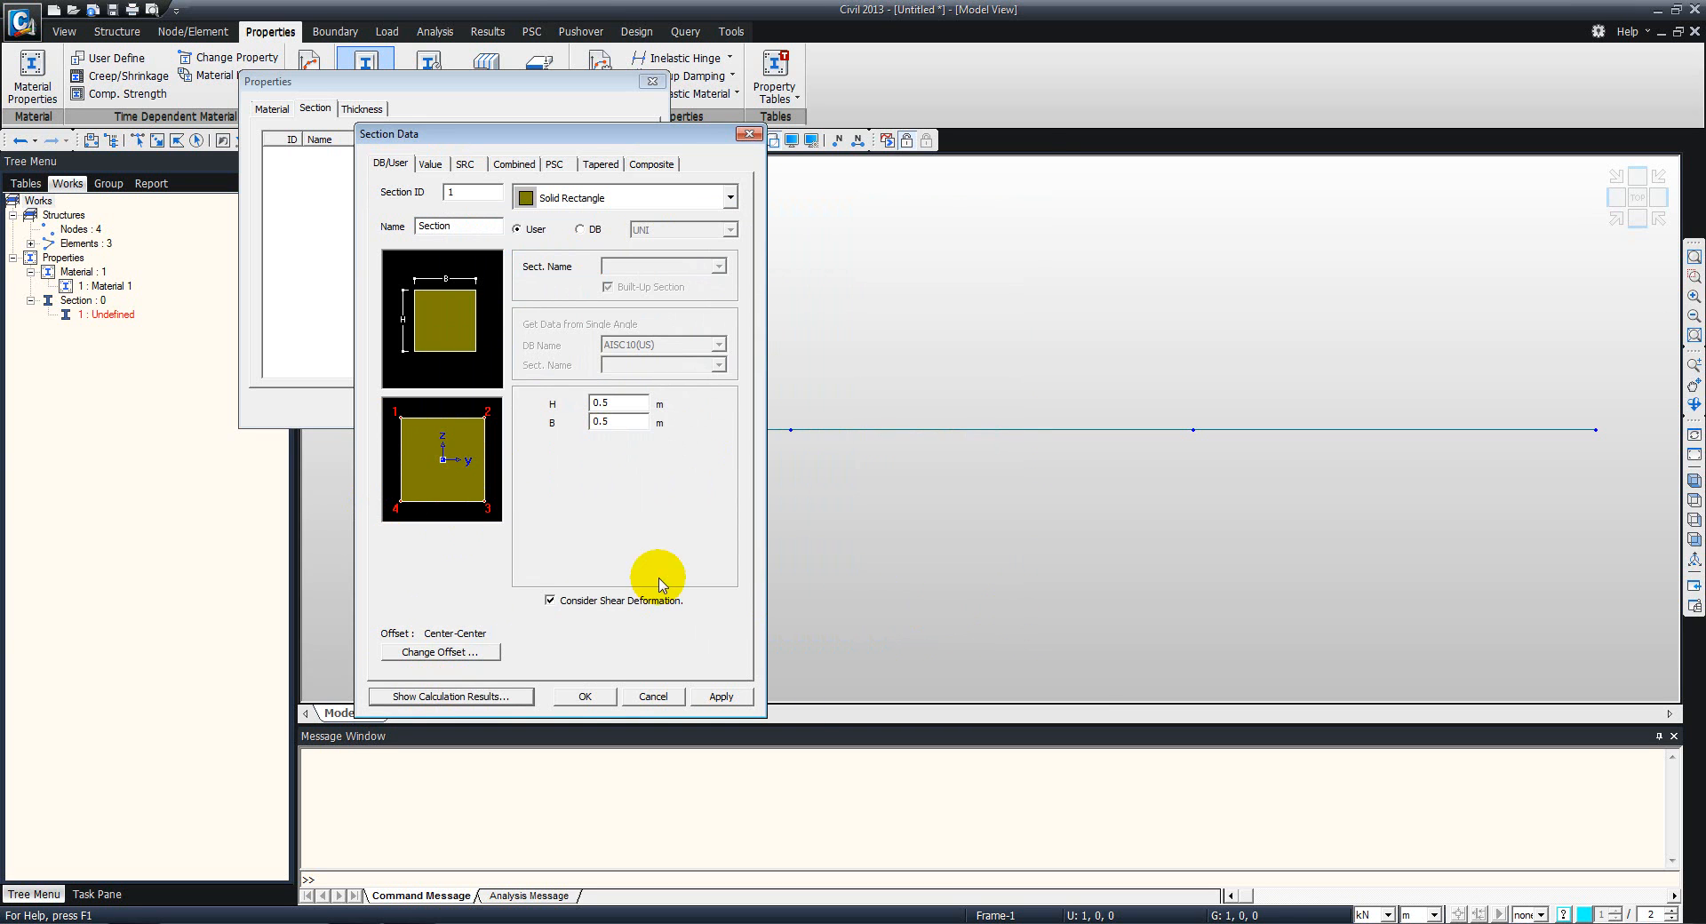
{"action": "left_click", "coordinate": [582, 695]}
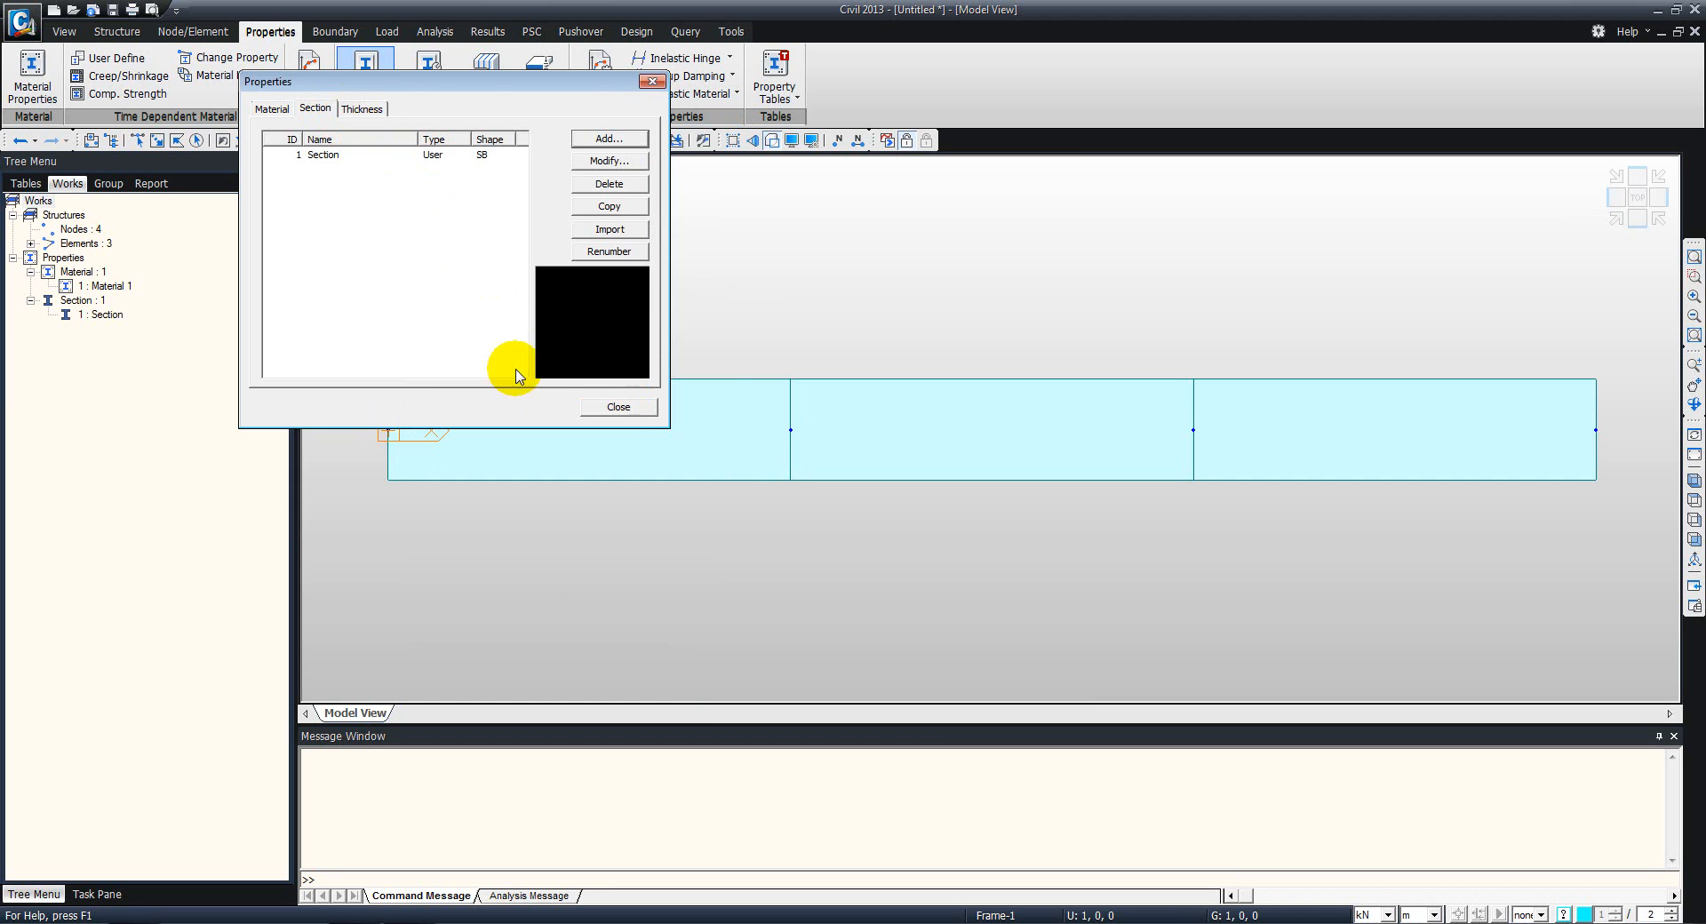
{"action": "left_click", "coordinate": [614, 406]}
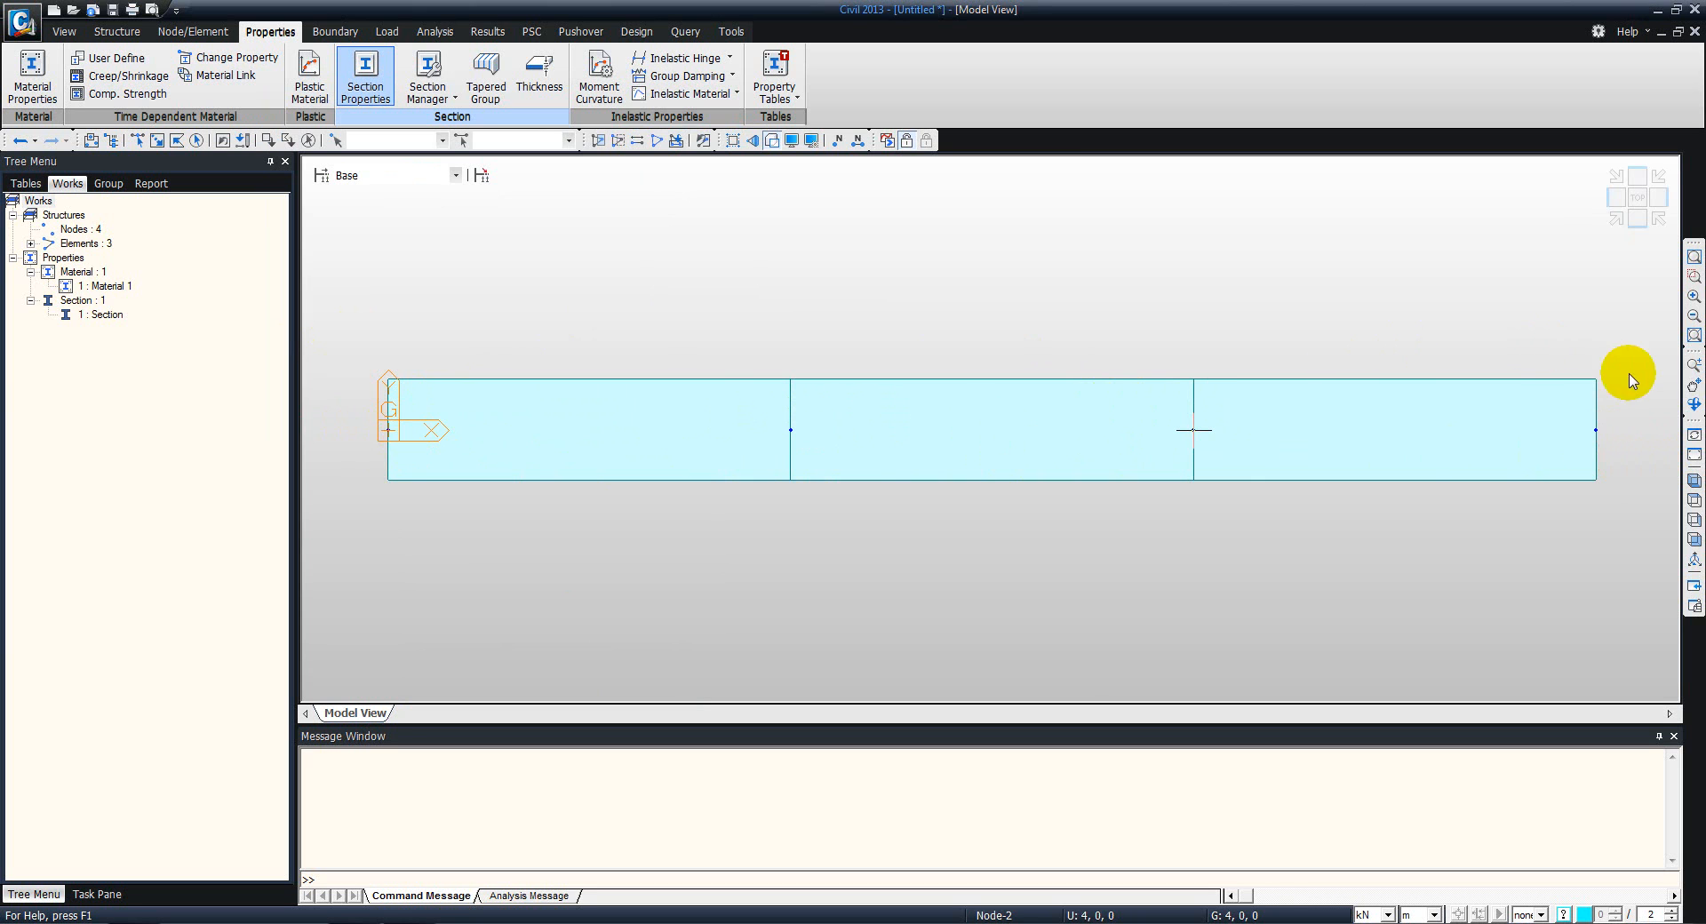
View the beam in isometric, switch to the tutorial PDF in Adobe Acrobat to check the supports at A and C, and return to midas Civil
{"action": "left_click", "coordinate": [1617, 220]}
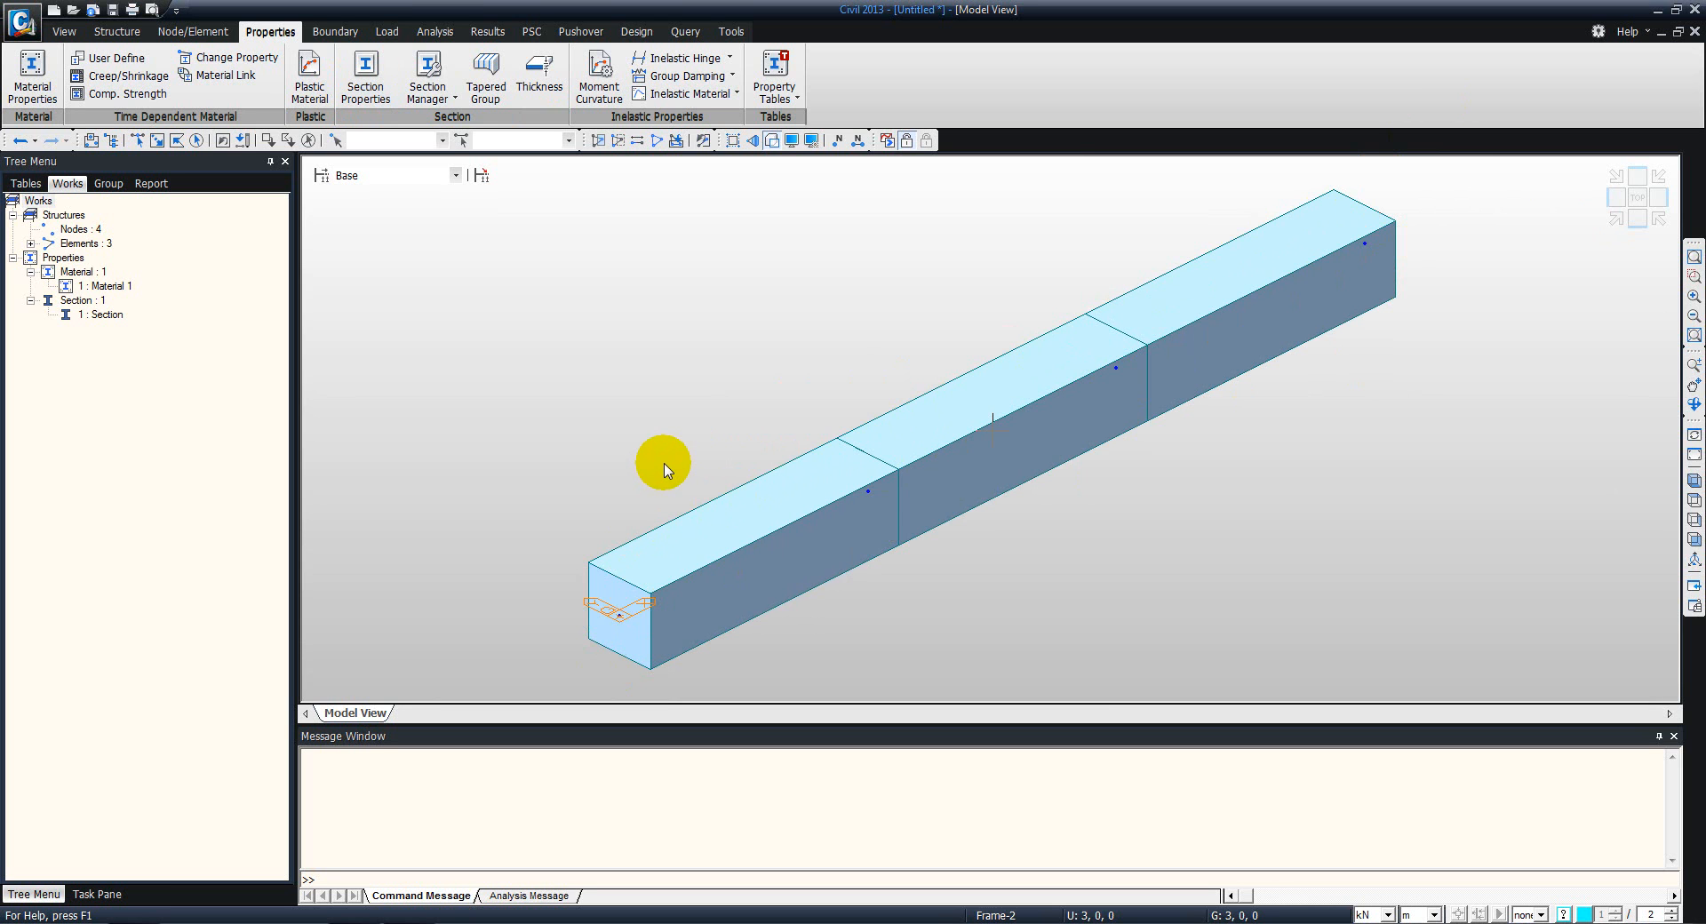
{"action": "key", "text": "alt+Tab"}
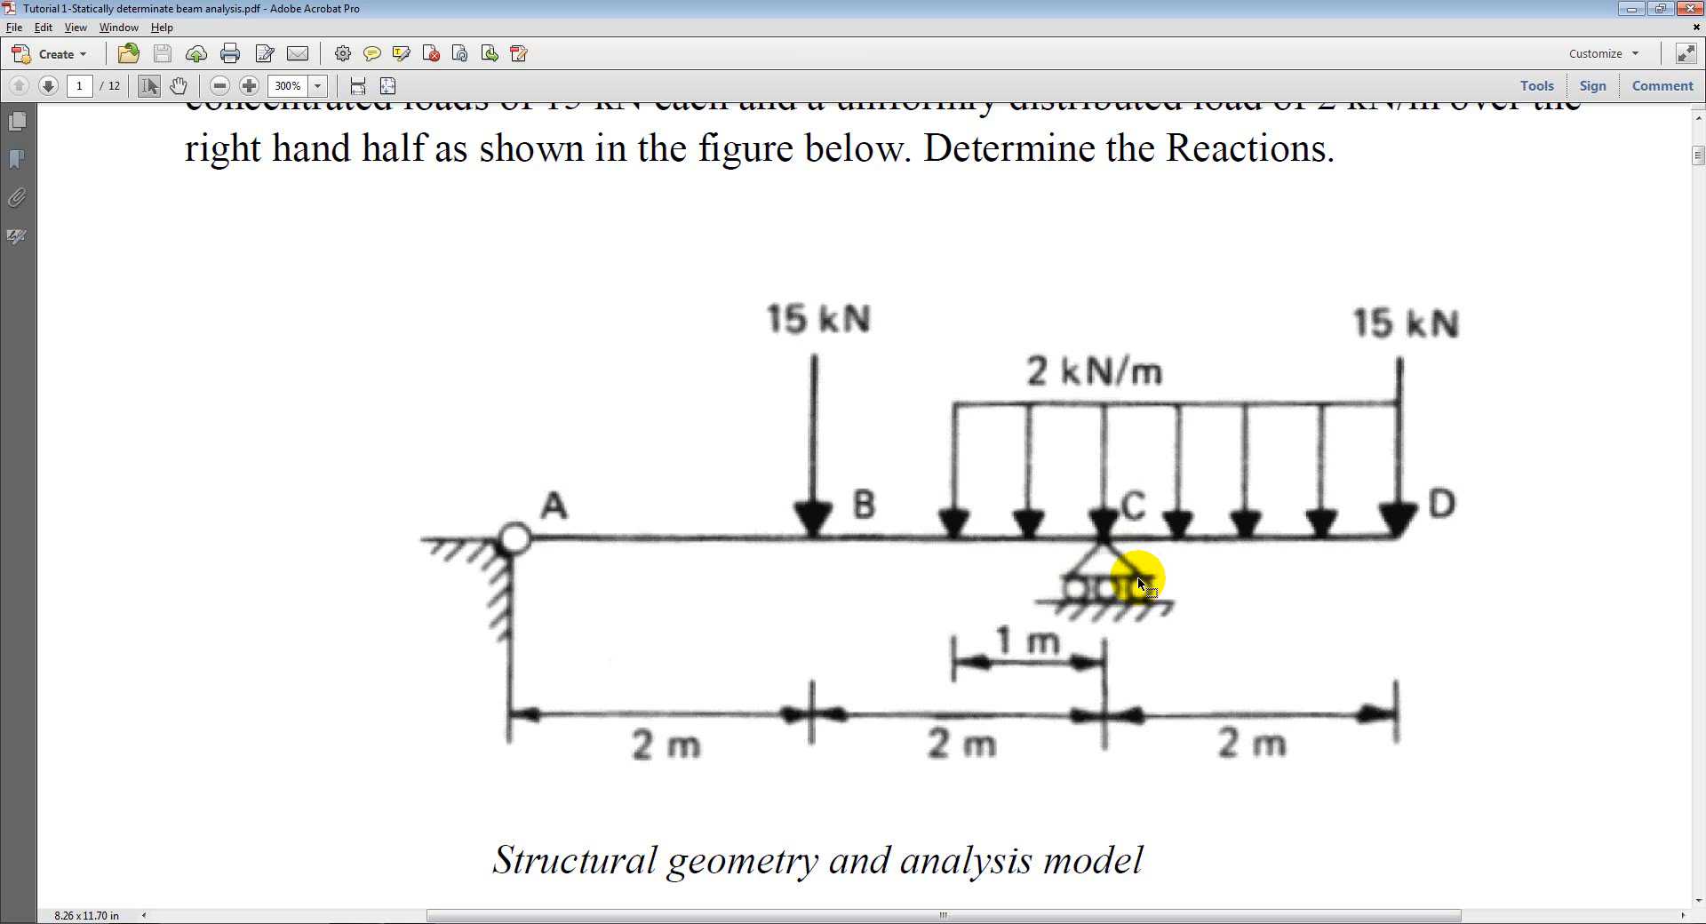
{"action": "key", "text": "alt+Tab"}
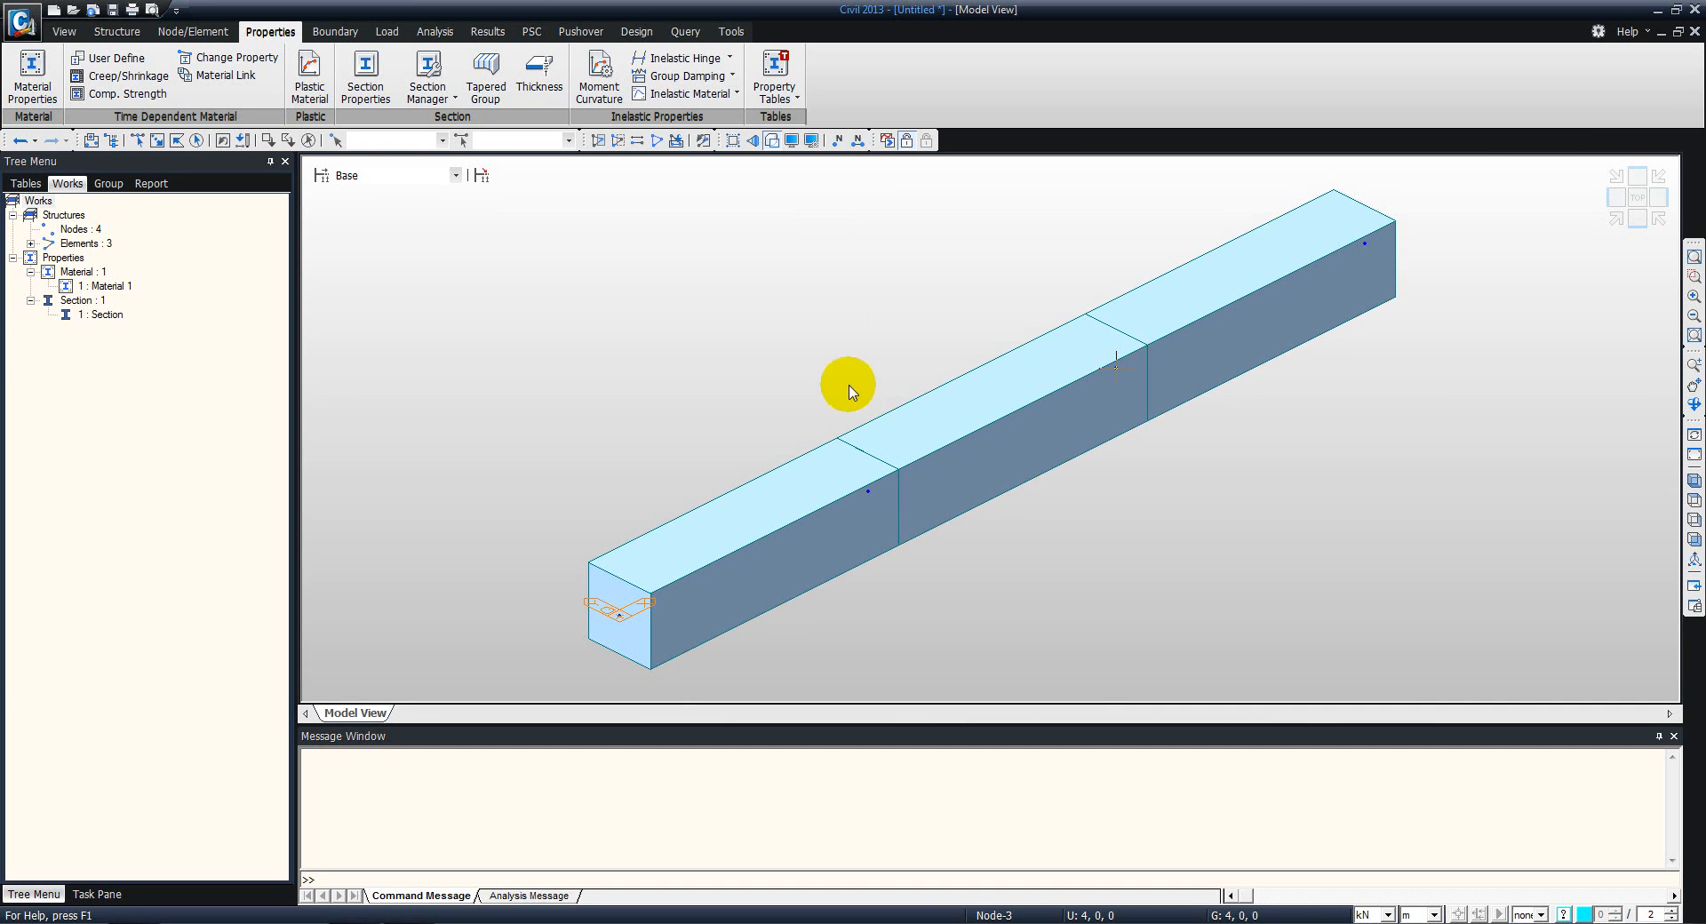
Display the node numbers on the beam and set the model to the top view
{"action": "left_click", "coordinate": [838, 142]}
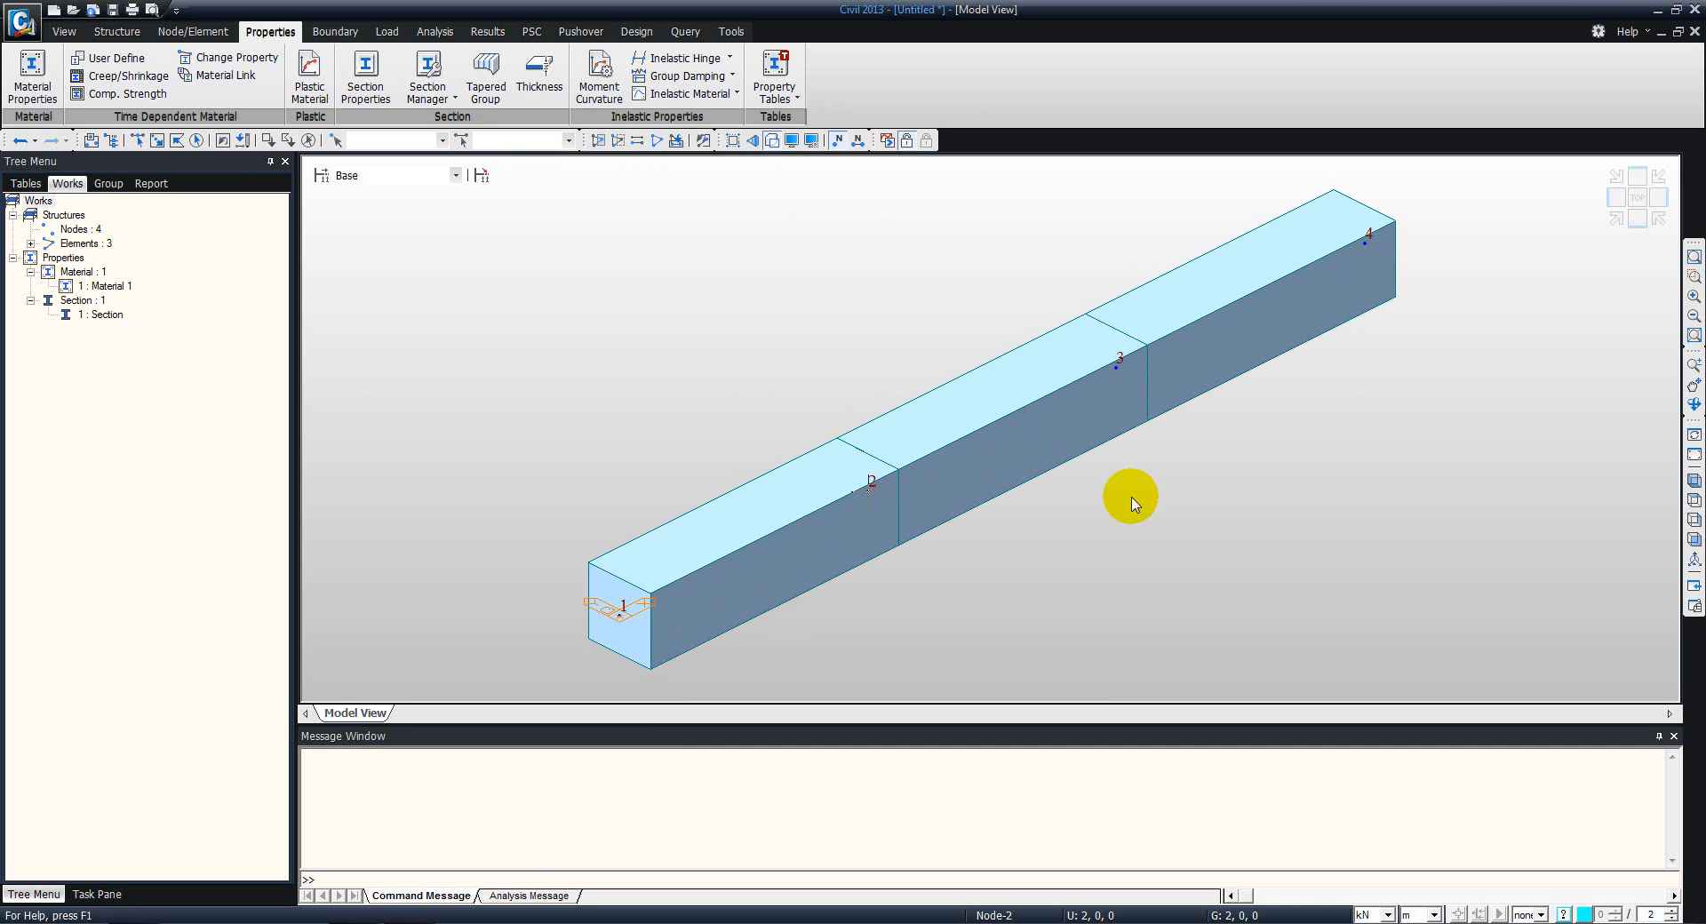
{"action": "left_click", "coordinate": [1694, 539]}
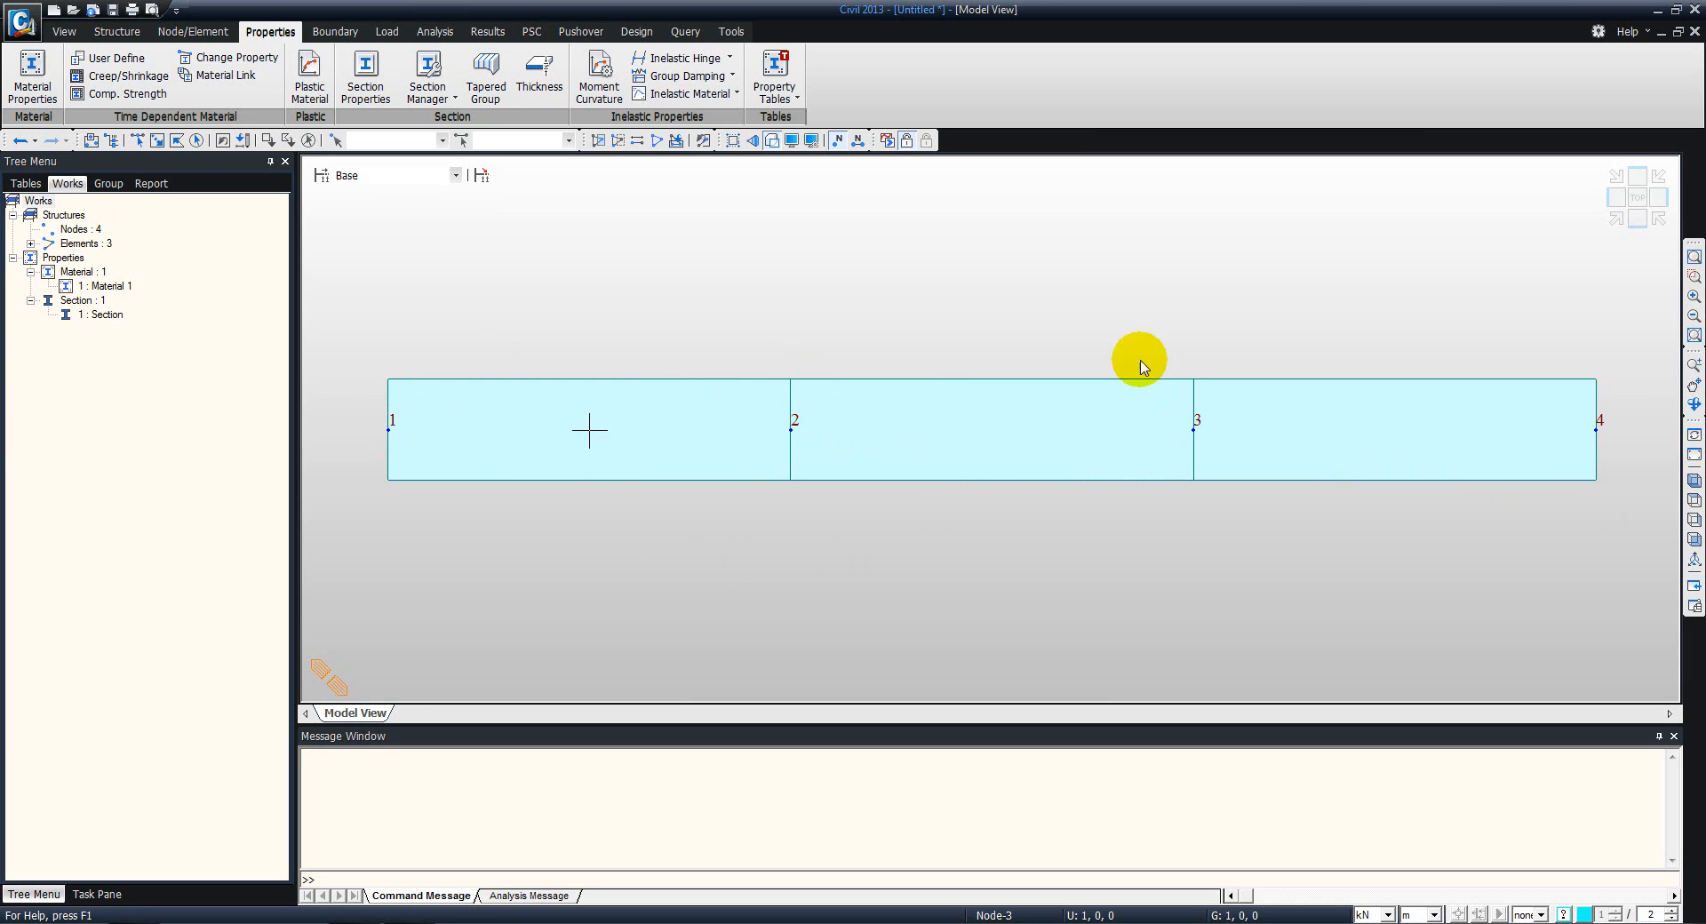
{"action": "left_click", "coordinate": [1640, 198]}
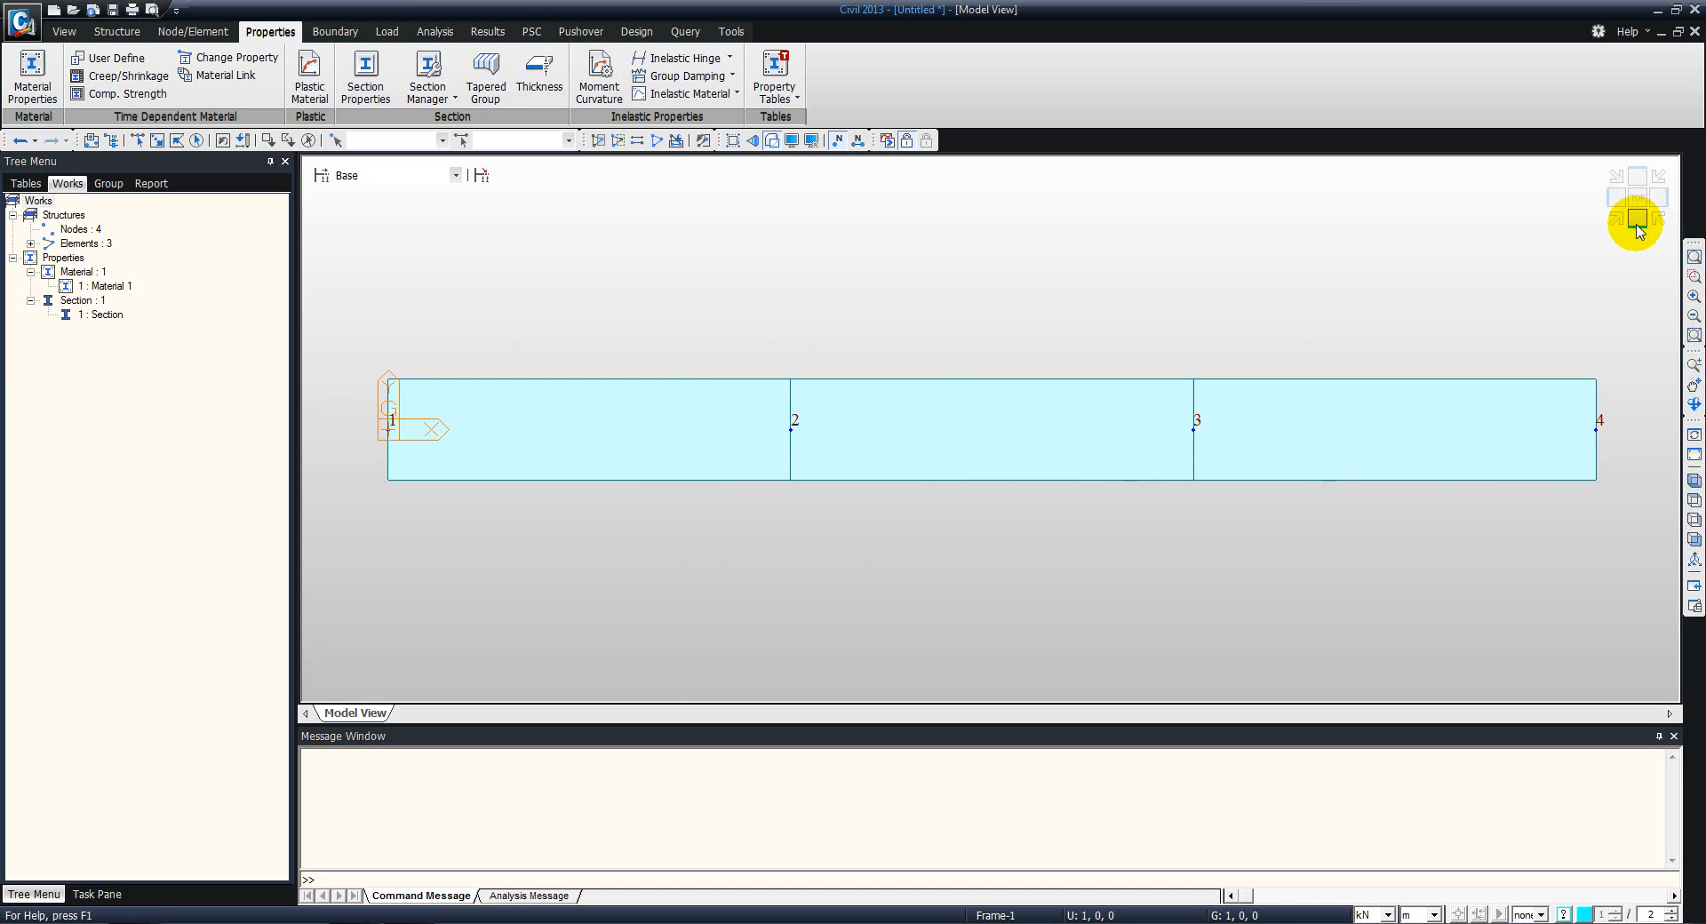
{"action": "left_click", "coordinate": [1395, 430]}
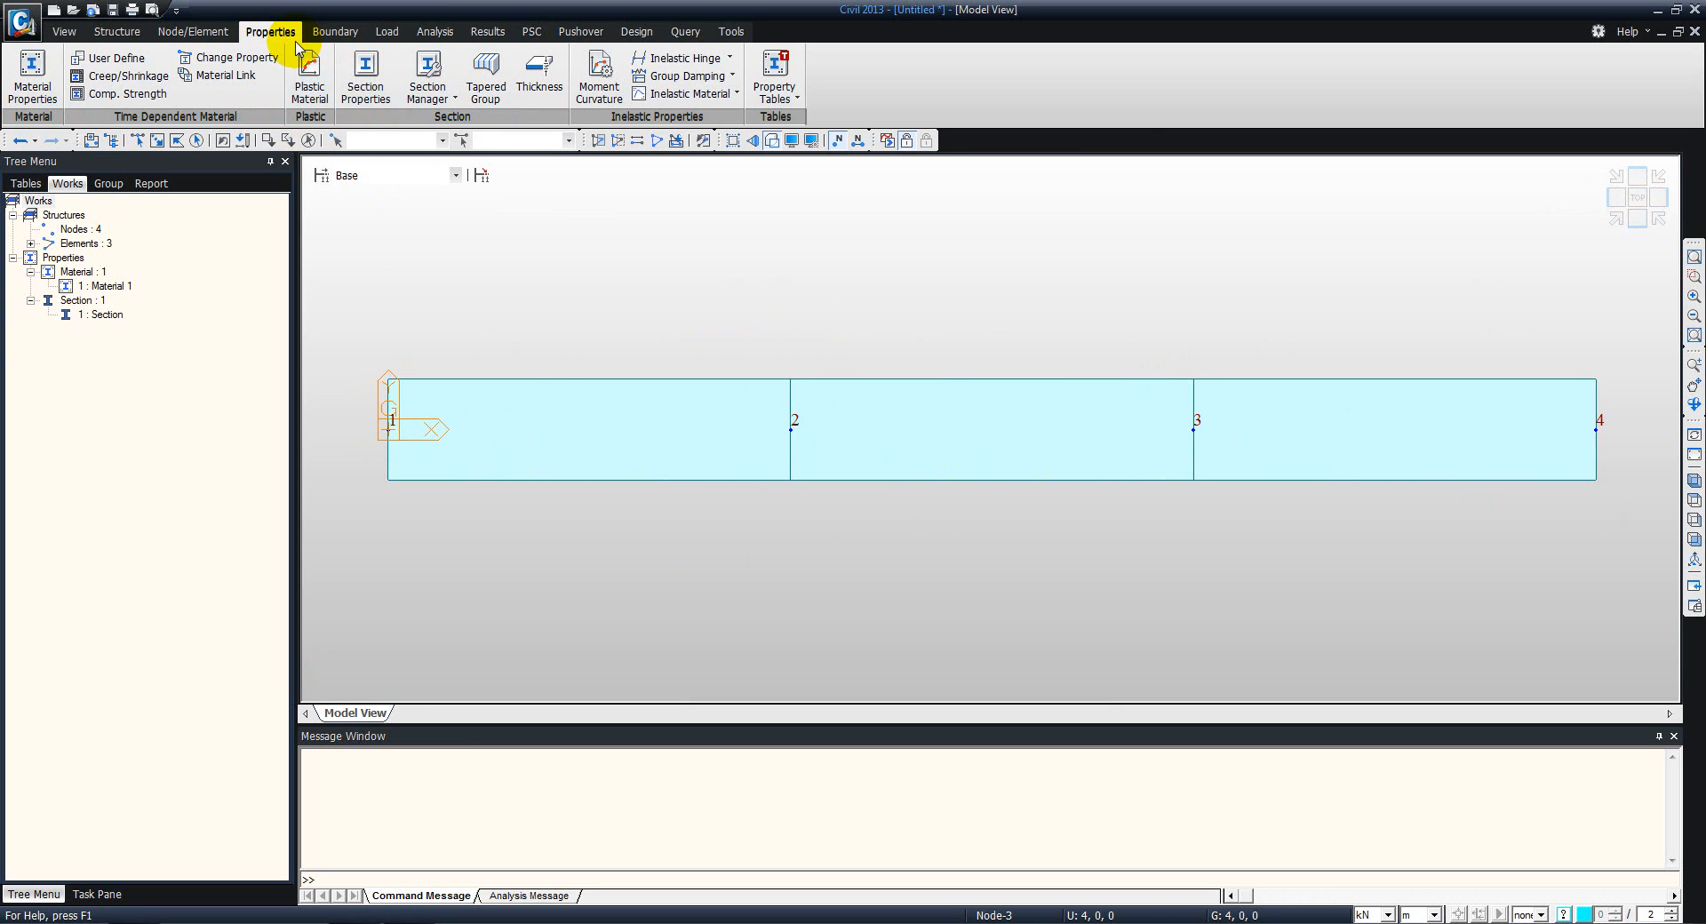
Open the definition of supports and set the model to the front view
{"action": "left_click", "coordinate": [332, 32]}
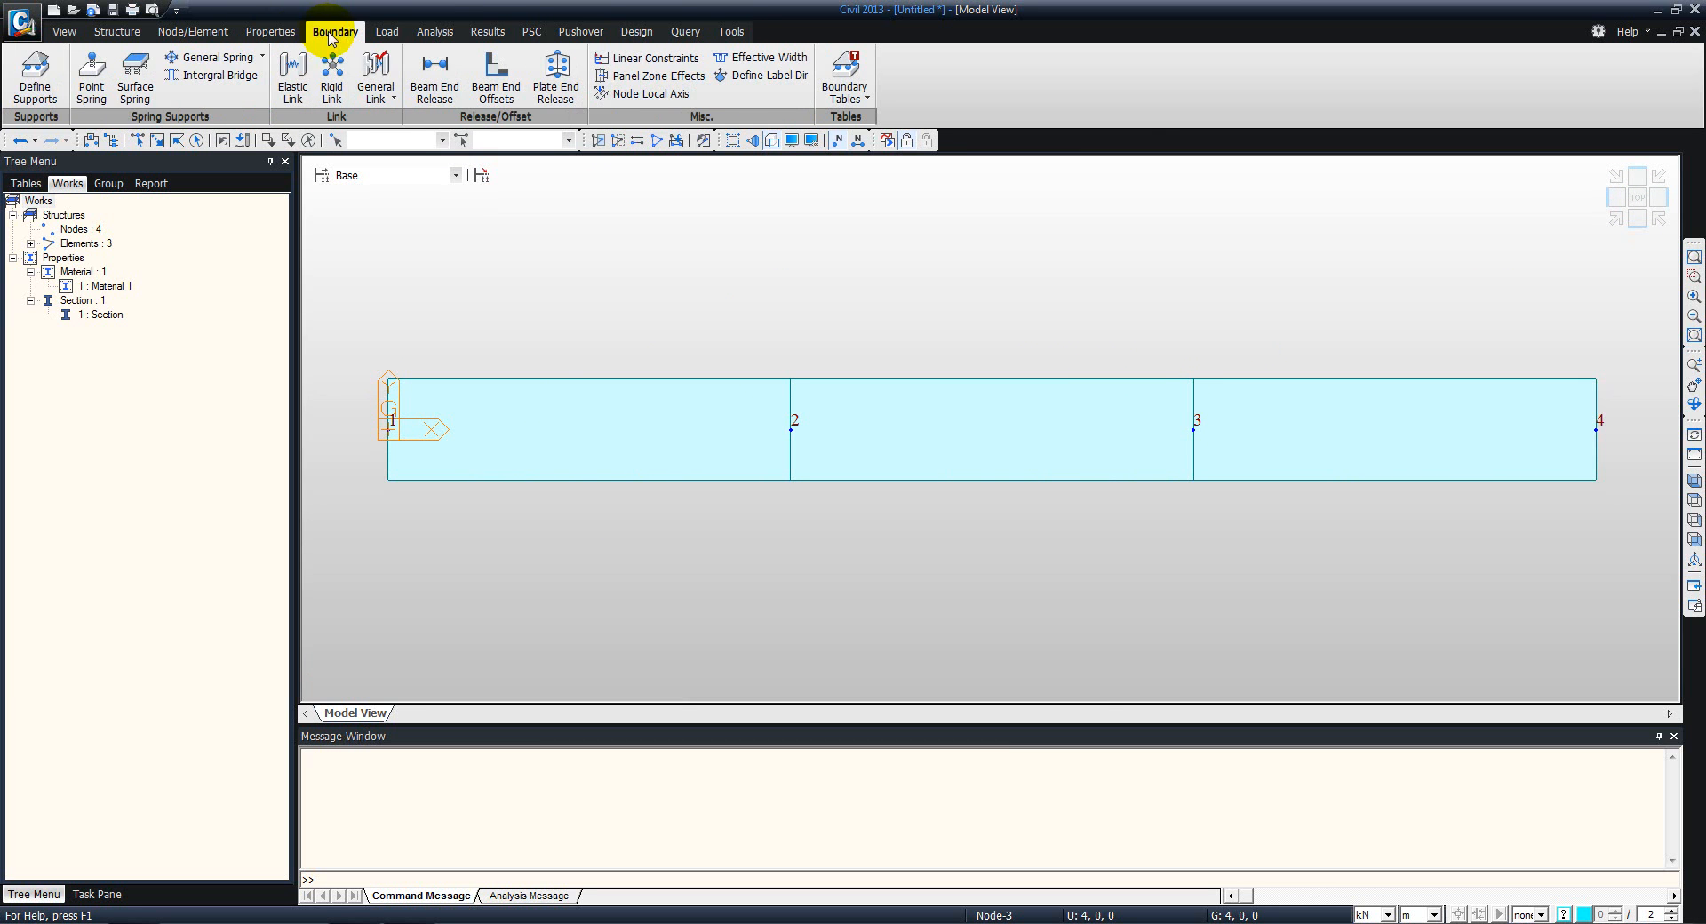
{"action": "left_click", "coordinate": [37, 78]}
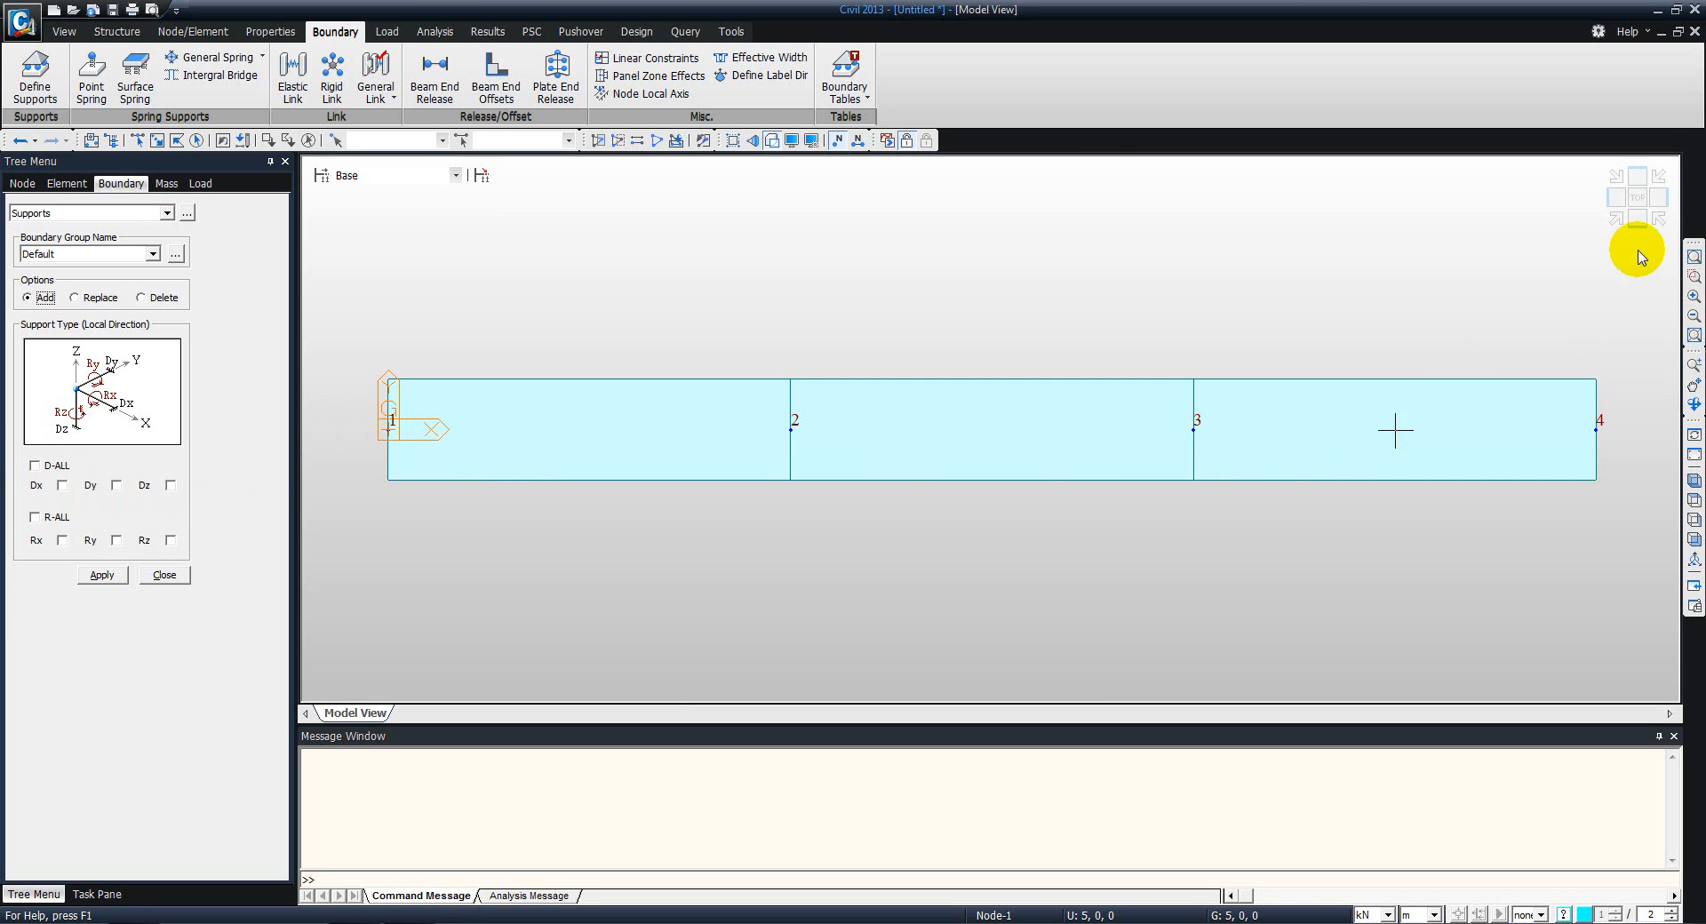
{"action": "left_click", "coordinate": [1638, 217]}
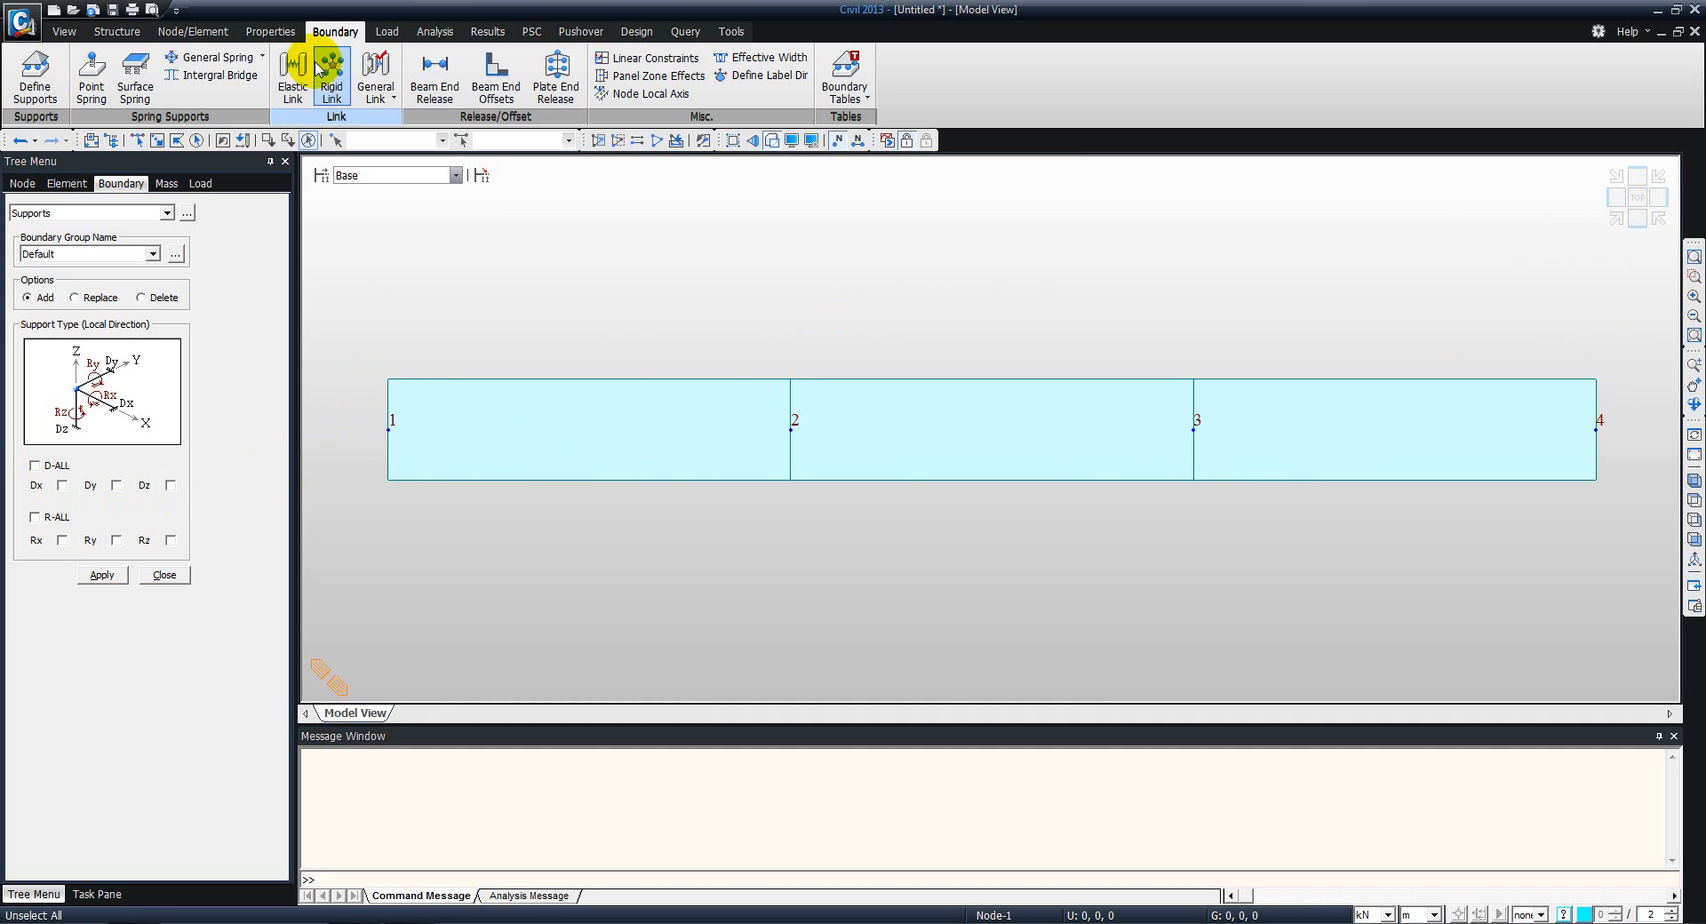
Enable the View Point indicator in the display settings of the model view
{"action": "left_click", "coordinate": [792, 140]}
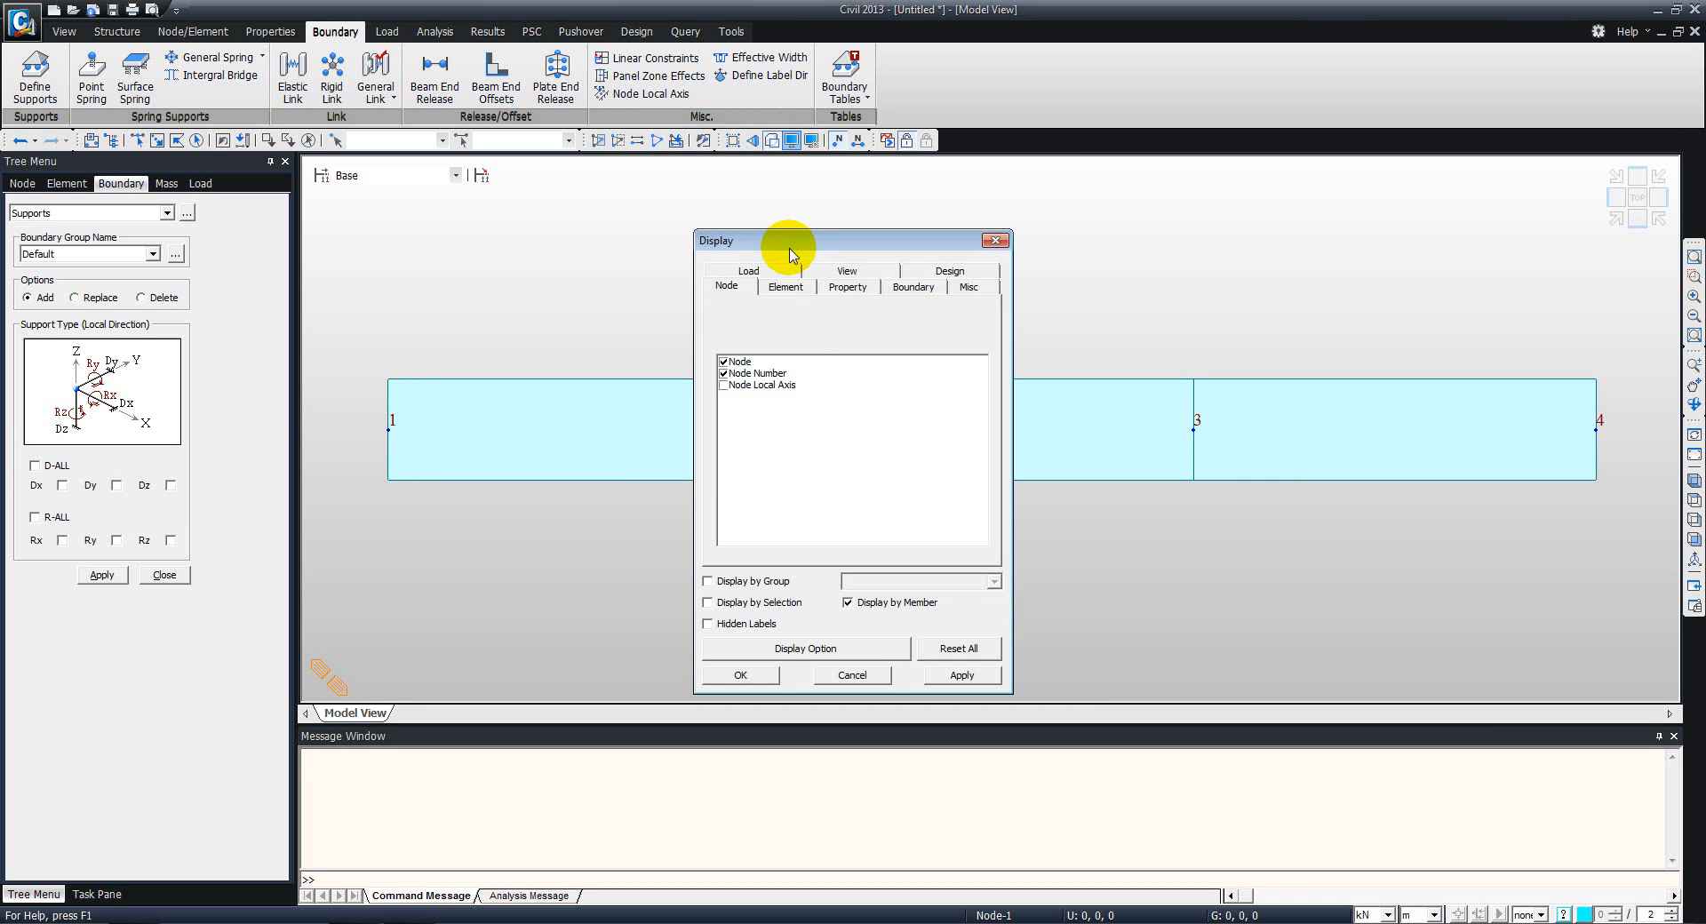
{"action": "left_click", "coordinate": [823, 270]}
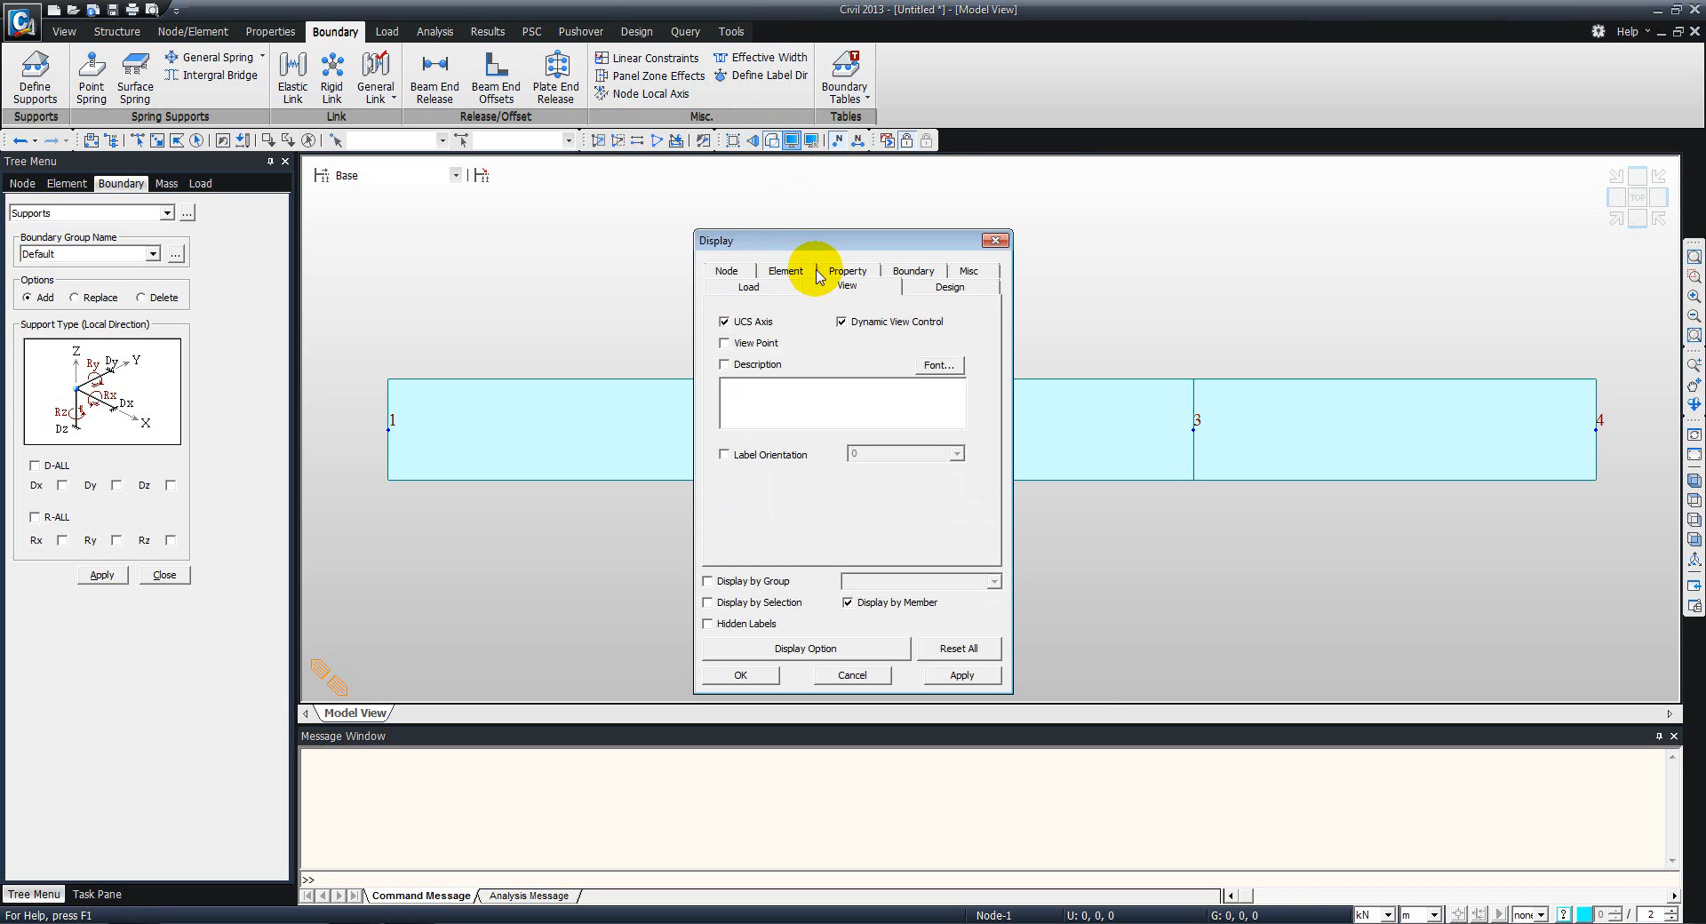
{"action": "left_click", "coordinate": [726, 344]}
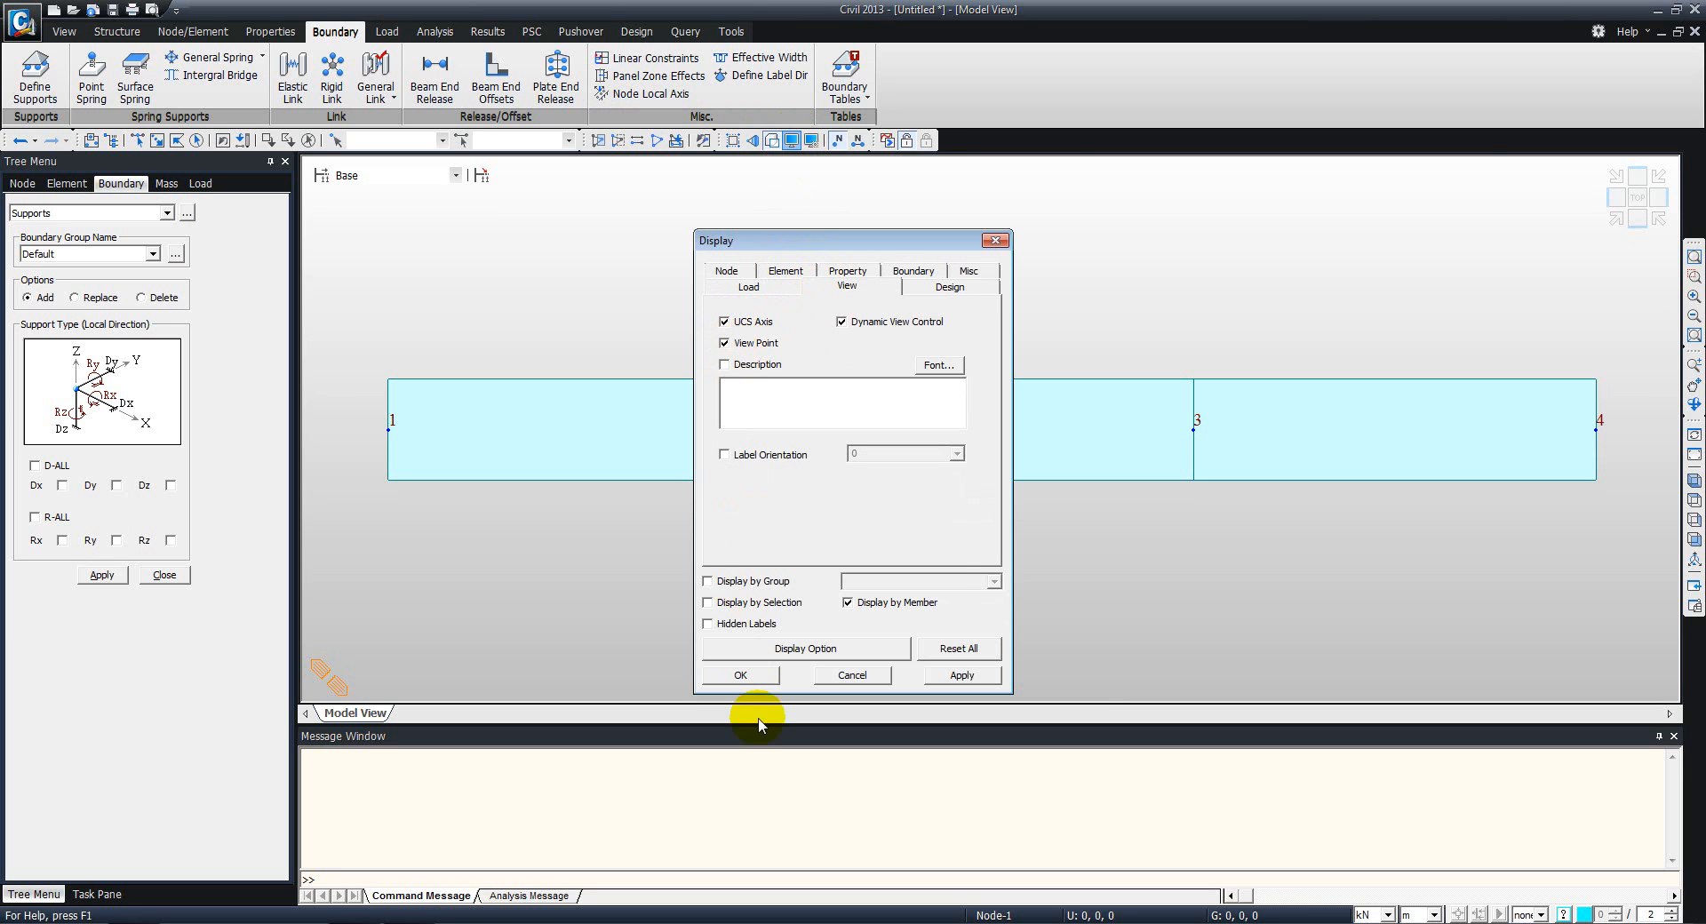
{"action": "left_click", "coordinate": [741, 676]}
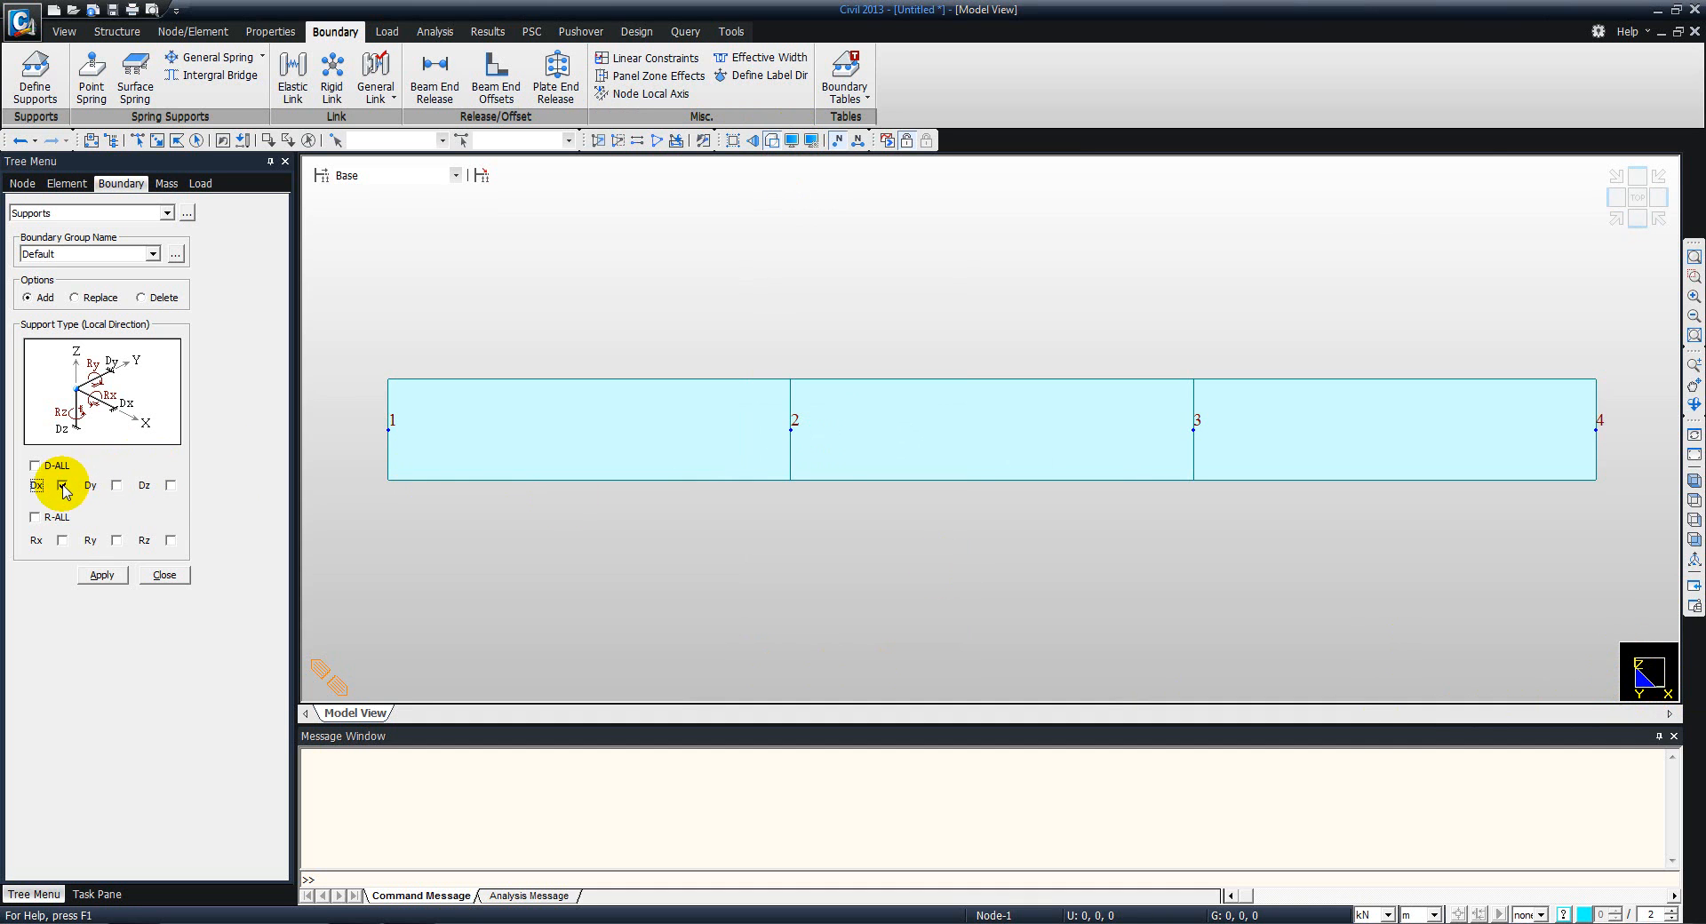
Add a pinned support at node 1, restraining the Dx and Dz translations
{"action": "left_click", "coordinate": [171, 485]}
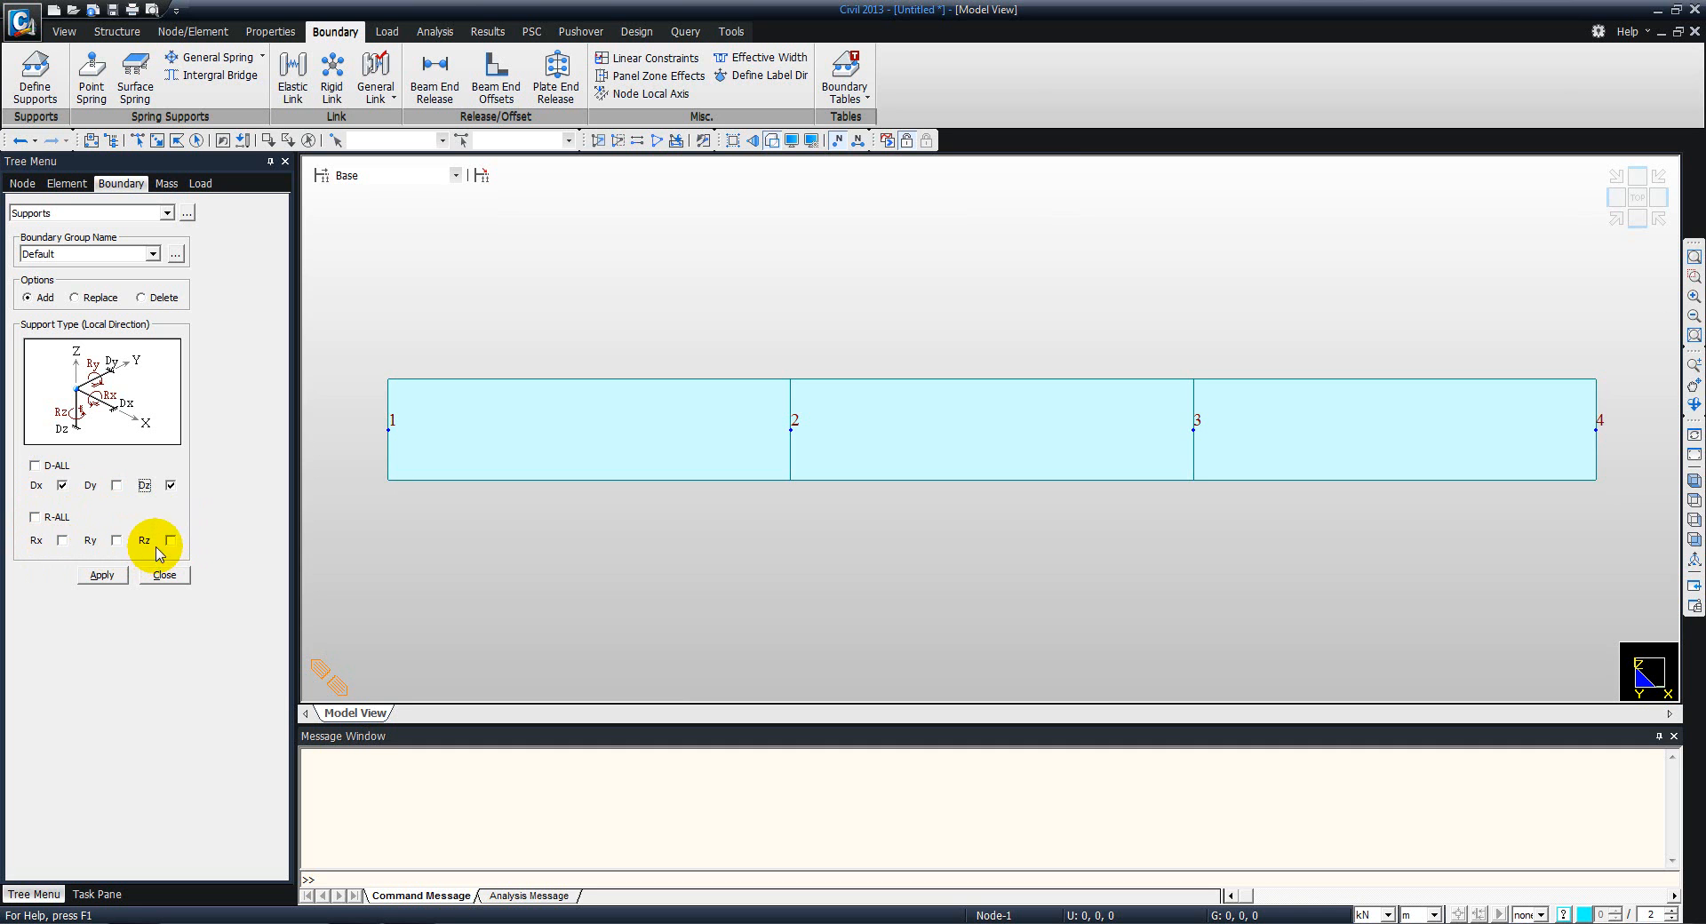
{"action": "left_click", "coordinate": [138, 144]}
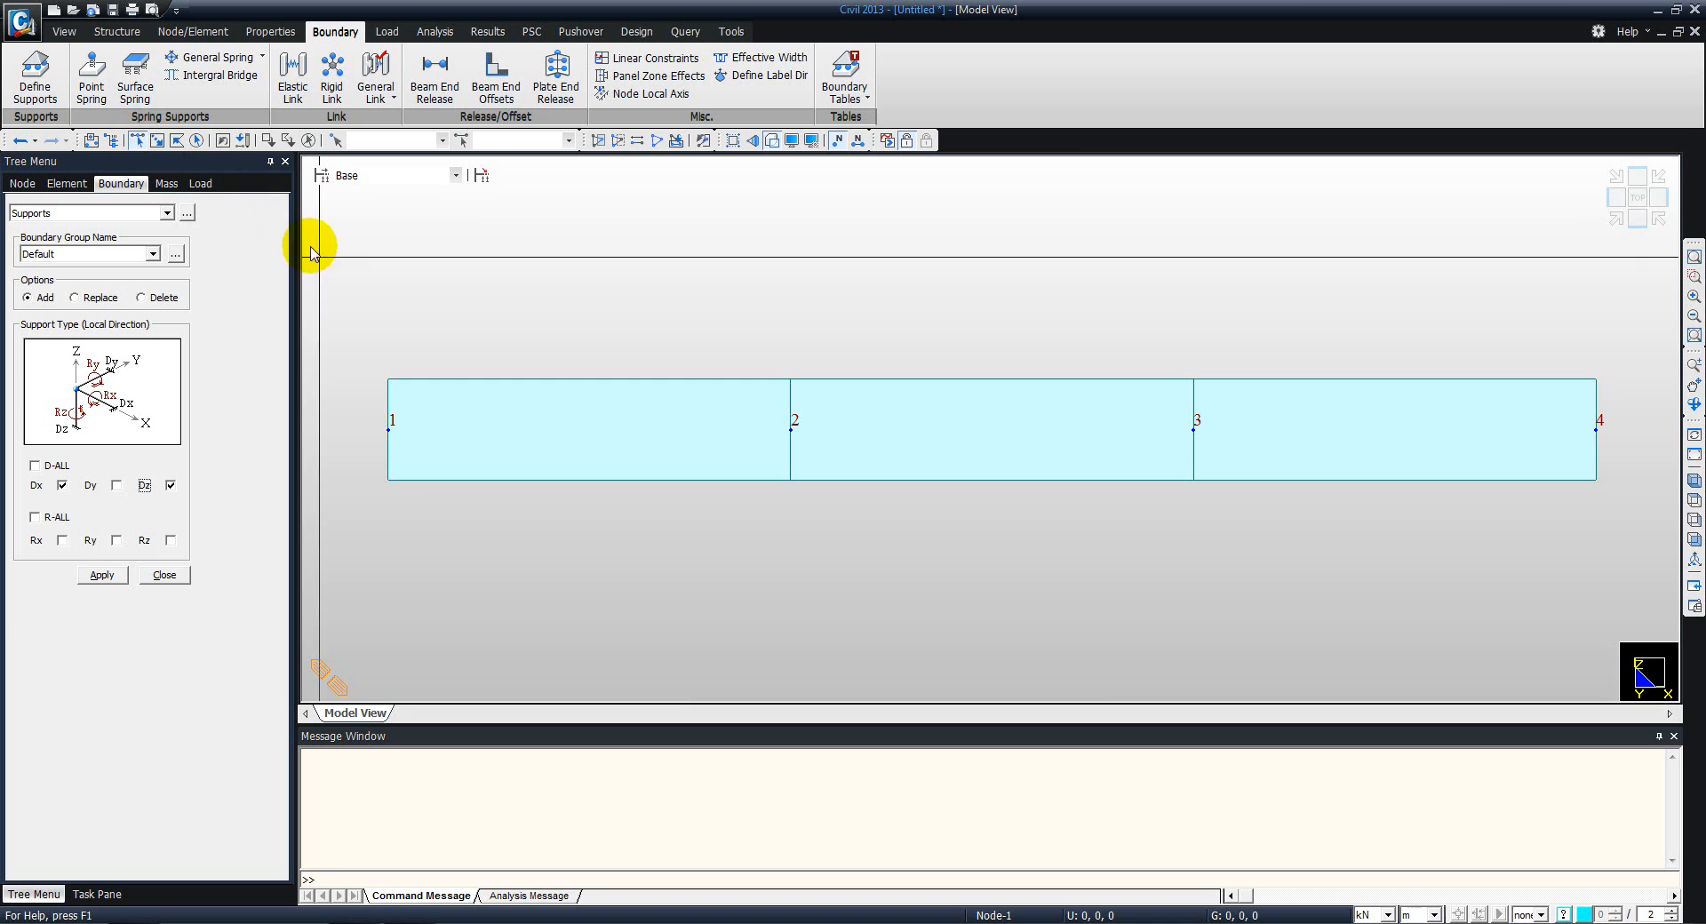
{"action": "left_click", "coordinate": [389, 432]}
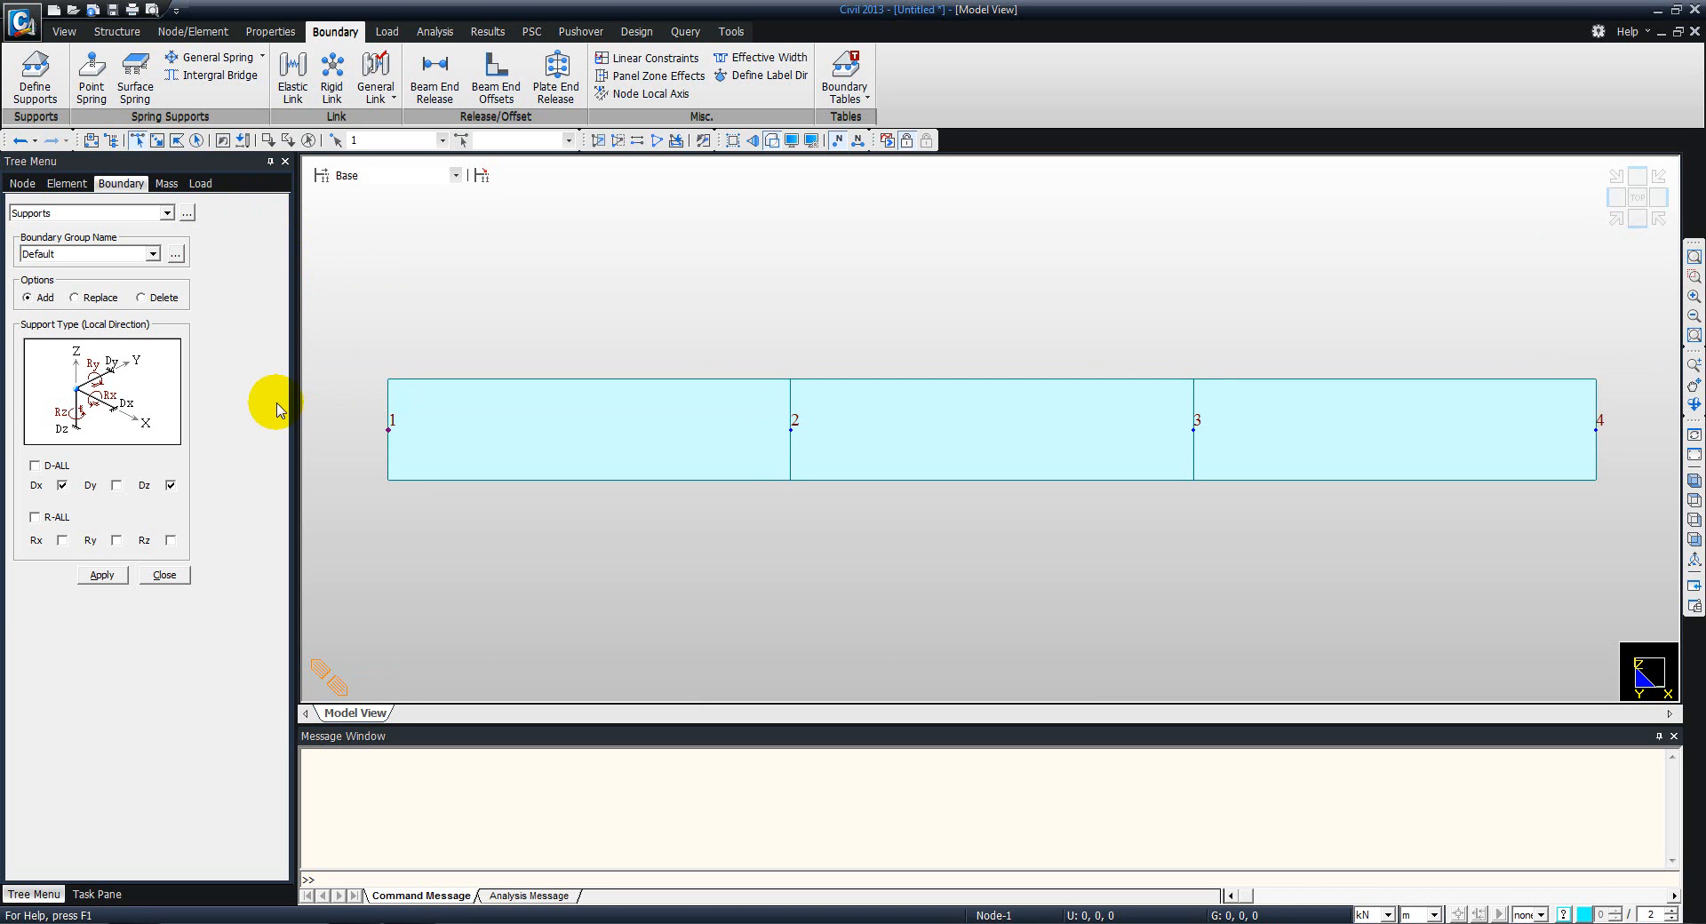
{"action": "left_click", "coordinate": [397, 430]}
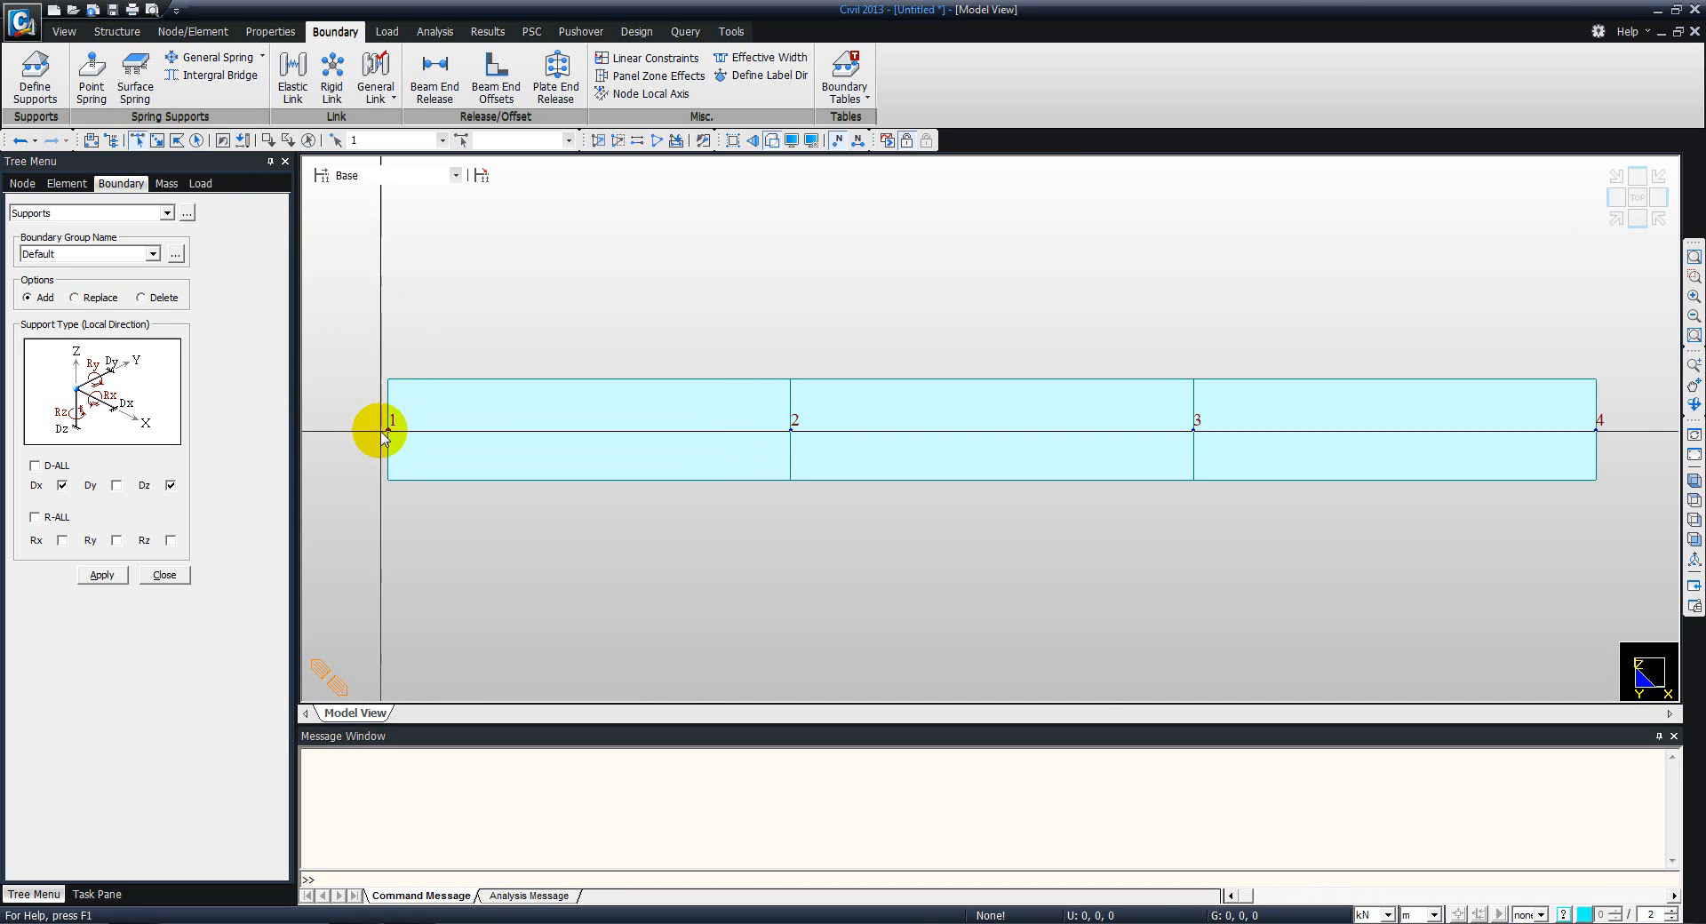
{"action": "left_click", "coordinate": [399, 427]}
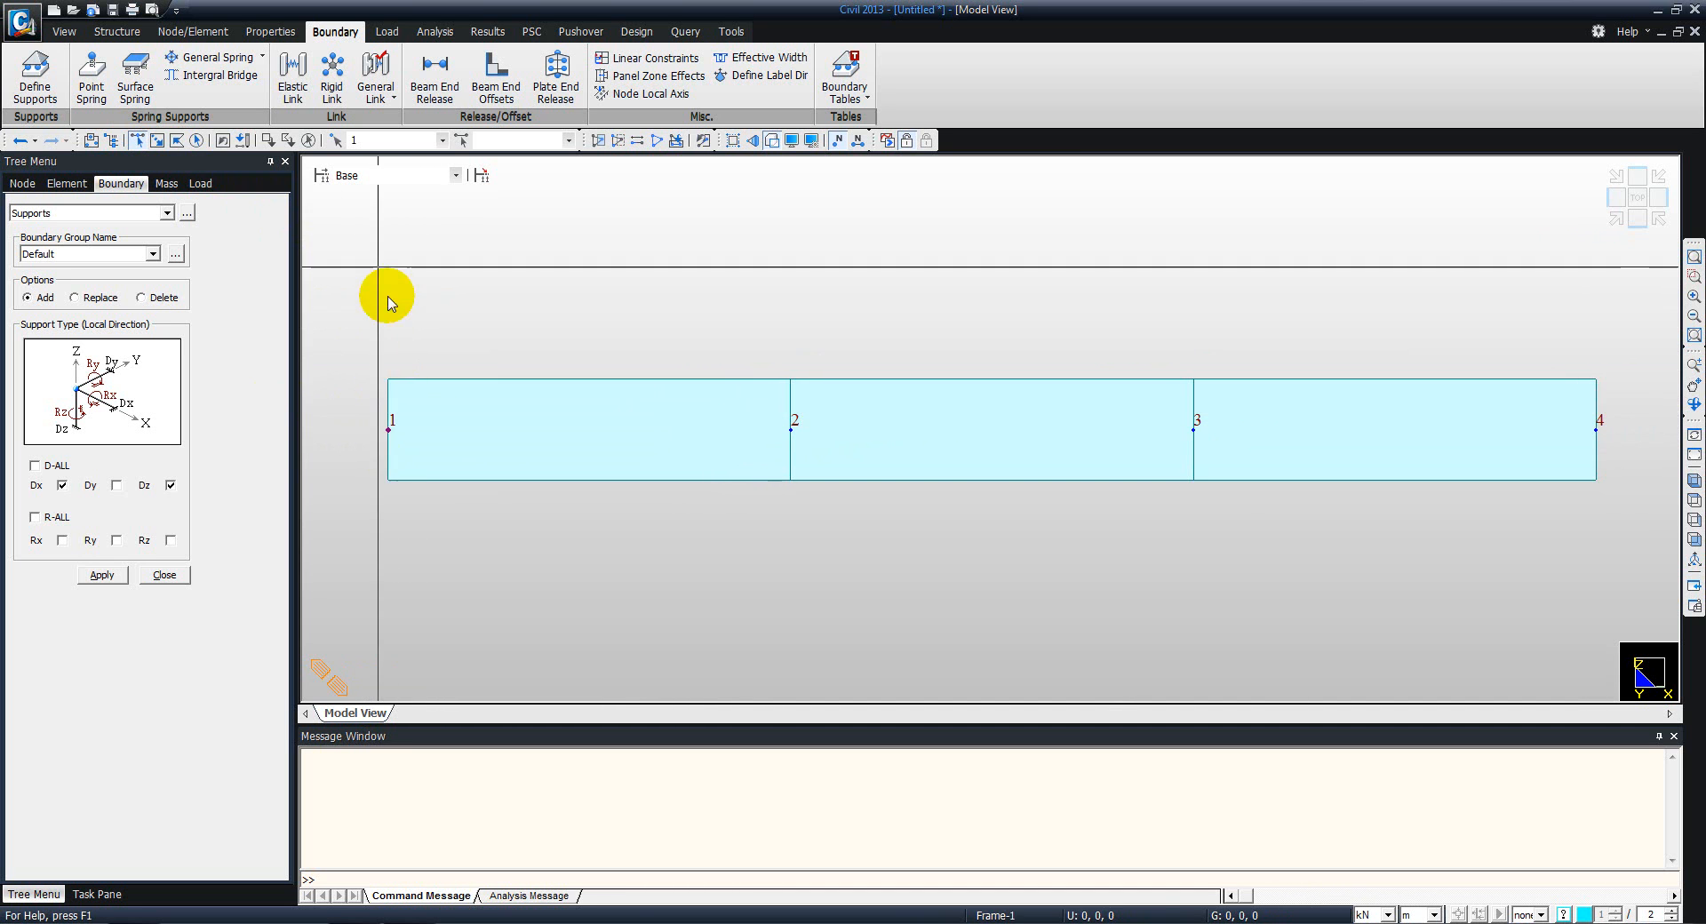
{"action": "left_click", "coordinate": [353, 139]}
{"action": "type", "text": "1"}
{"action": "key", "text": "Return"}
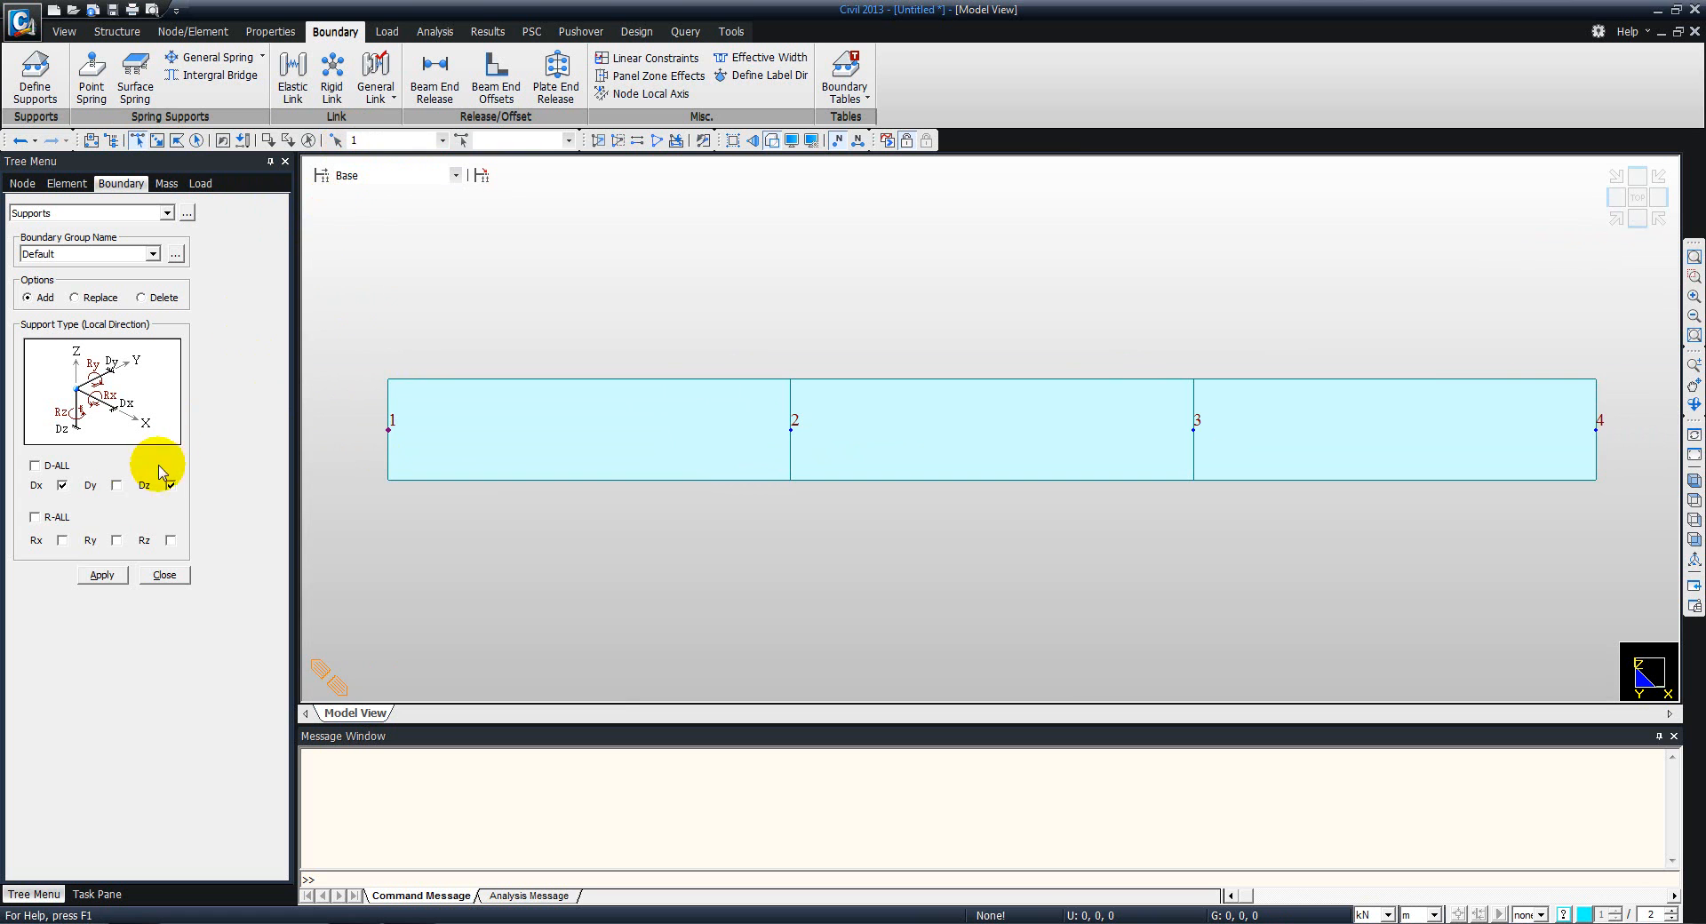
{"action": "left_click", "coordinate": [103, 576]}
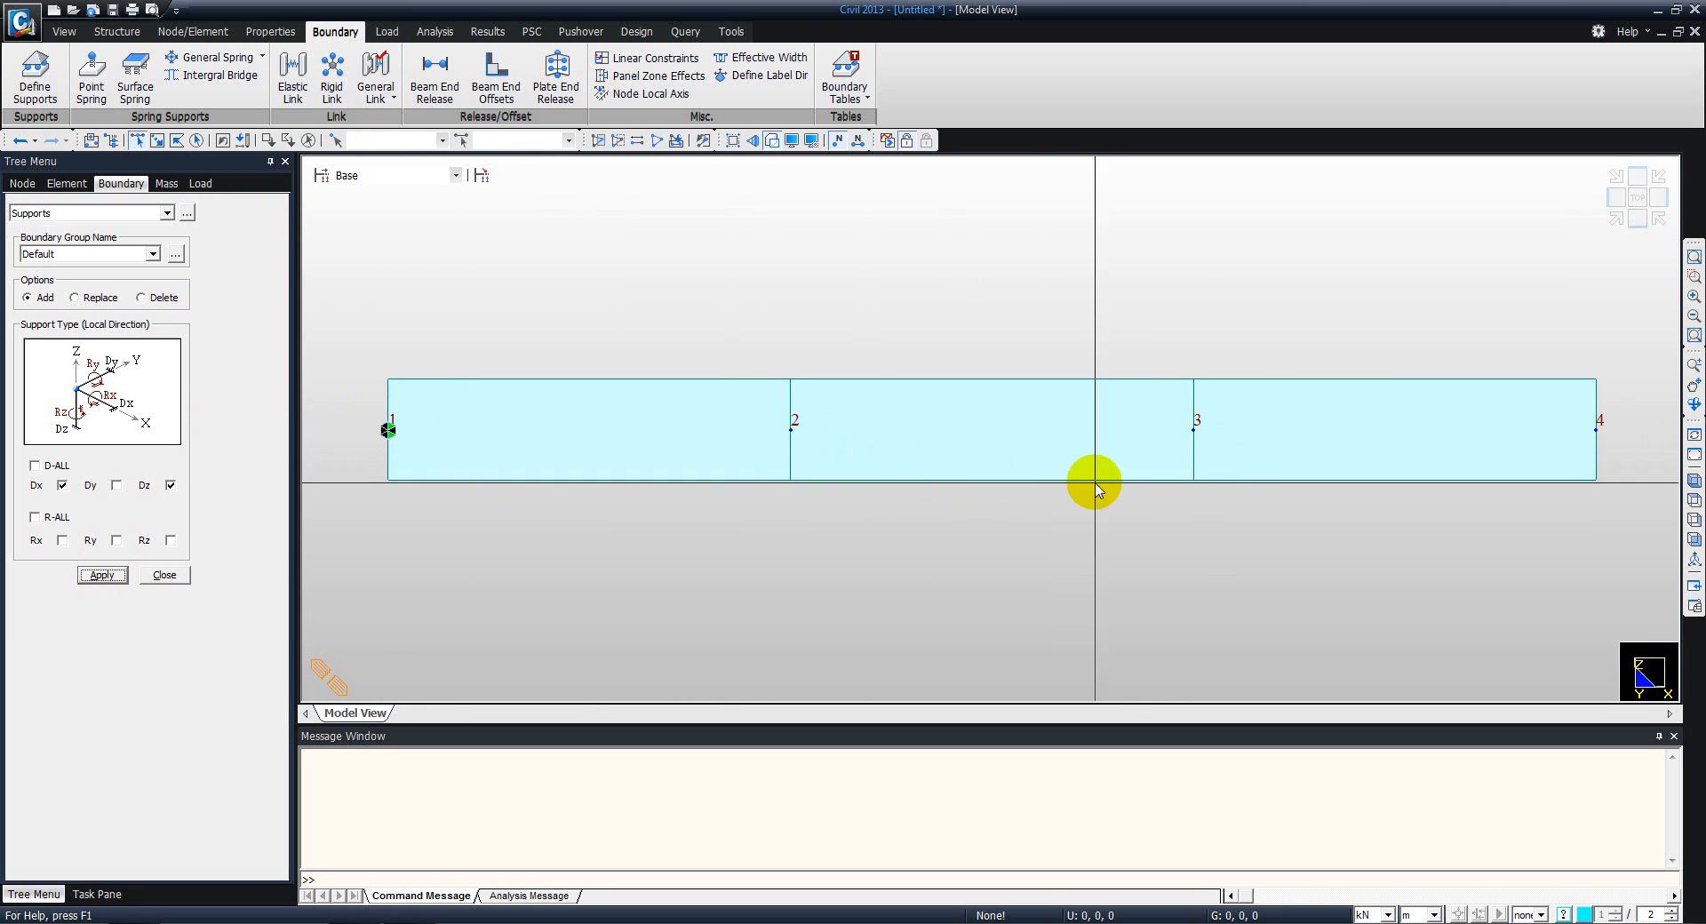
Add a roller support at node 3, restraining only the Dz translation
{"action": "left_click", "coordinate": [1194, 429]}
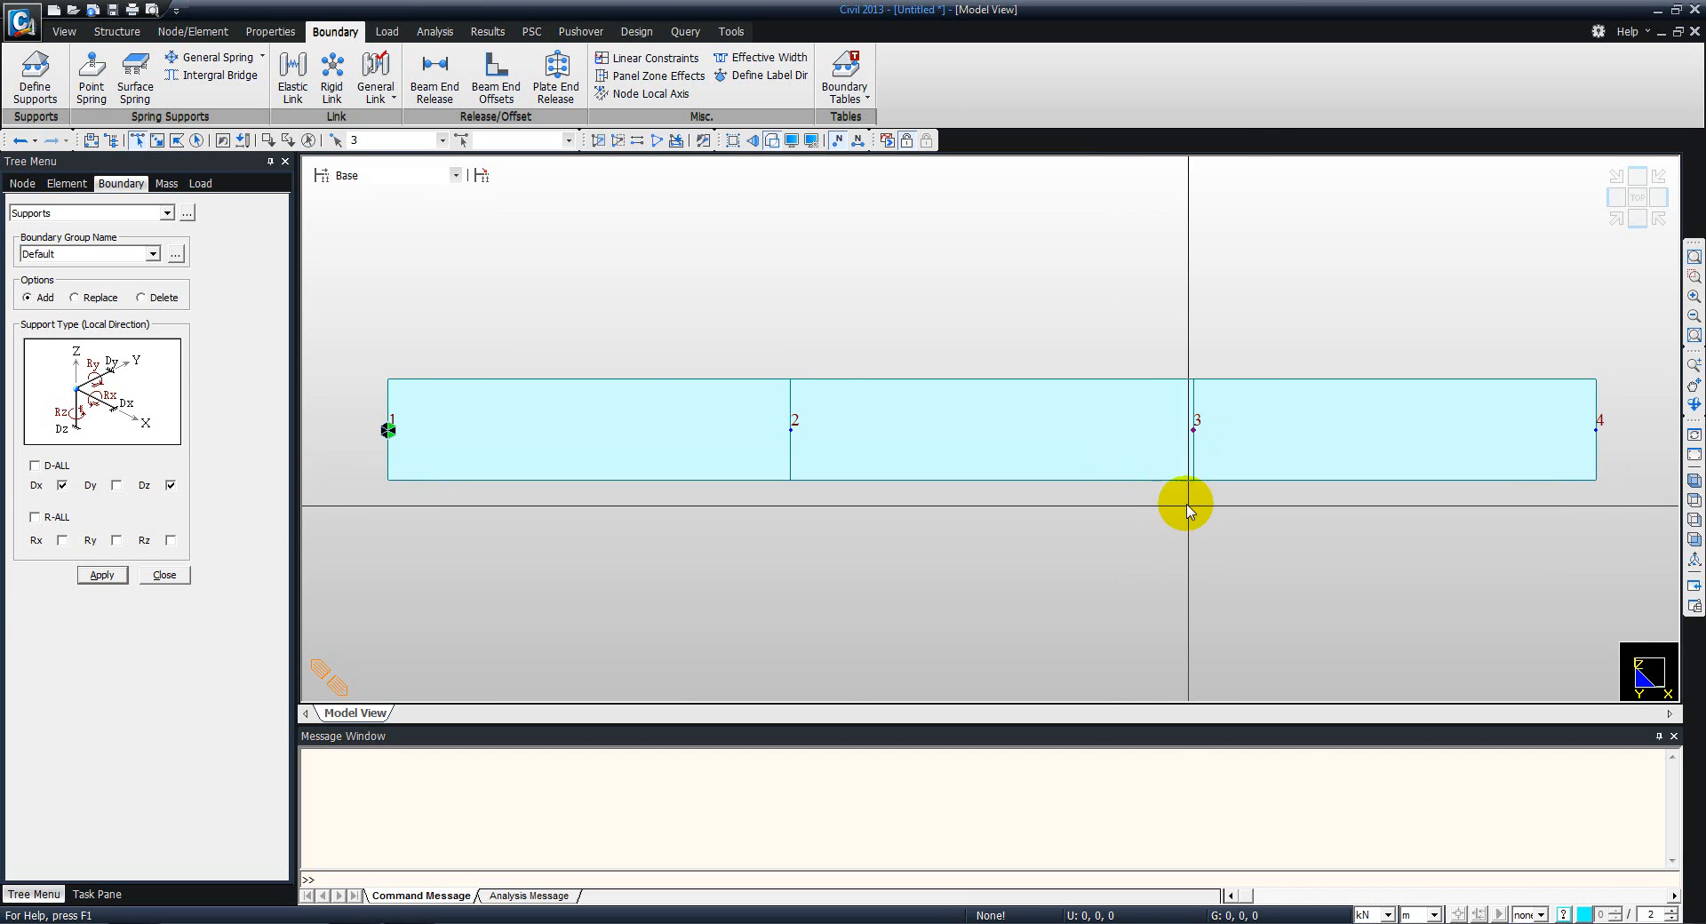
{"action": "left_click", "coordinate": [63, 485]}
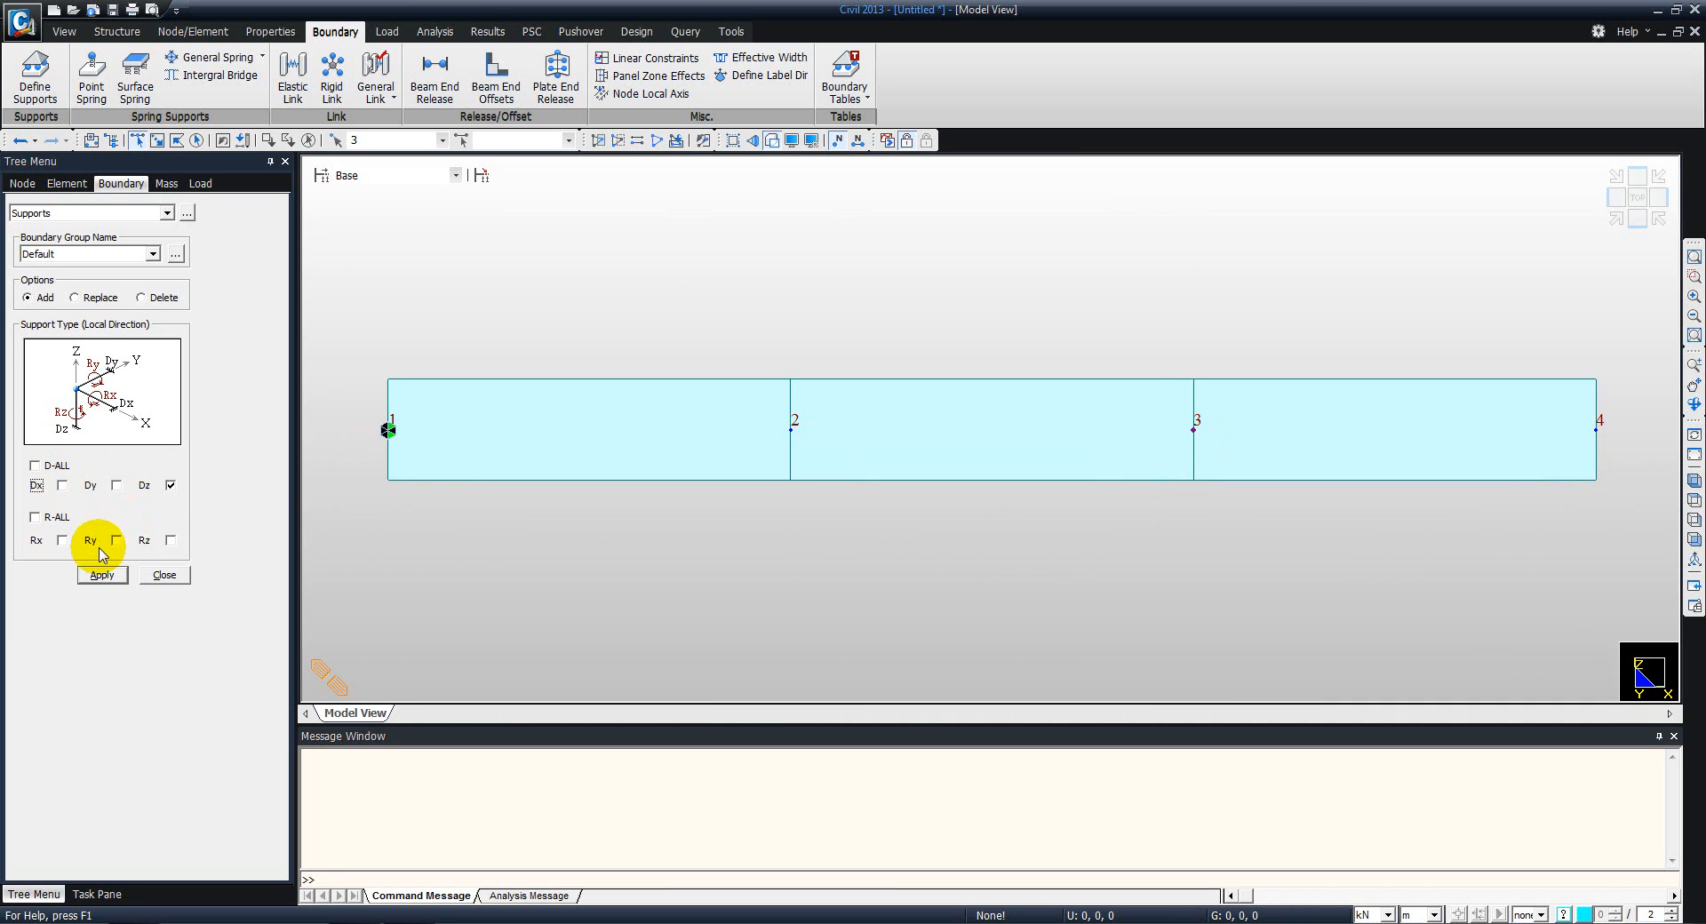
{"action": "left_click", "coordinate": [100, 576]}
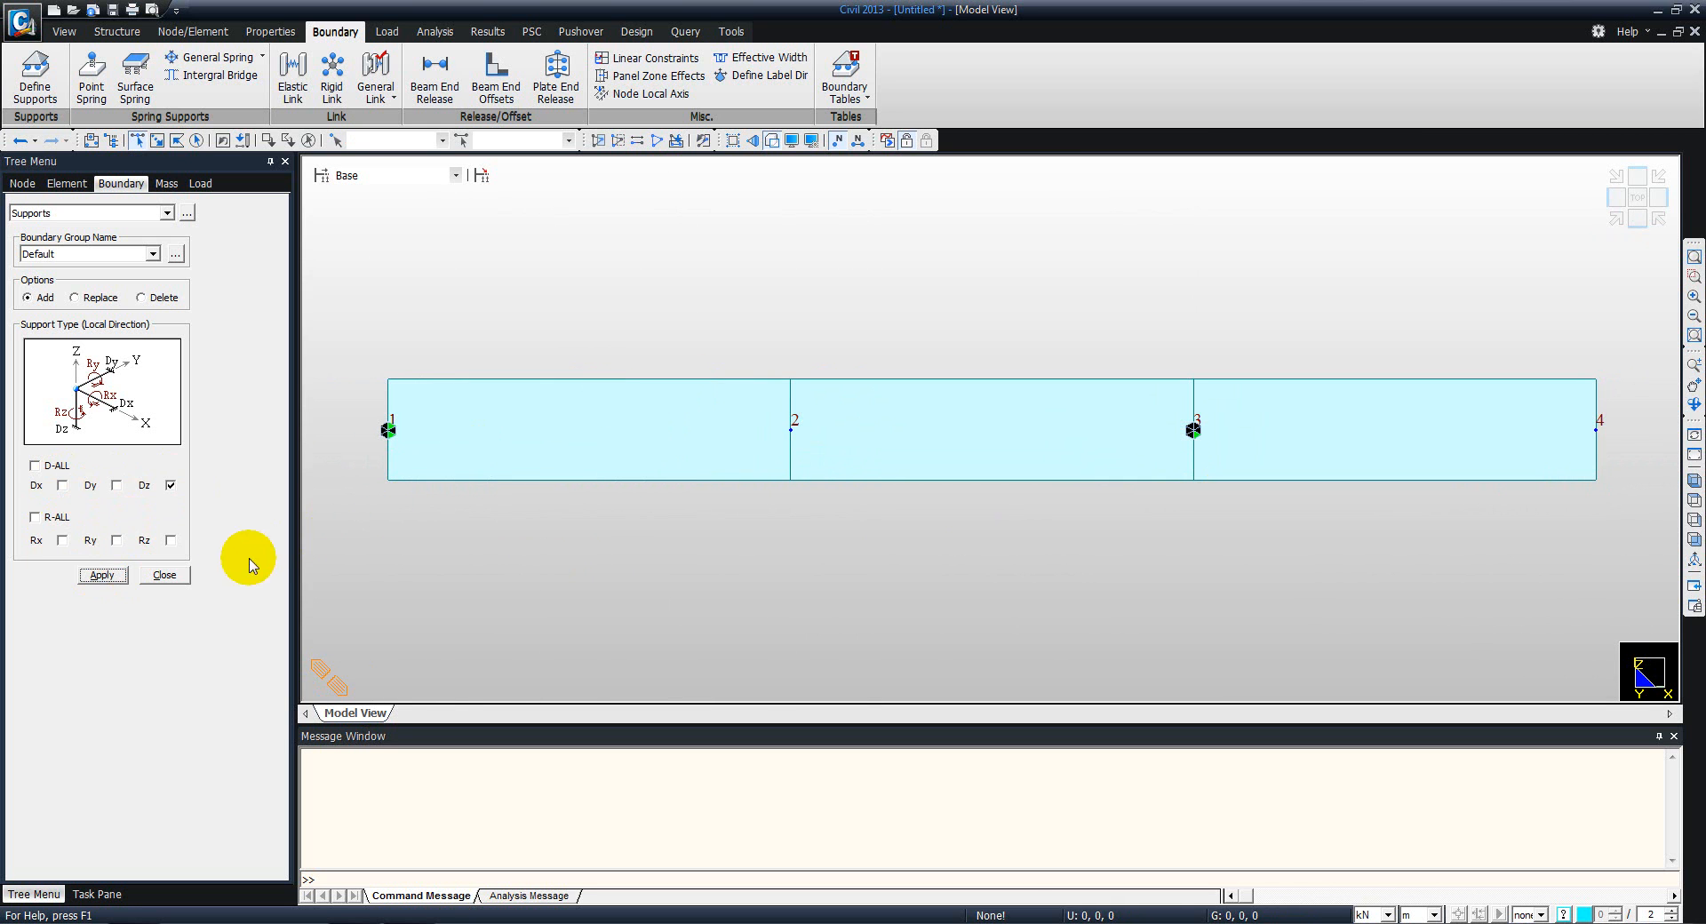
Finish defining supports and review the properties of Material 1 without changing them
{"action": "left_click", "coordinate": [165, 576]}
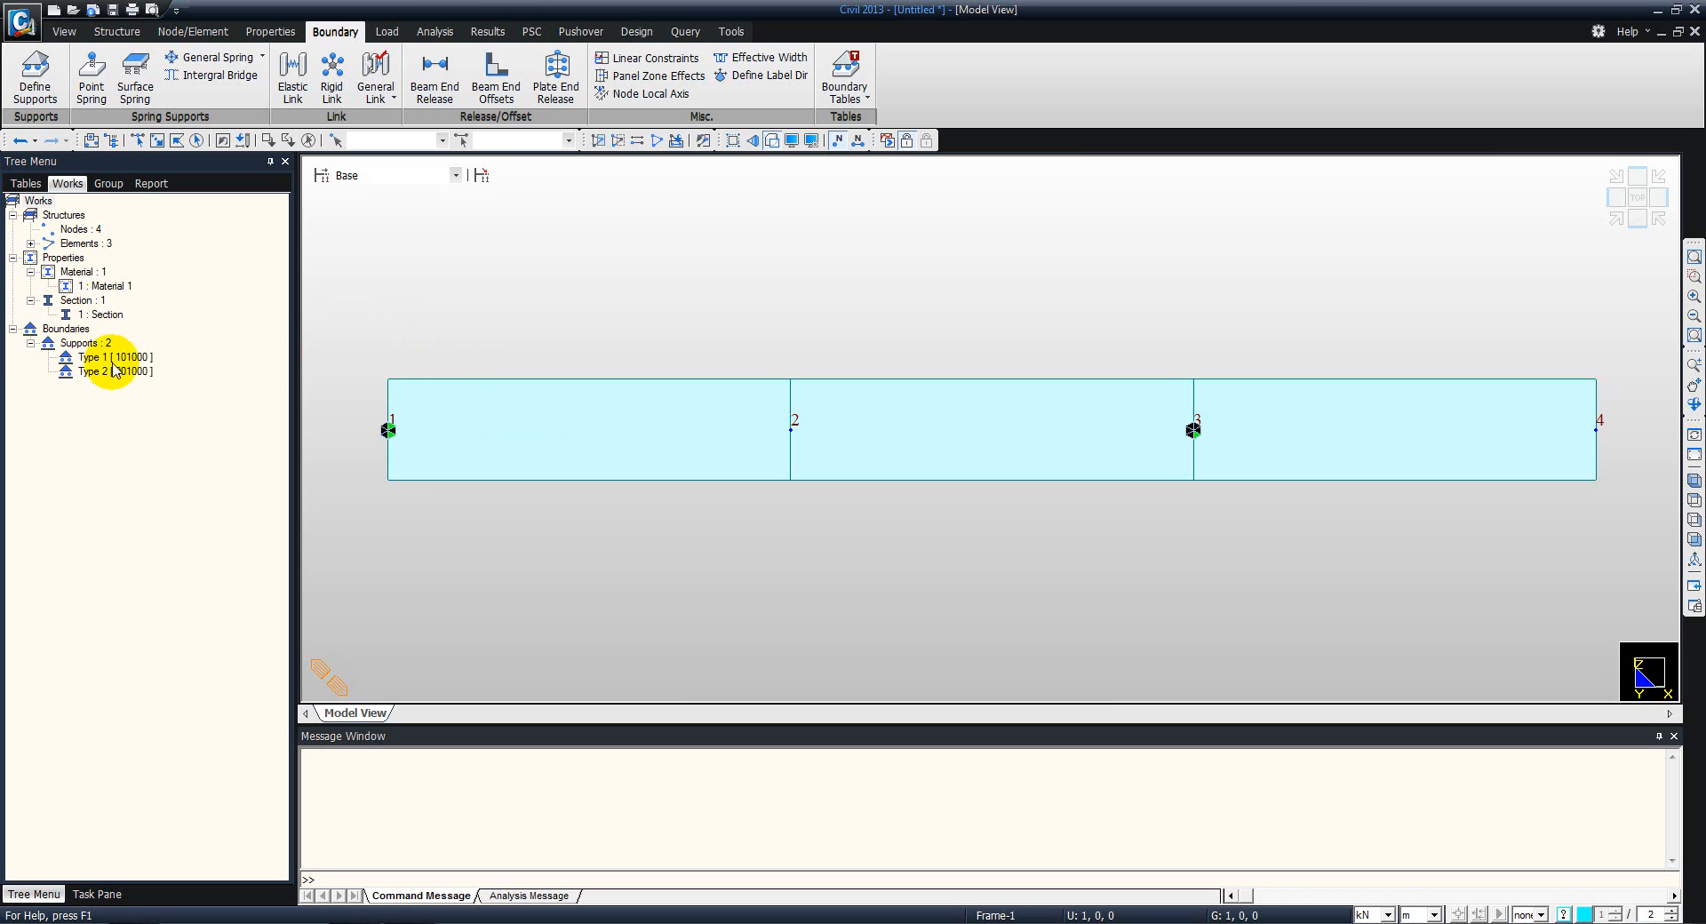
{"action": "right_click", "coordinate": [106, 289]}
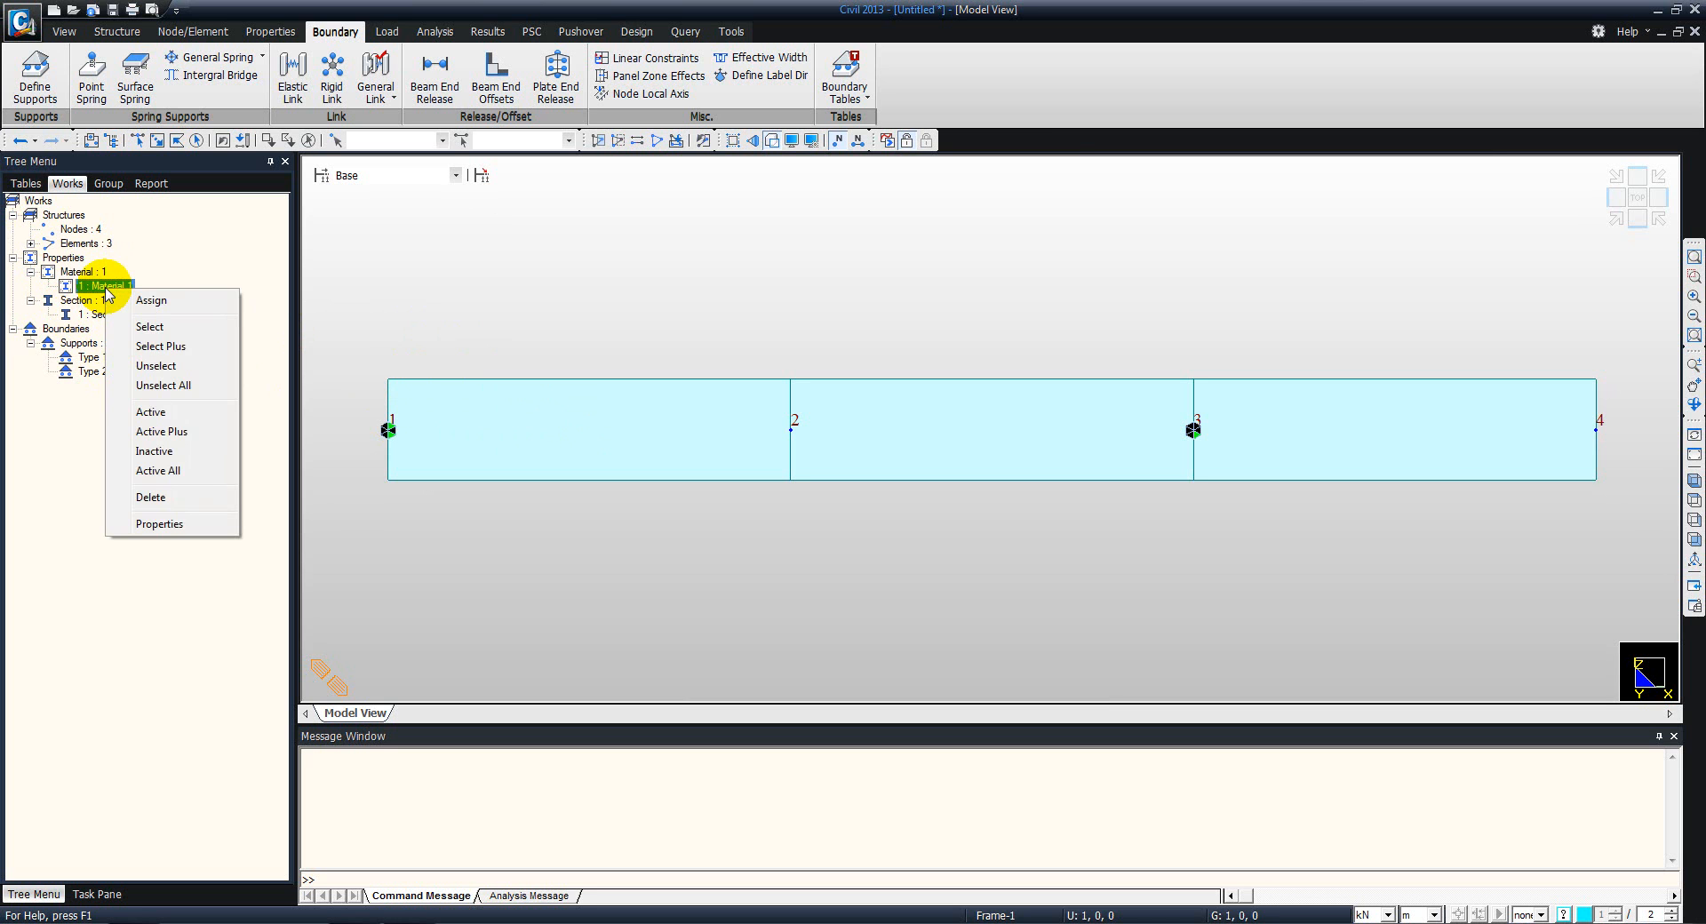
{"action": "left_click", "coordinate": [159, 526]}
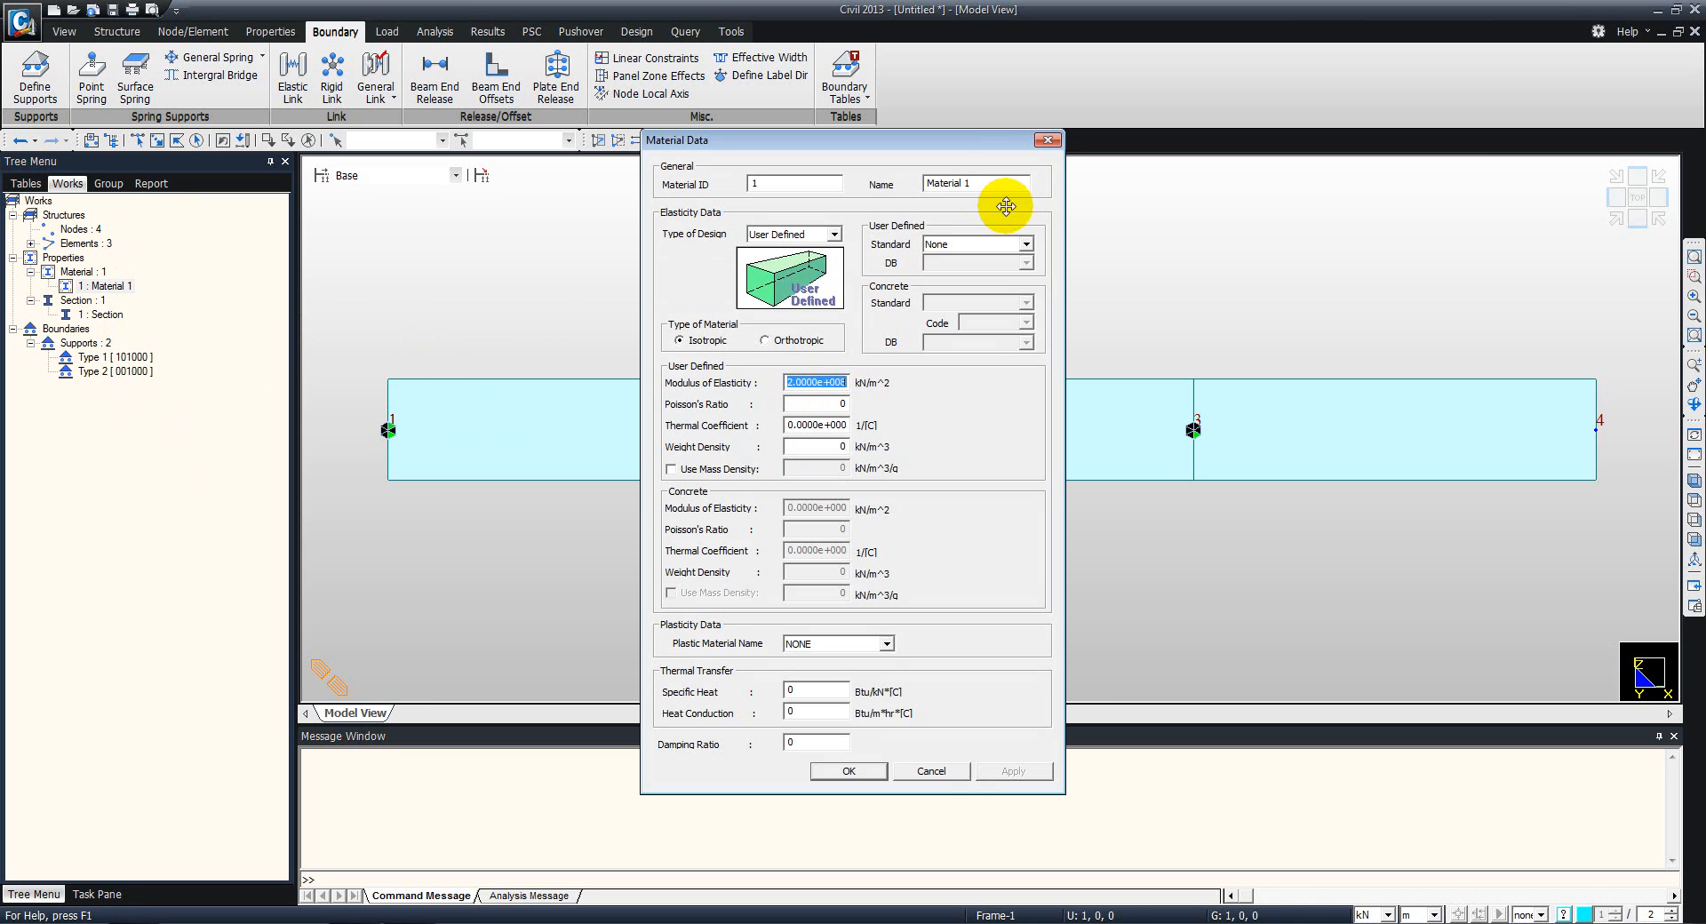
{"action": "left_click", "coordinate": [1047, 141]}
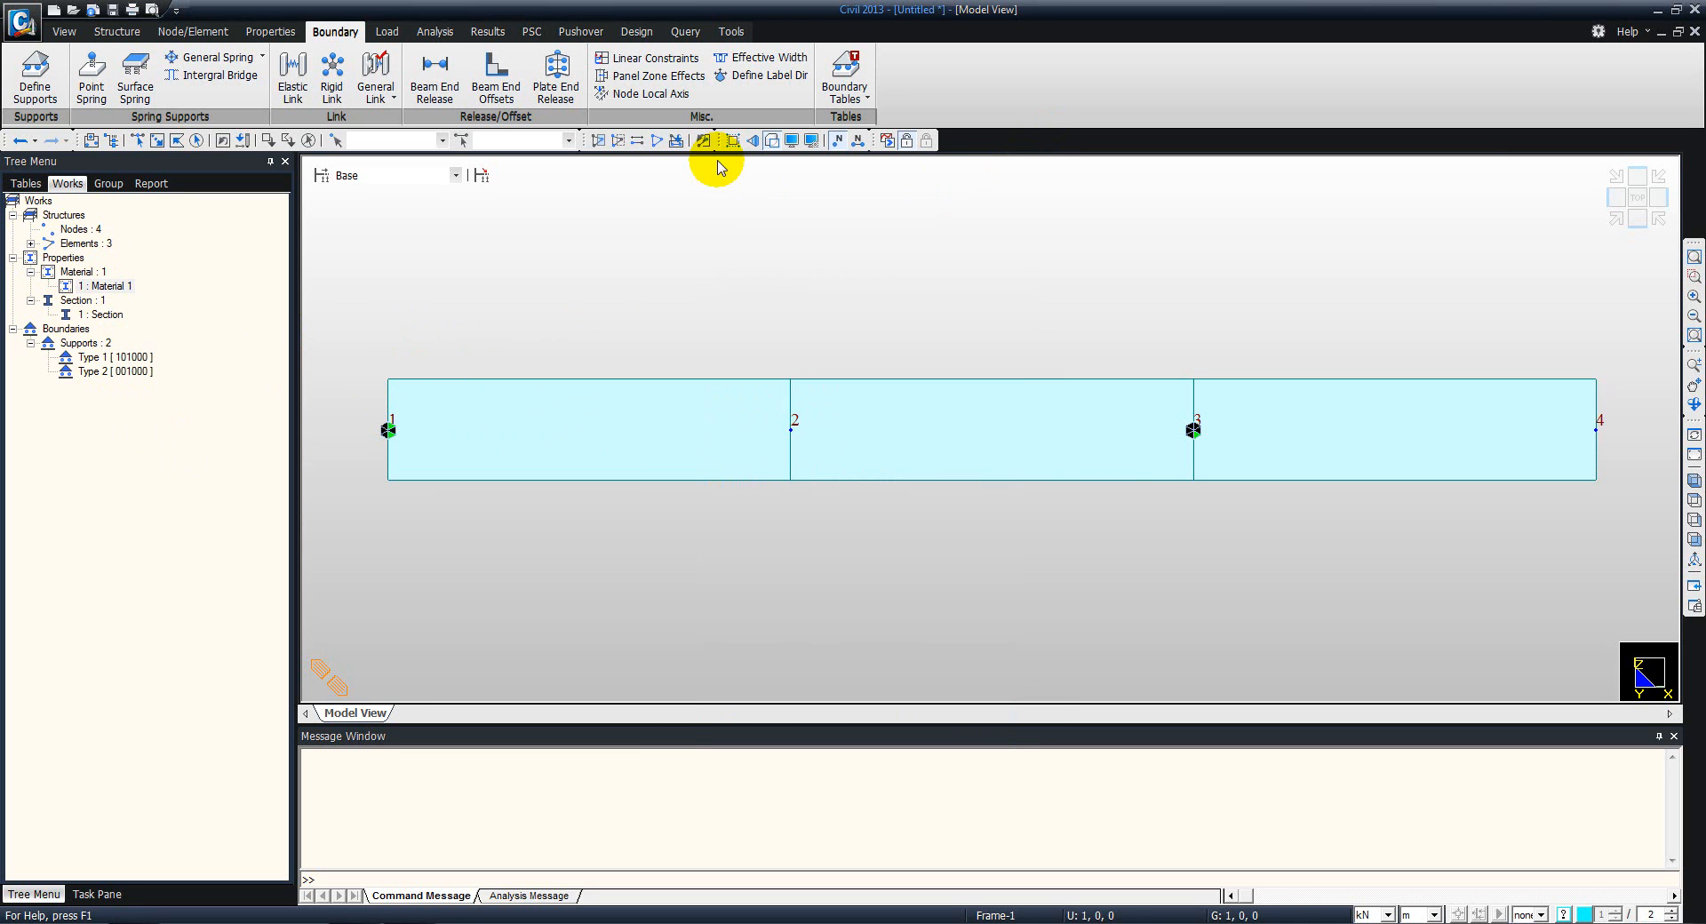
Save the model under the file name "Example 1" in the Example civil webinars folder
{"action": "key", "text": "ctrl+s"}
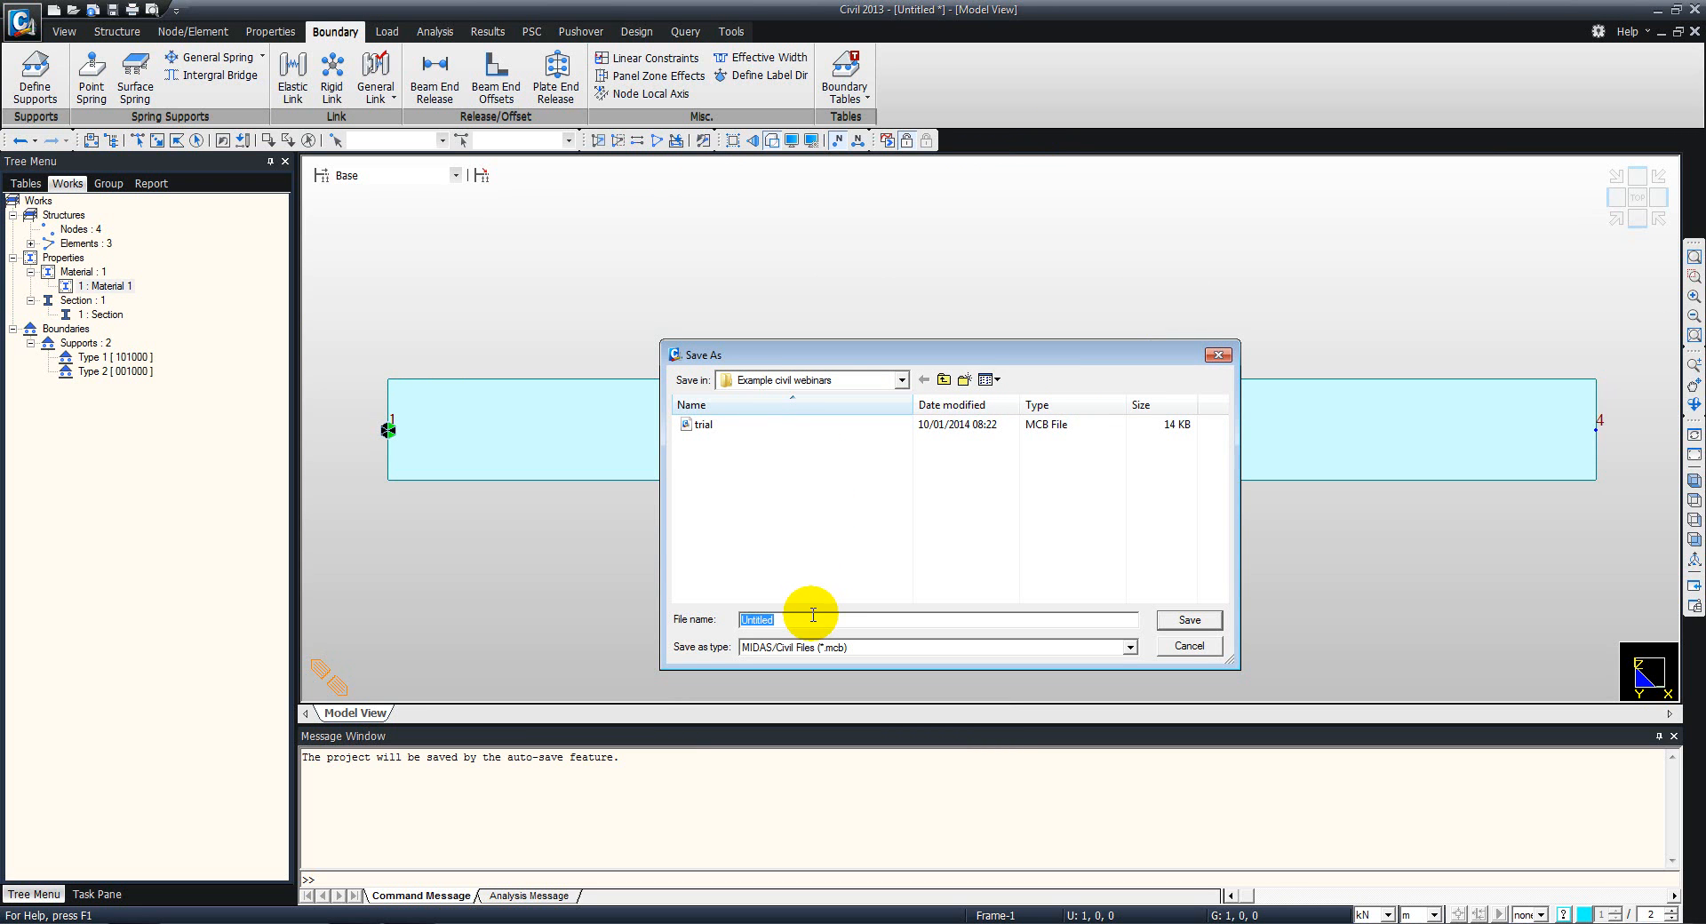
{"action": "type", "text": "Example 1"}
{"action": "left_click", "coordinate": [1189, 619]}
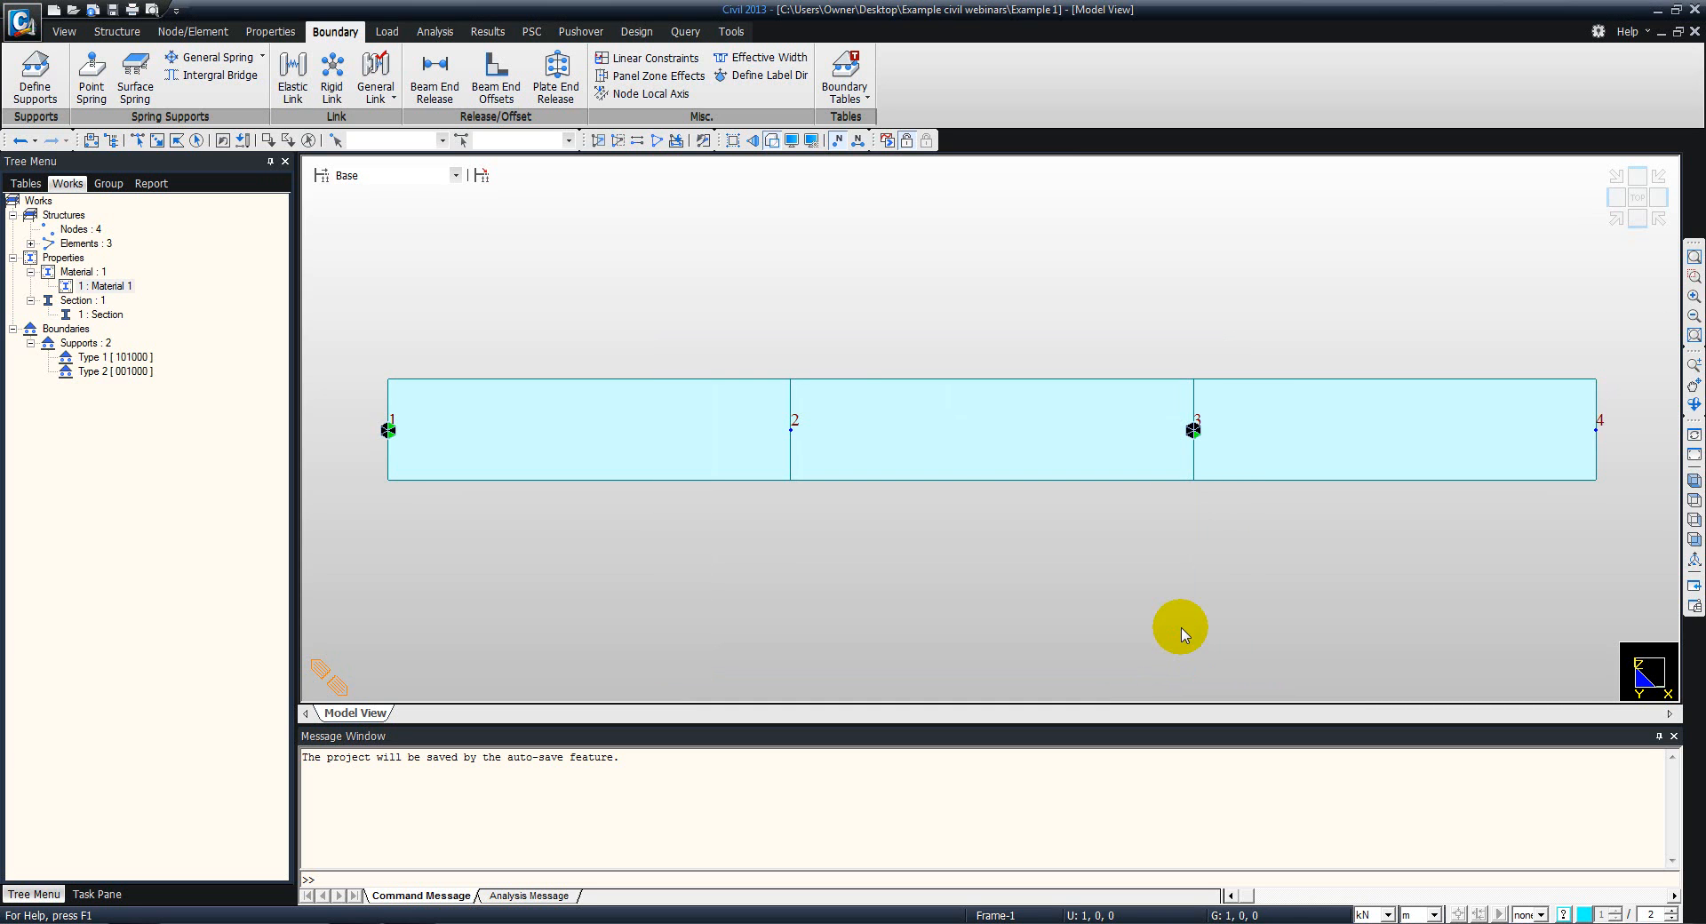
Add a static load case named P with the type User Defined Load (USER)
{"action": "left_click", "coordinate": [396, 37]}
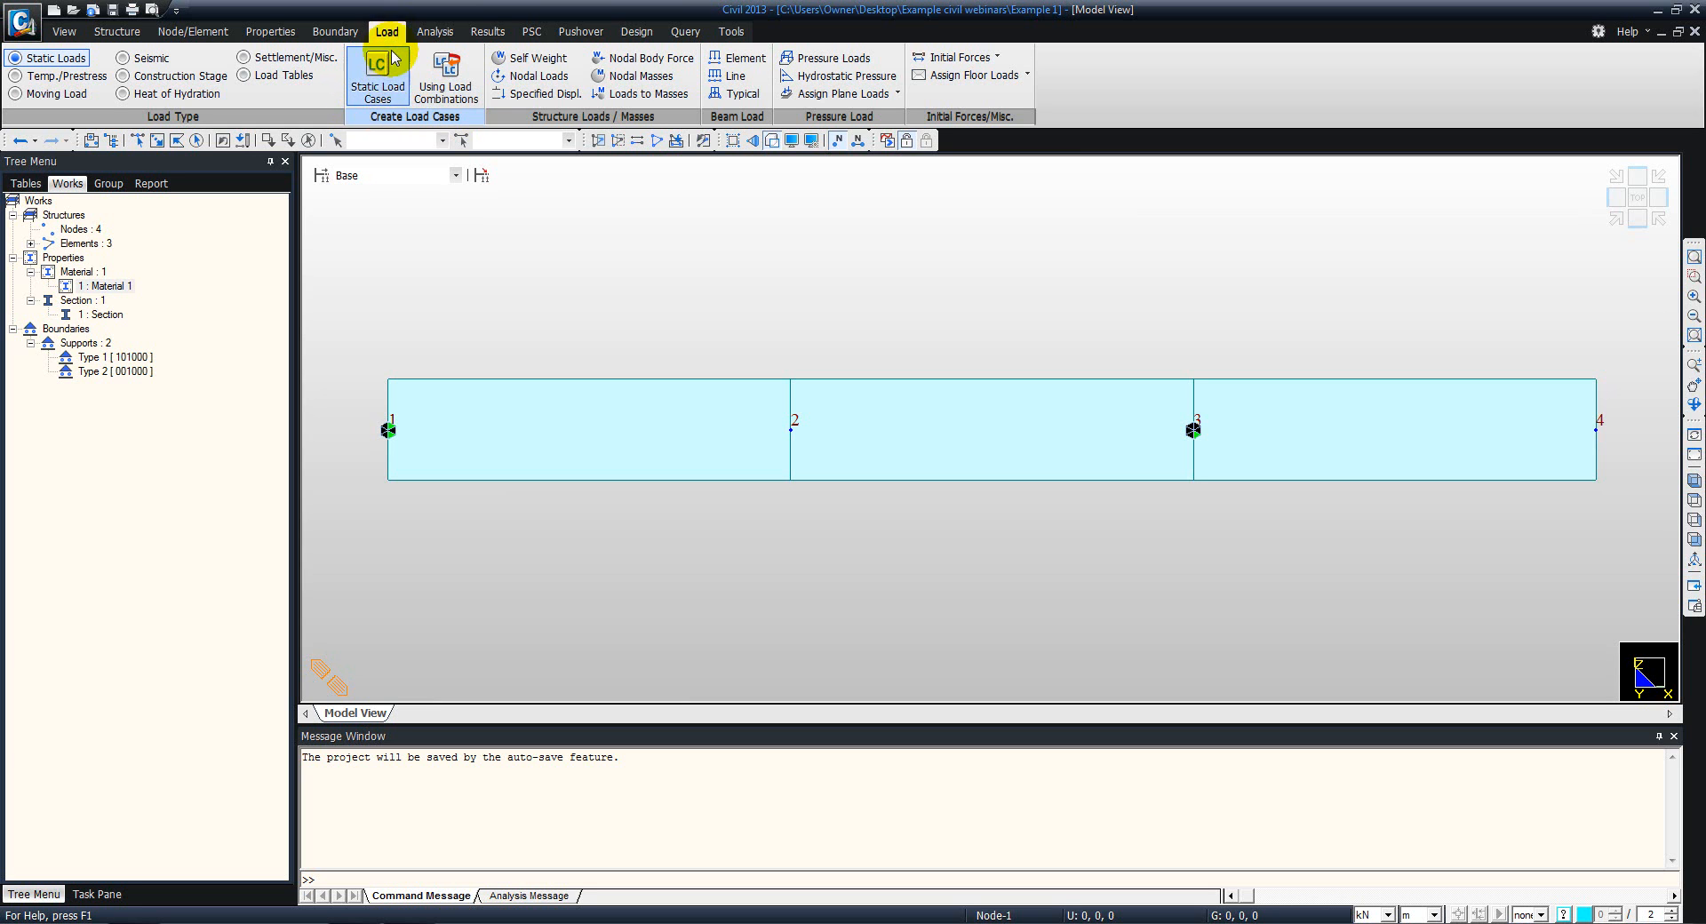
{"action": "left_click", "coordinate": [381, 79]}
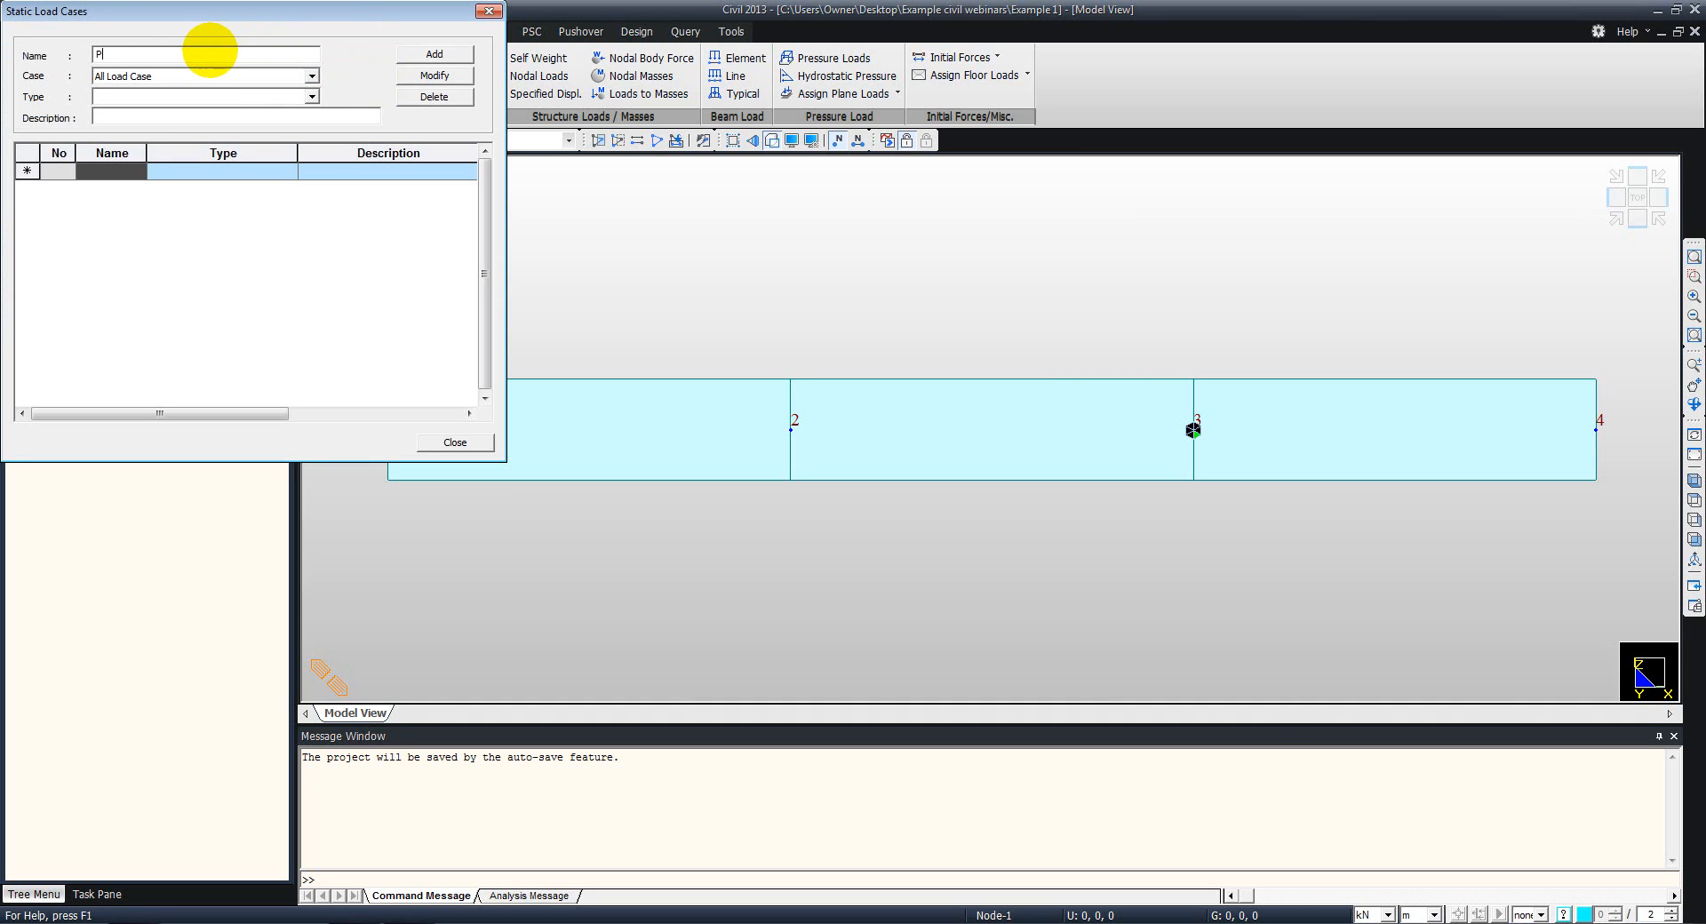
{"action": "left_click", "coordinate": [151, 96]}
{"action": "left_click", "coordinate": [149, 113]}
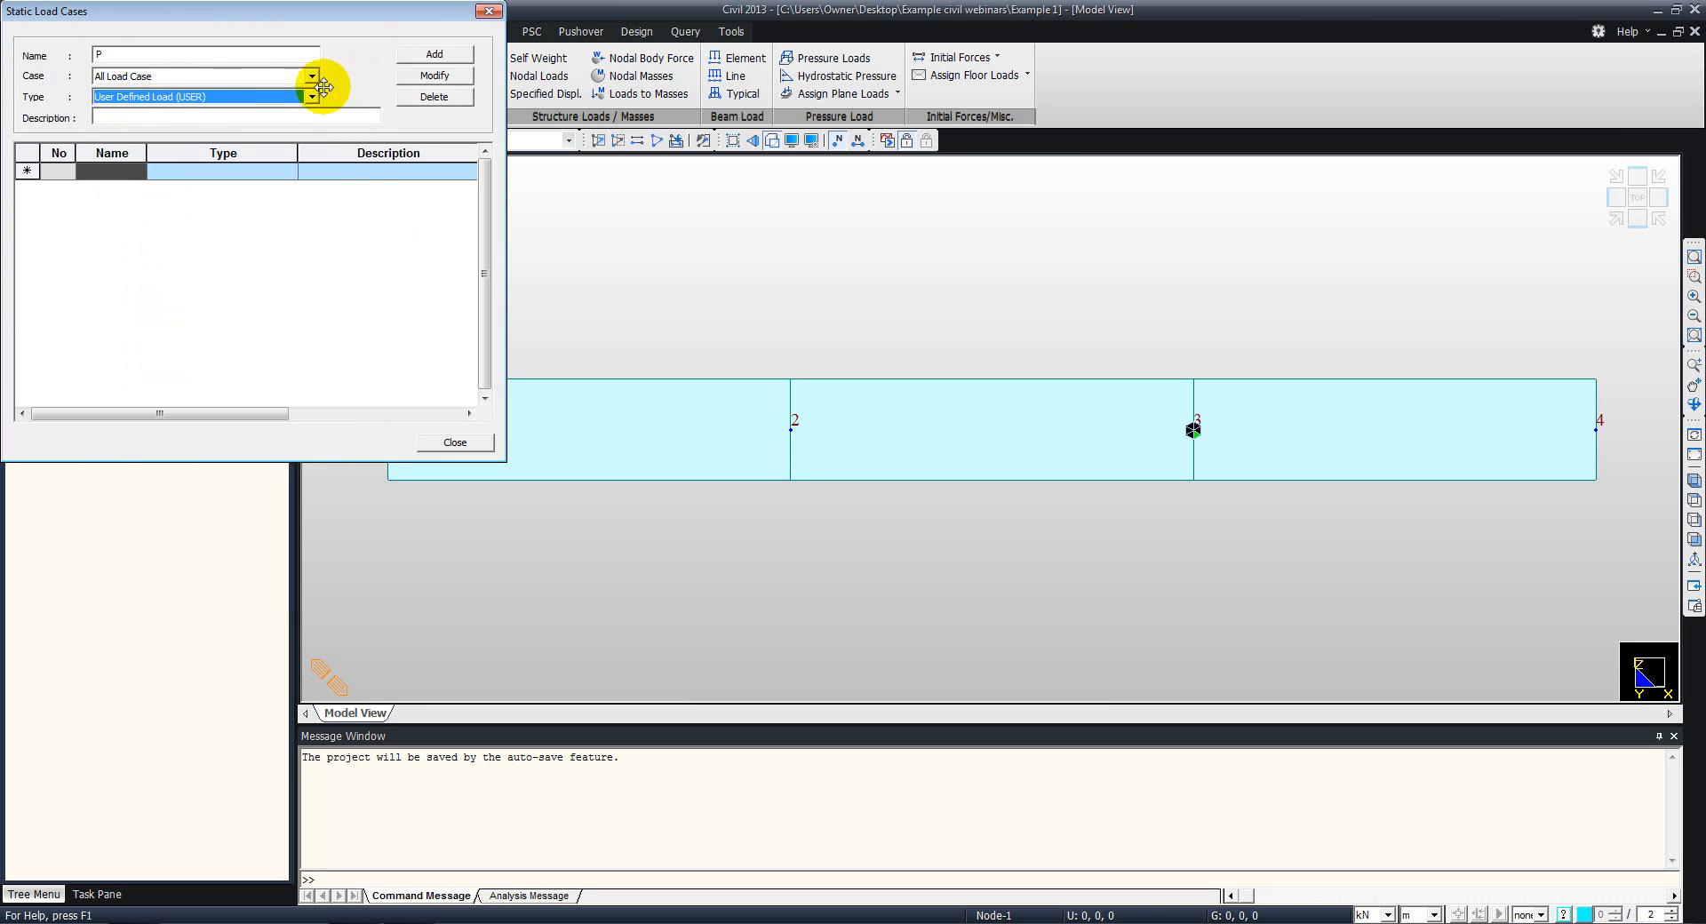
{"action": "left_click", "coordinate": [434, 54]}
Add a second static load case named w, also of type User Defined Load (USER), and finish defining load cases
{"action": "double_click", "coordinate": [126, 52]}
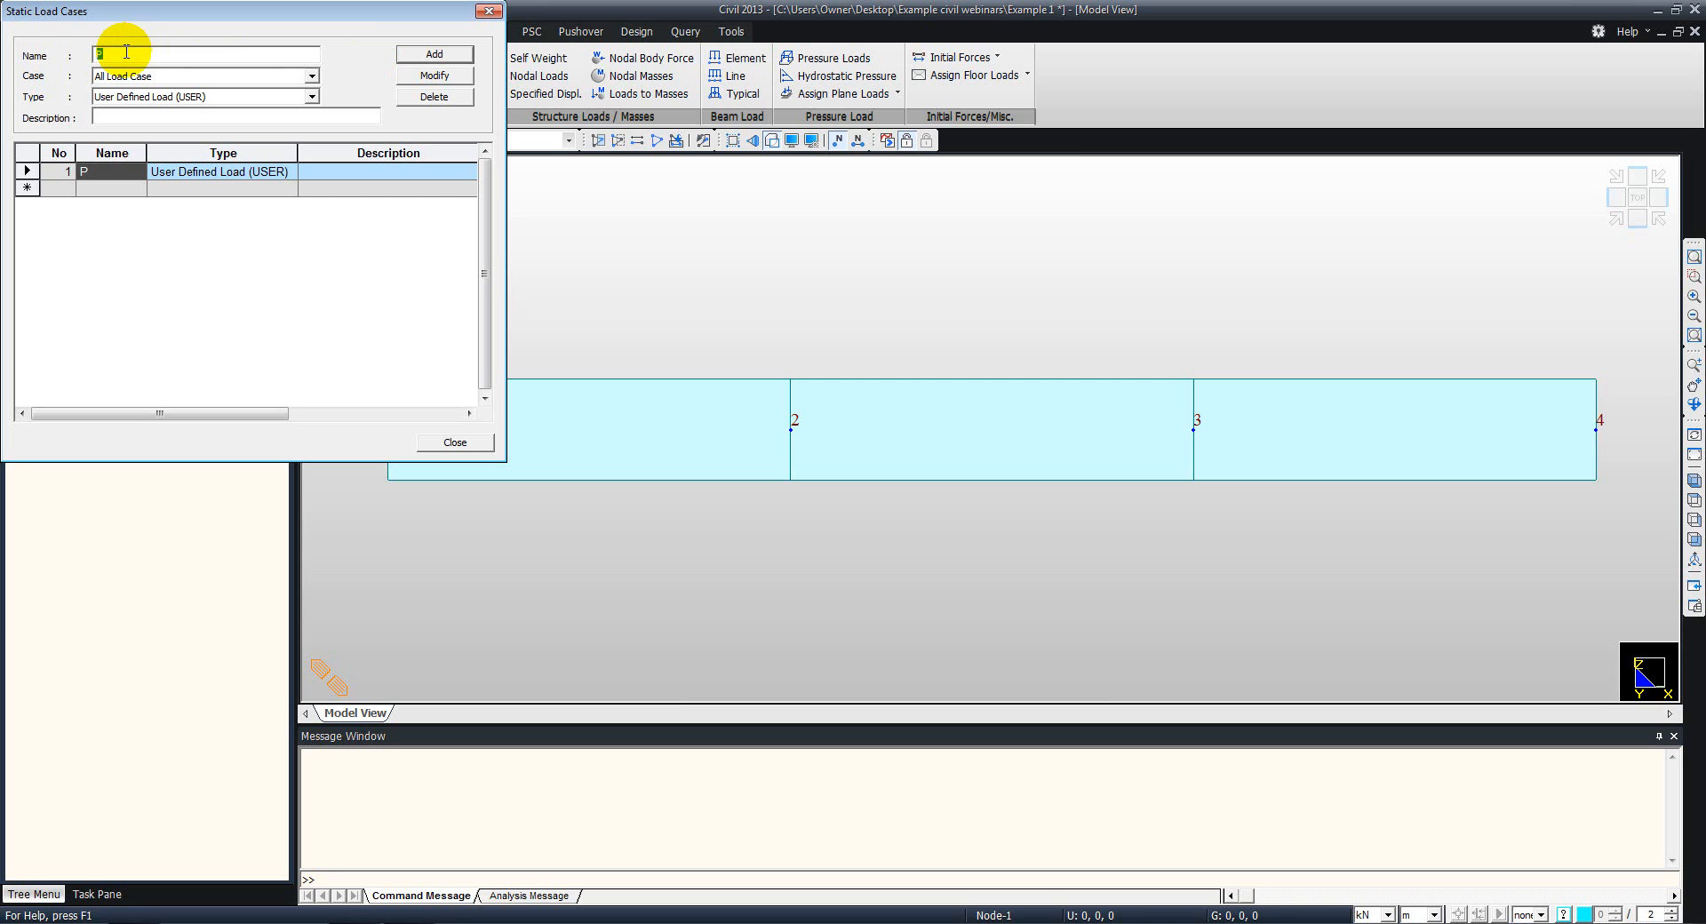
{"action": "type", "text": "W"}
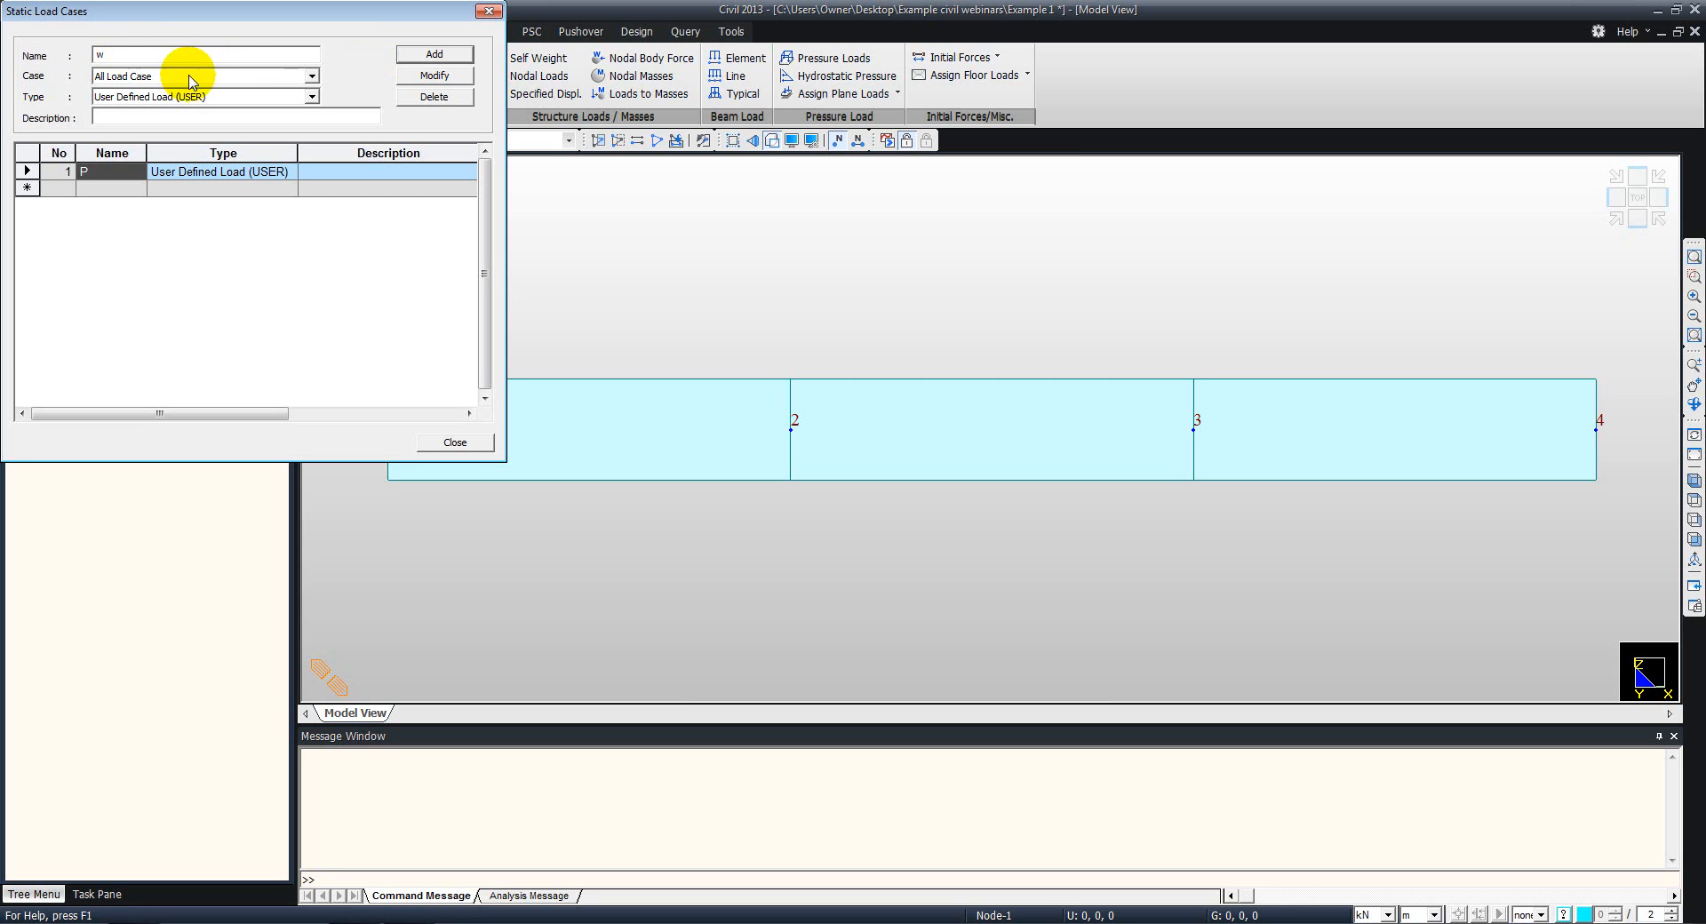
{"action": "left_click", "coordinate": [425, 59]}
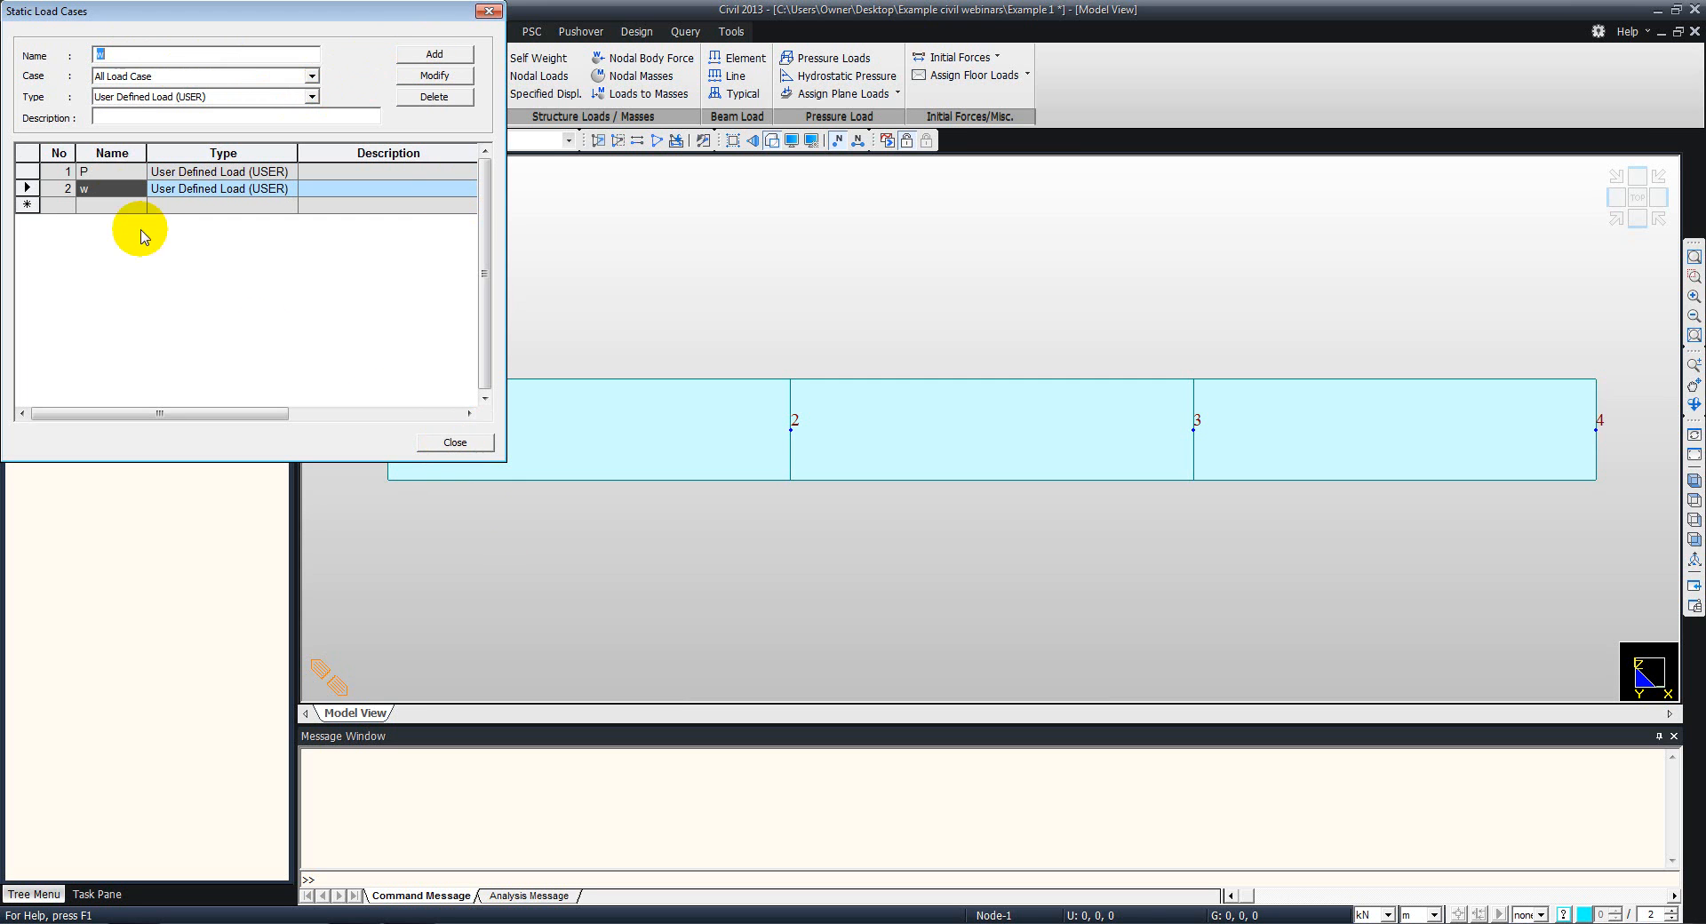
{"action": "left_click", "coordinate": [455, 443]}
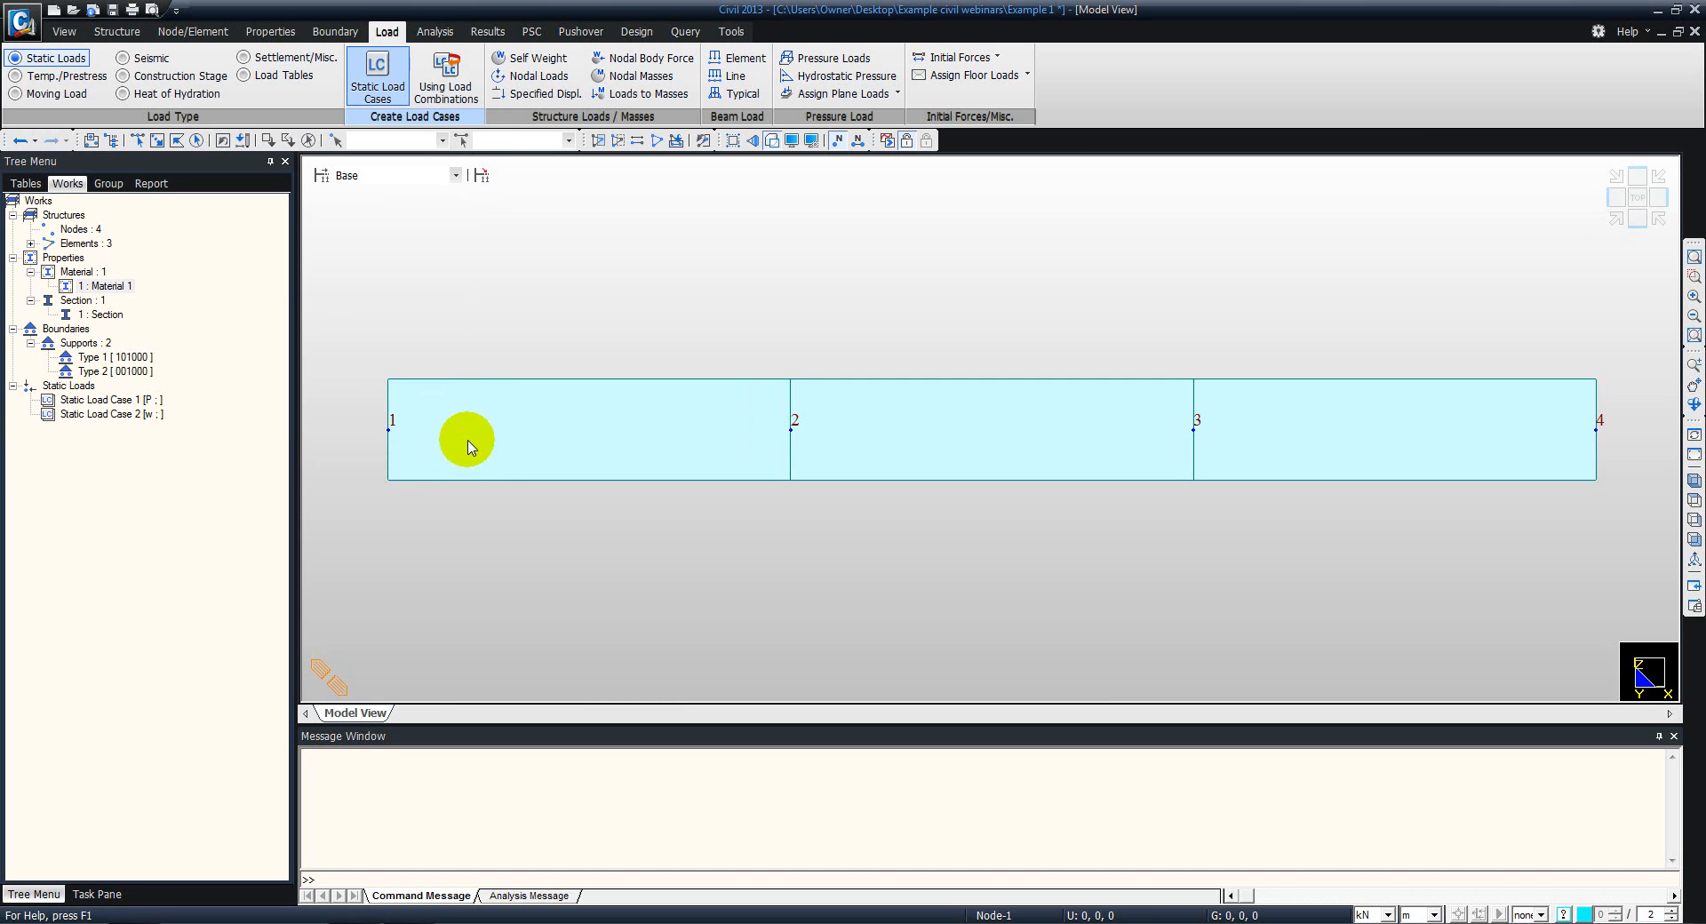
Consult the loads in the tutorial PDF in Acrobat, return to midas Civil and add FZ nodal loads of -15 kN at nodes 2 and 4 in case P
{"action": "key", "text": "alt+Tab"}
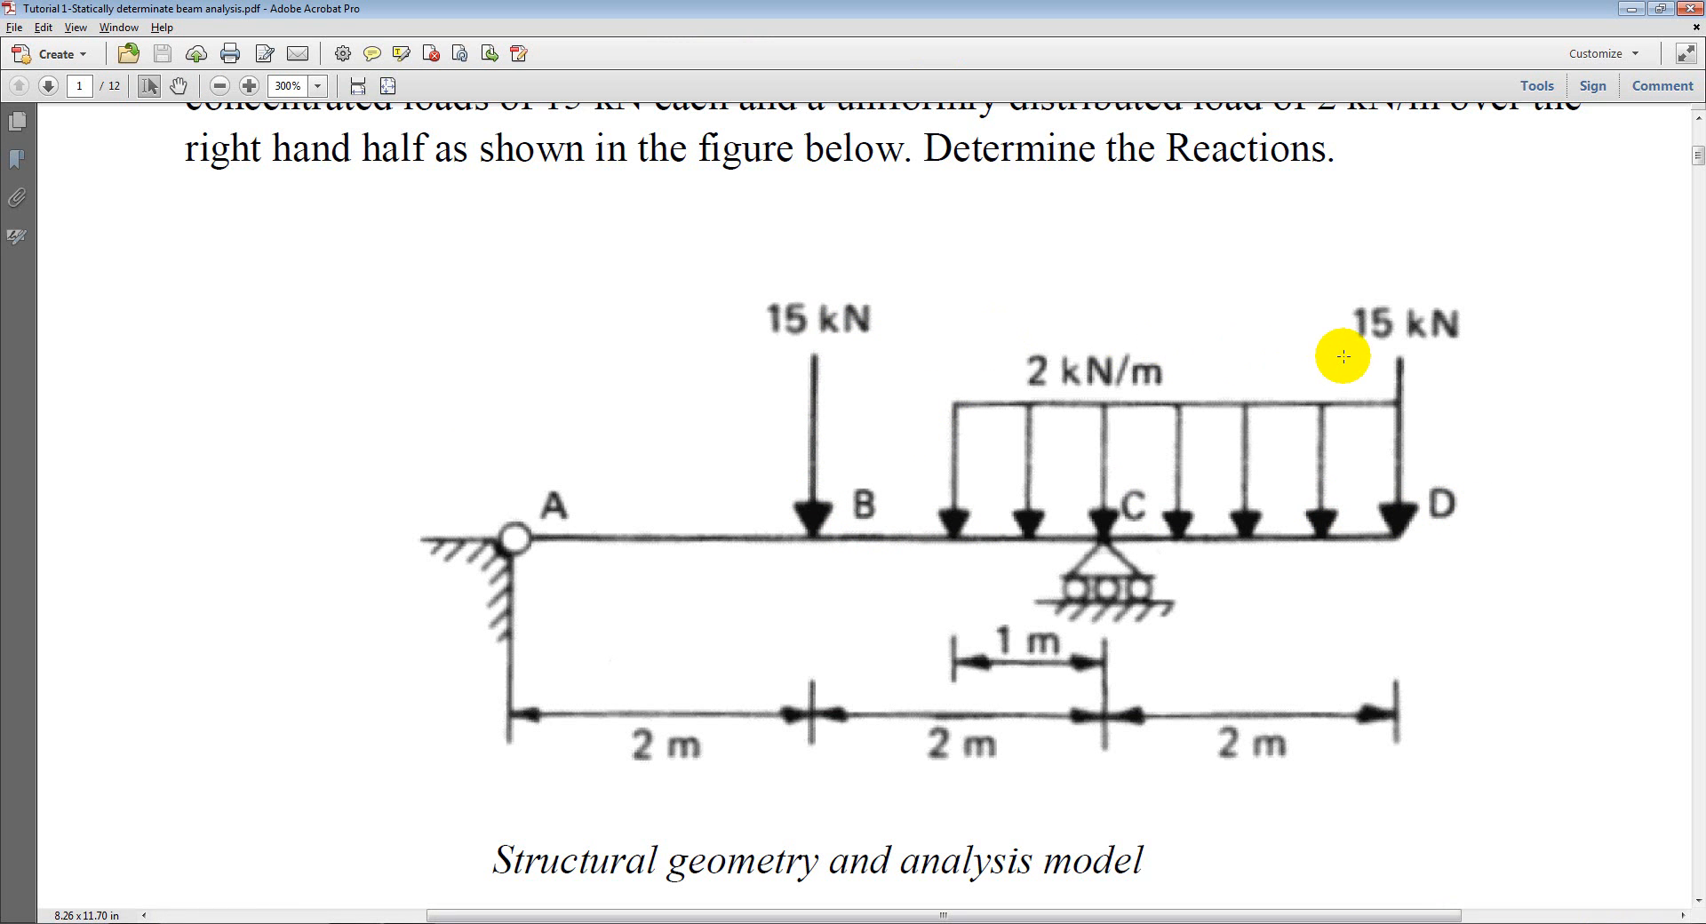
{"action": "key", "text": "alt+Tab"}
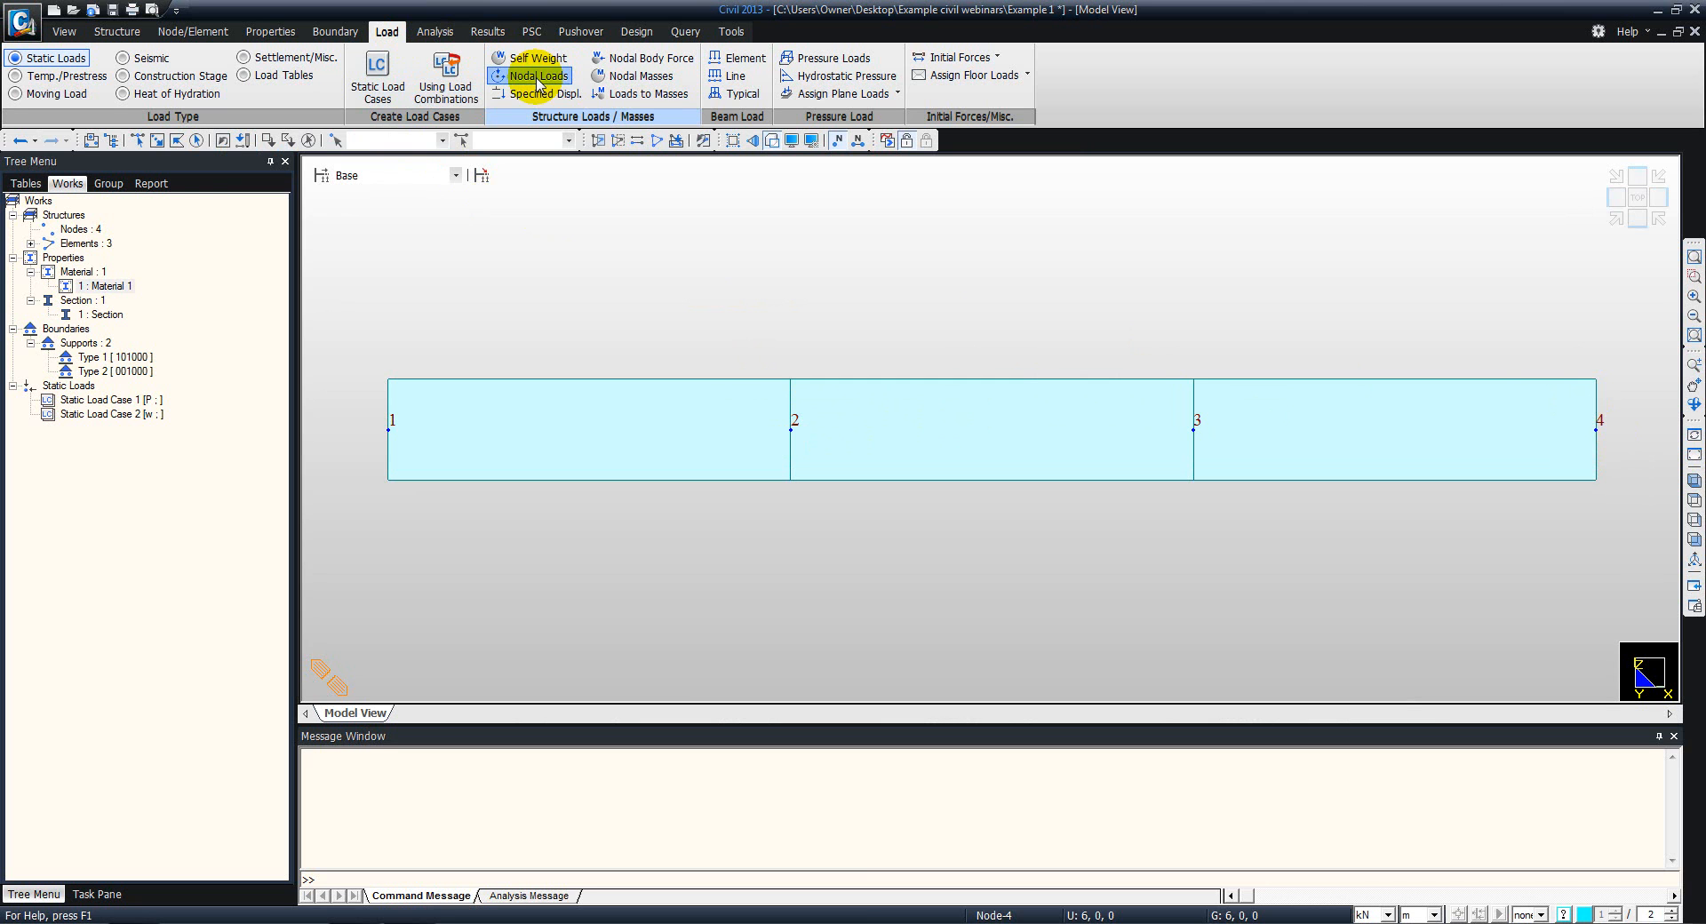
{"action": "left_click", "coordinate": [538, 77]}
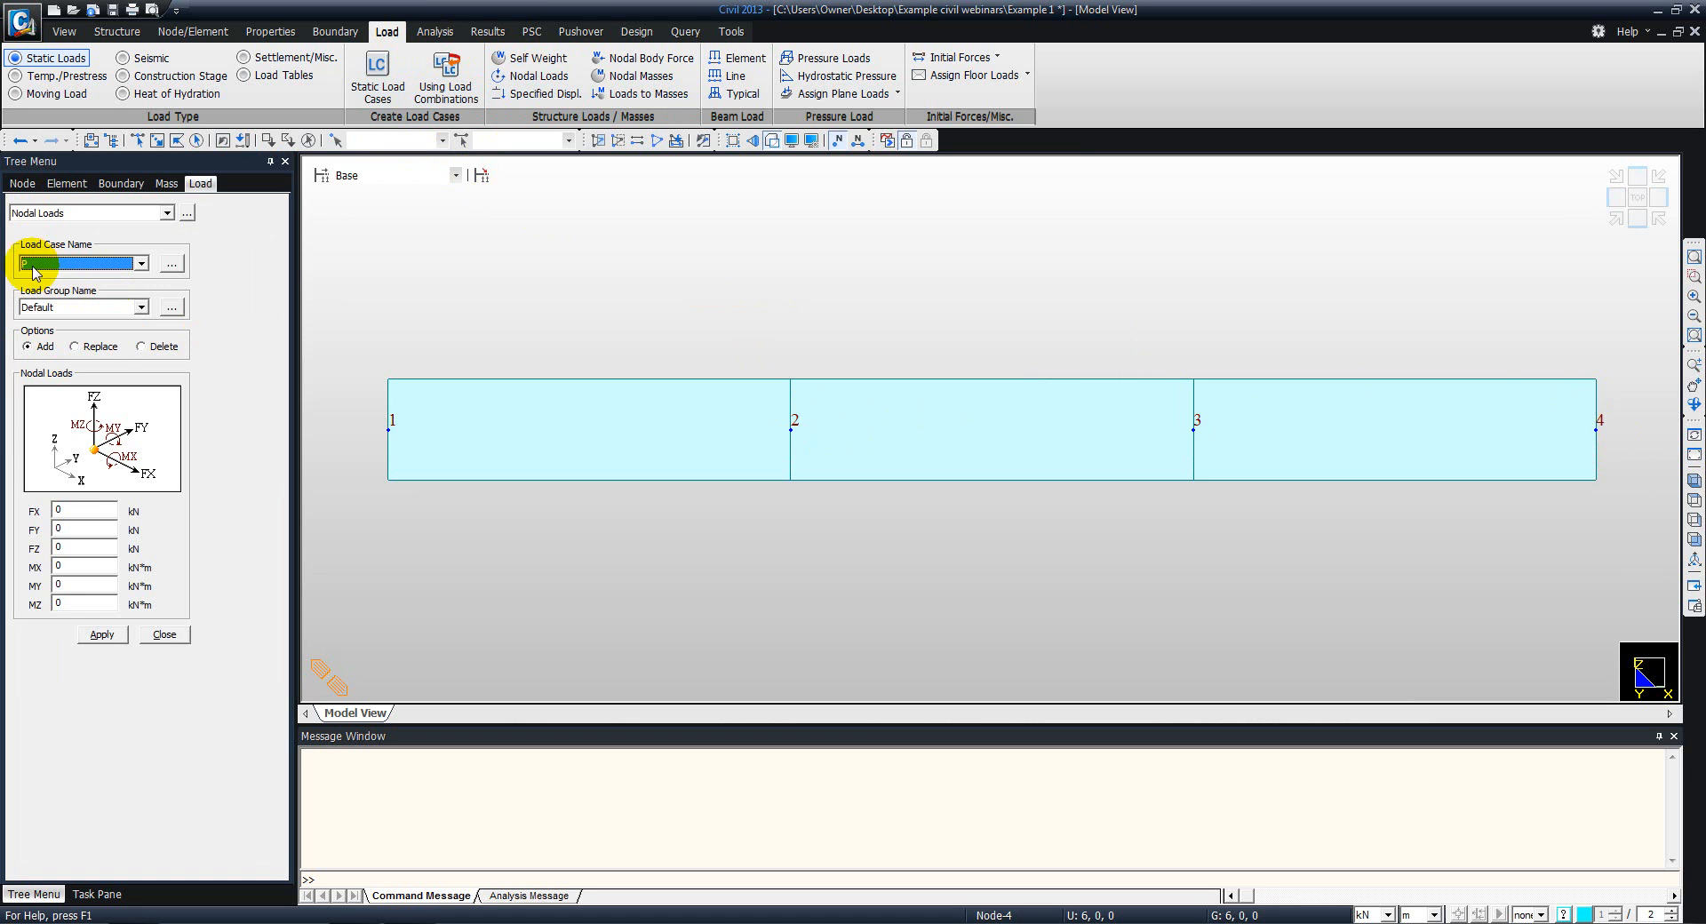
{"action": "left_click_drag", "start_coordinate": [71, 548], "coordinate": [22, 548]}
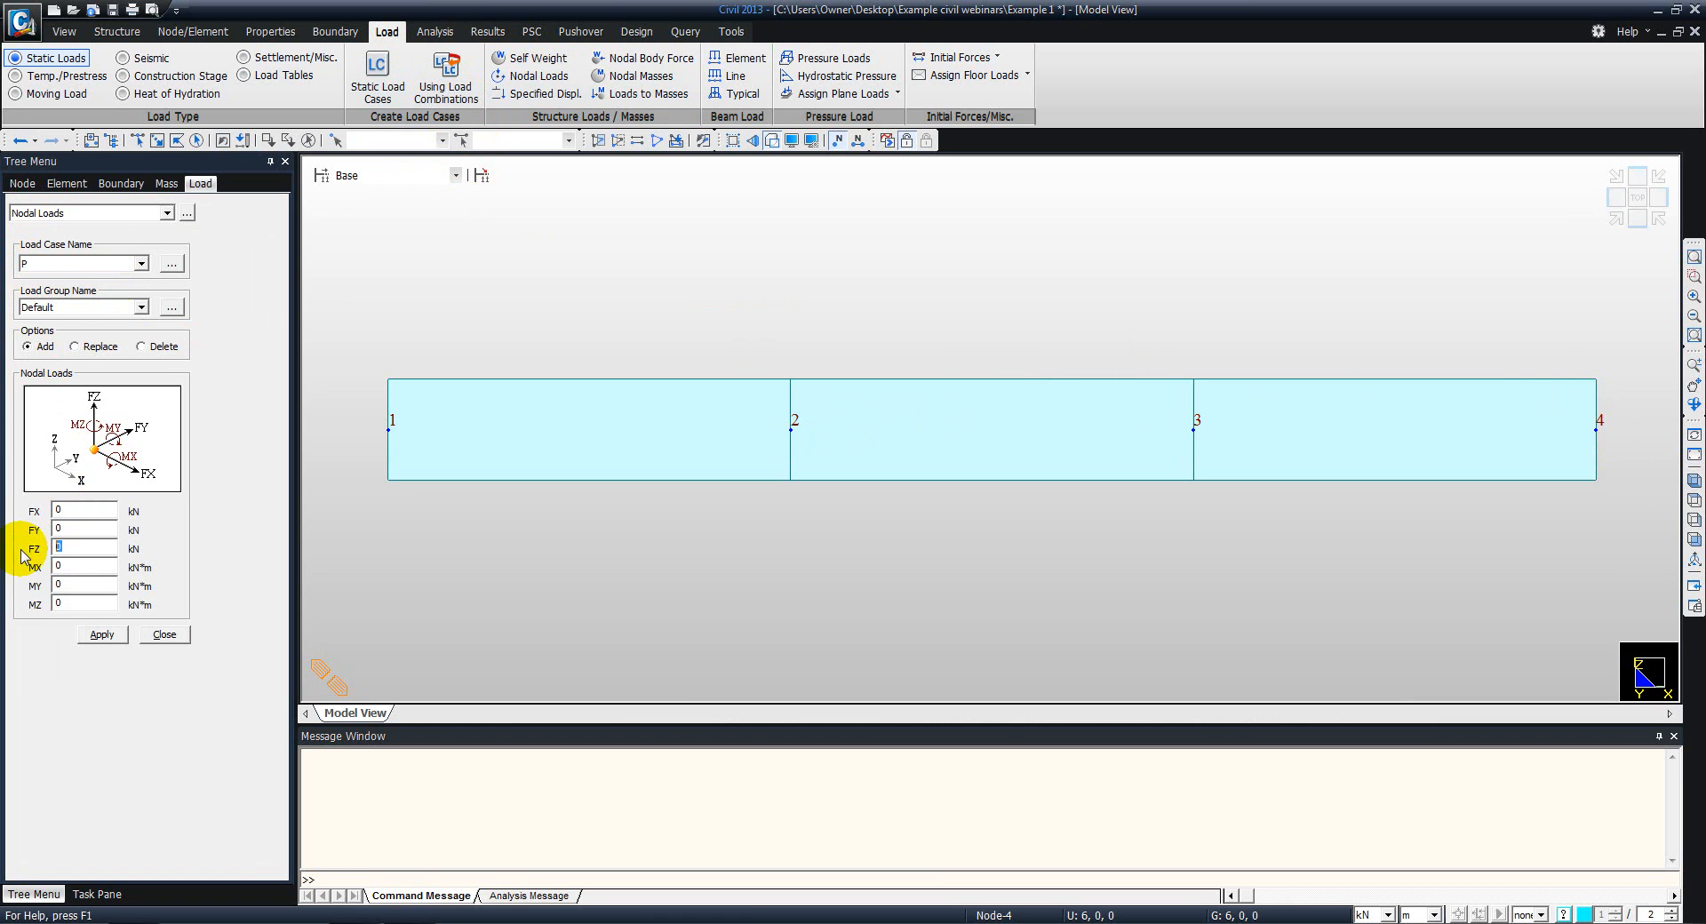
{"action": "type", "text": "-15"}
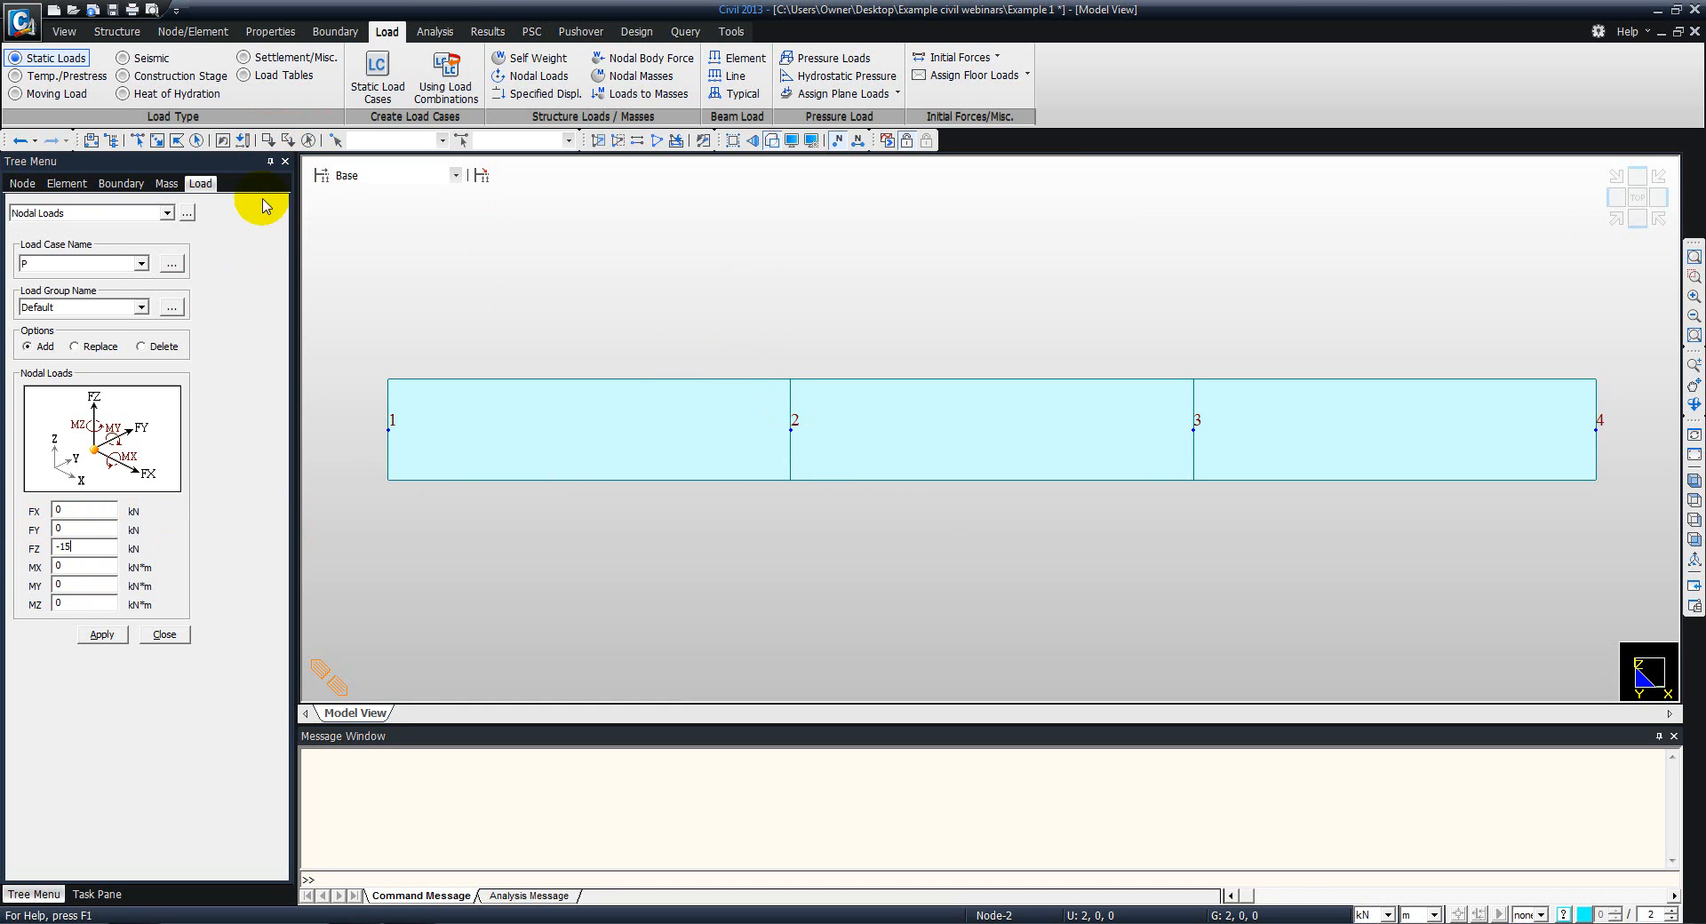
{"action": "left_click", "coordinate": [142, 142]}
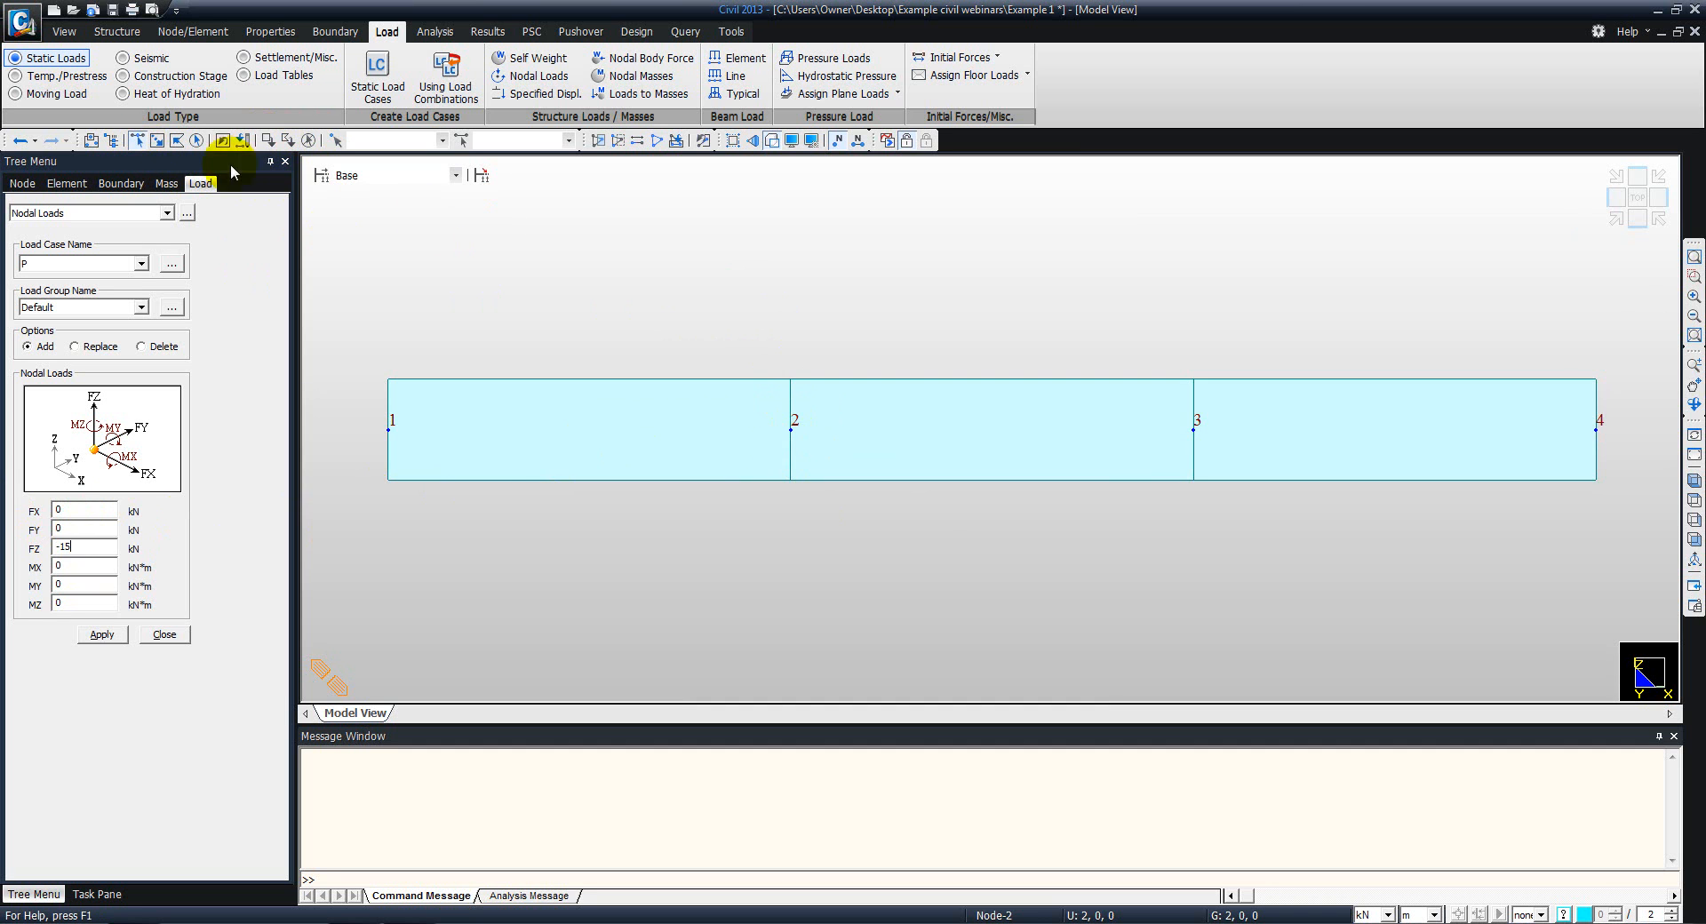
{"action": "left_click", "coordinate": [792, 431]}
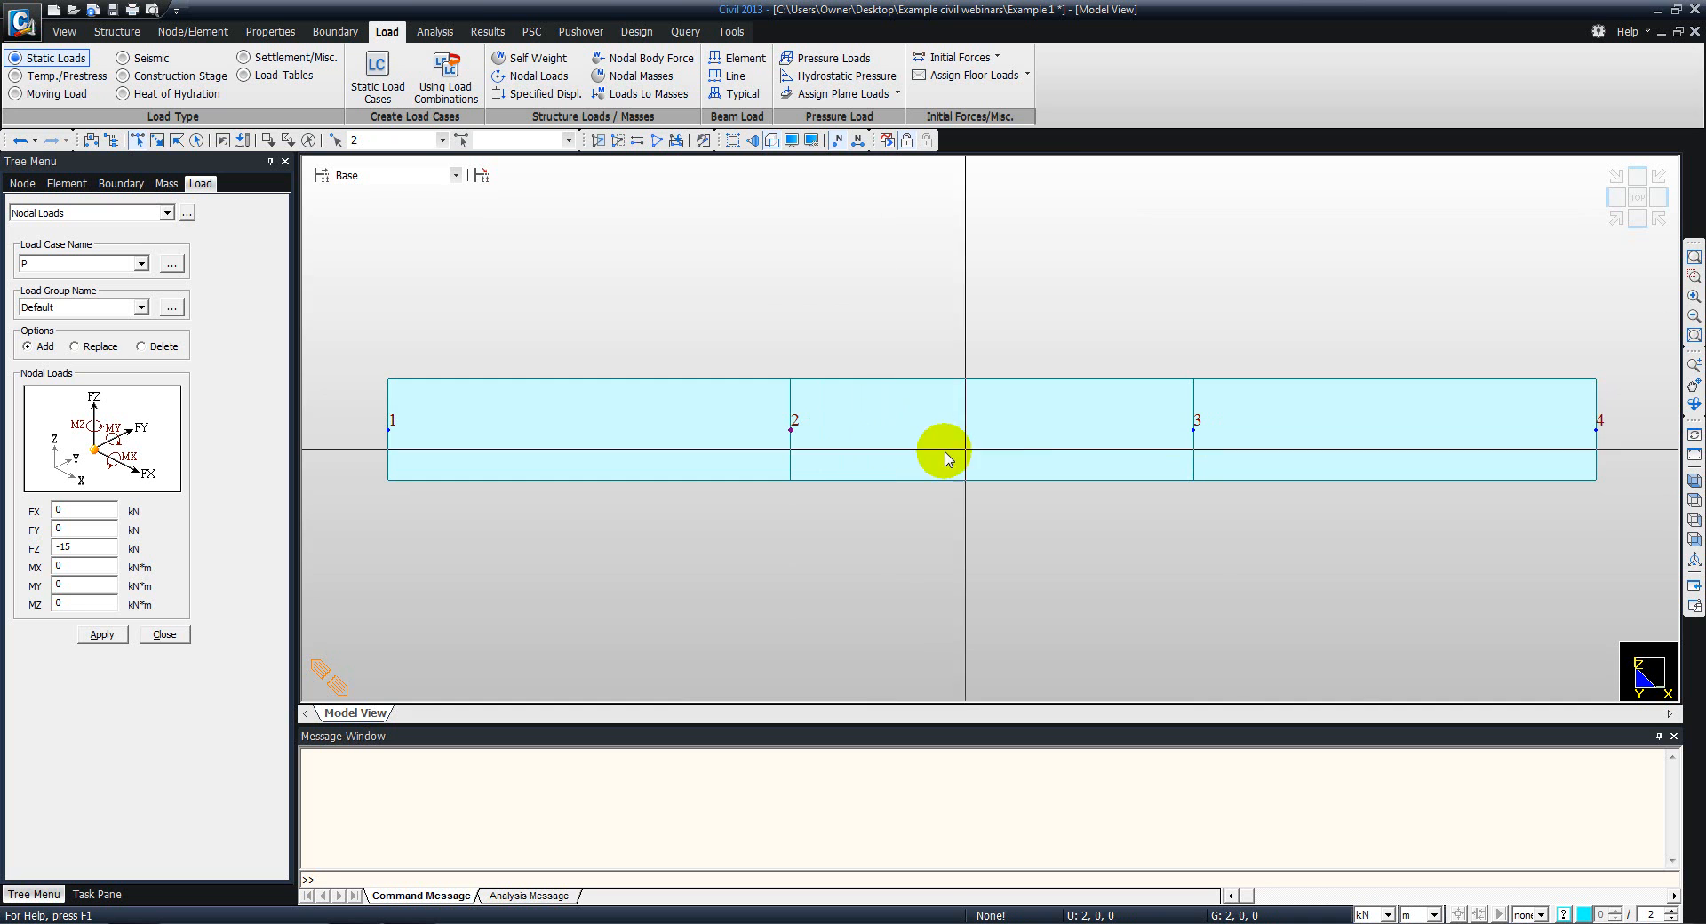
{"action": "left_click", "coordinate": [1596, 430]}
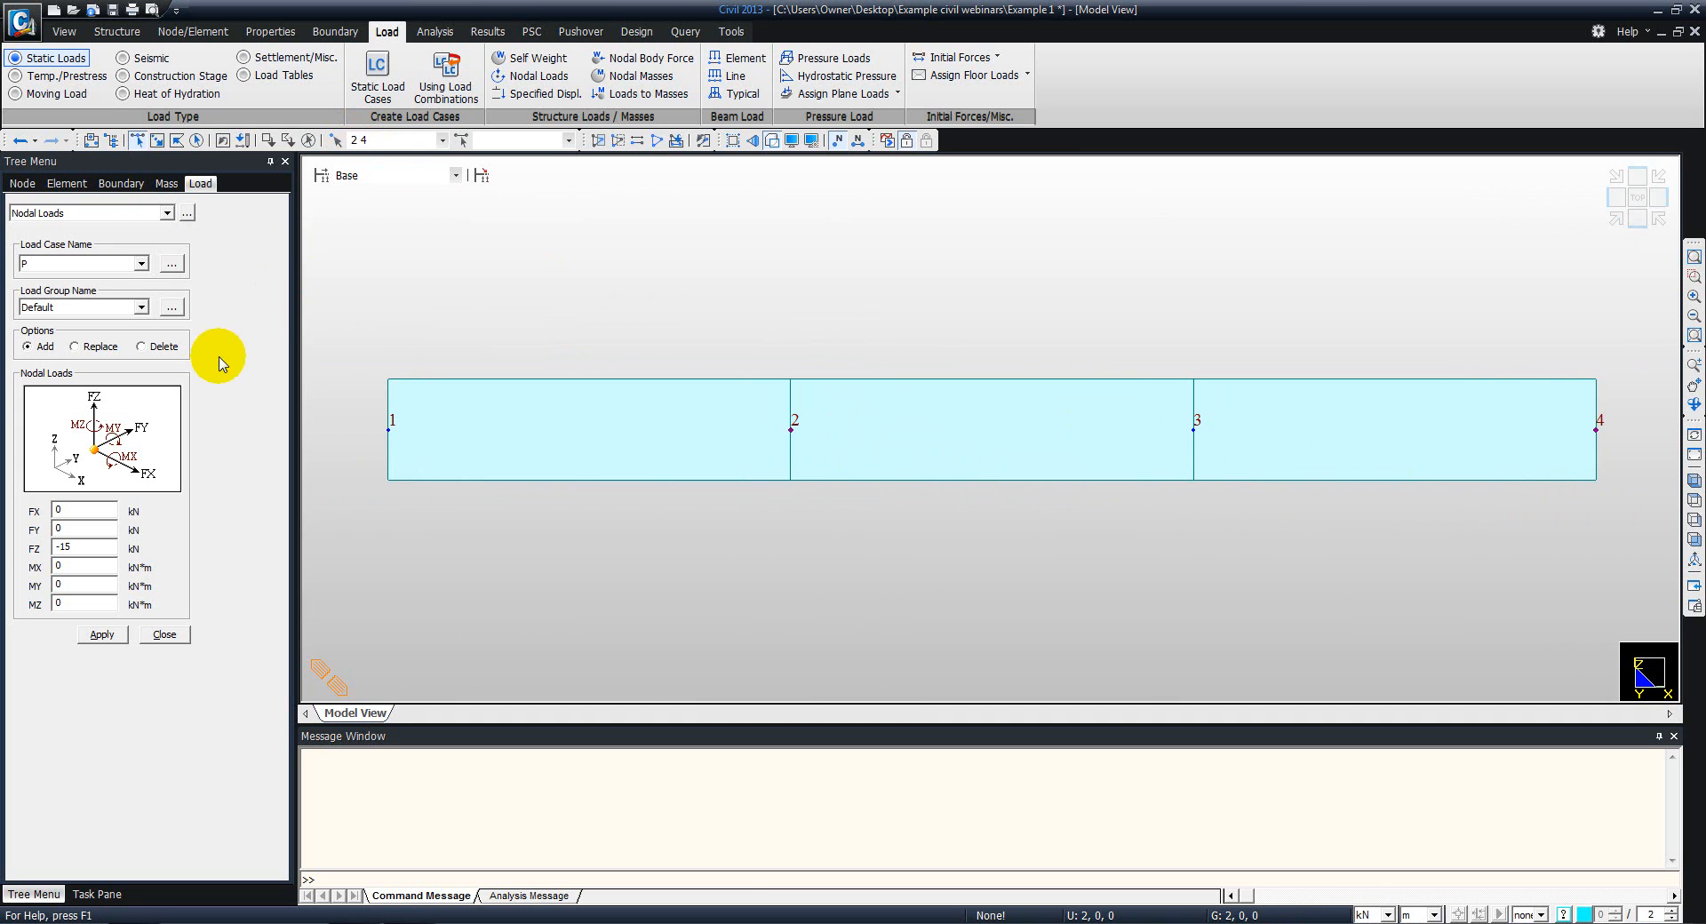
{"action": "left_click", "coordinate": [102, 635]}
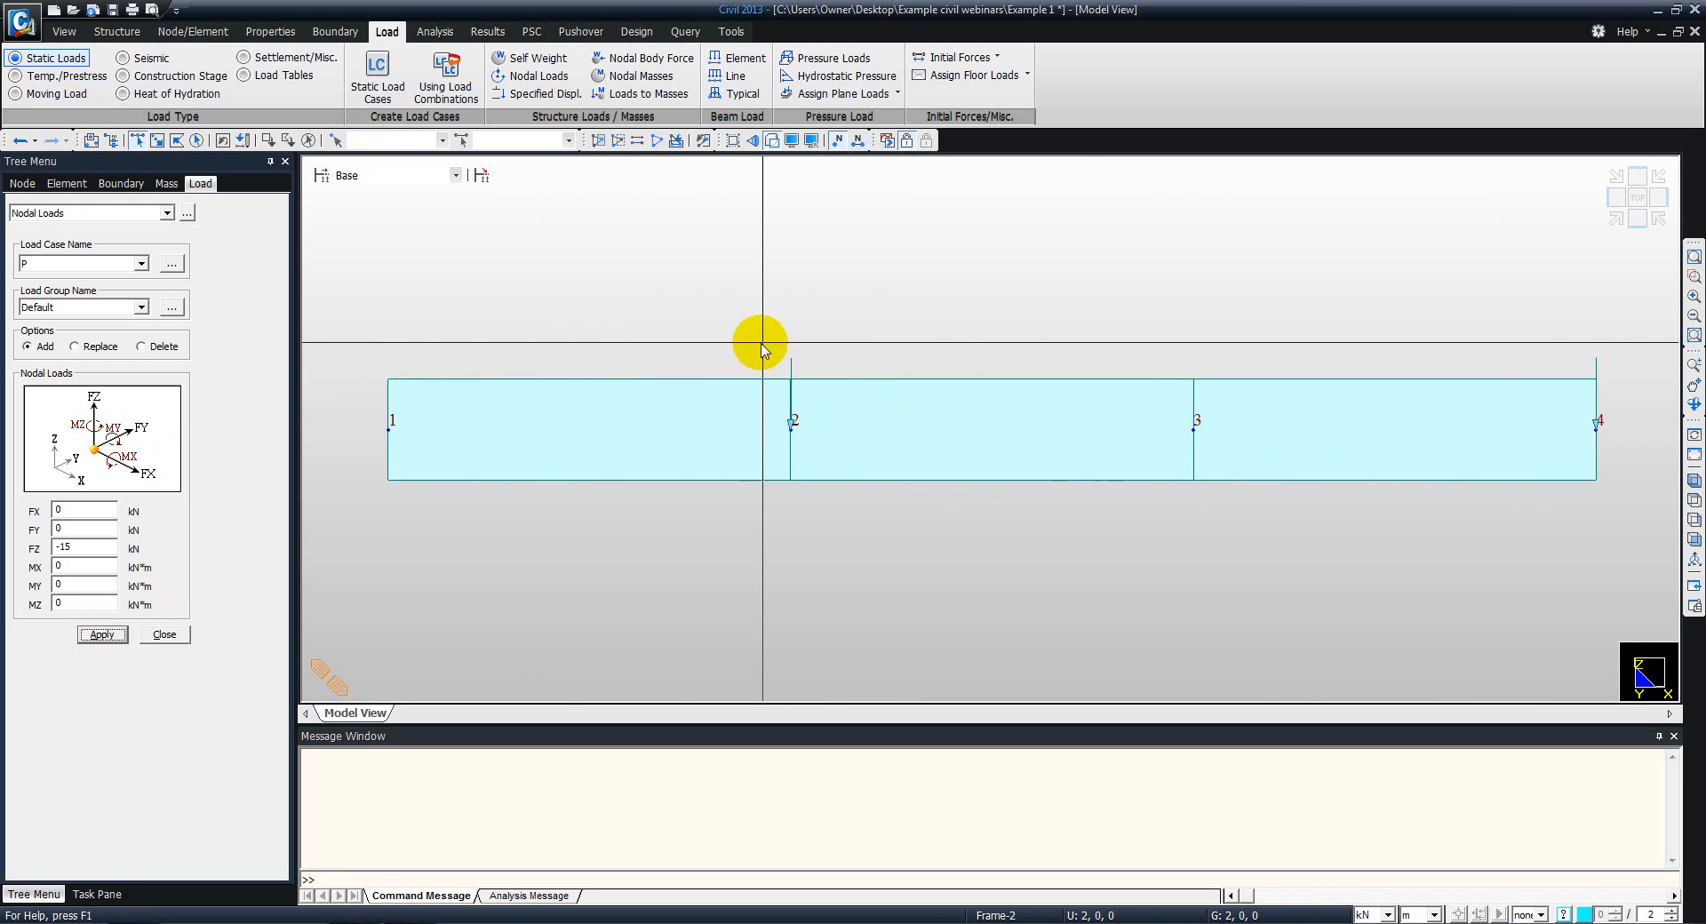
{"action": "left_click", "coordinate": [163, 635]}
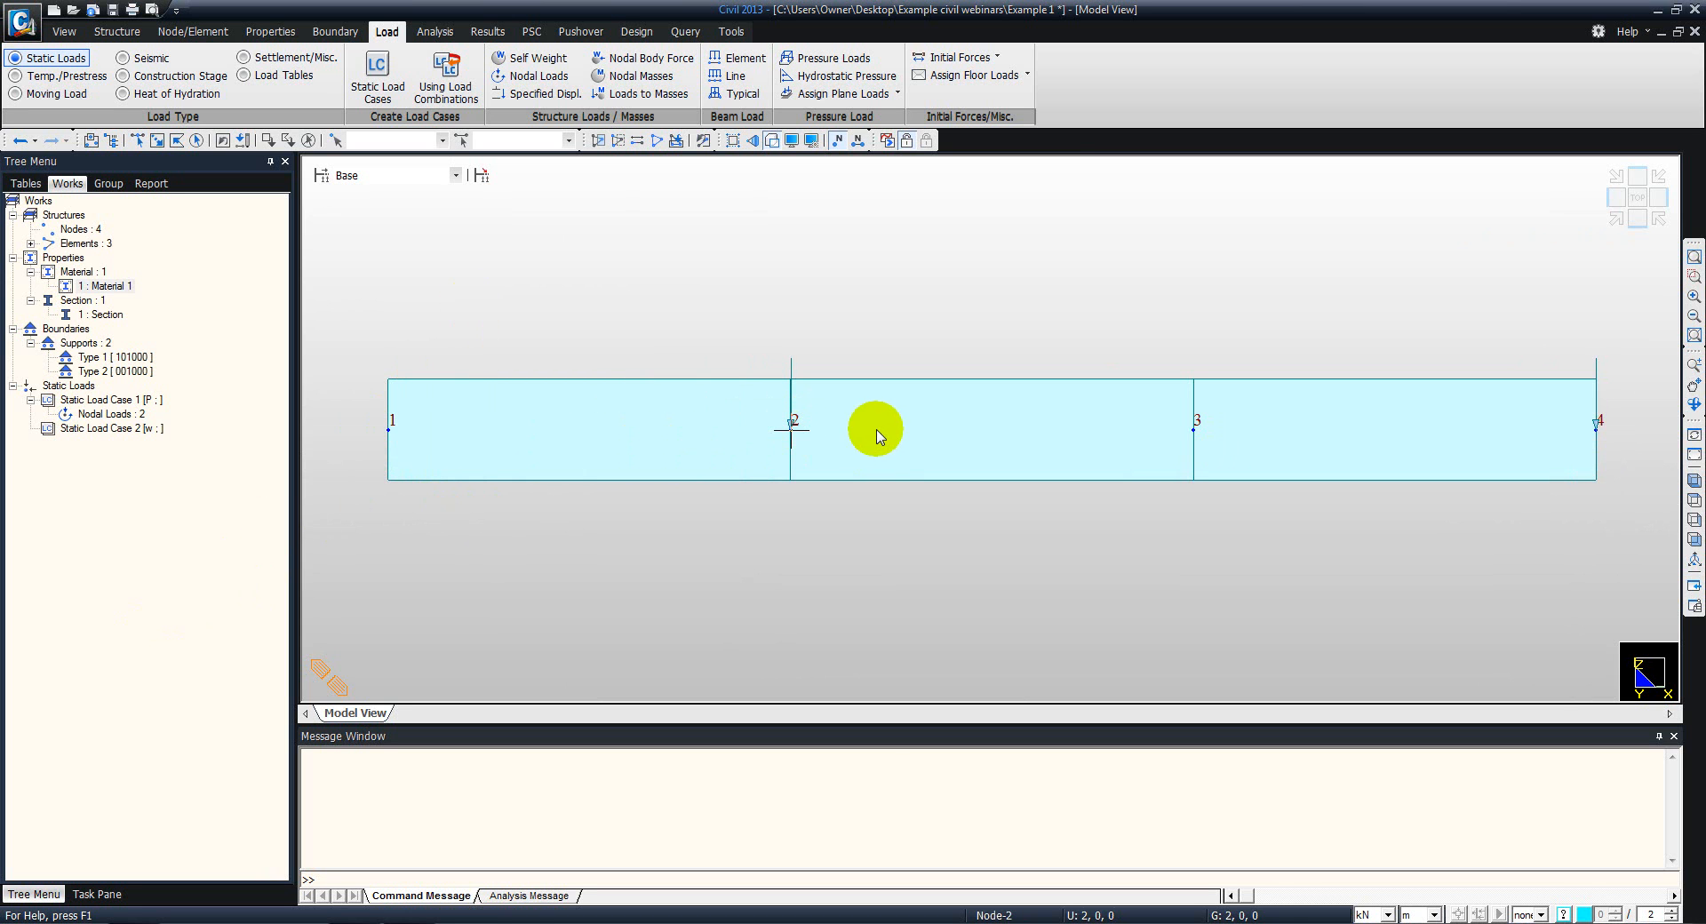
Consult the distributed load's extent in the tutorial PDF, then show element numbers in midas Civil and divide element 2 into 2 equal parts
{"action": "key", "text": "alt+Tab"}
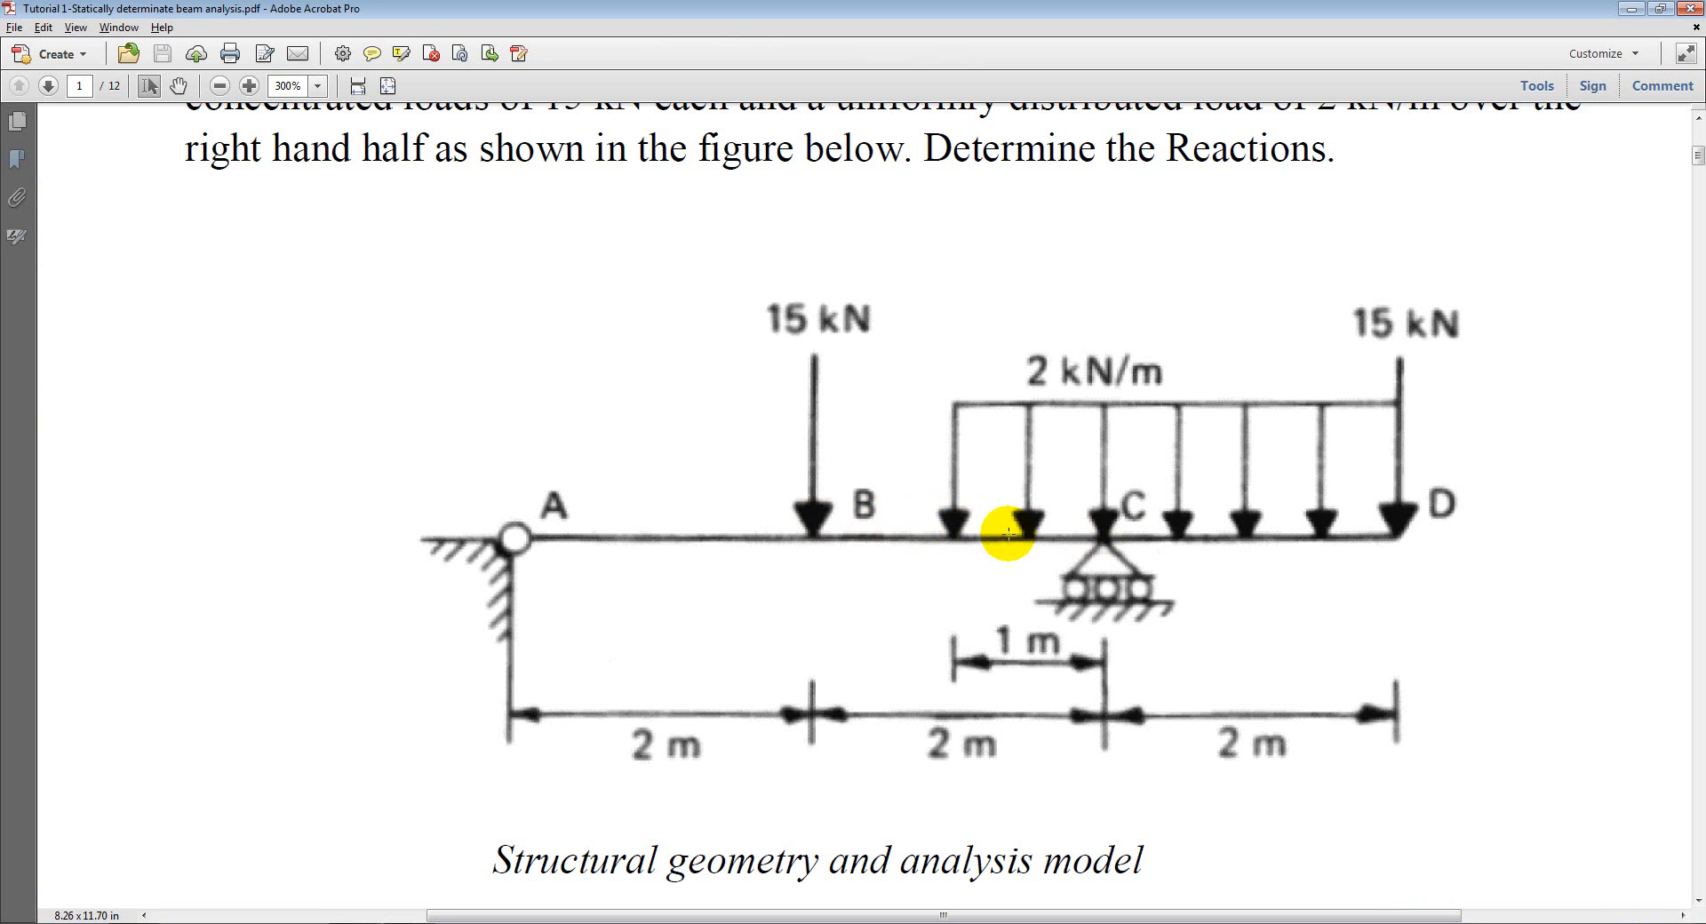
{"action": "key", "text": "alt+Tab"}
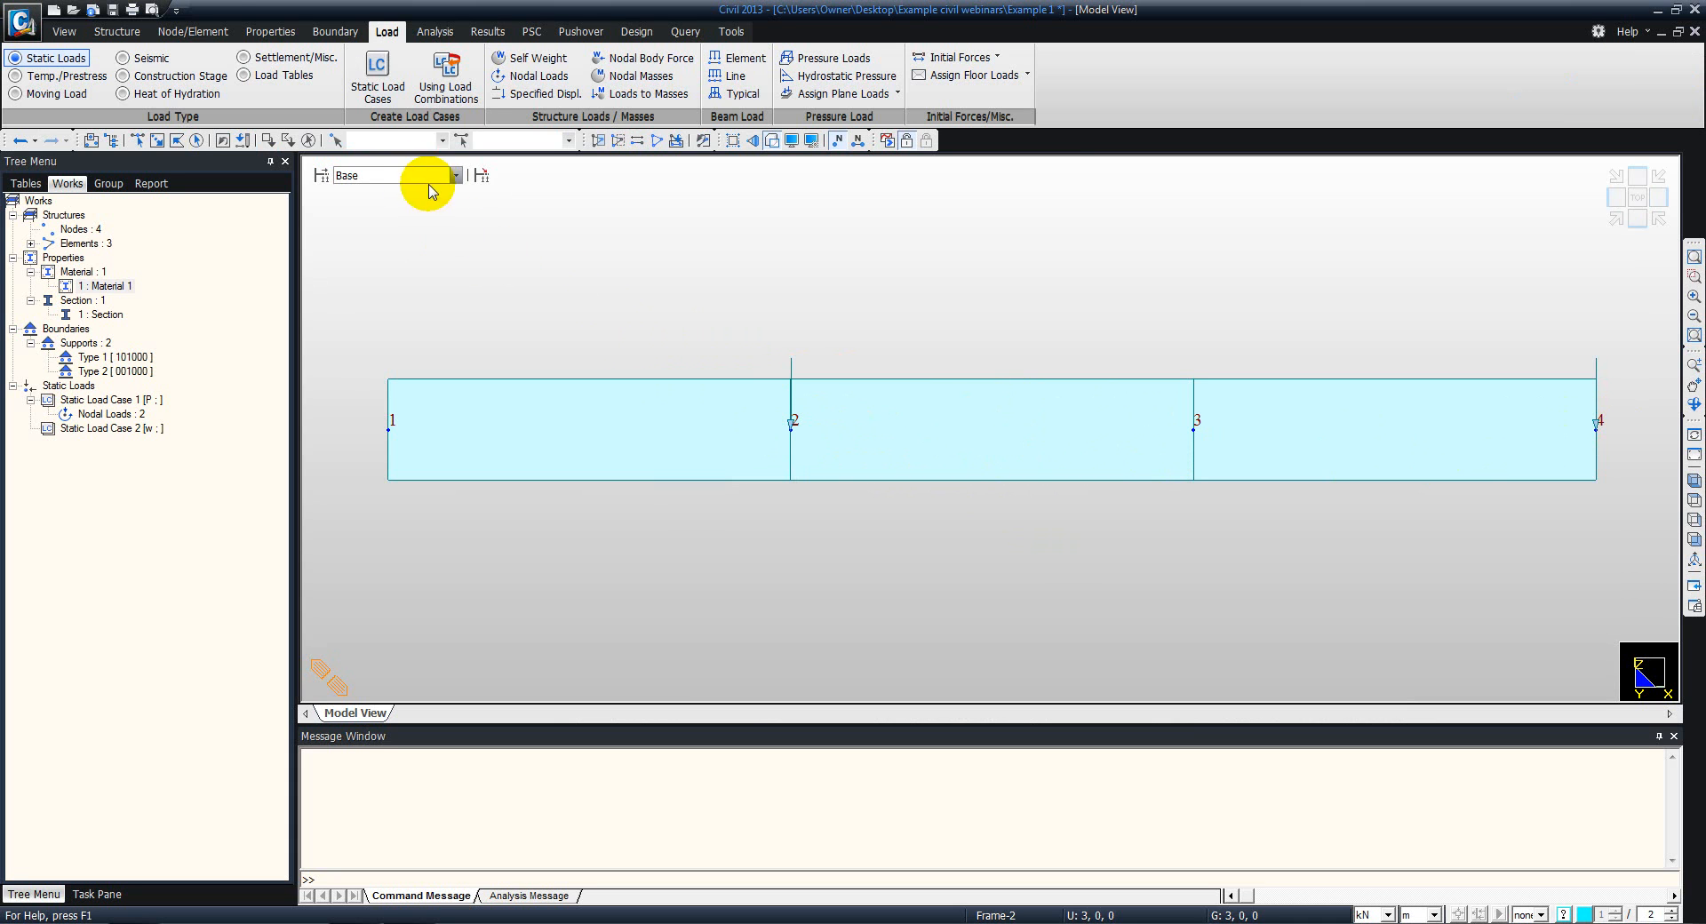
{"action": "left_click", "coordinate": [173, 33]}
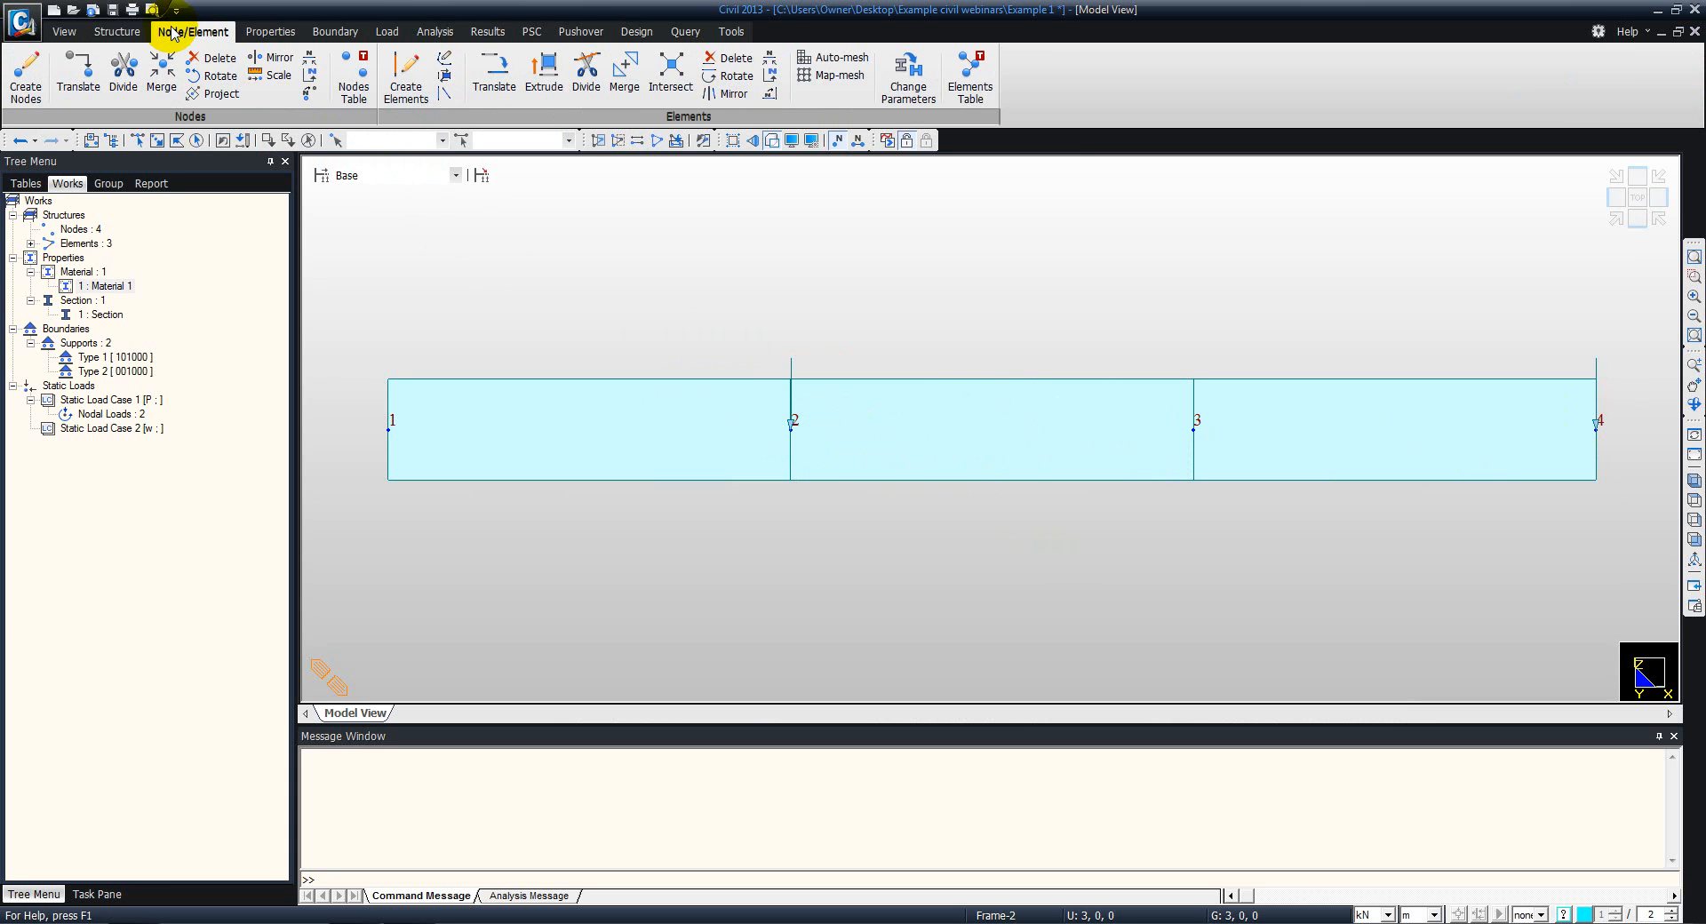
{"action": "left_click", "coordinate": [588, 89]}
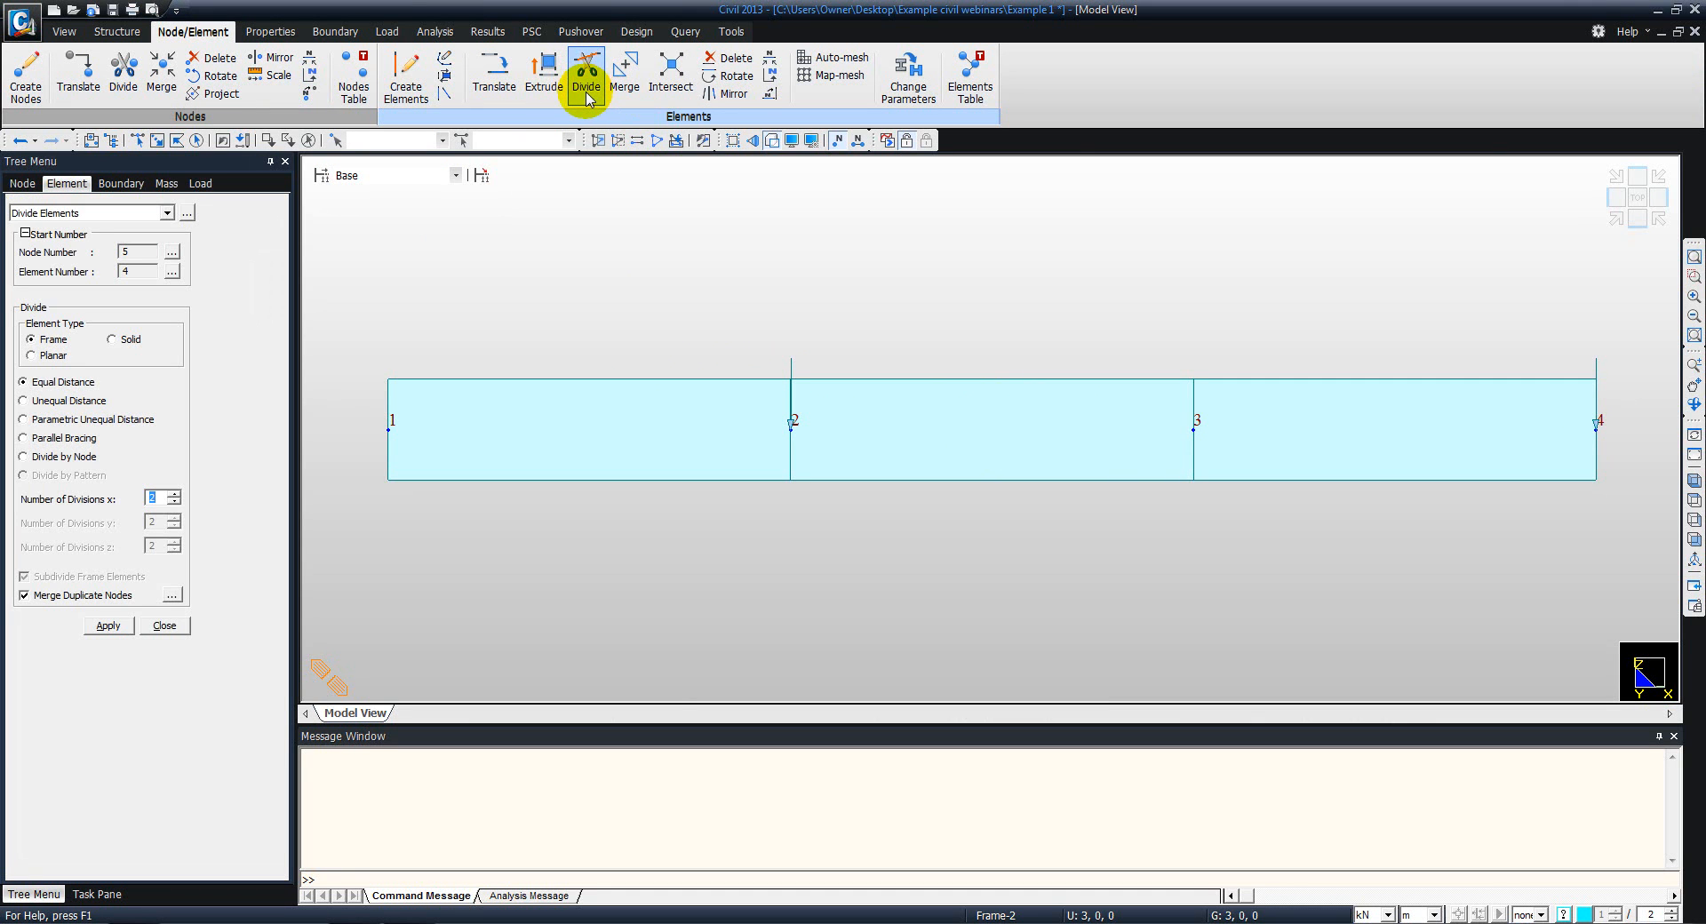
{"action": "left_click", "coordinate": [136, 140]}
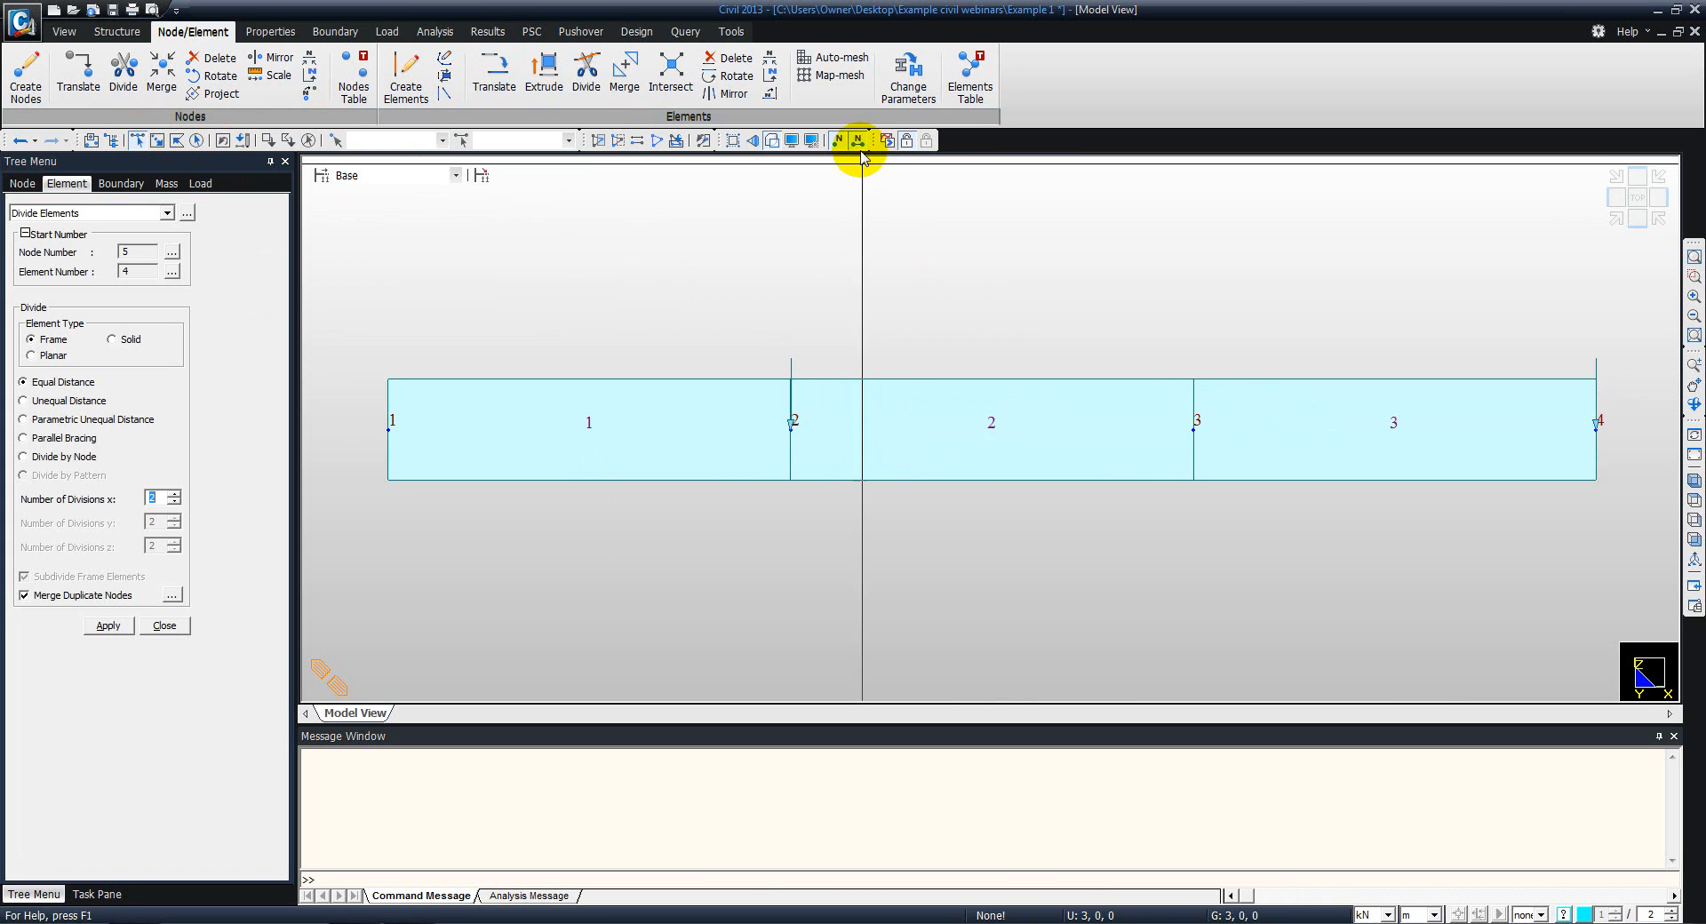
{"action": "left_click", "coordinate": [992, 429]}
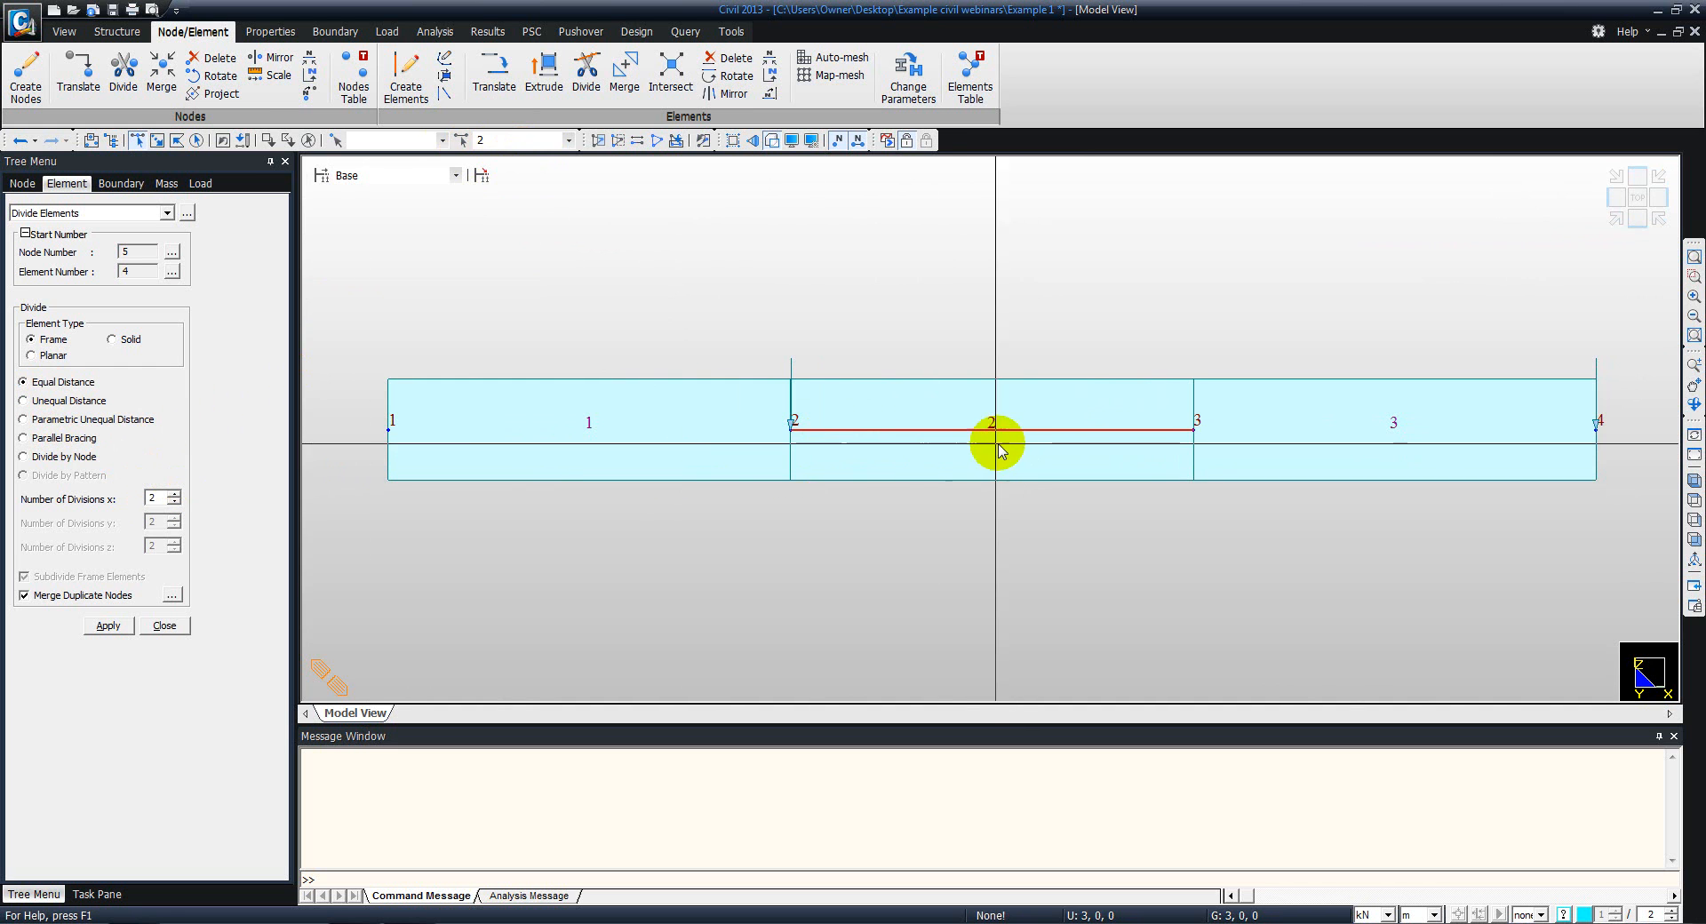
{"action": "left_click", "coordinate": [108, 626]}
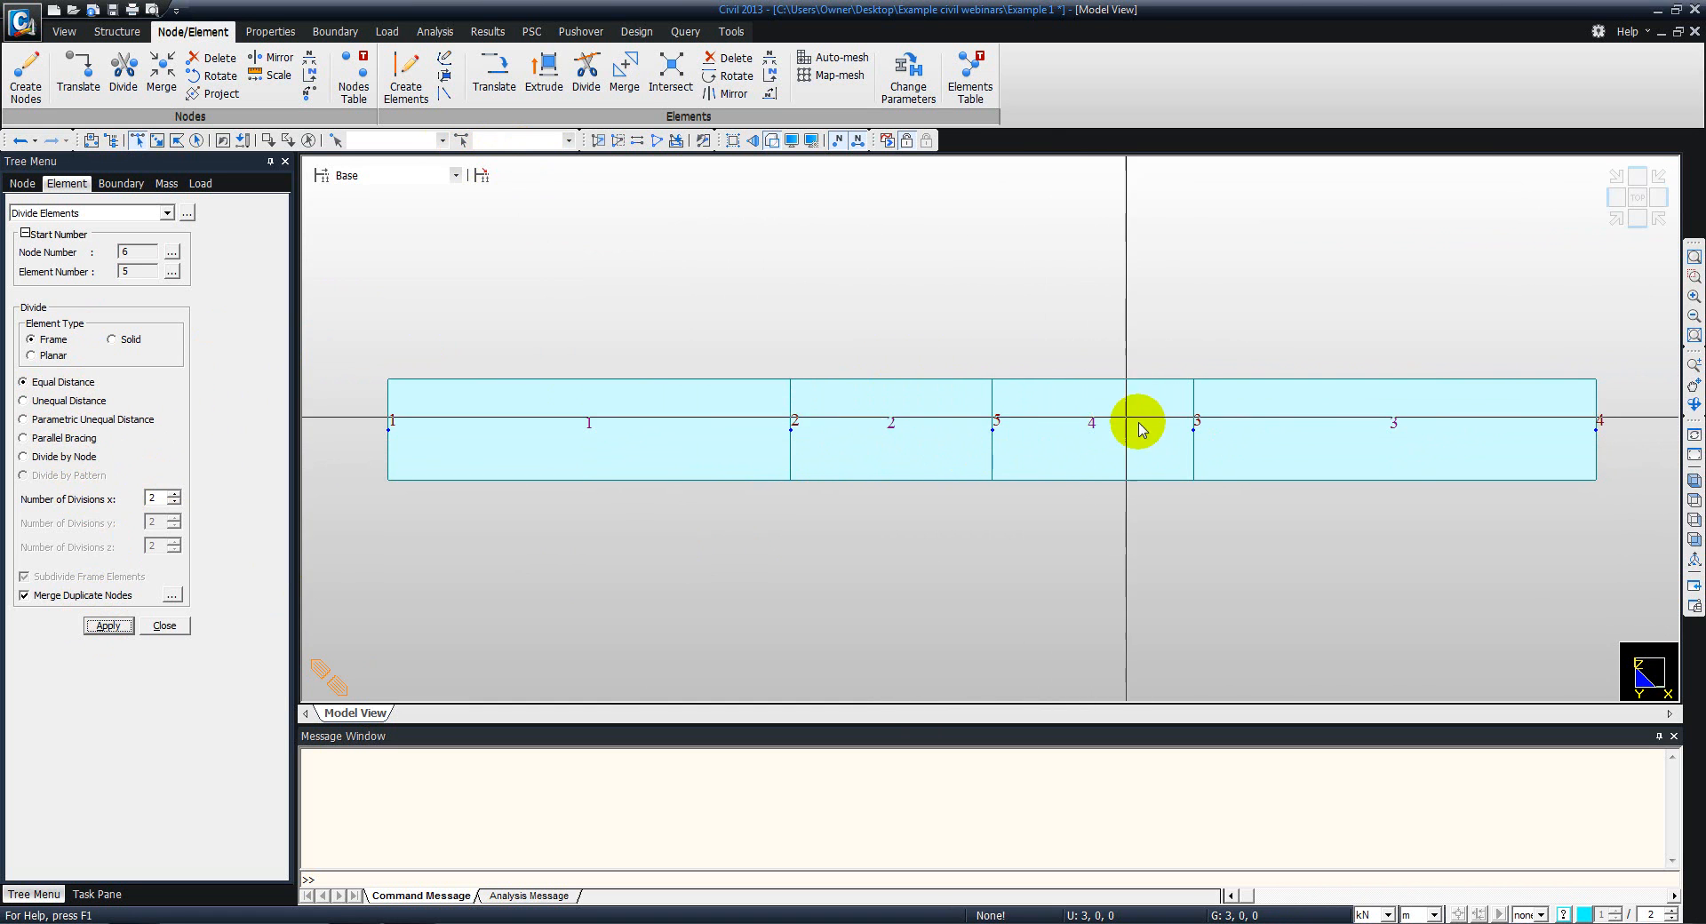
{"action": "left_click", "coordinate": [165, 626]}
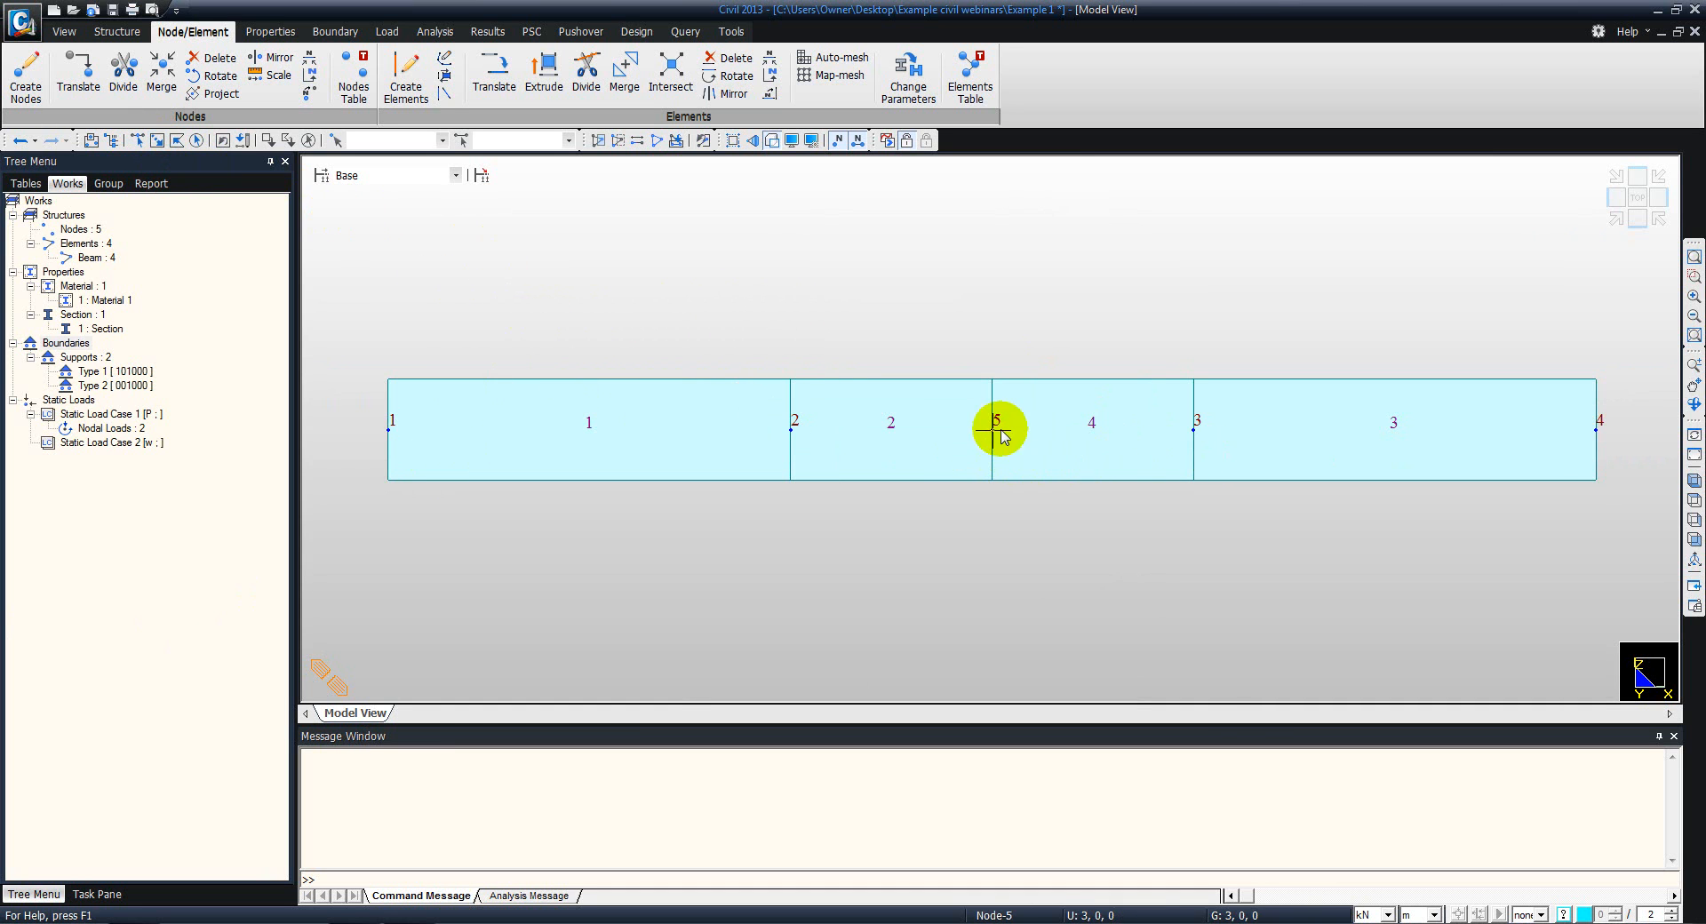
Add a uniform element beam load of -2 kN/m in Global Z, relative position 0 to 1, to elements 3 and 4 in load case w
{"action": "left_click", "coordinate": [1194, 430]}
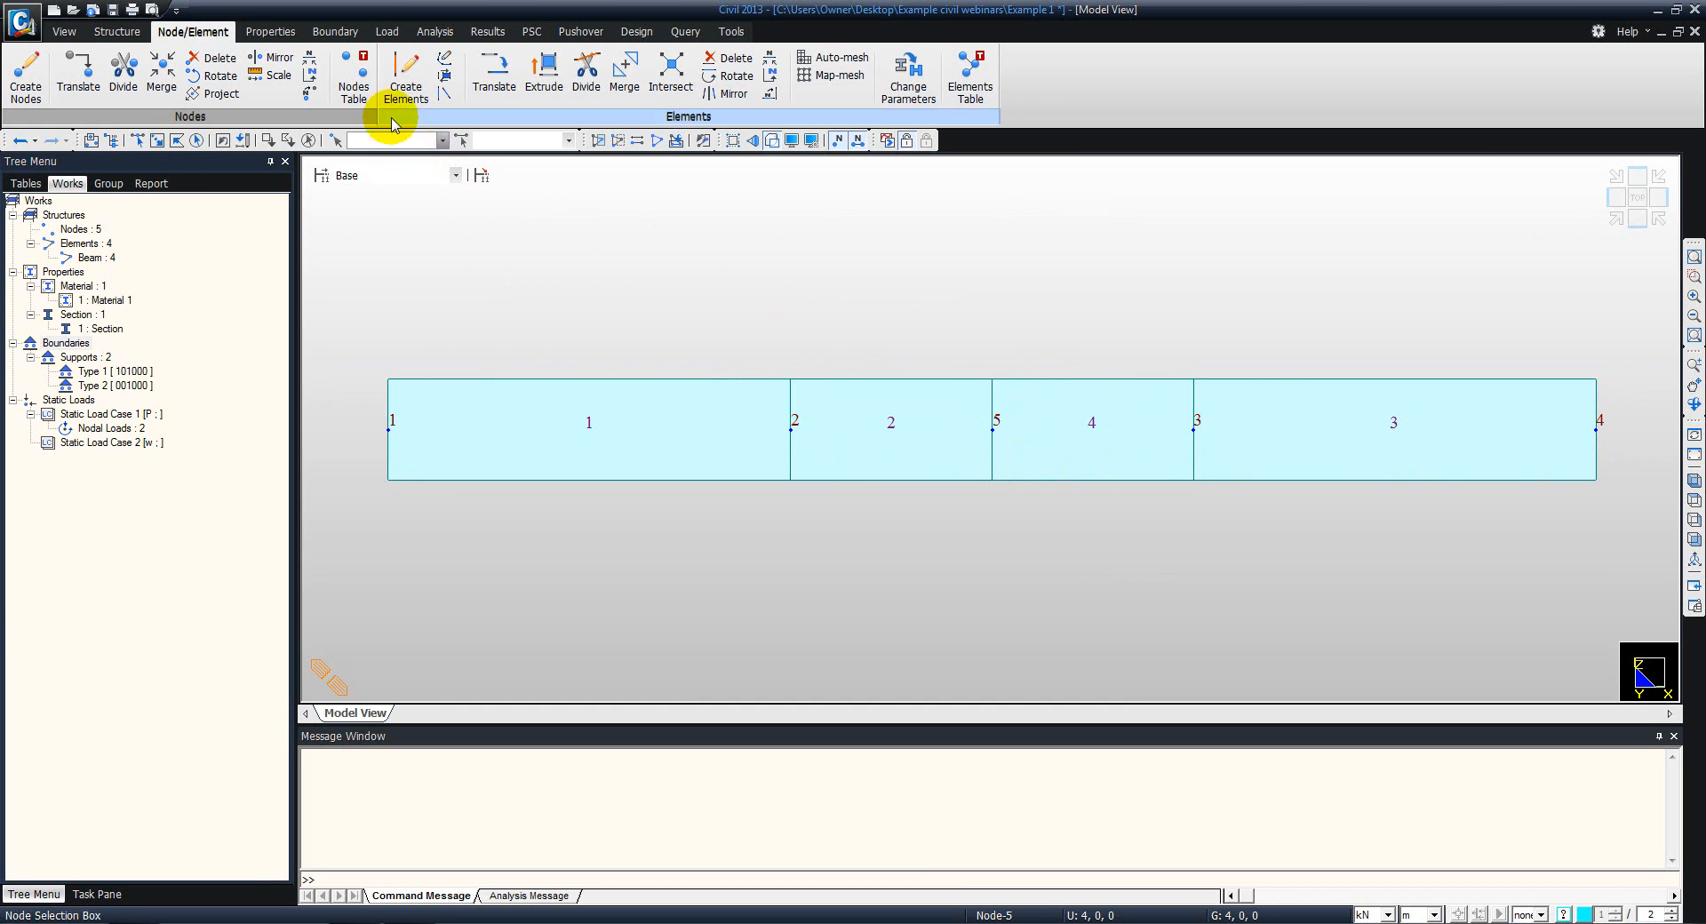
{"action": "left_click", "coordinate": [387, 32]}
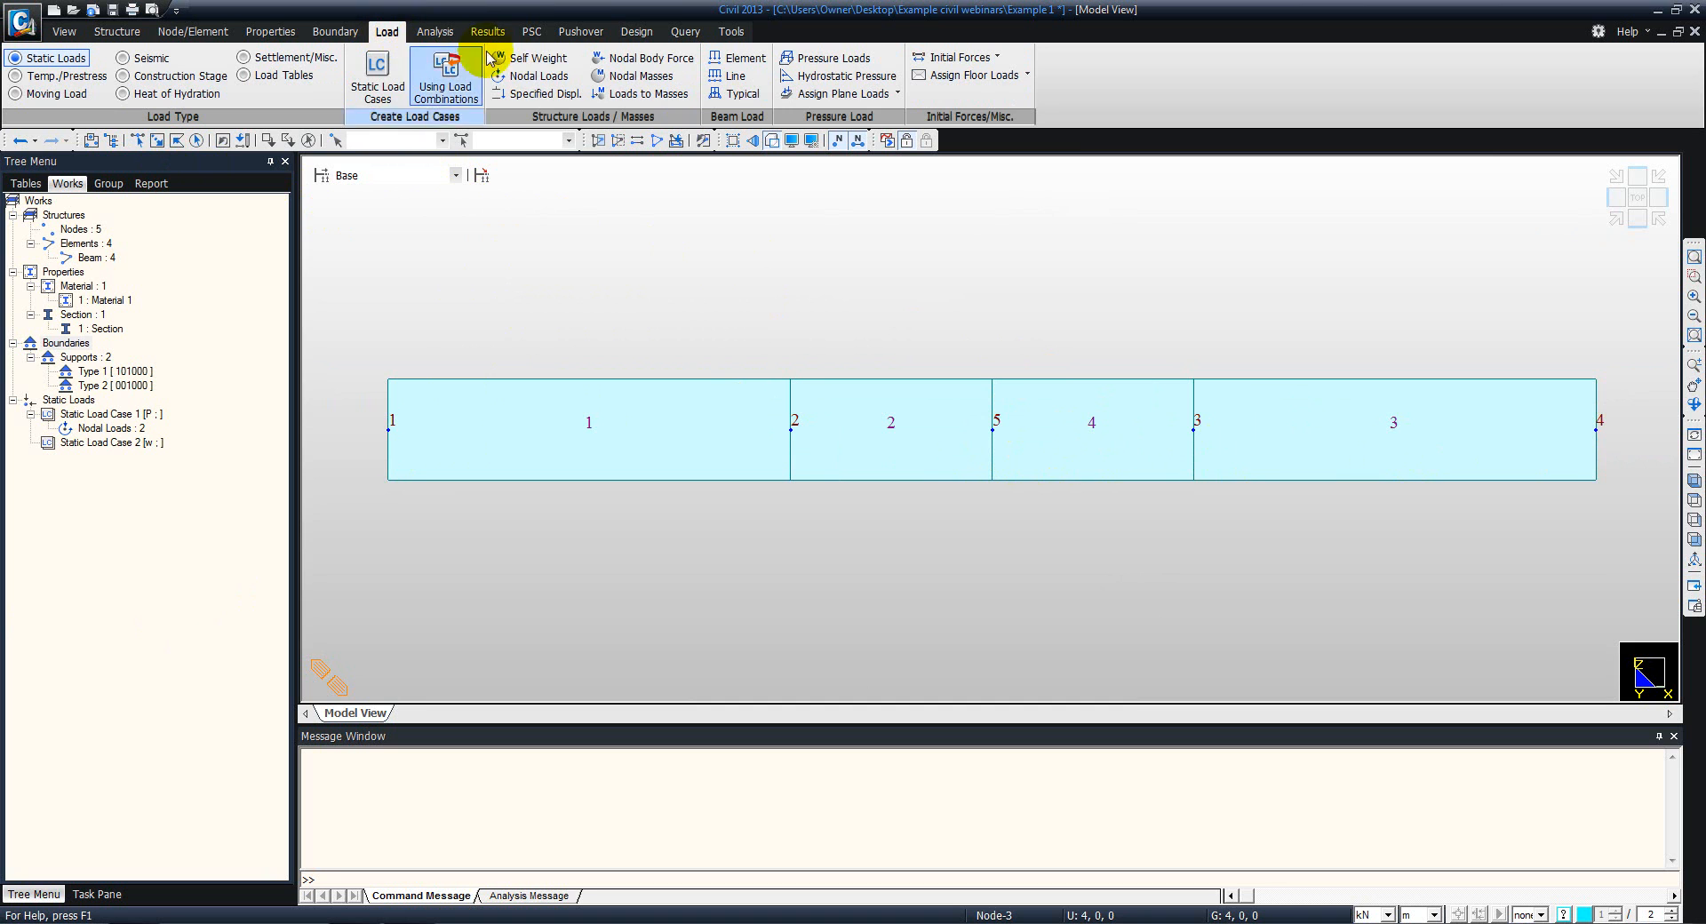
{"action": "left_click", "coordinate": [744, 59]}
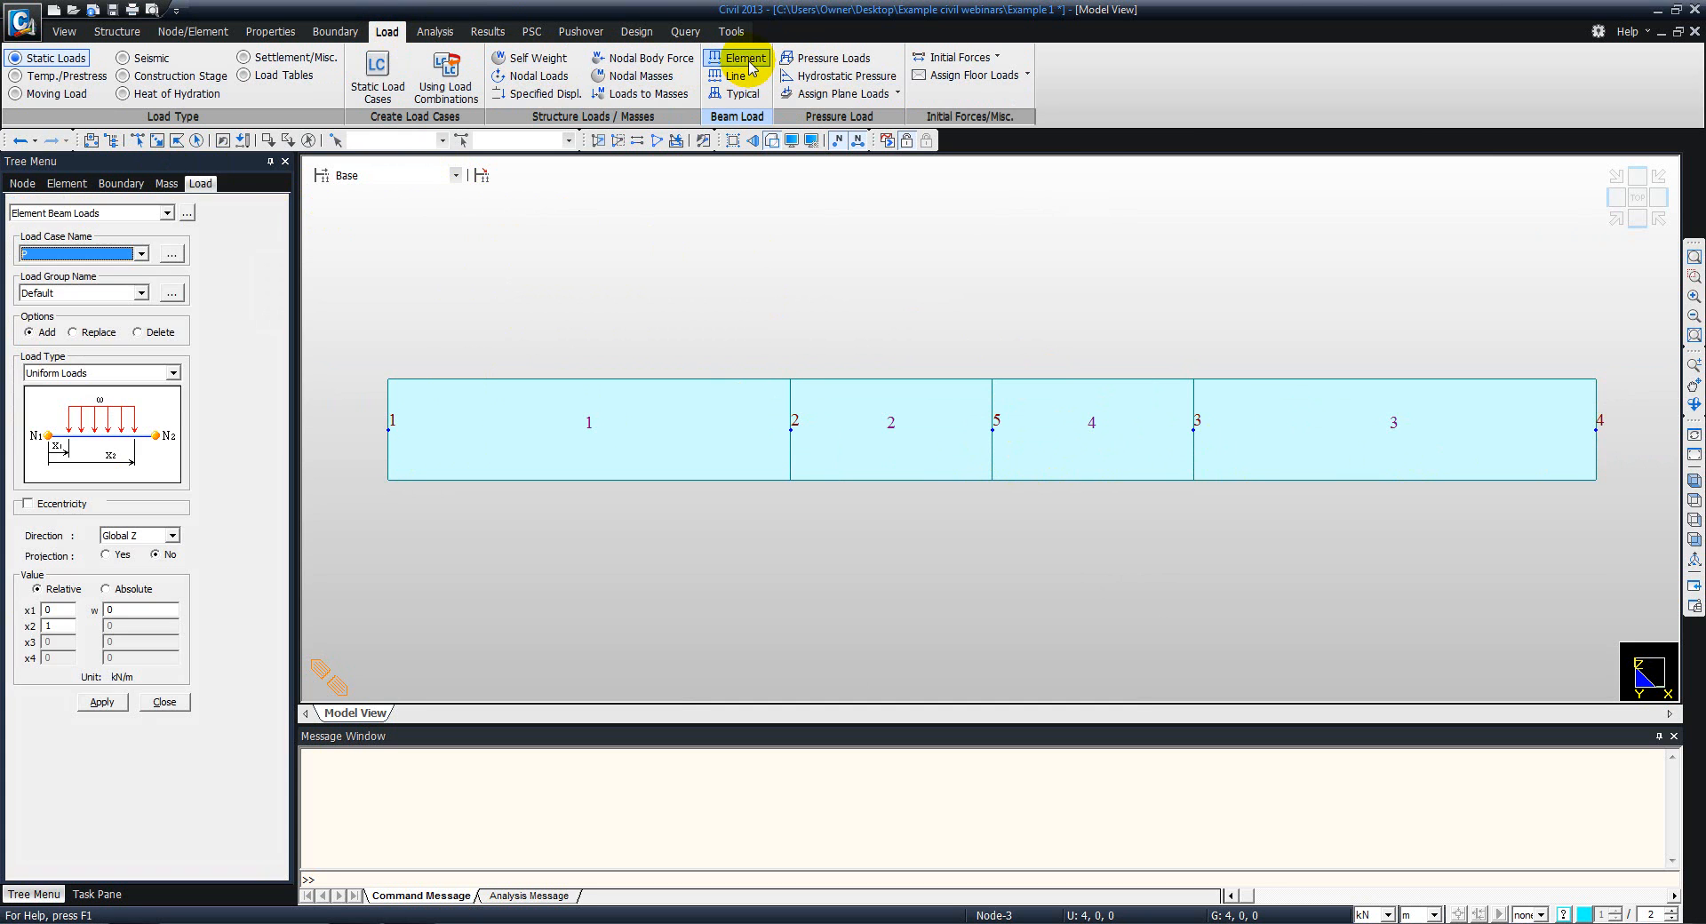
{"action": "left_click", "coordinate": [115, 253]}
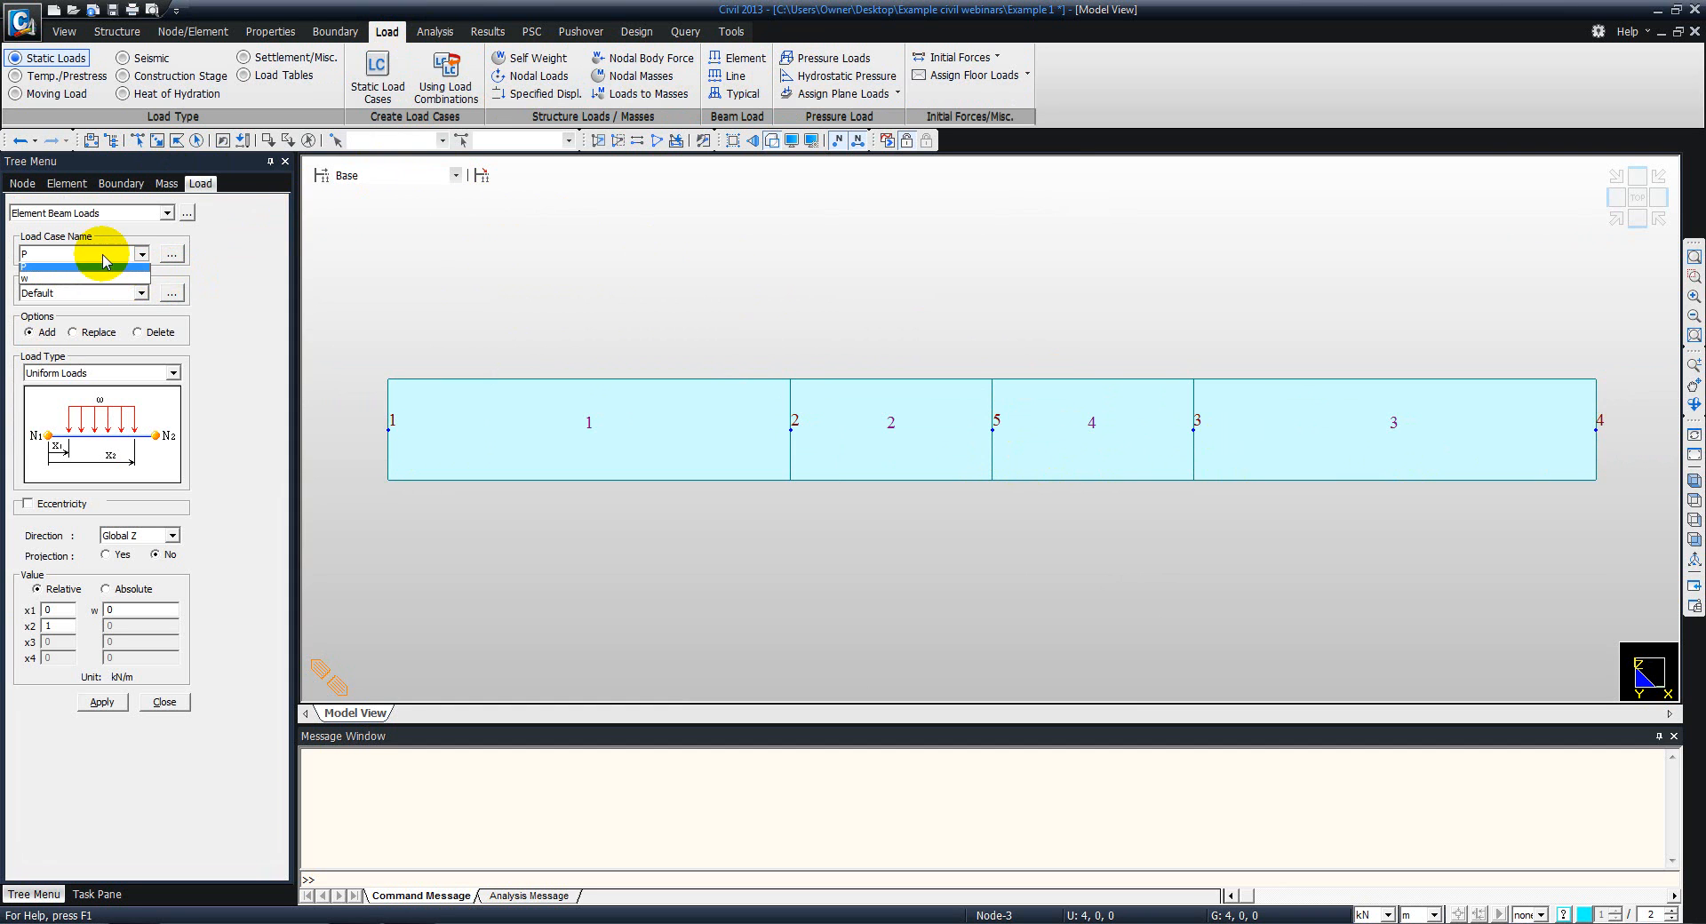
{"action": "left_click", "coordinate": [36, 291]}
{"action": "left_click", "coordinate": [56, 255]}
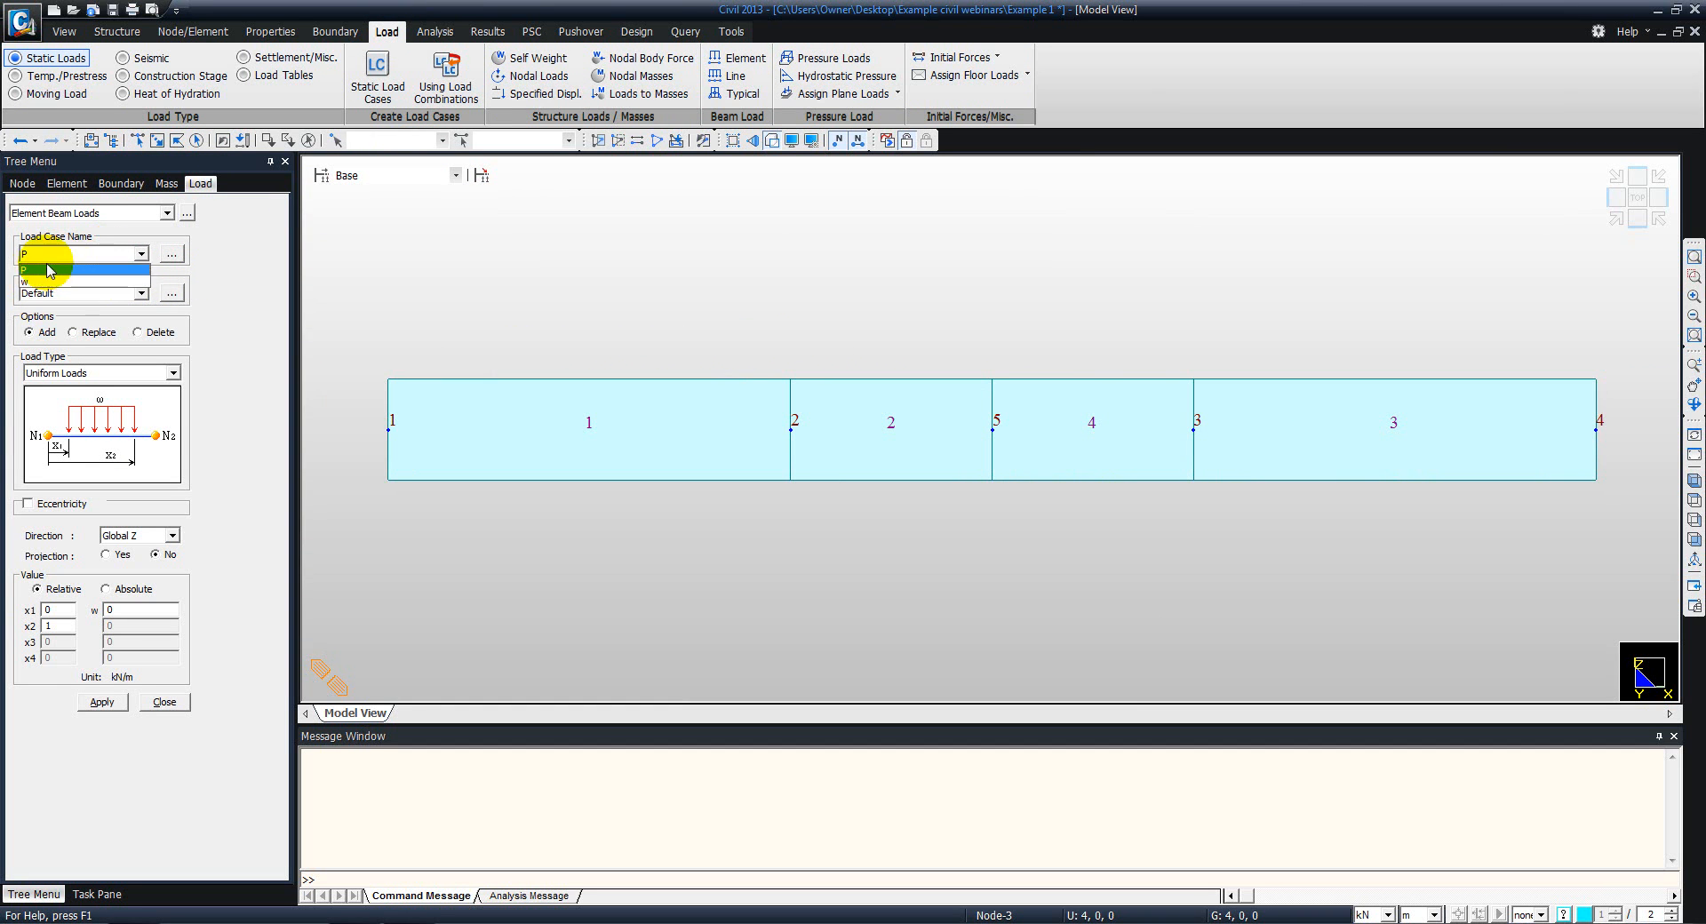
{"action": "left_click", "coordinate": [33, 280]}
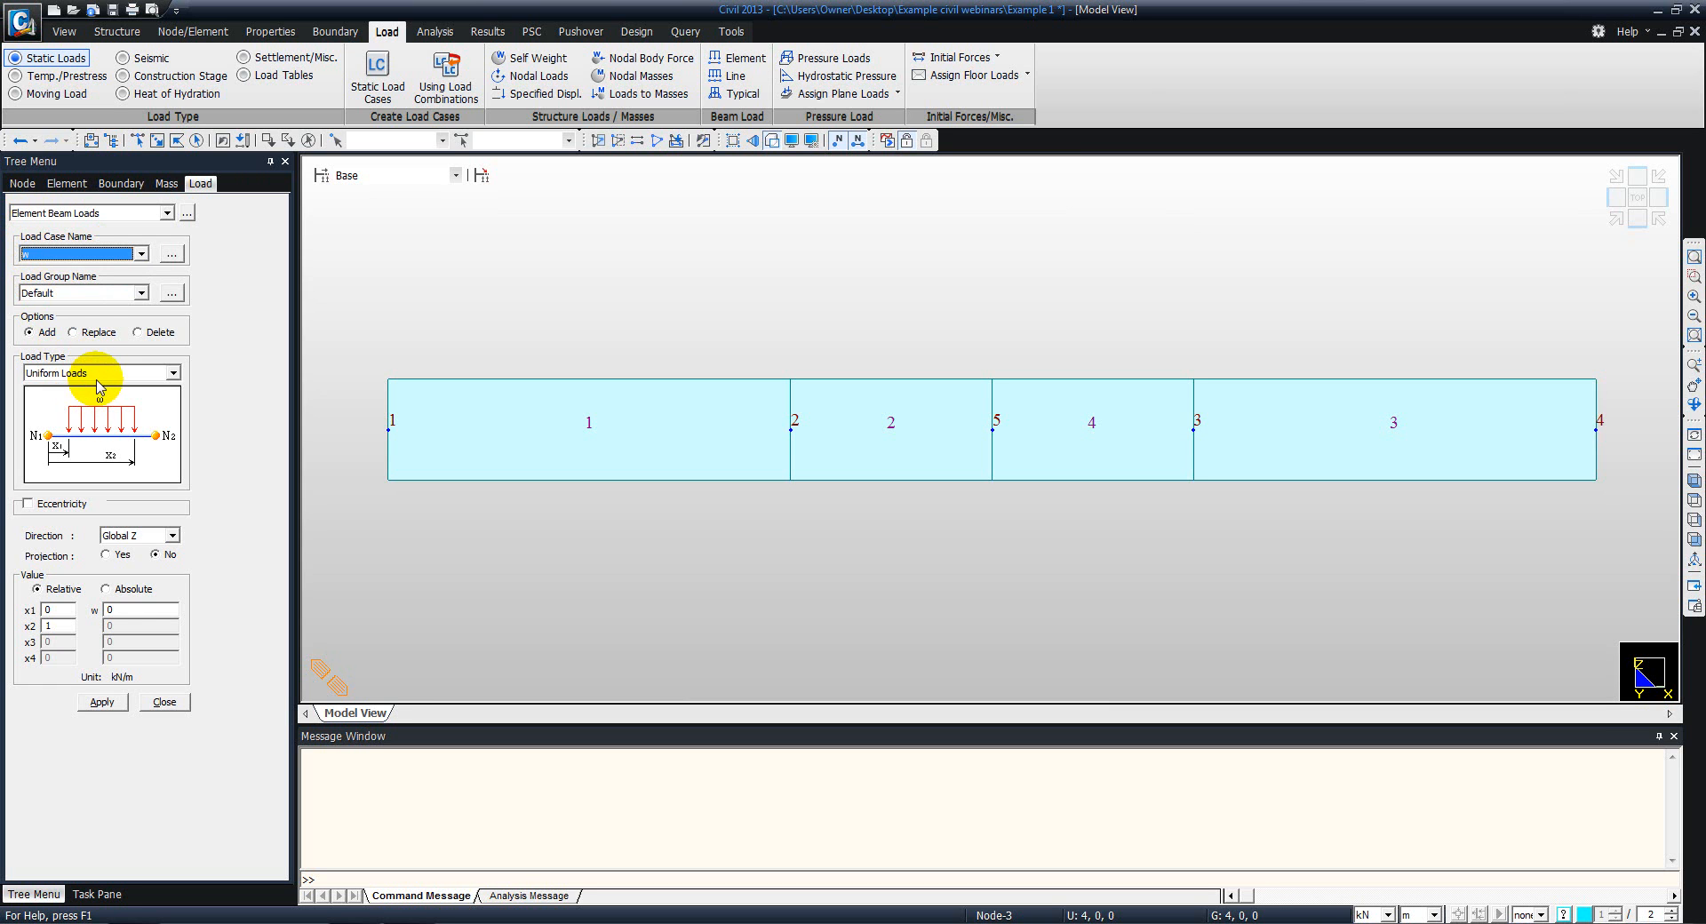
{"action": "double_click", "coordinate": [134, 609]}
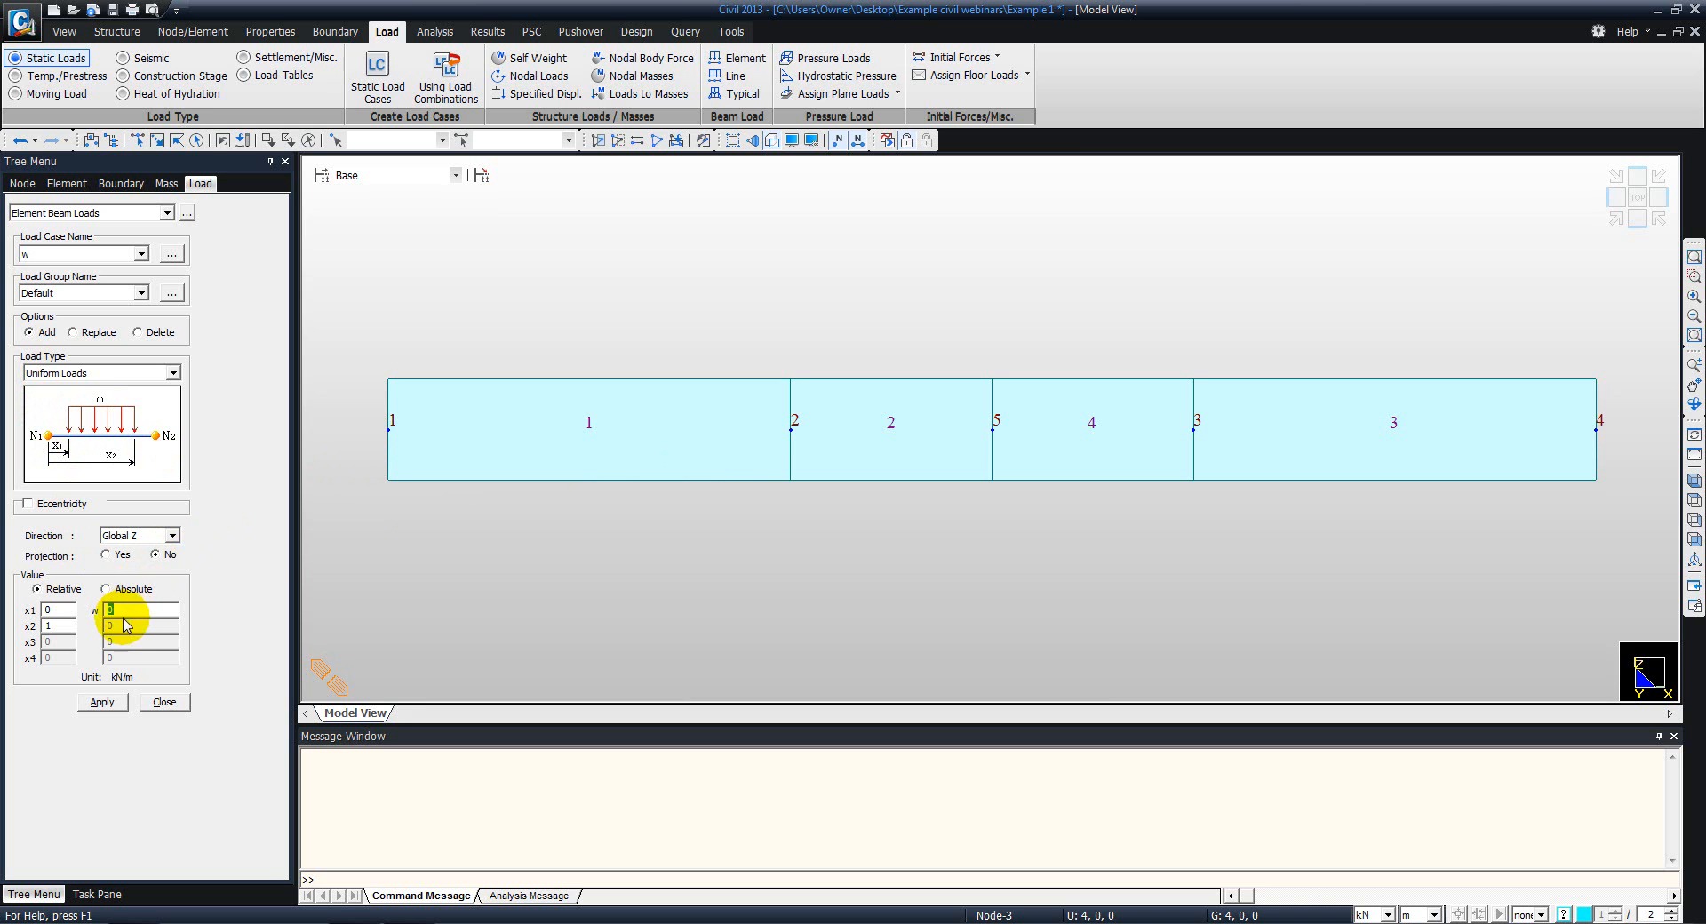
{"action": "left_click_drag", "start_coordinate": [124, 609], "coordinate": [80, 613]}
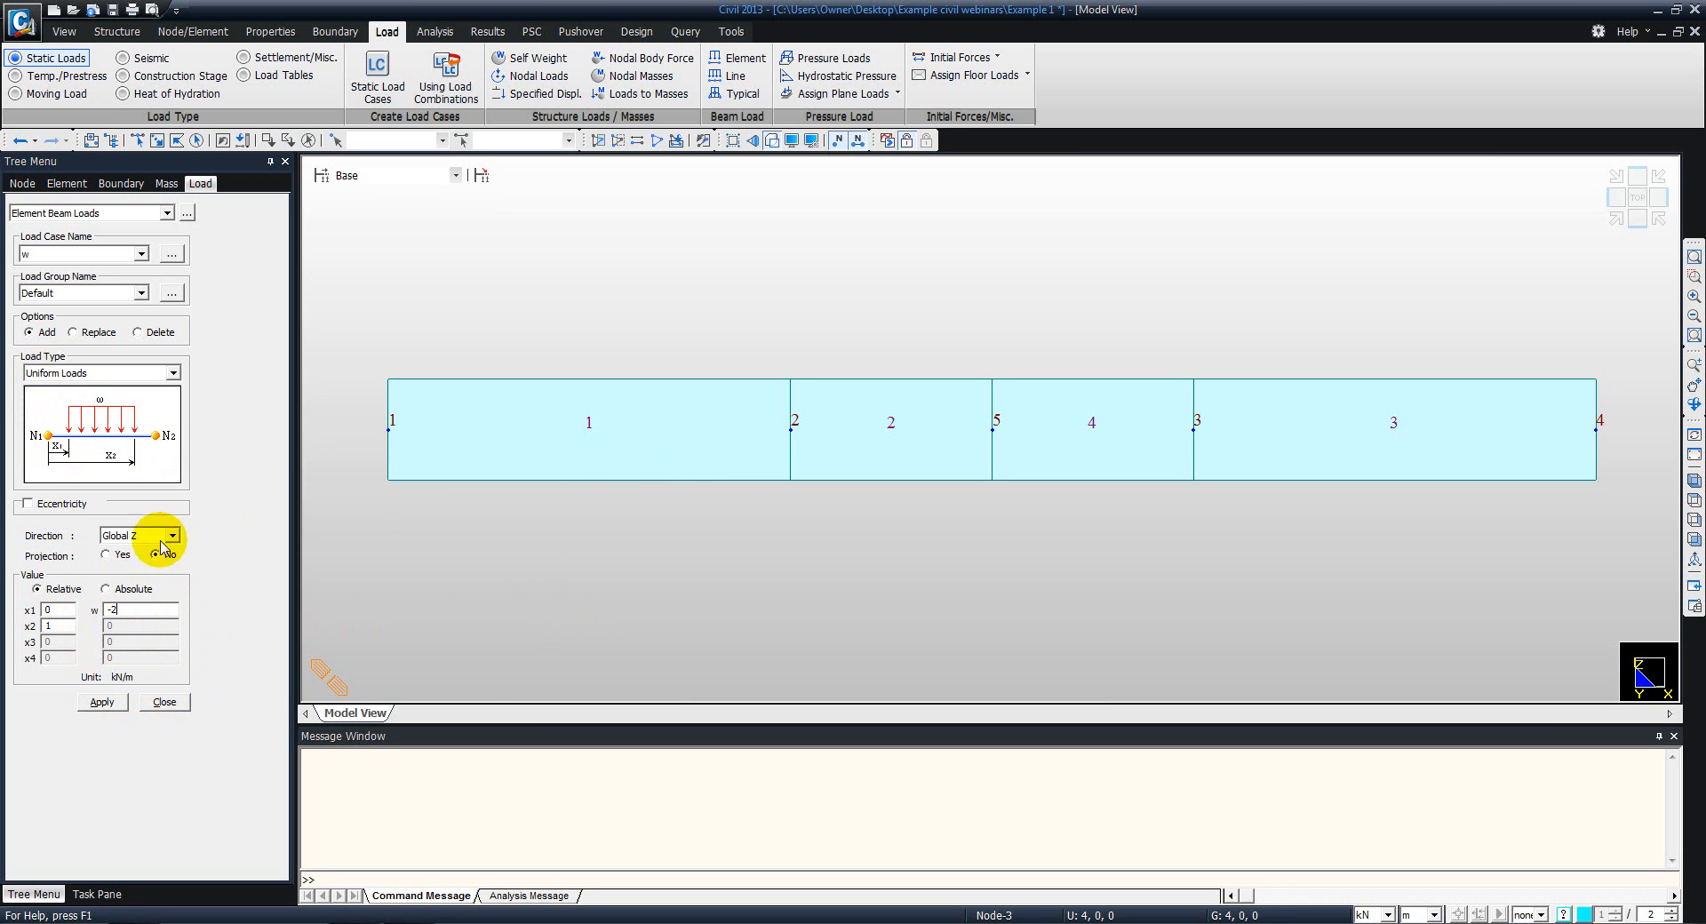
{"action": "left_click", "coordinate": [135, 141]}
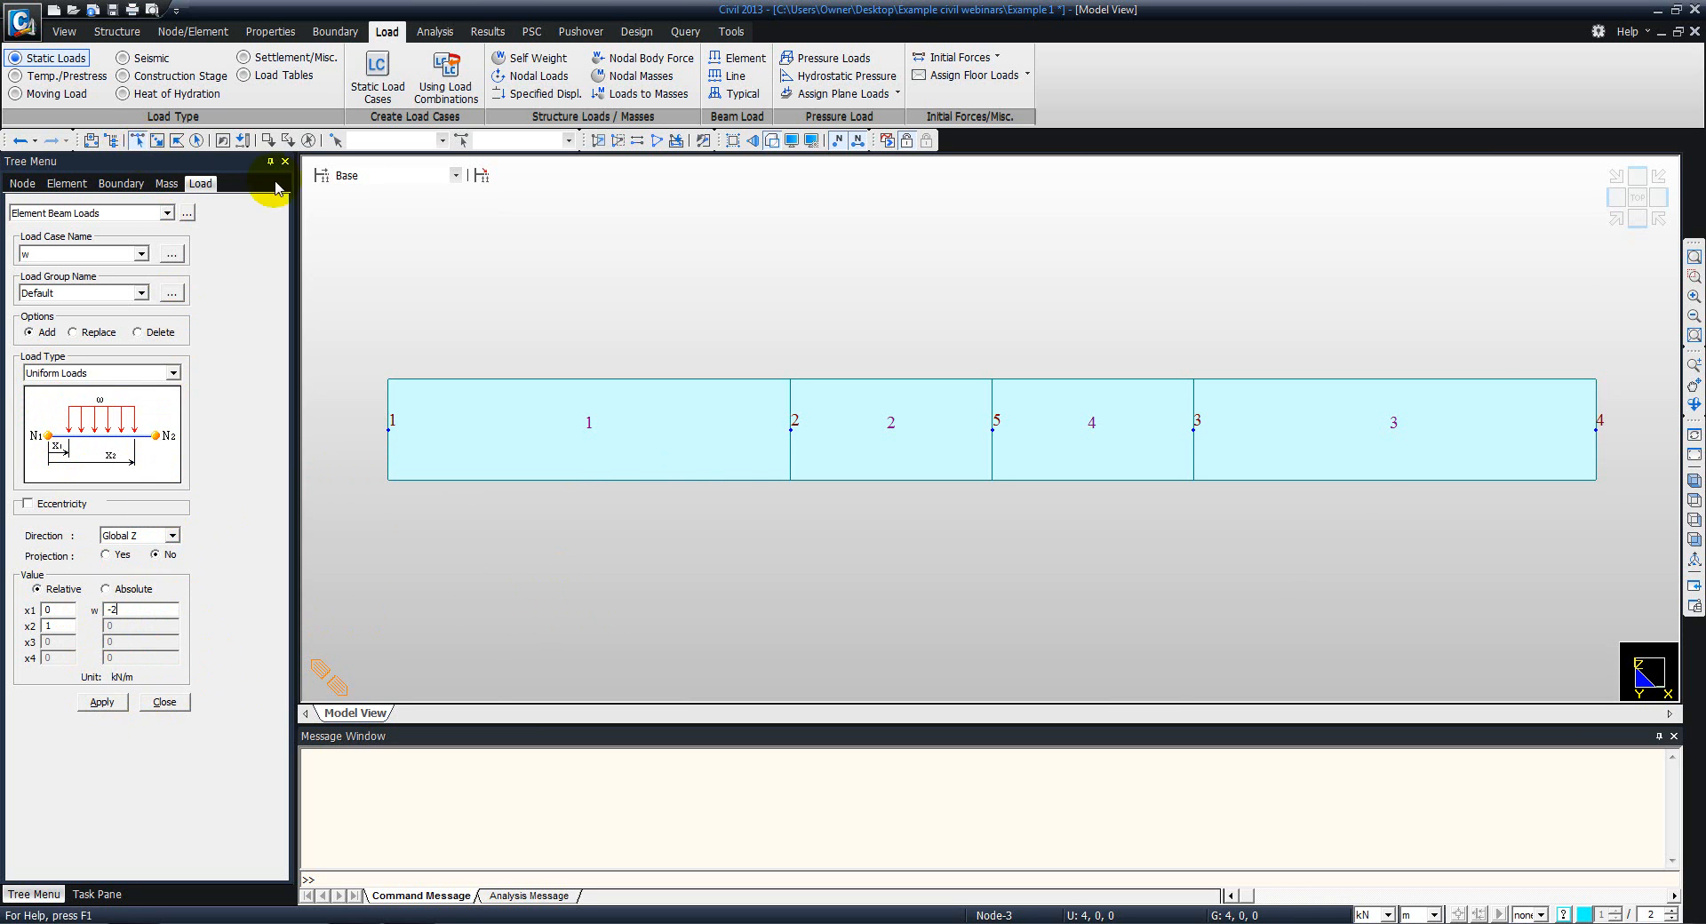
{"action": "left_click", "coordinate": [1117, 434]}
{"action": "left_click", "coordinate": [1342, 433]}
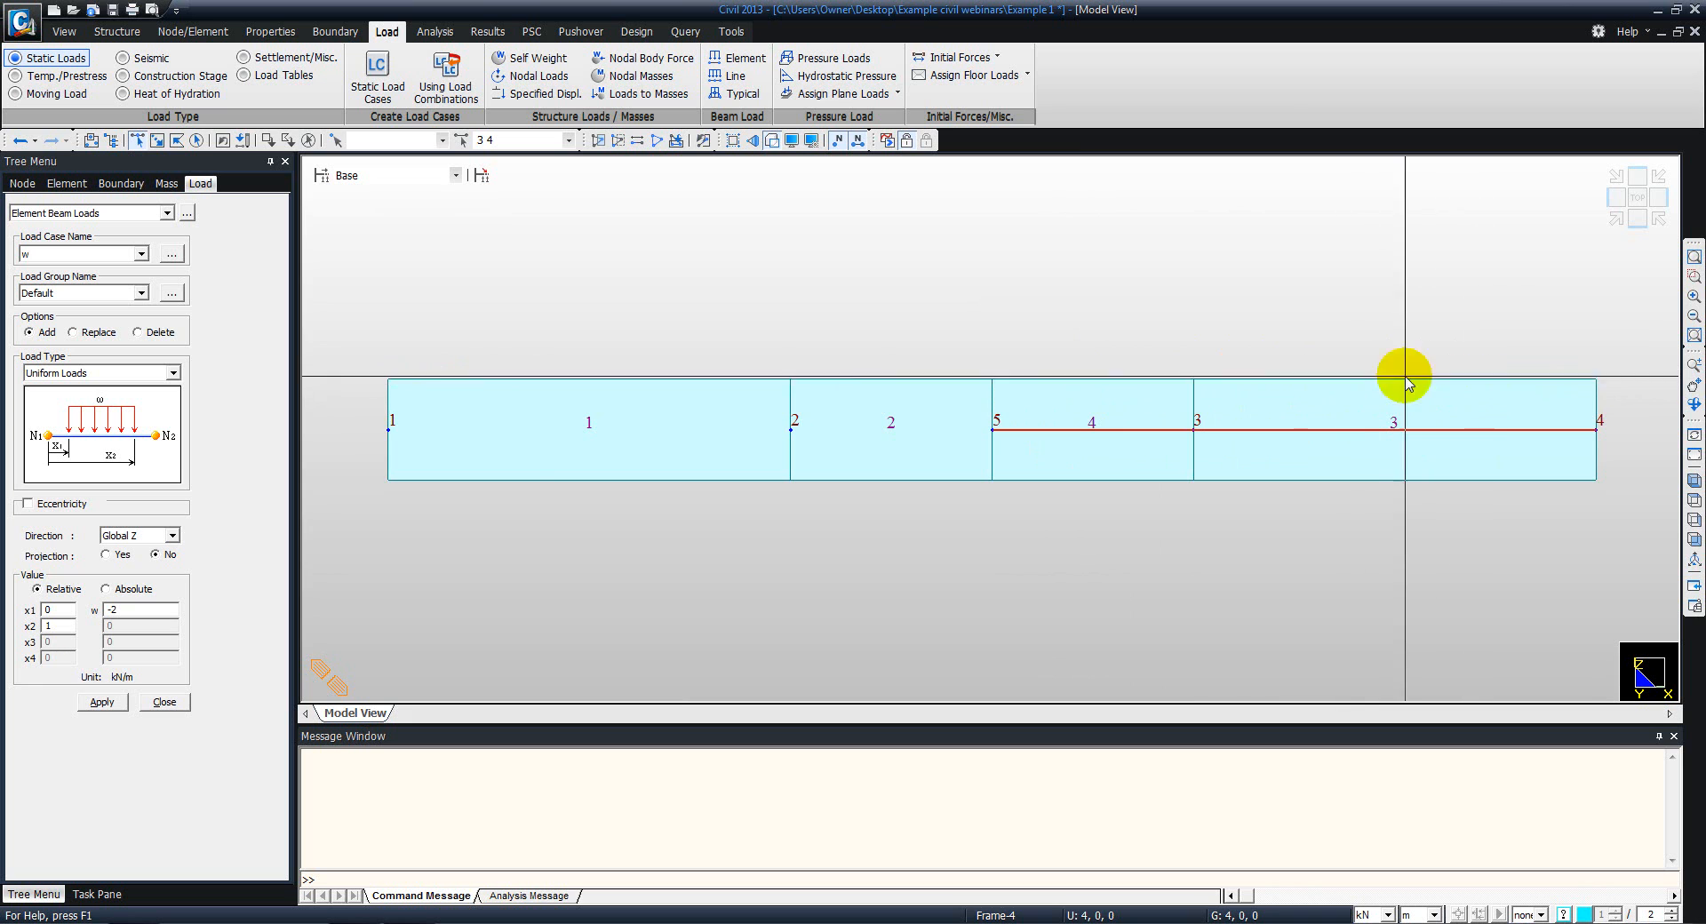
{"action": "left_click", "coordinate": [100, 702]}
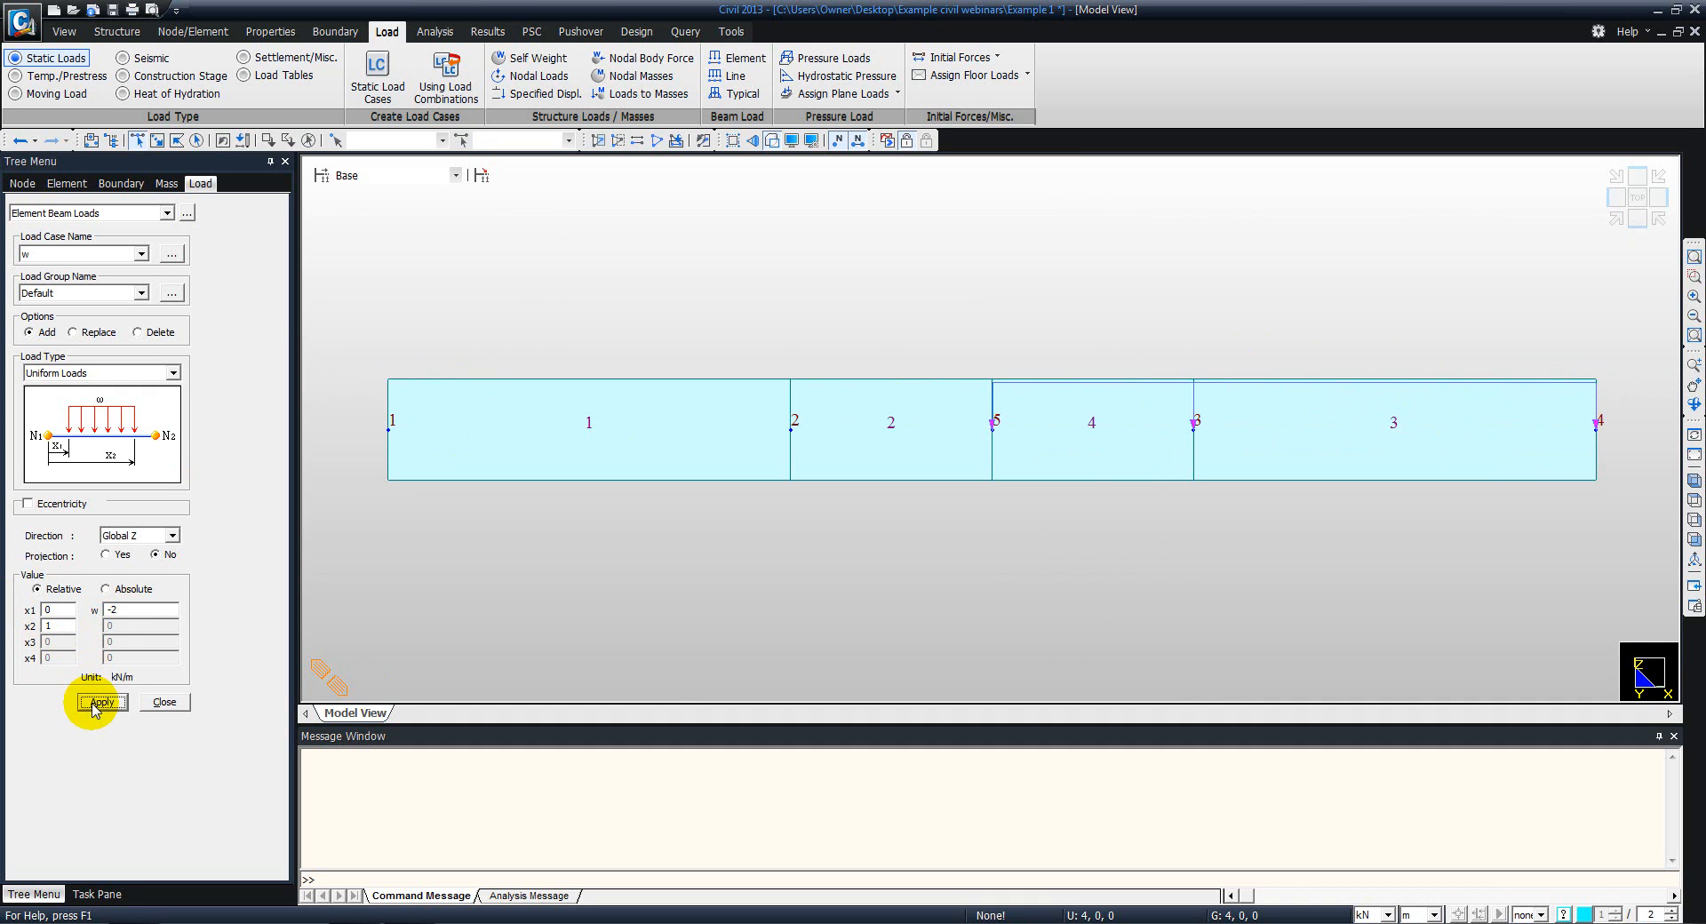
Turn off the rendered section display and the node and element numbers, and finish assigning element beam loads
{"action": "left_click", "coordinate": [774, 150]}
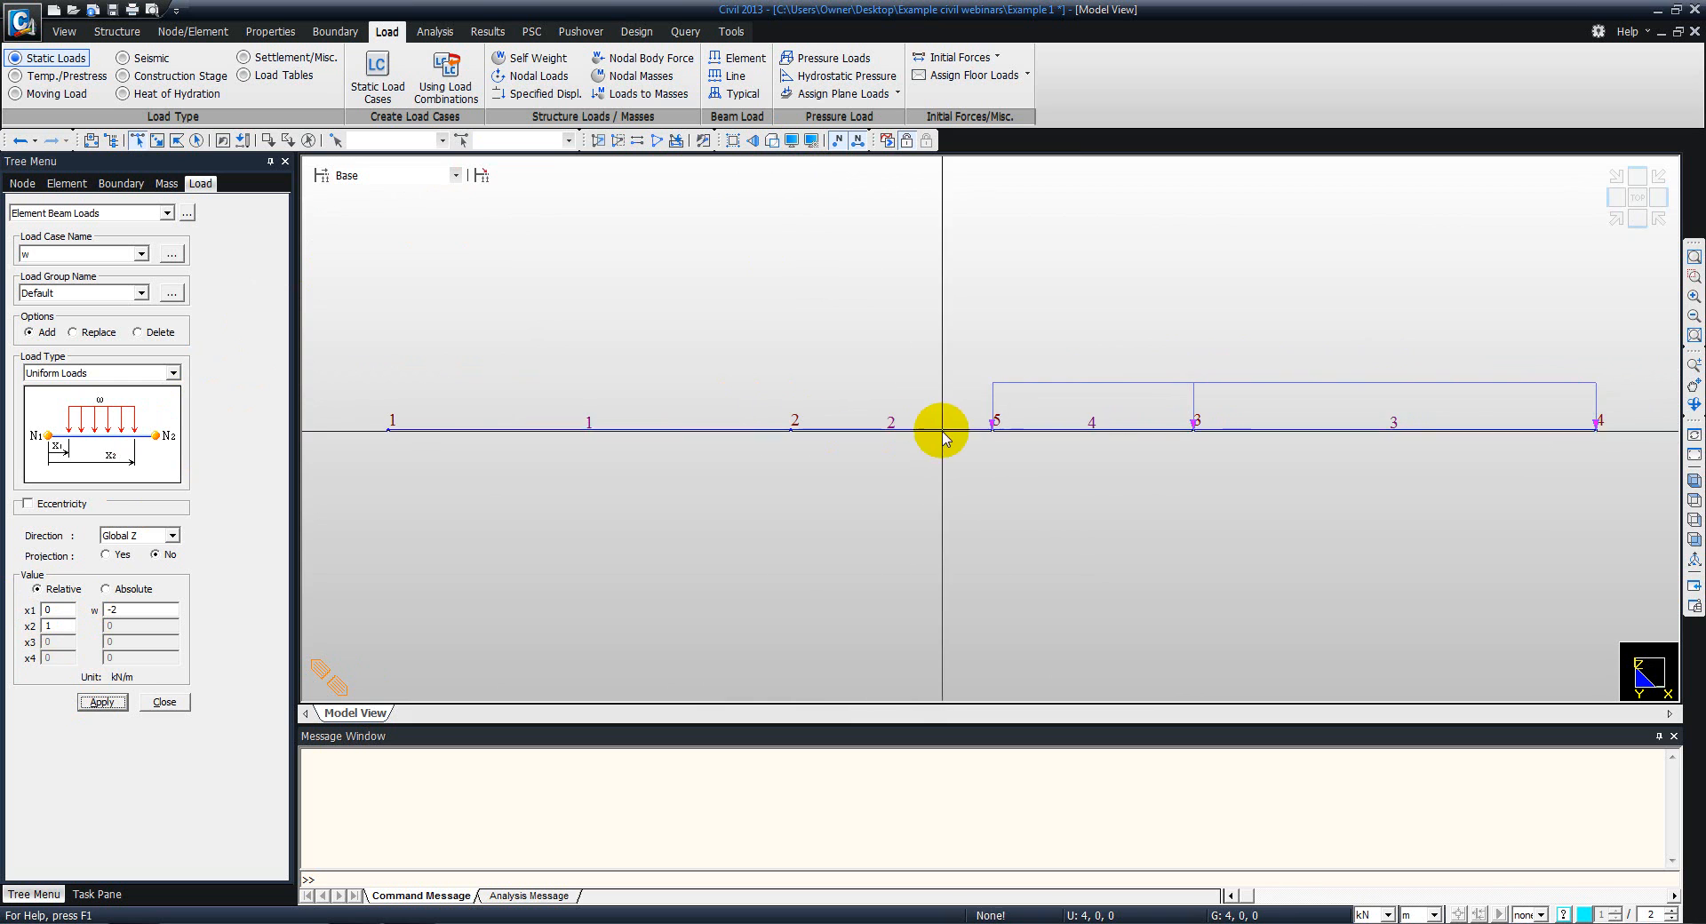
{"action": "left_click", "coordinate": [841, 143]}
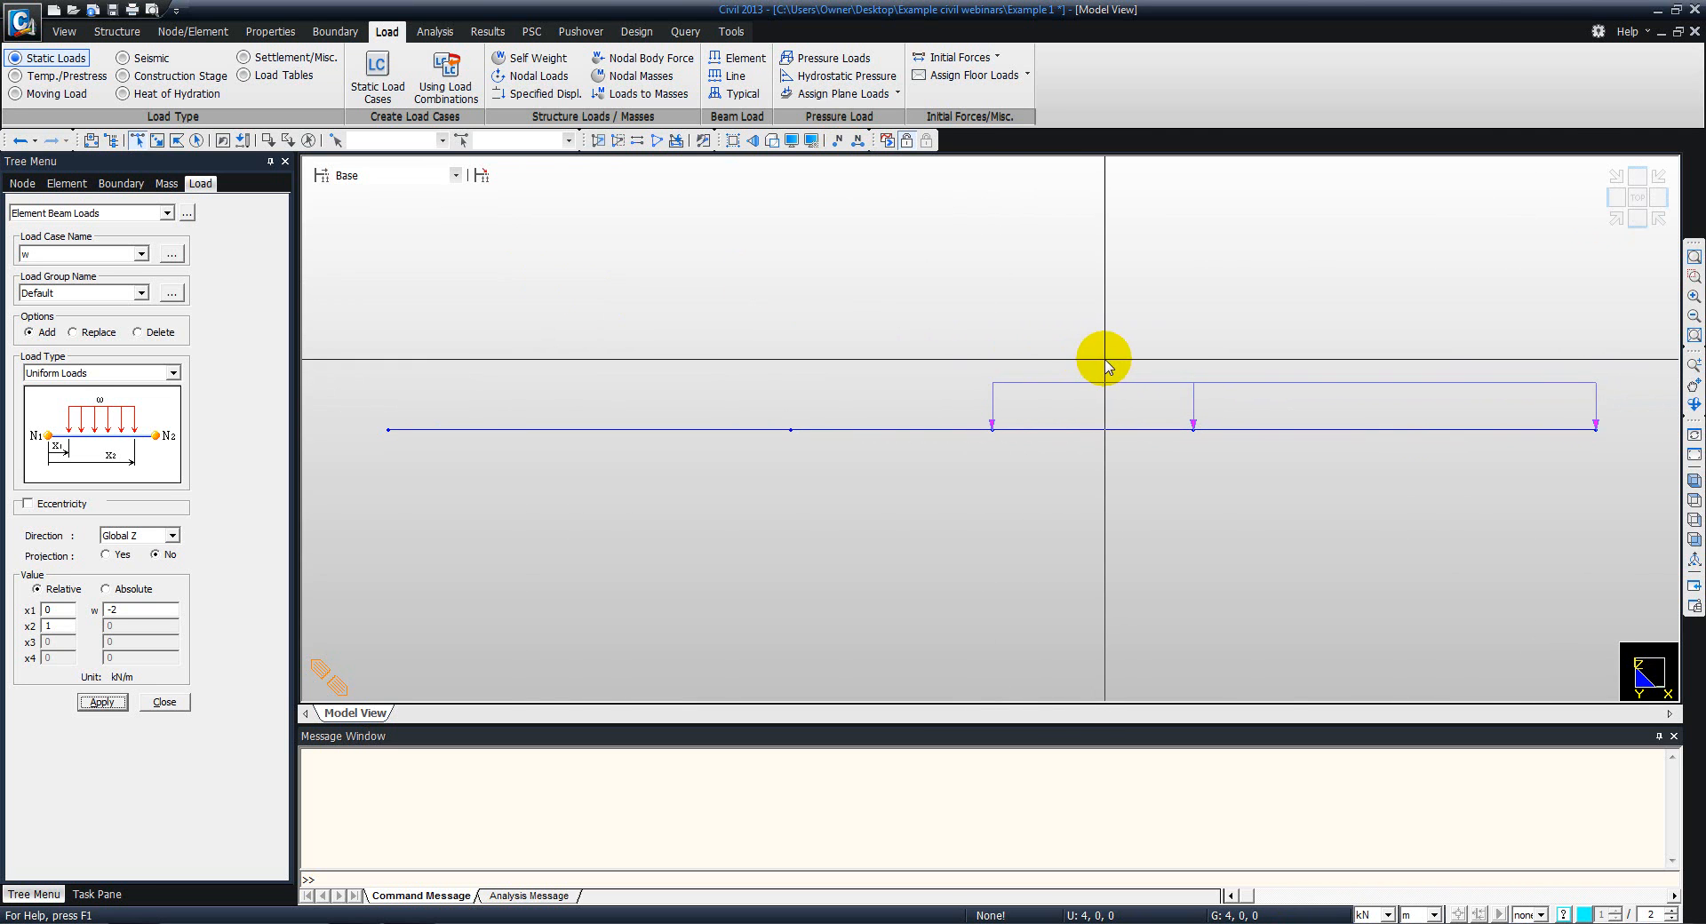
{"action": "left_click", "coordinate": [165, 704]}
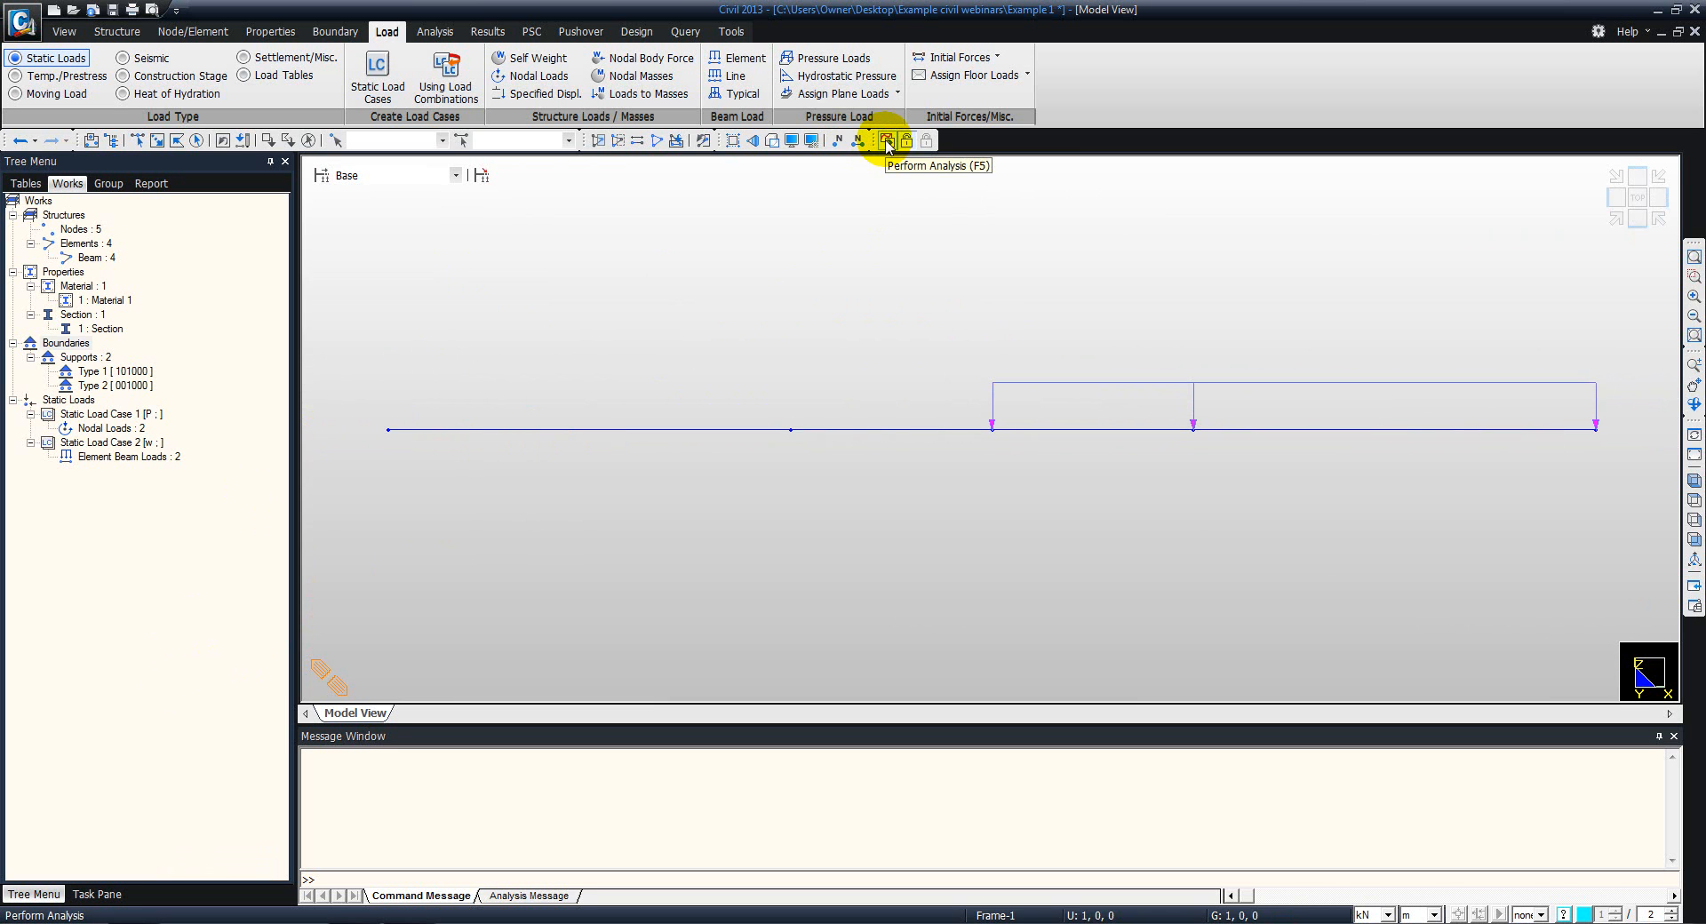
Perform the analysis of the beam model
{"action": "left_click", "coordinate": [431, 33]}
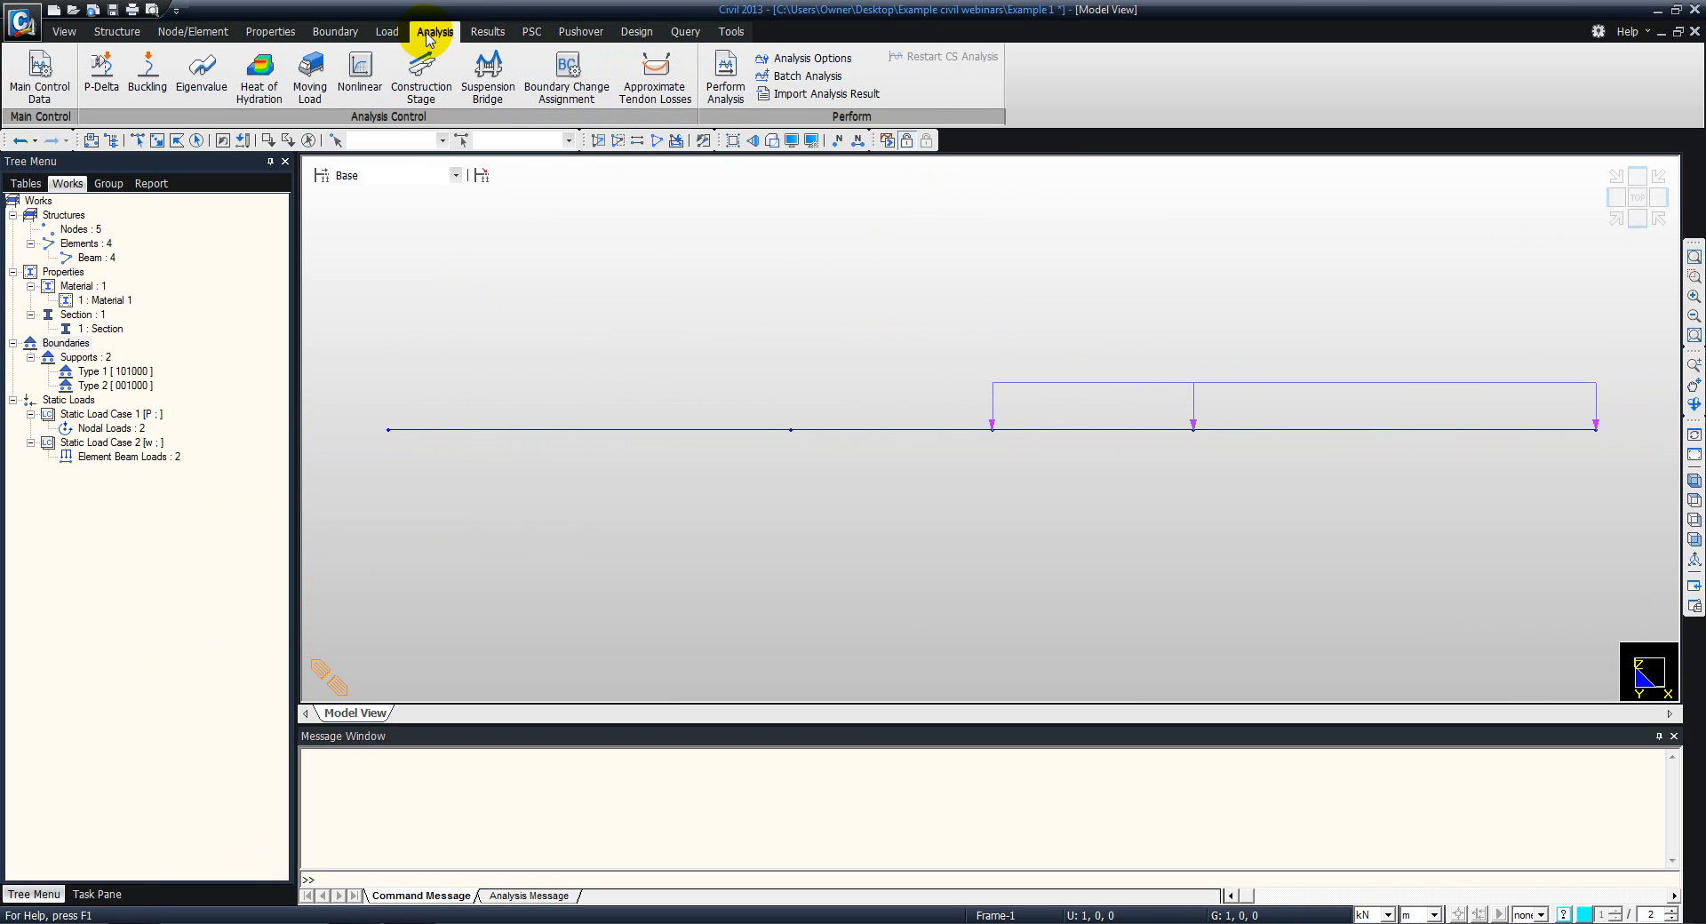
{"action": "left_click", "coordinate": [729, 93]}
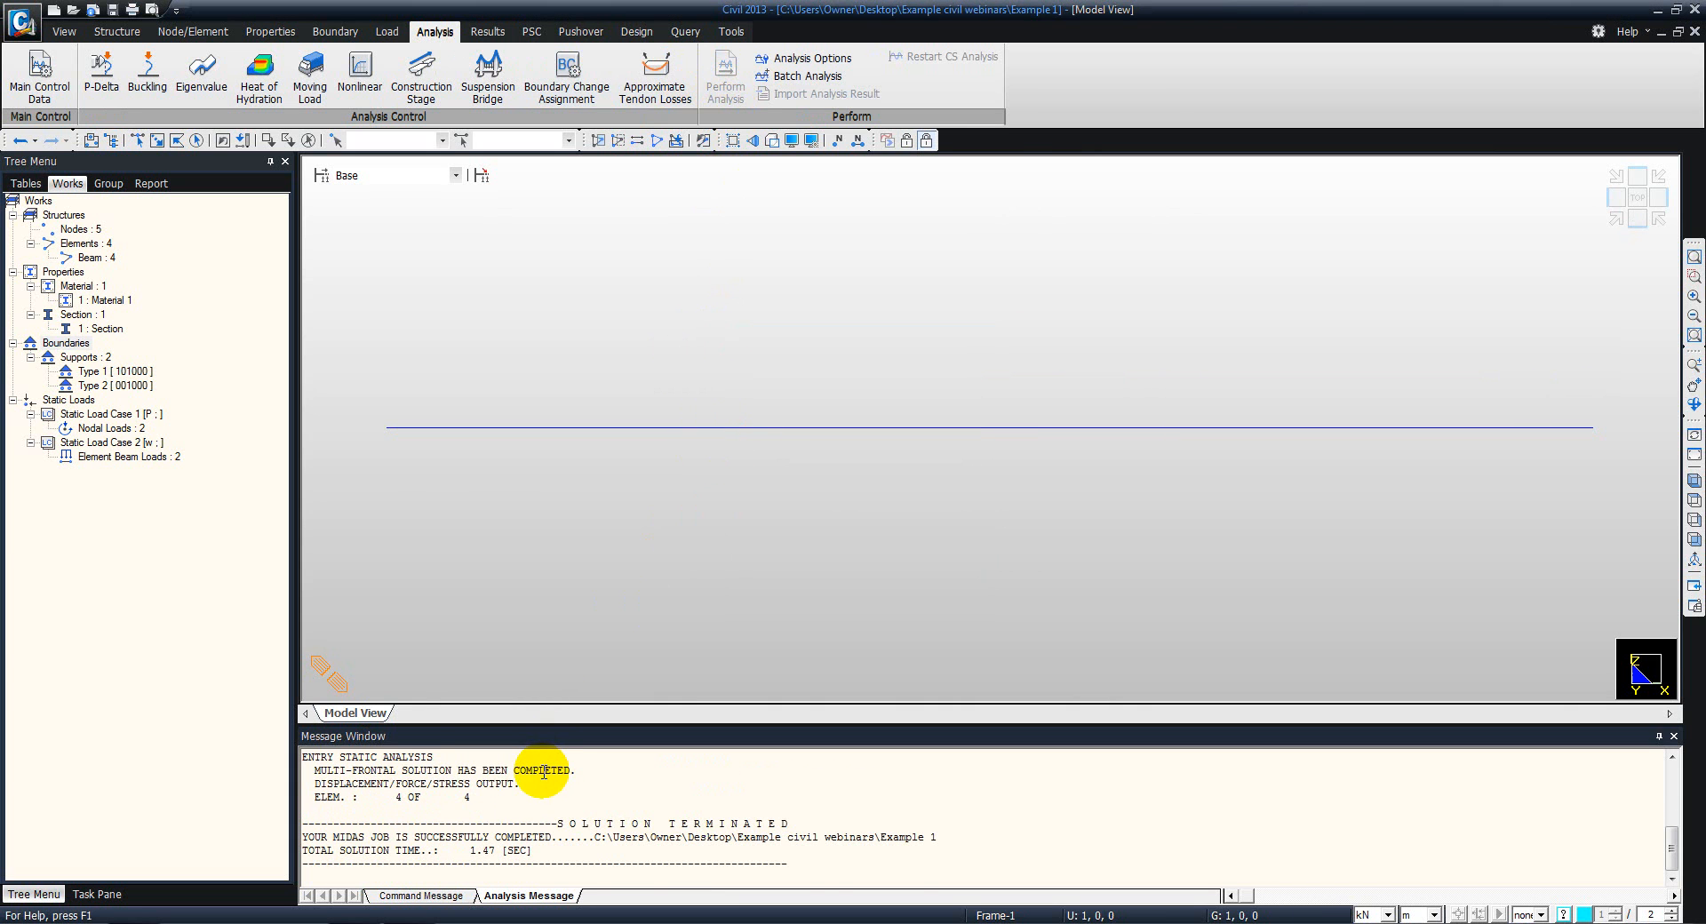
Review the analysis messages covering the static solution, the displacement, force and stress output, and the job completion
{"action": "scroll", "coordinate": [515, 777], "scroll_direction": "up", "scroll_amount": 3}
{"action": "scroll", "coordinate": [489, 775], "scroll_direction": "down", "scroll_amount": 3}
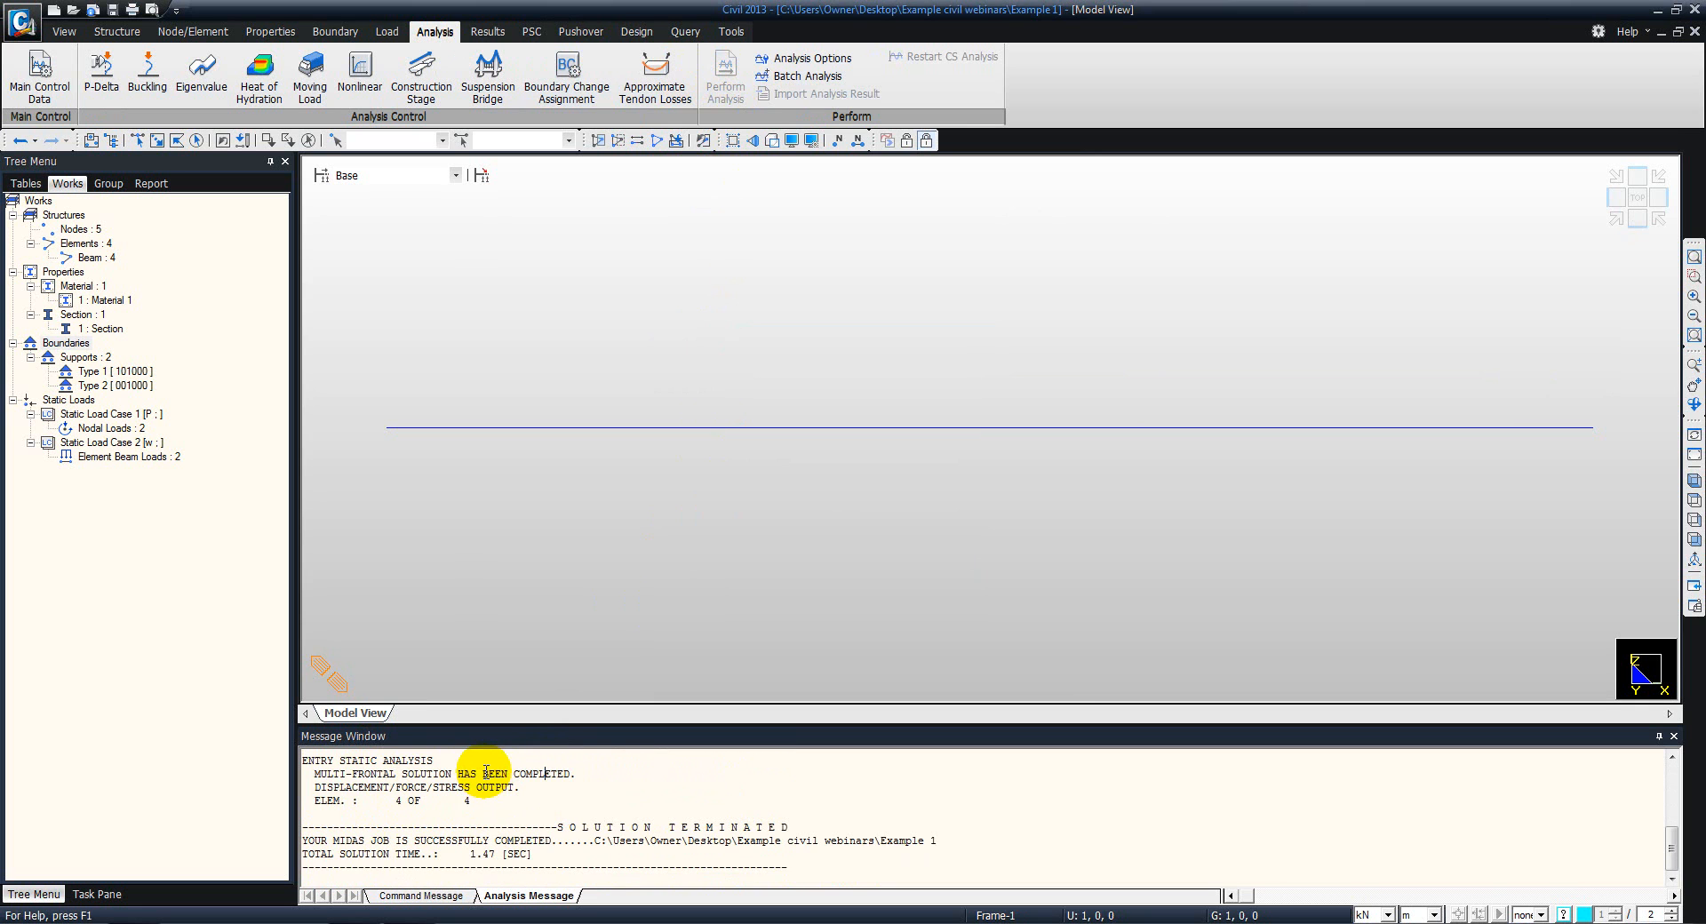
{"action": "left_click_drag", "start_coordinate": [471, 802], "coordinate": [295, 751]}
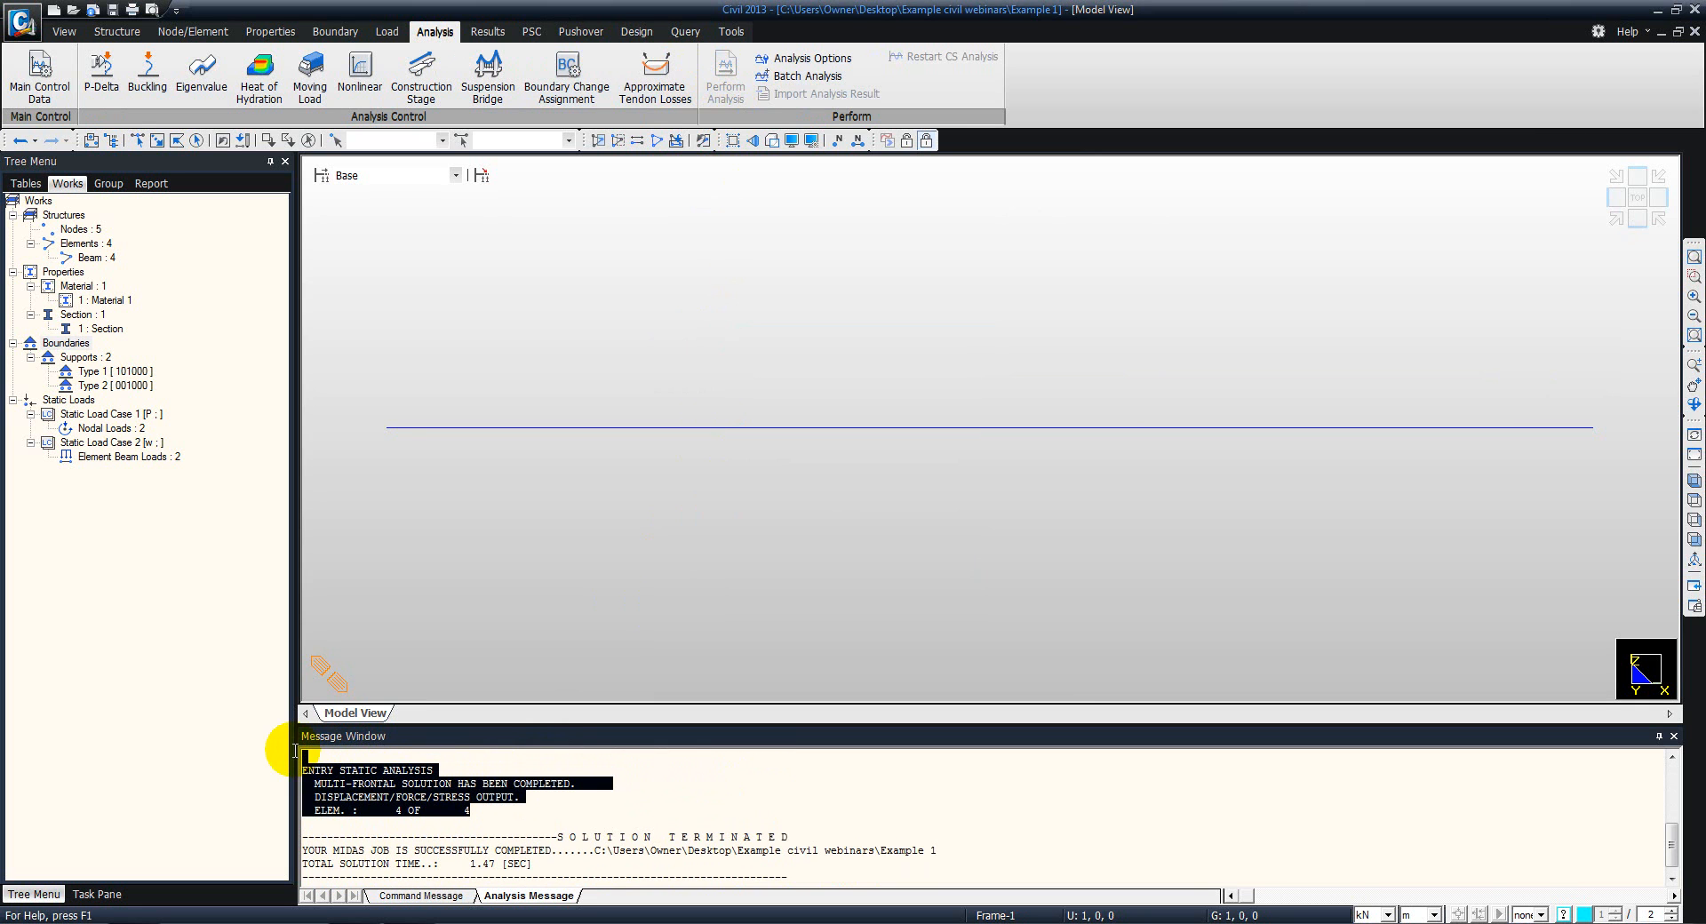
{"action": "mouse_move", "coordinate": [393, 430]}
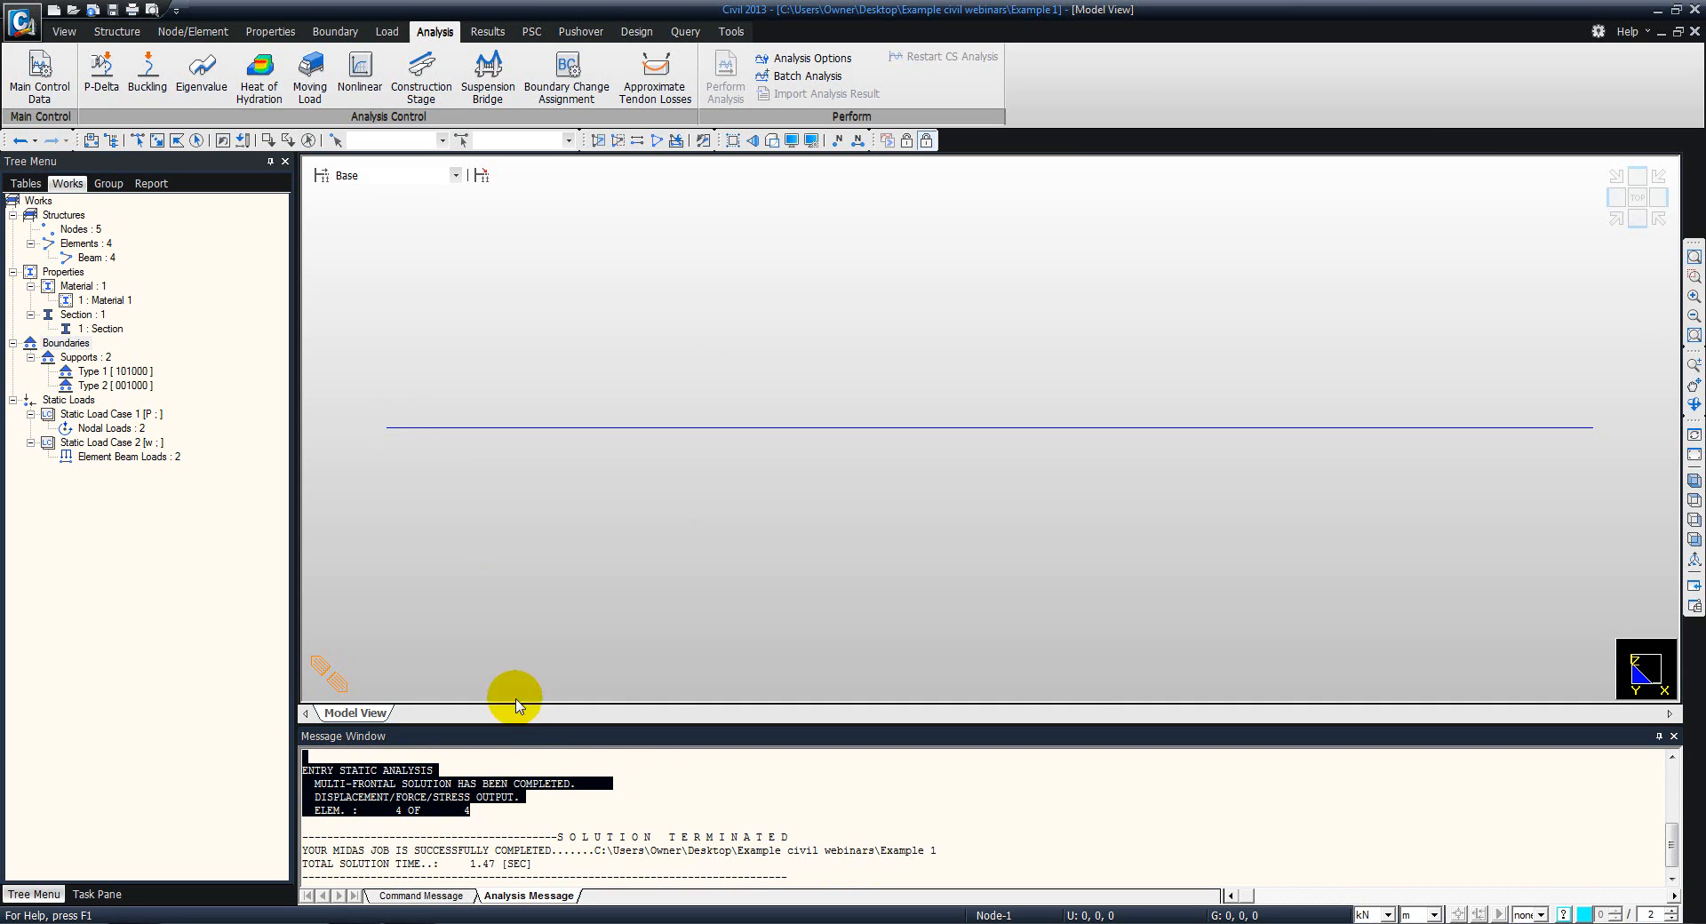
{"action": "left_click", "coordinate": [504, 814]}
{"action": "left_click_drag", "start_coordinate": [481, 813], "coordinate": [310, 763]}
{"action": "left_click", "coordinate": [316, 761]}
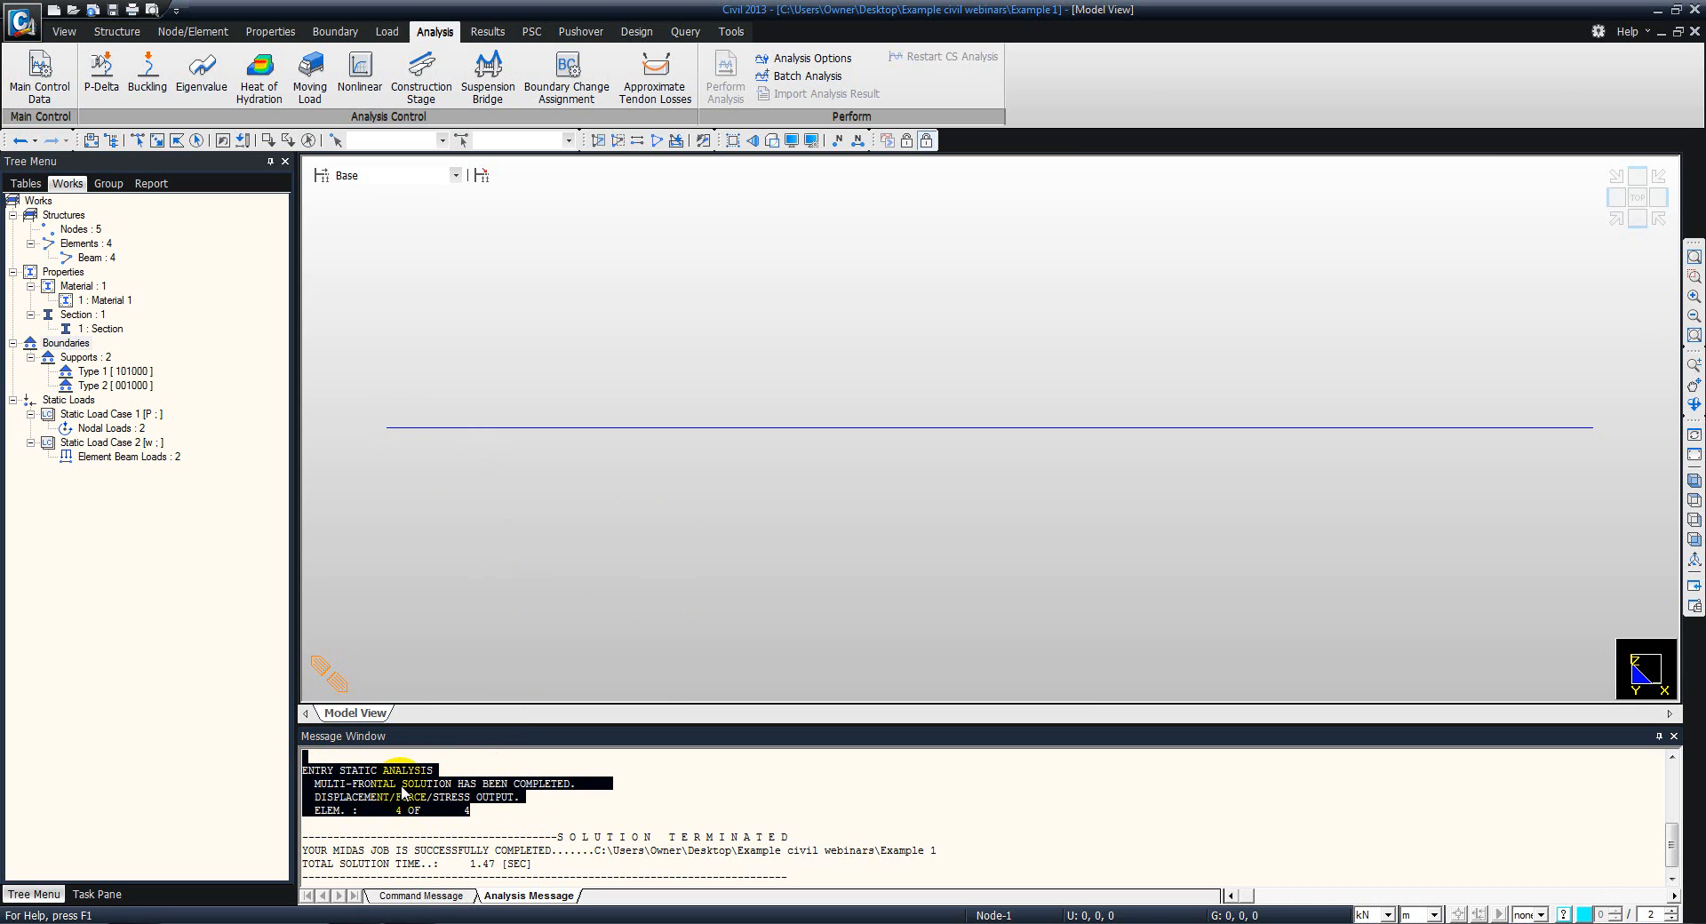
{"action": "scroll", "coordinate": [405, 796], "scroll_direction": "up", "scroll_amount": 3}
{"action": "scroll", "coordinate": [416, 805], "scroll_direction": "down", "scroll_amount": 1}
{"action": "scroll", "coordinate": [409, 797], "scroll_direction": "down", "scroll_amount": 3}
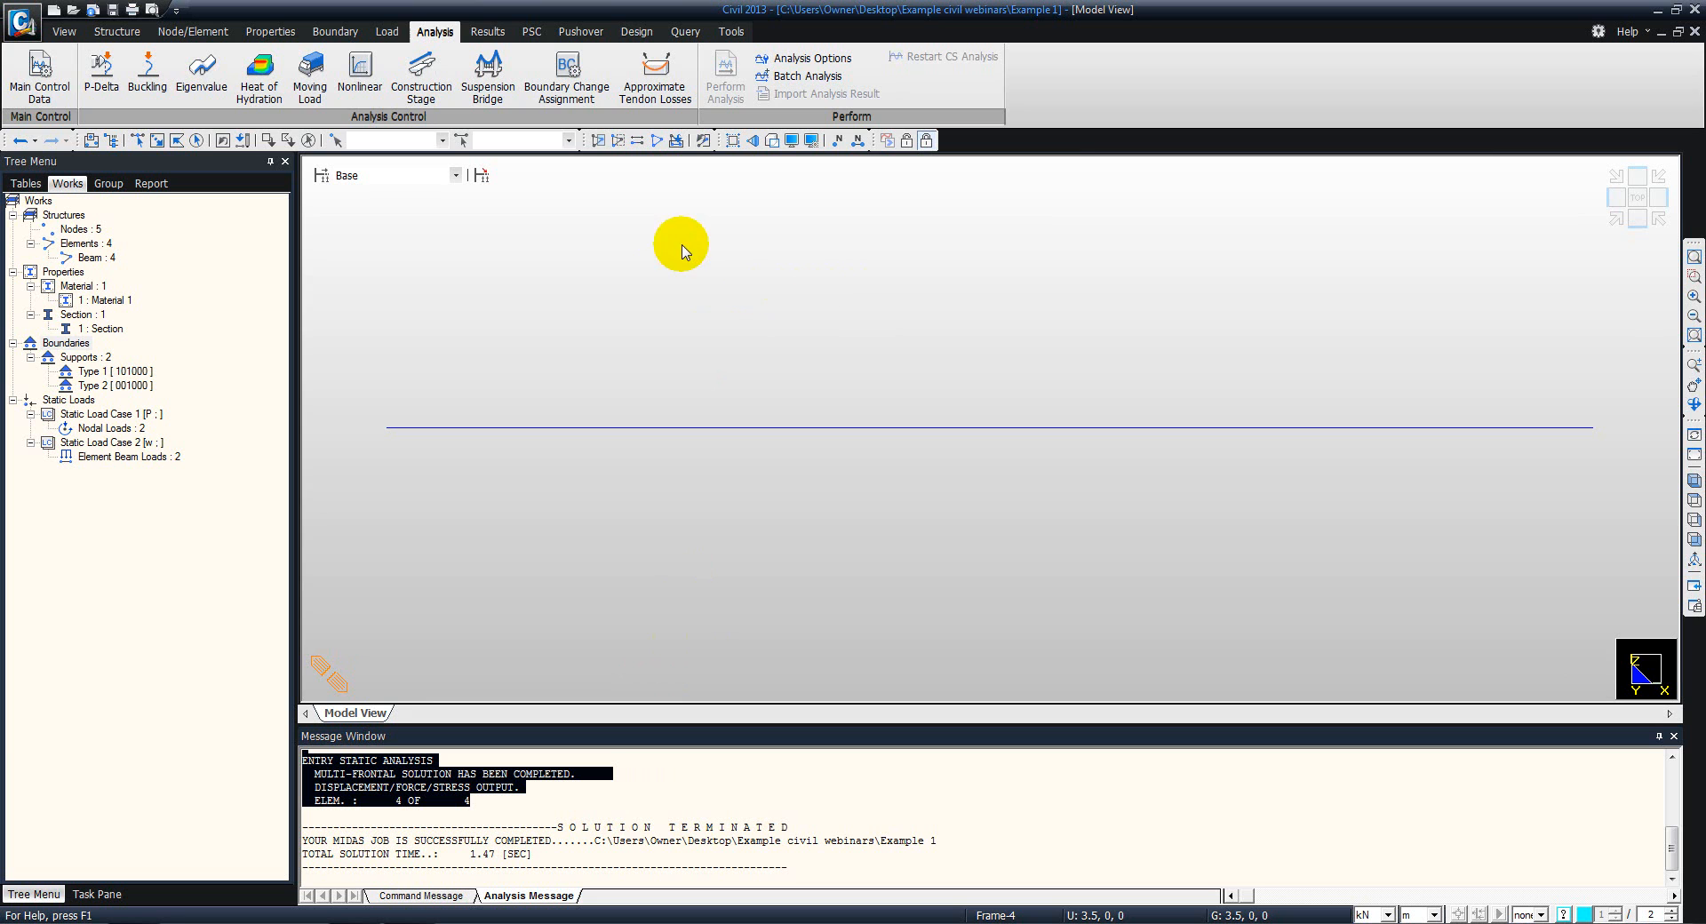
Display the FXYZ reaction forces for load case P with values shown to two decimal places
{"action": "left_click", "coordinate": [478, 33]}
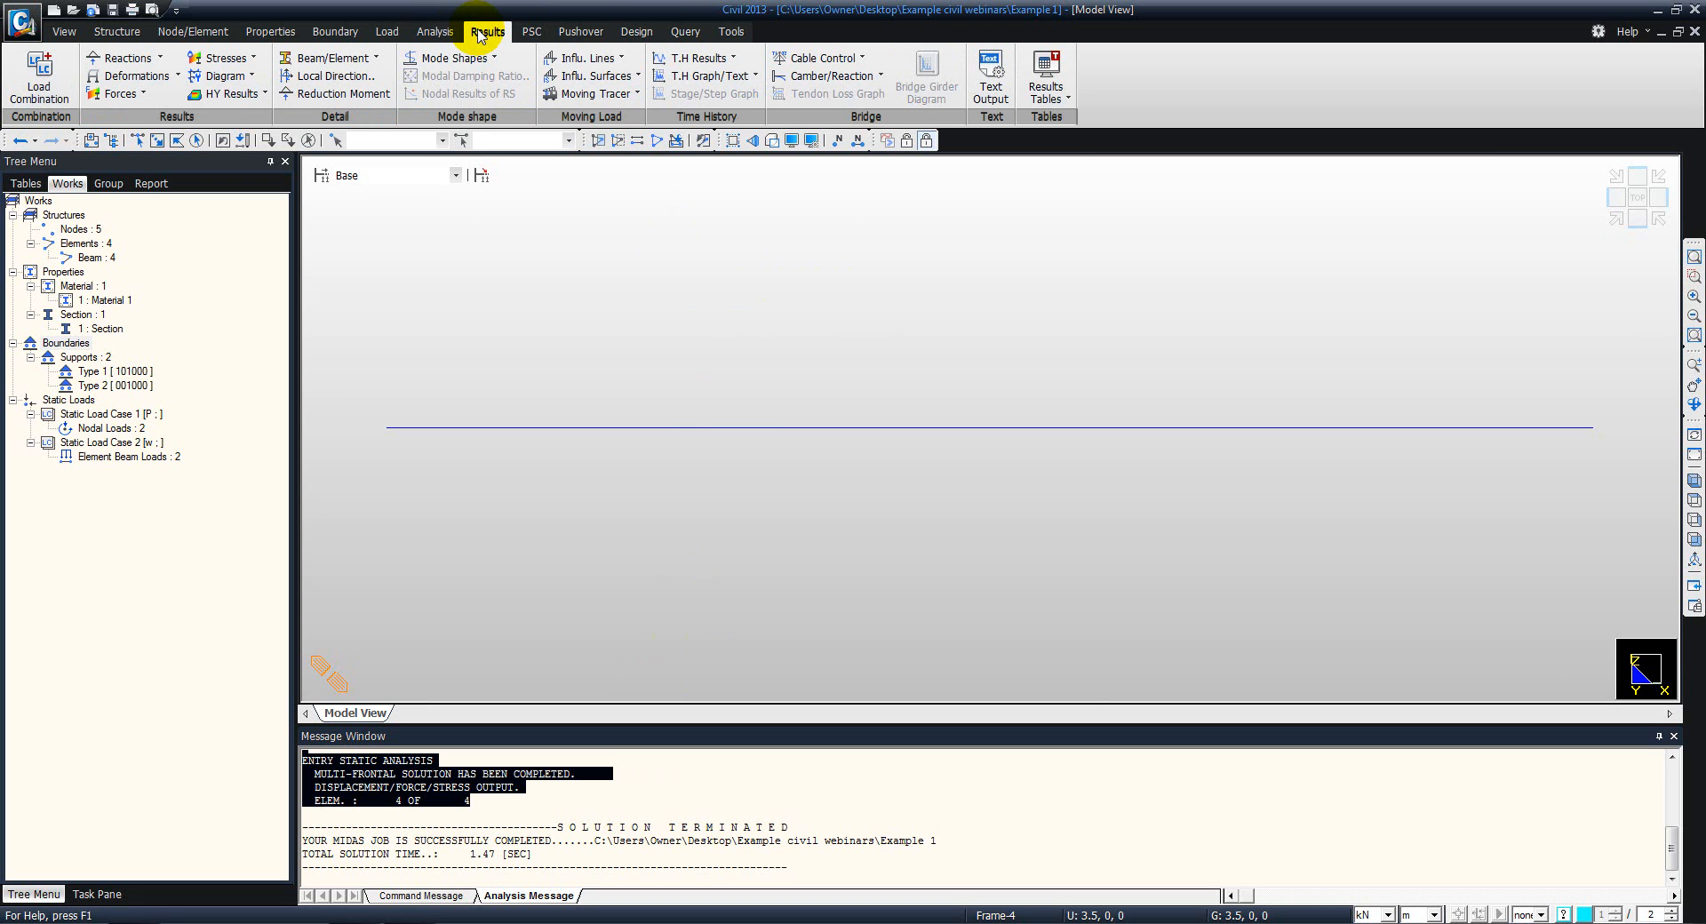
{"action": "left_click", "coordinate": [129, 59]}
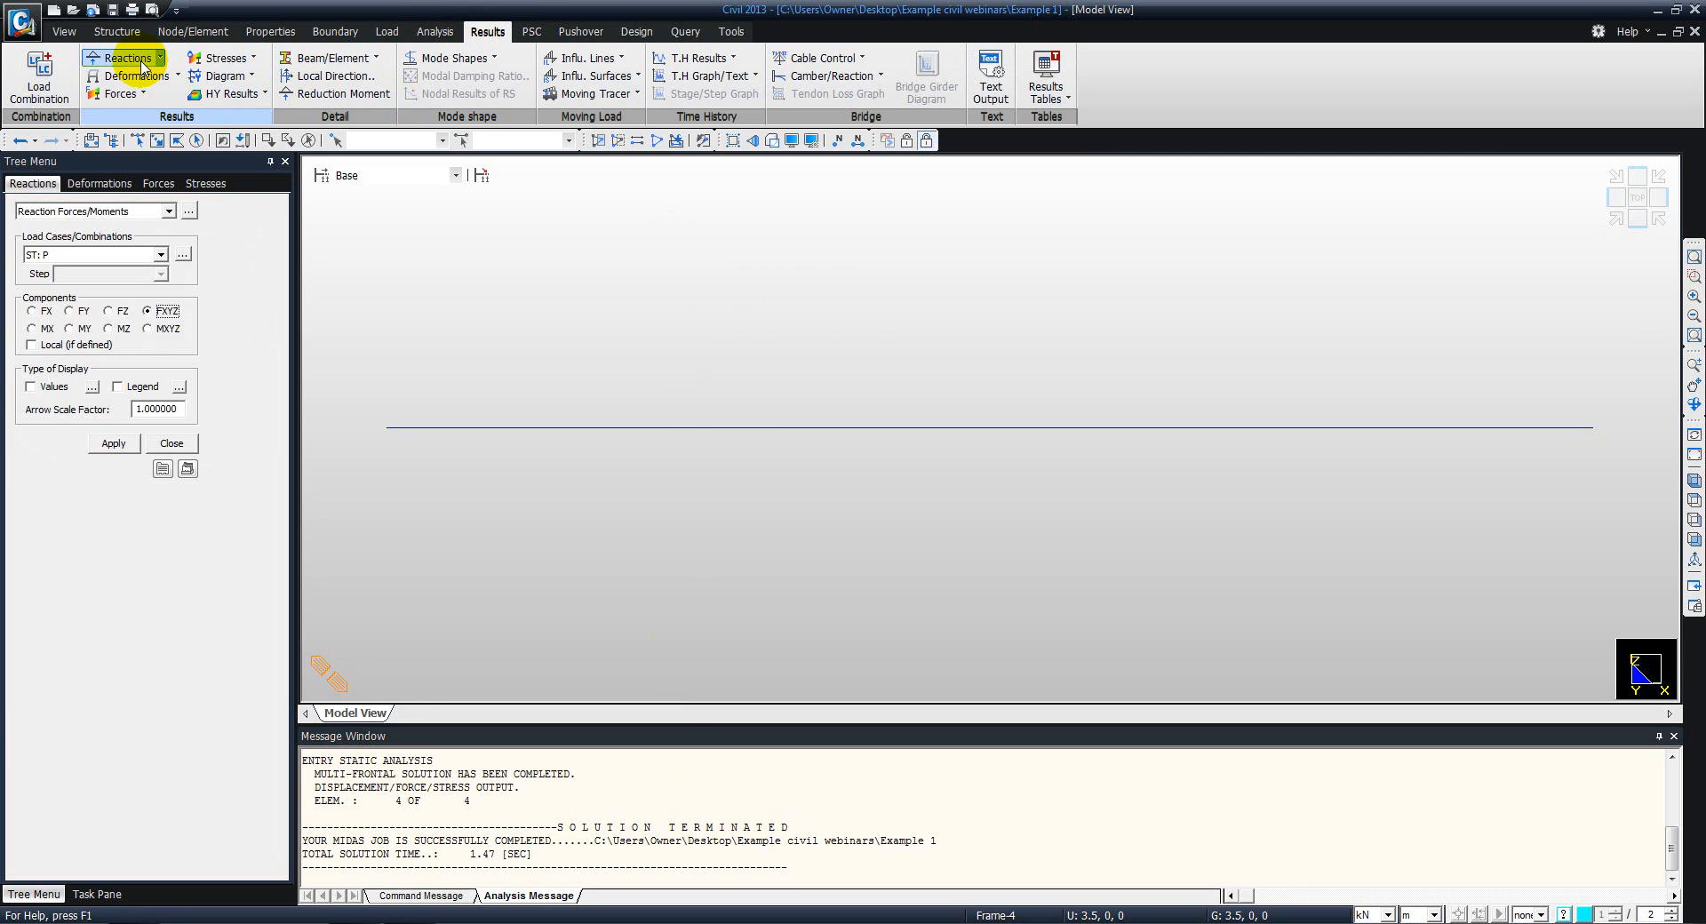
{"action": "left_click", "coordinate": [50, 259]}
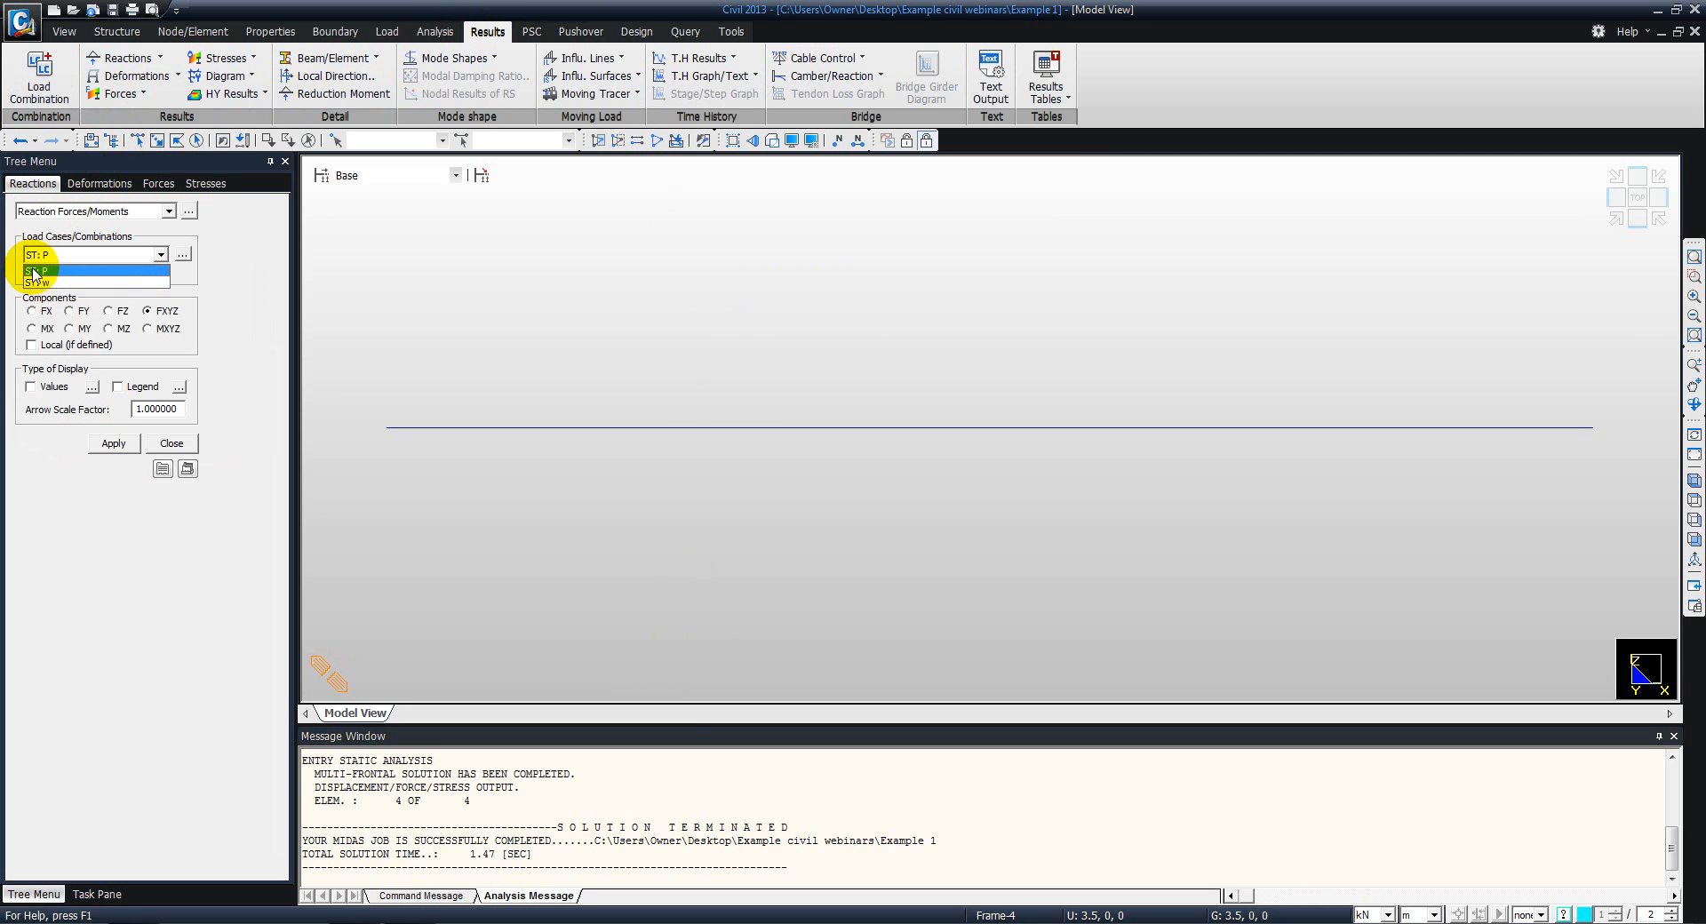
{"action": "left_click", "coordinate": [34, 271]}
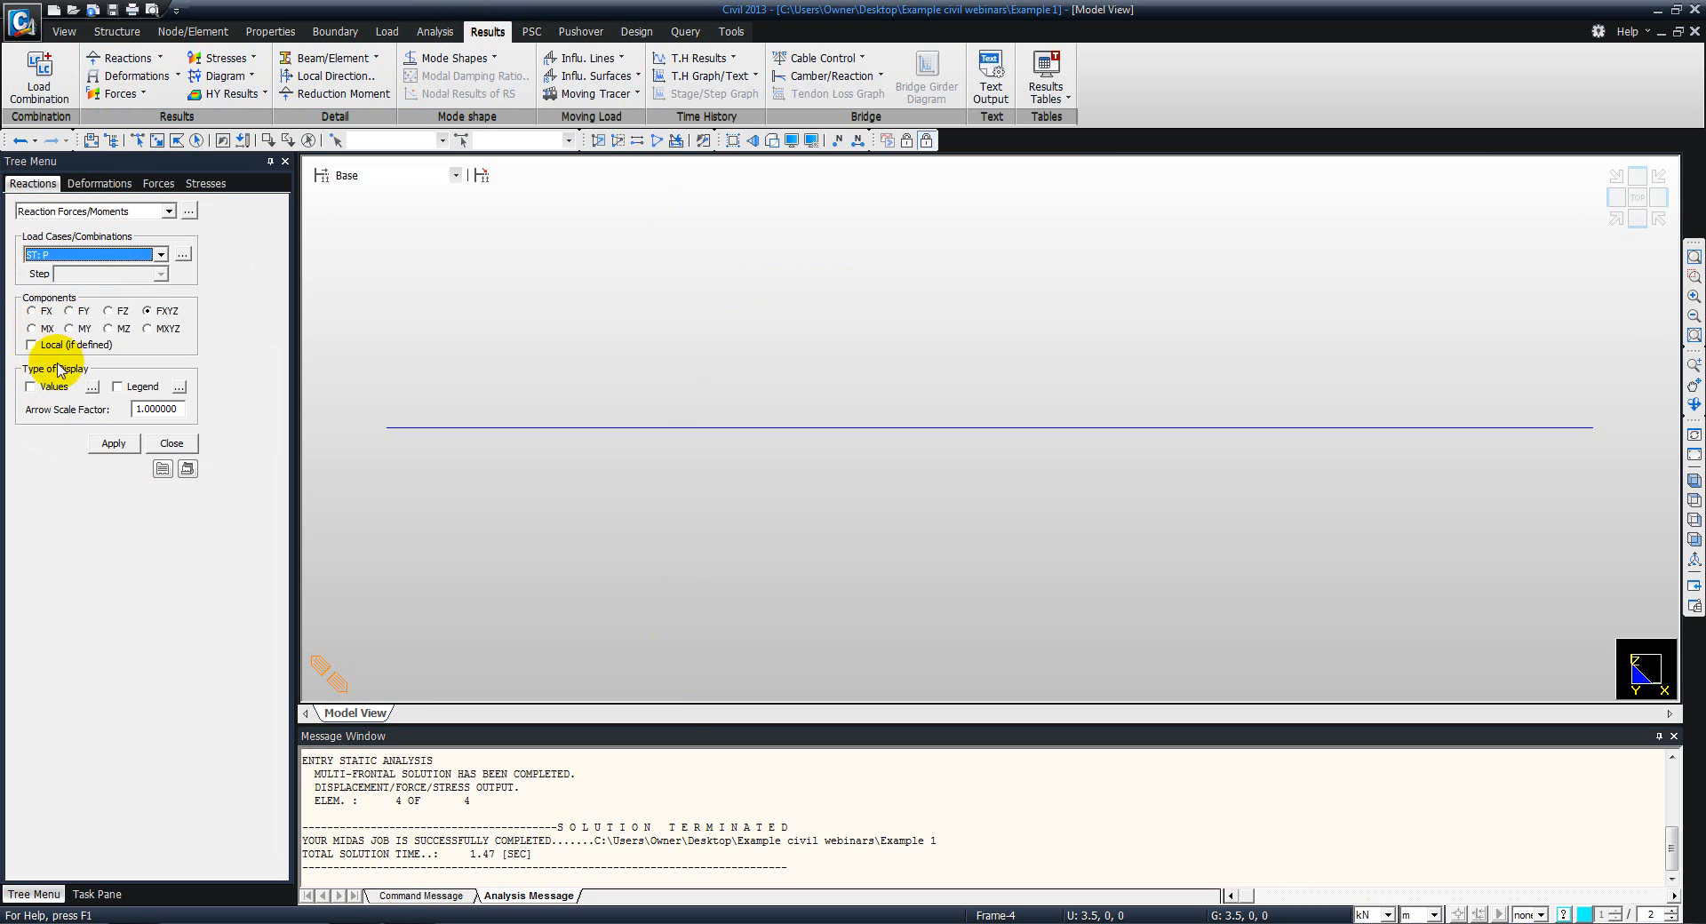
{"action": "left_click", "coordinate": [32, 387]}
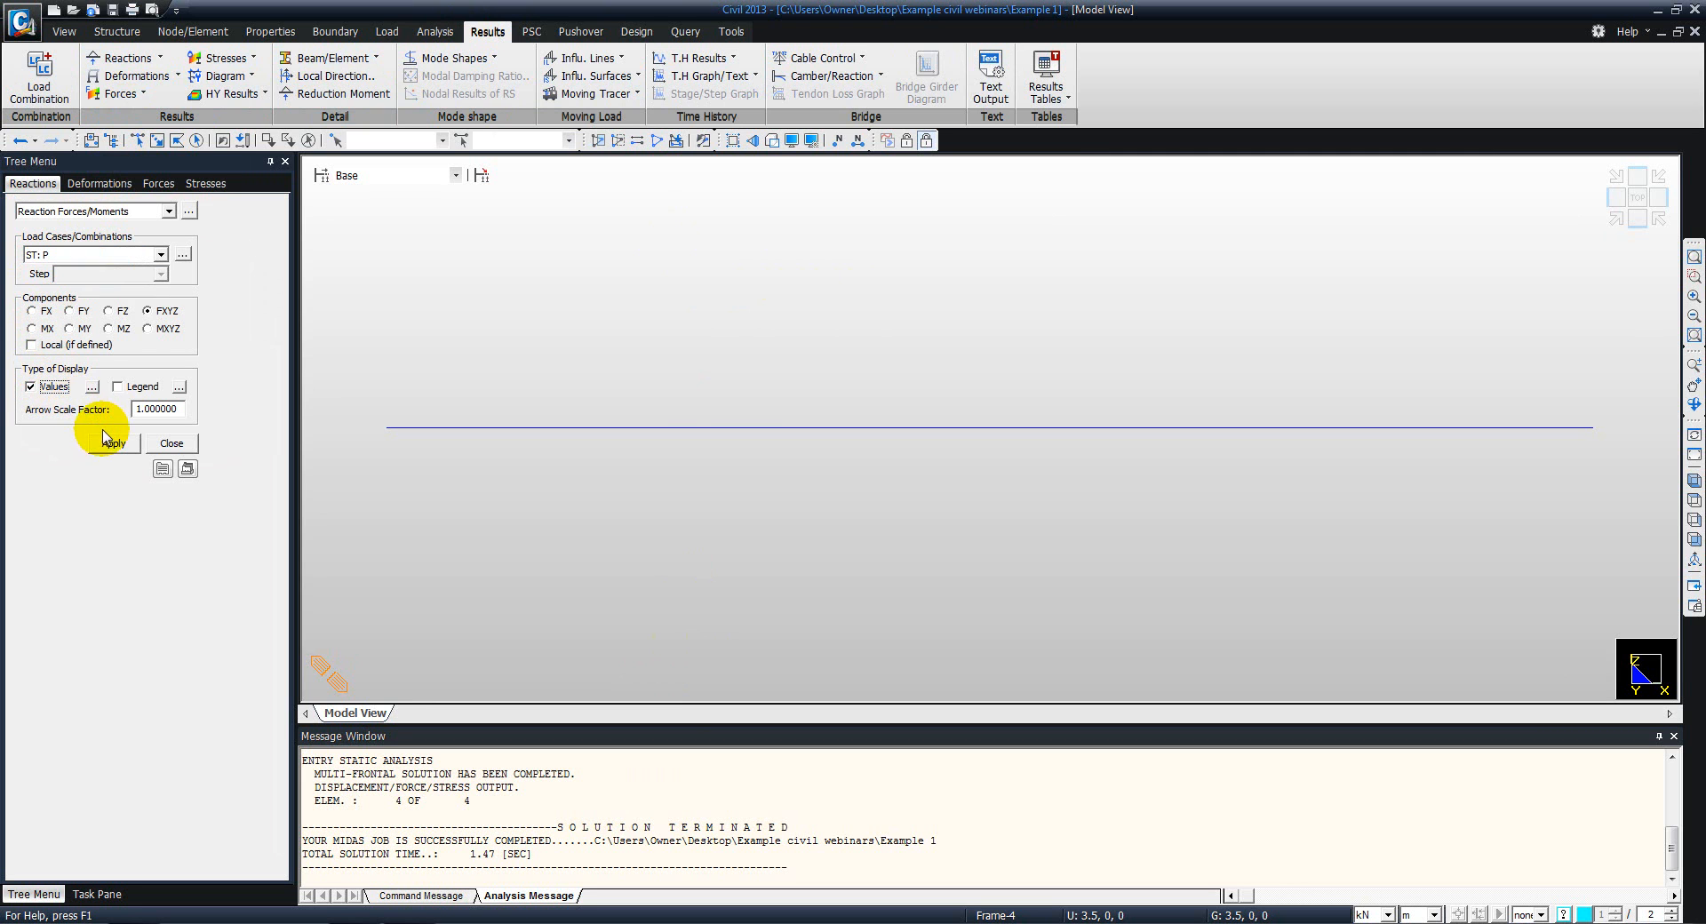
{"action": "left_click", "coordinate": [91, 387]}
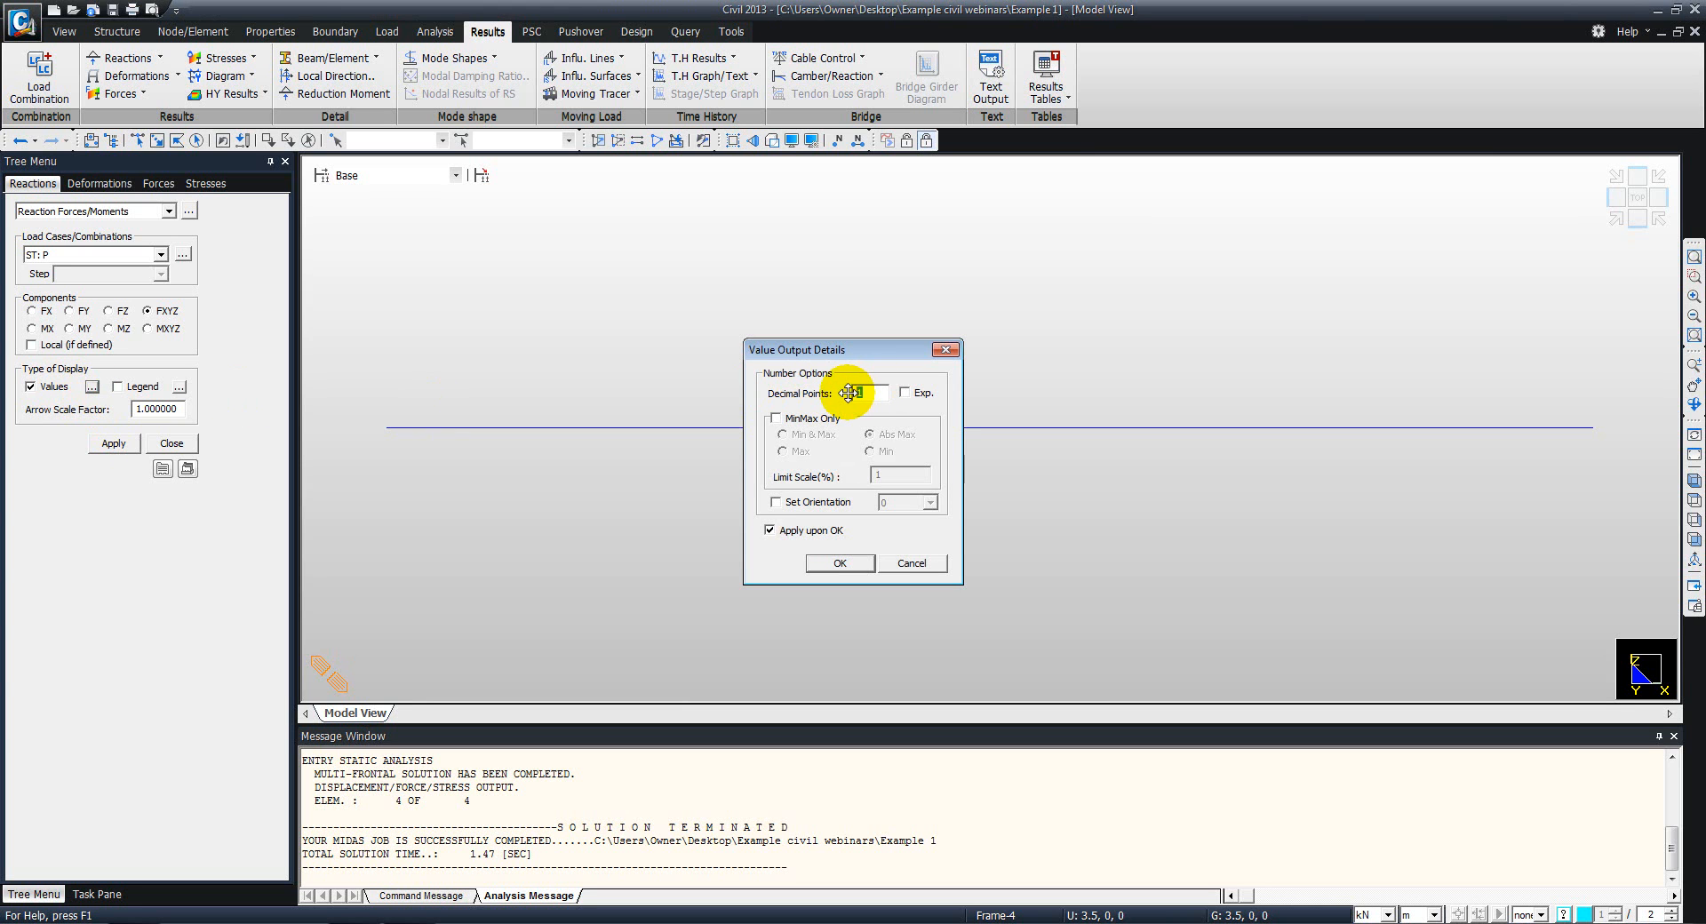
{"action": "left_click", "coordinate": [843, 563]}
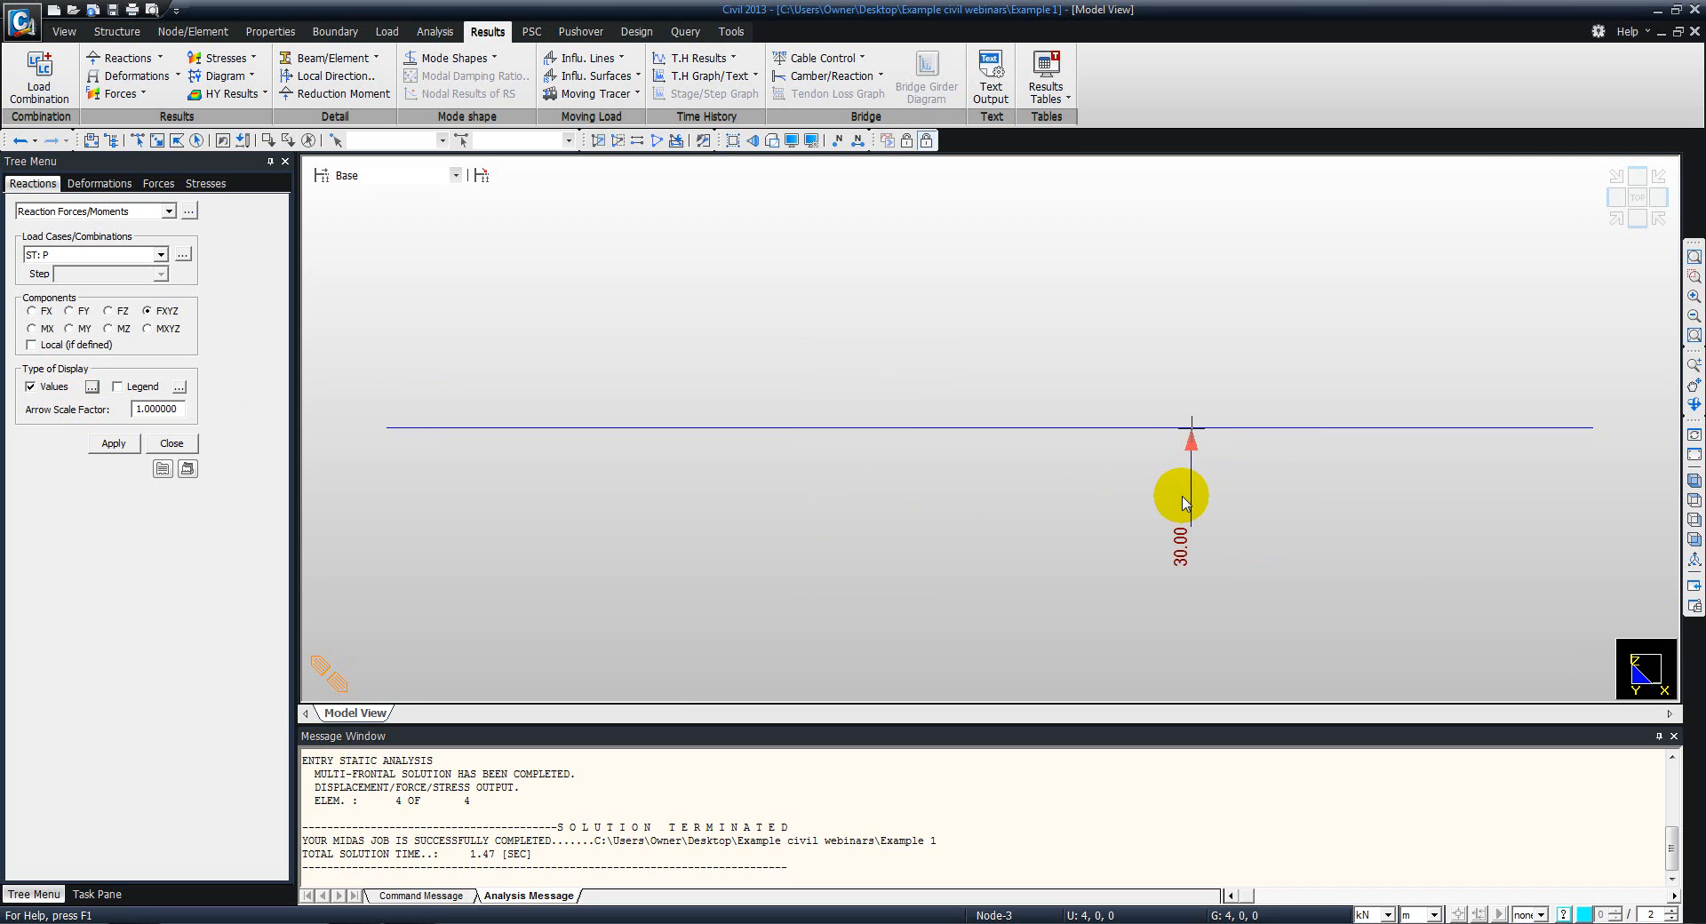
{"action": "mouse_move", "coordinate": [1184, 503]}
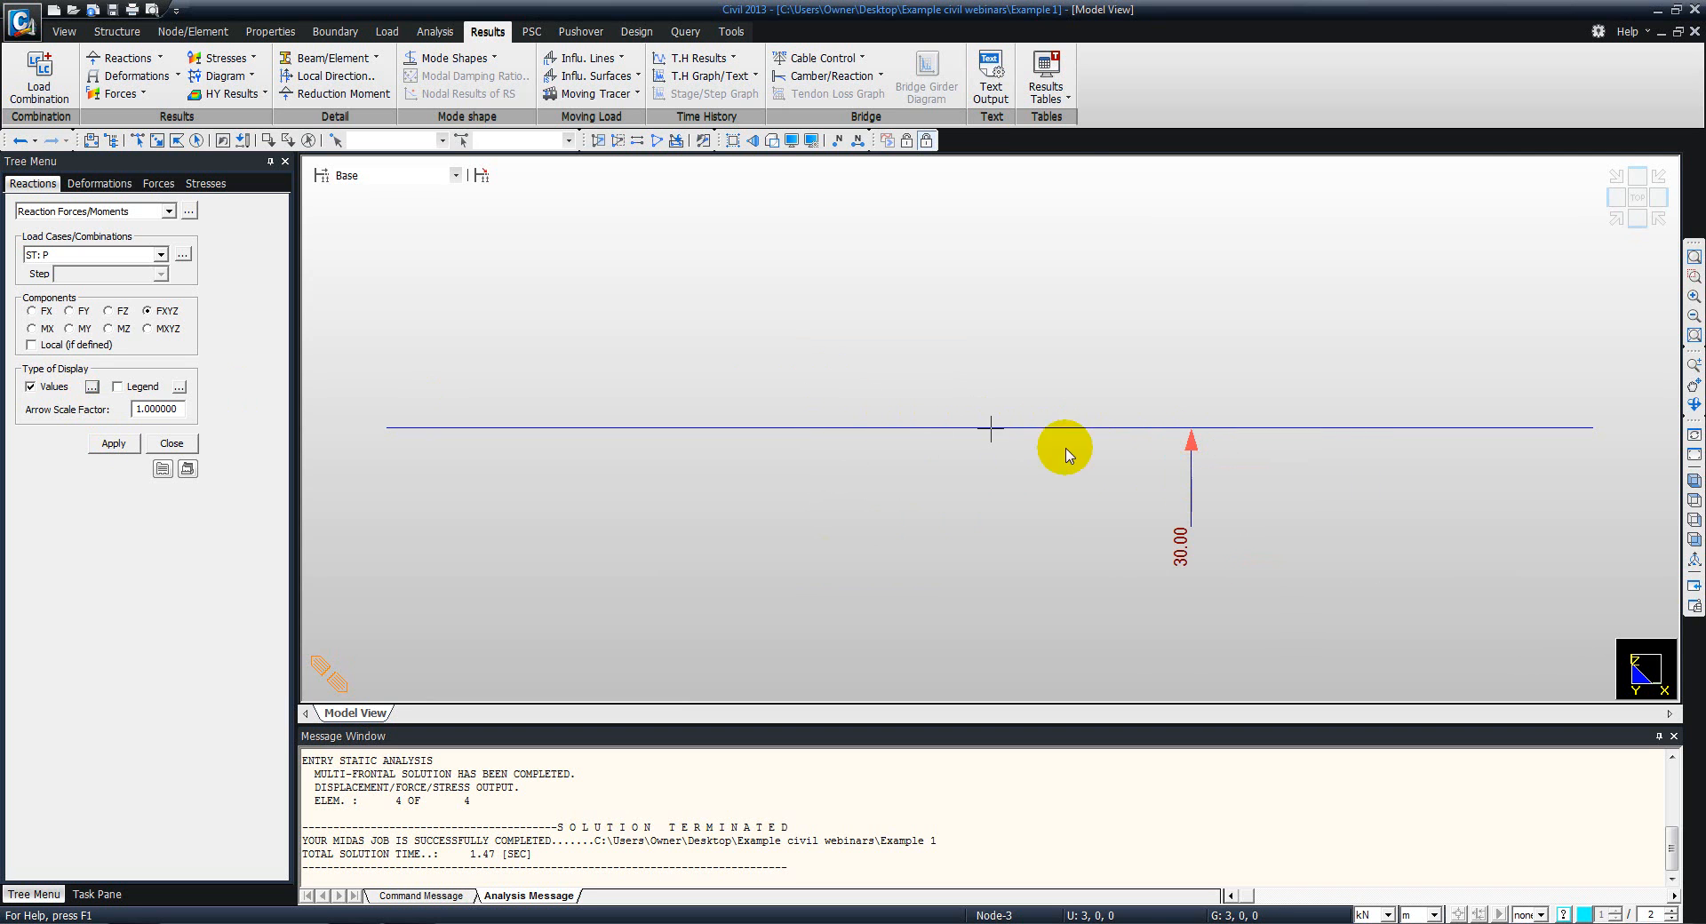
Display the FXYZ reaction forces for load case w with values and examine them along the beam
{"action": "left_click", "coordinate": [94, 255]}
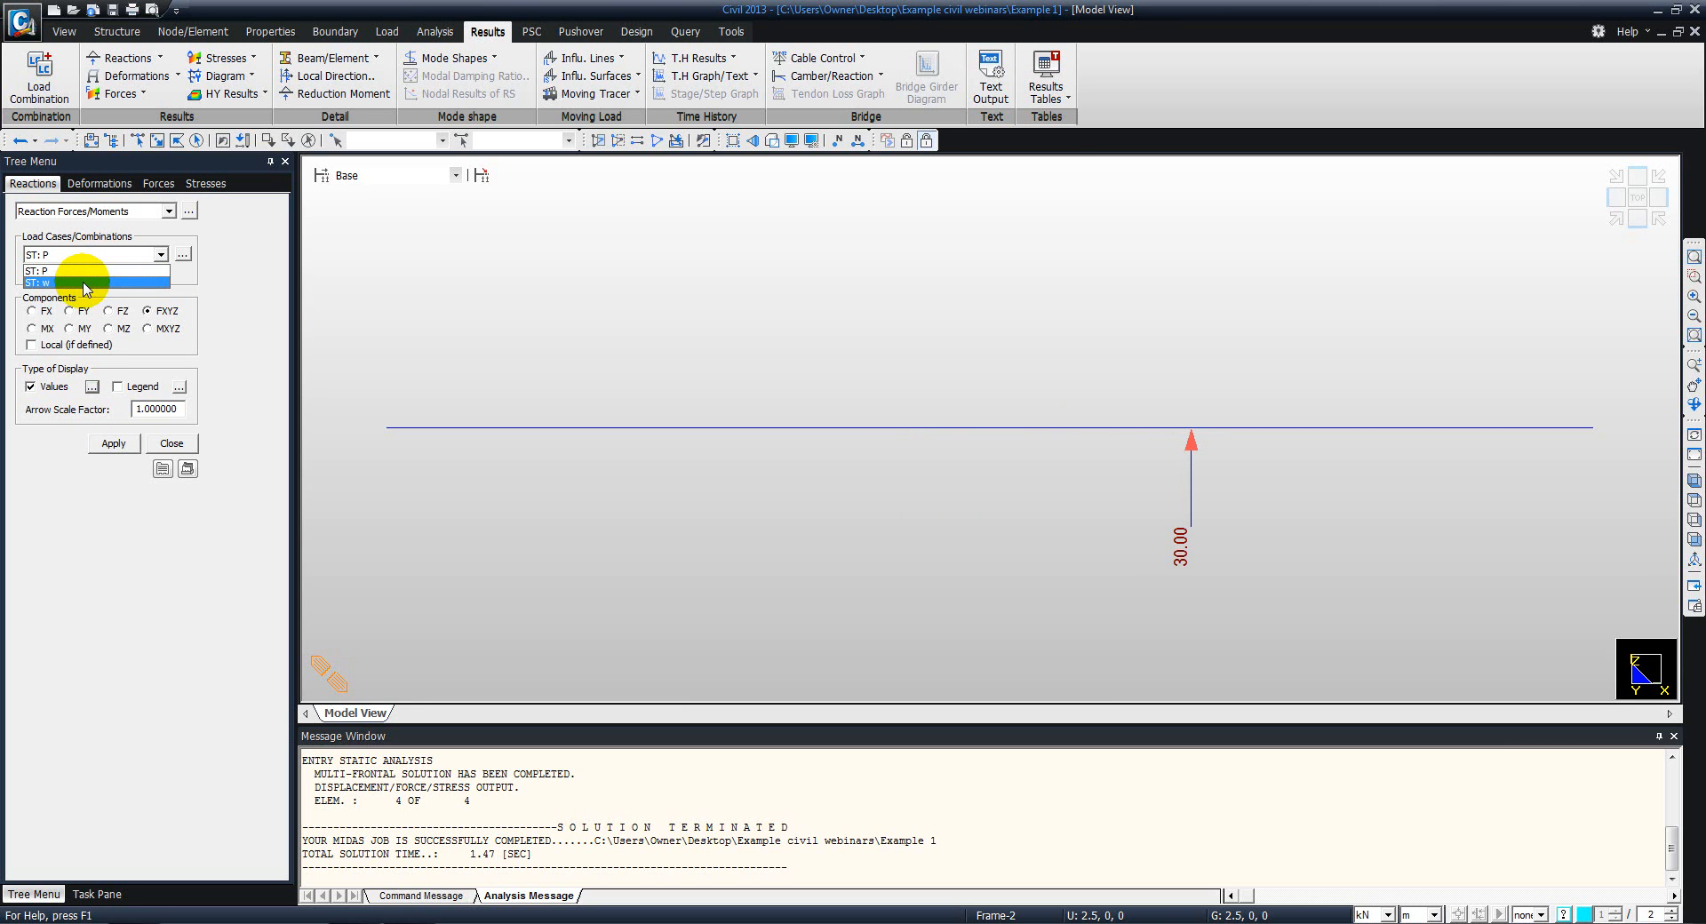
{"action": "left_click", "coordinate": [86, 283]}
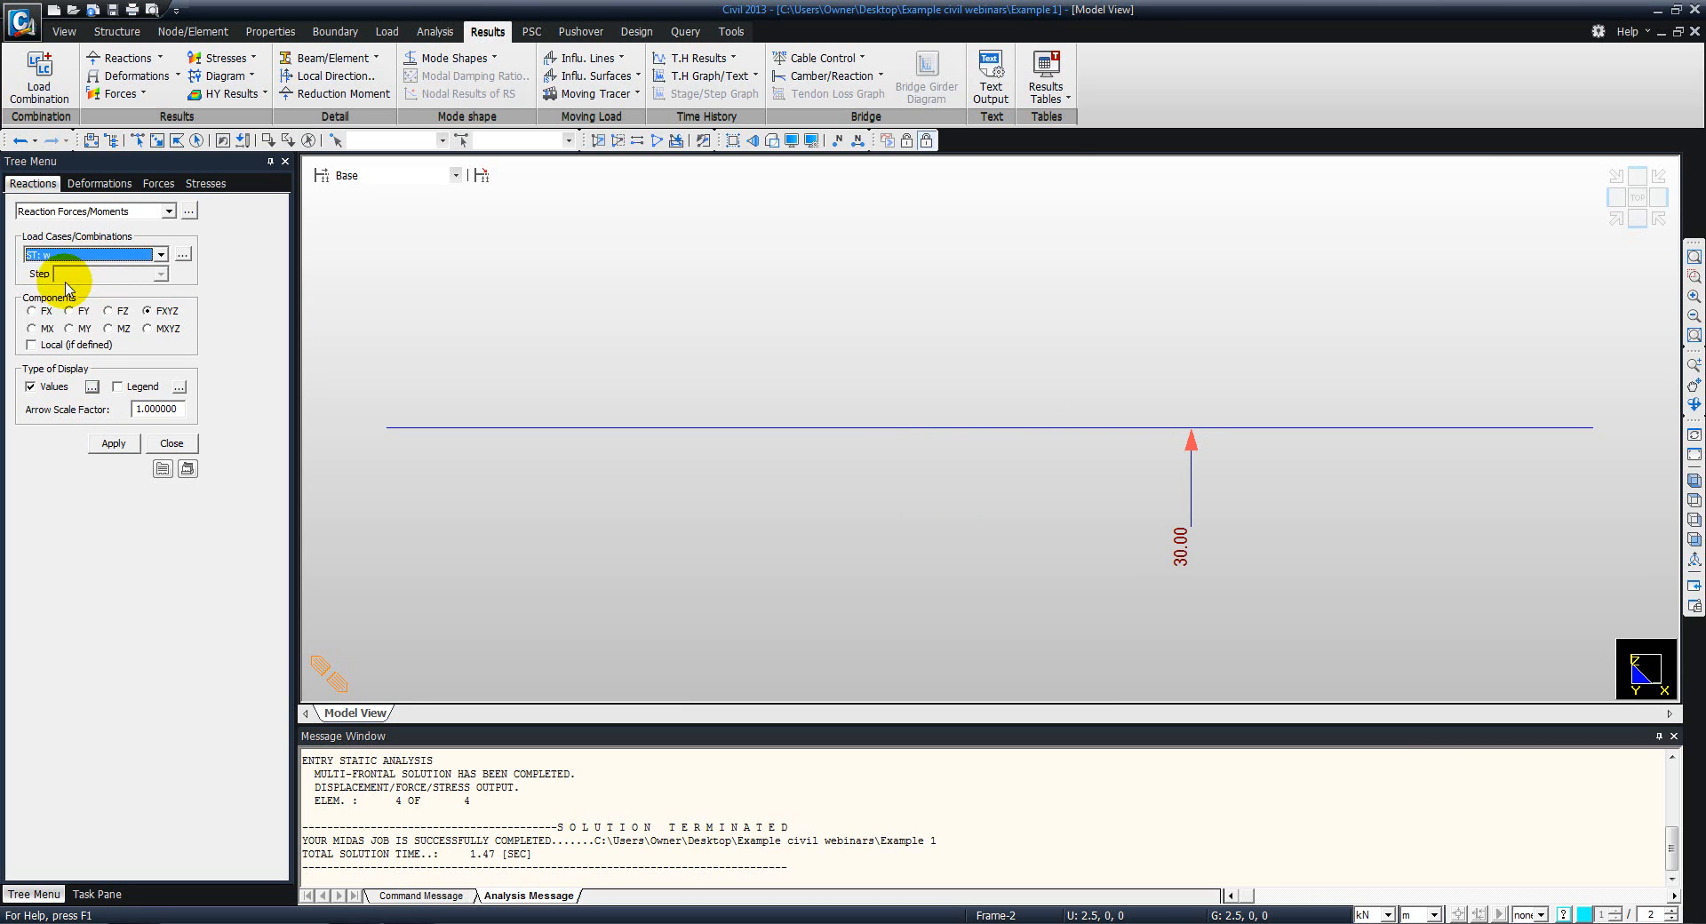
{"action": "left_click", "coordinate": [113, 444]}
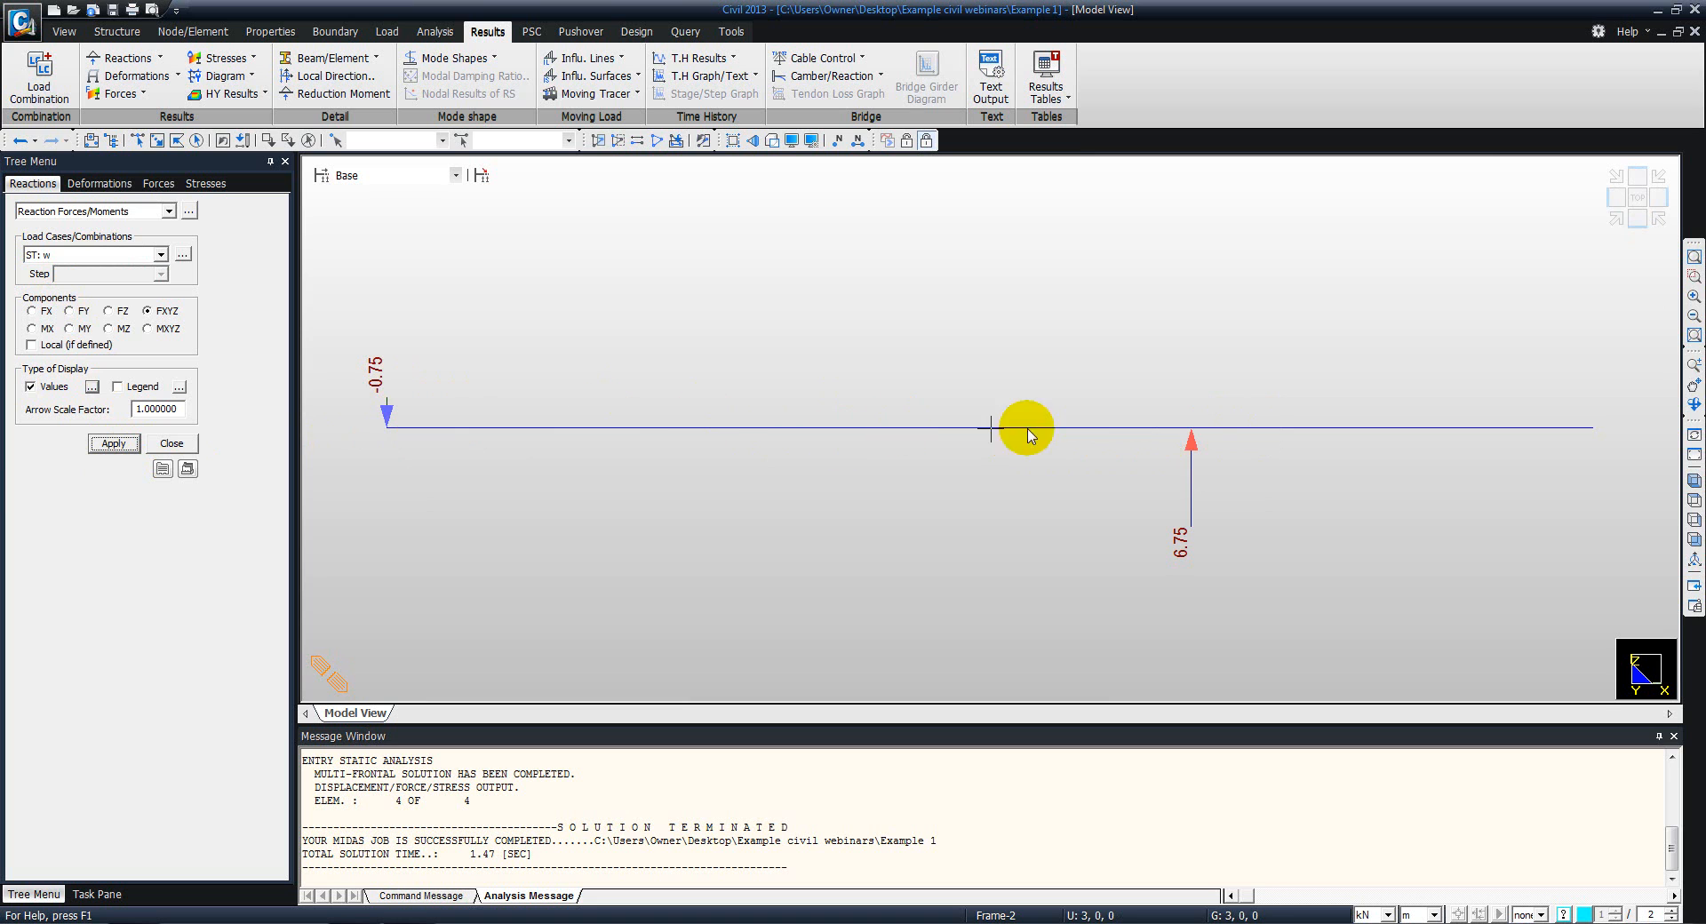
{"action": "mouse_move", "coordinate": [1051, 446]}
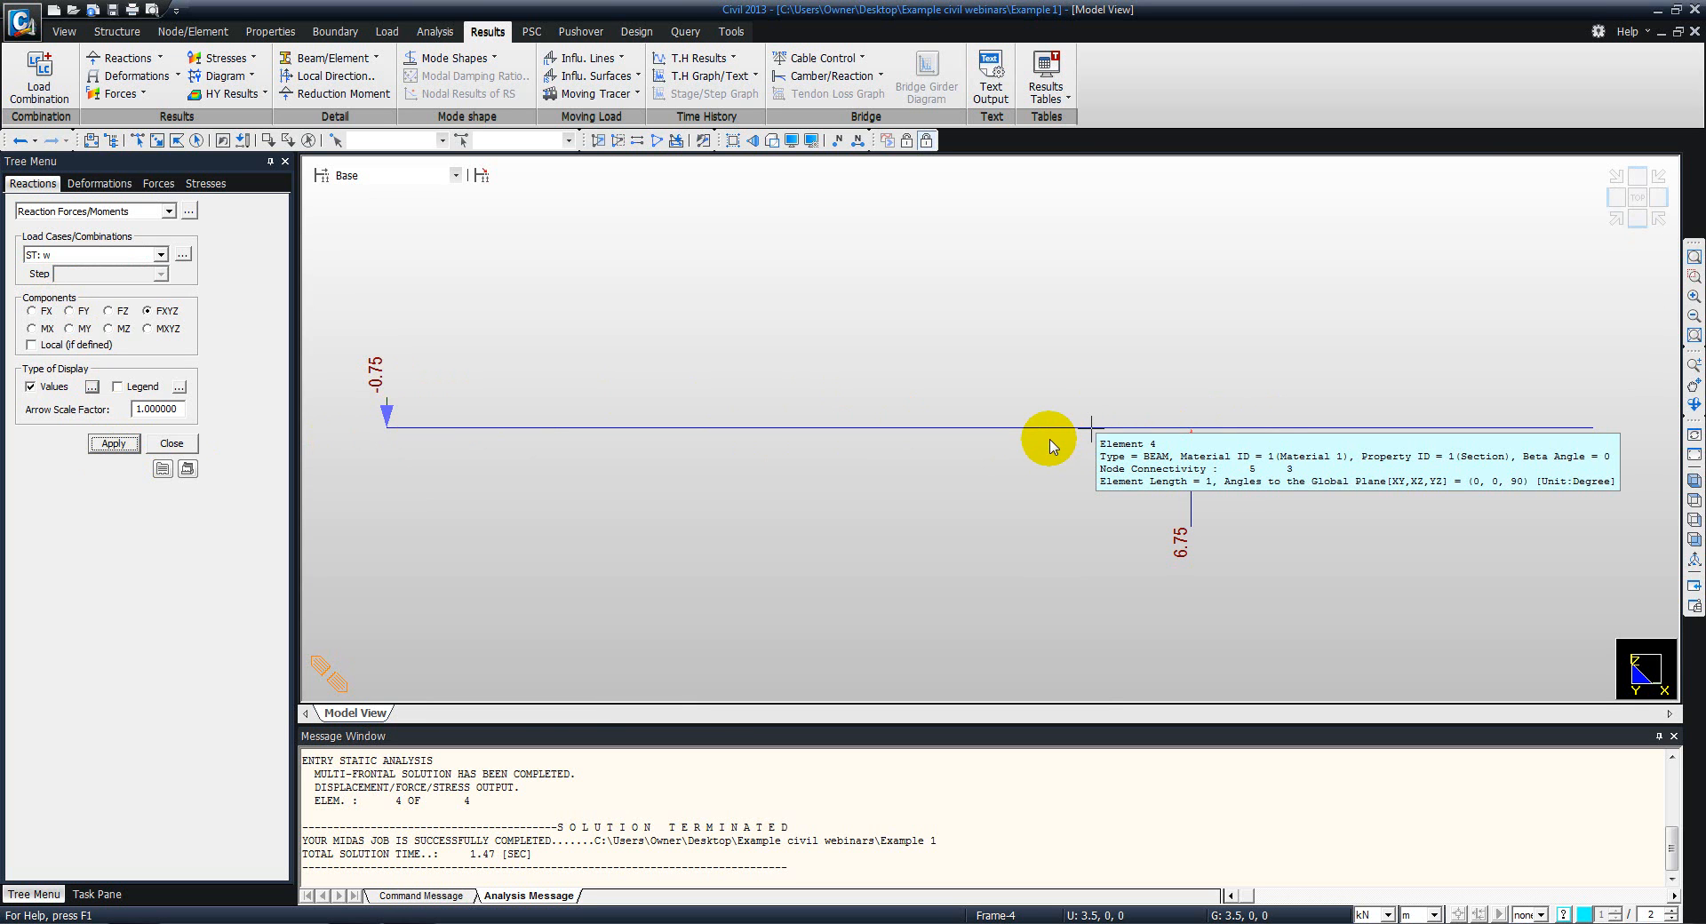
Create an Add-type load combination named COMB that contains load cases P(ST) and w(ST), each with factor 1.0000
{"action": "left_click", "coordinate": [33, 86]}
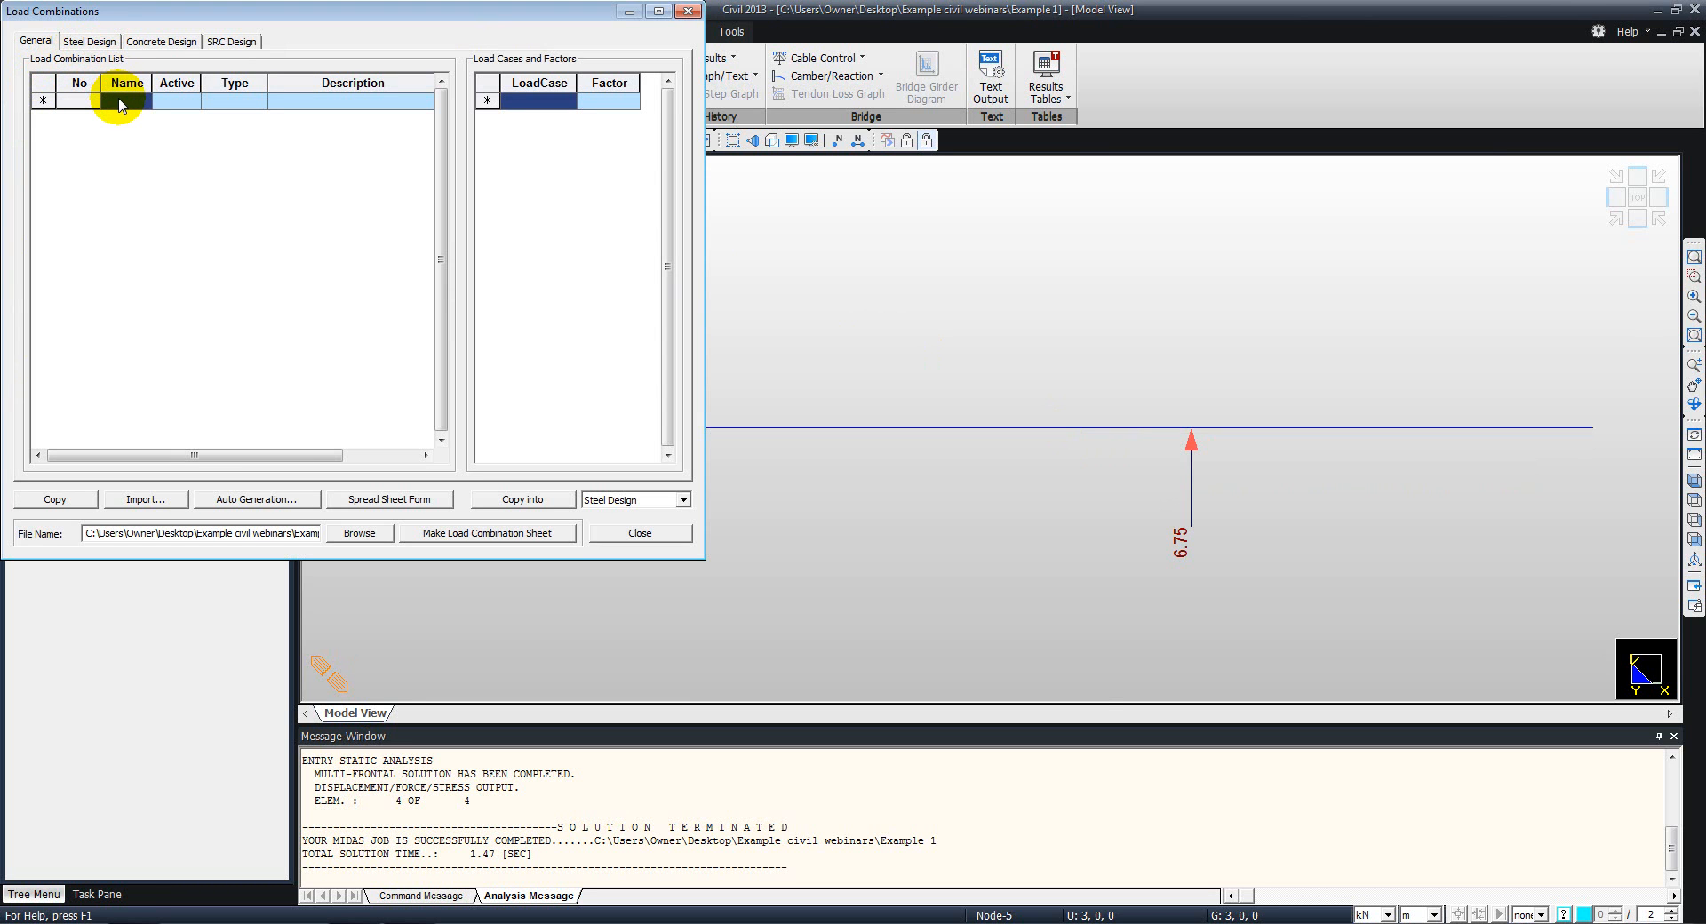
{"action": "type", "text": "COMB"}
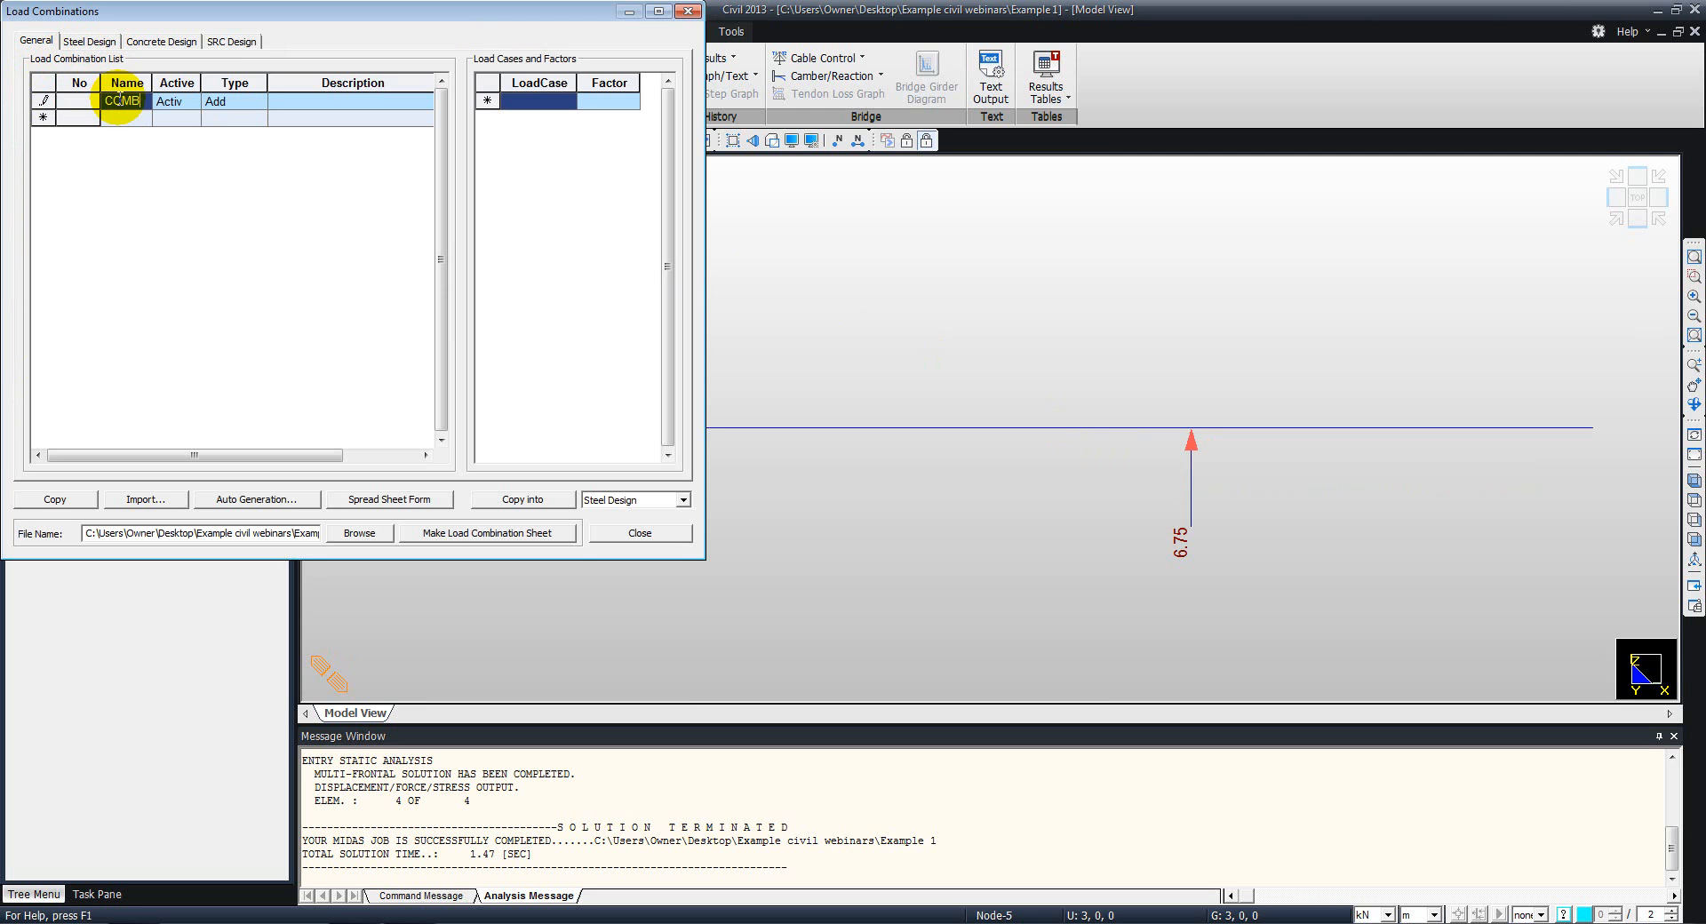
{"action": "key", "text": "Return"}
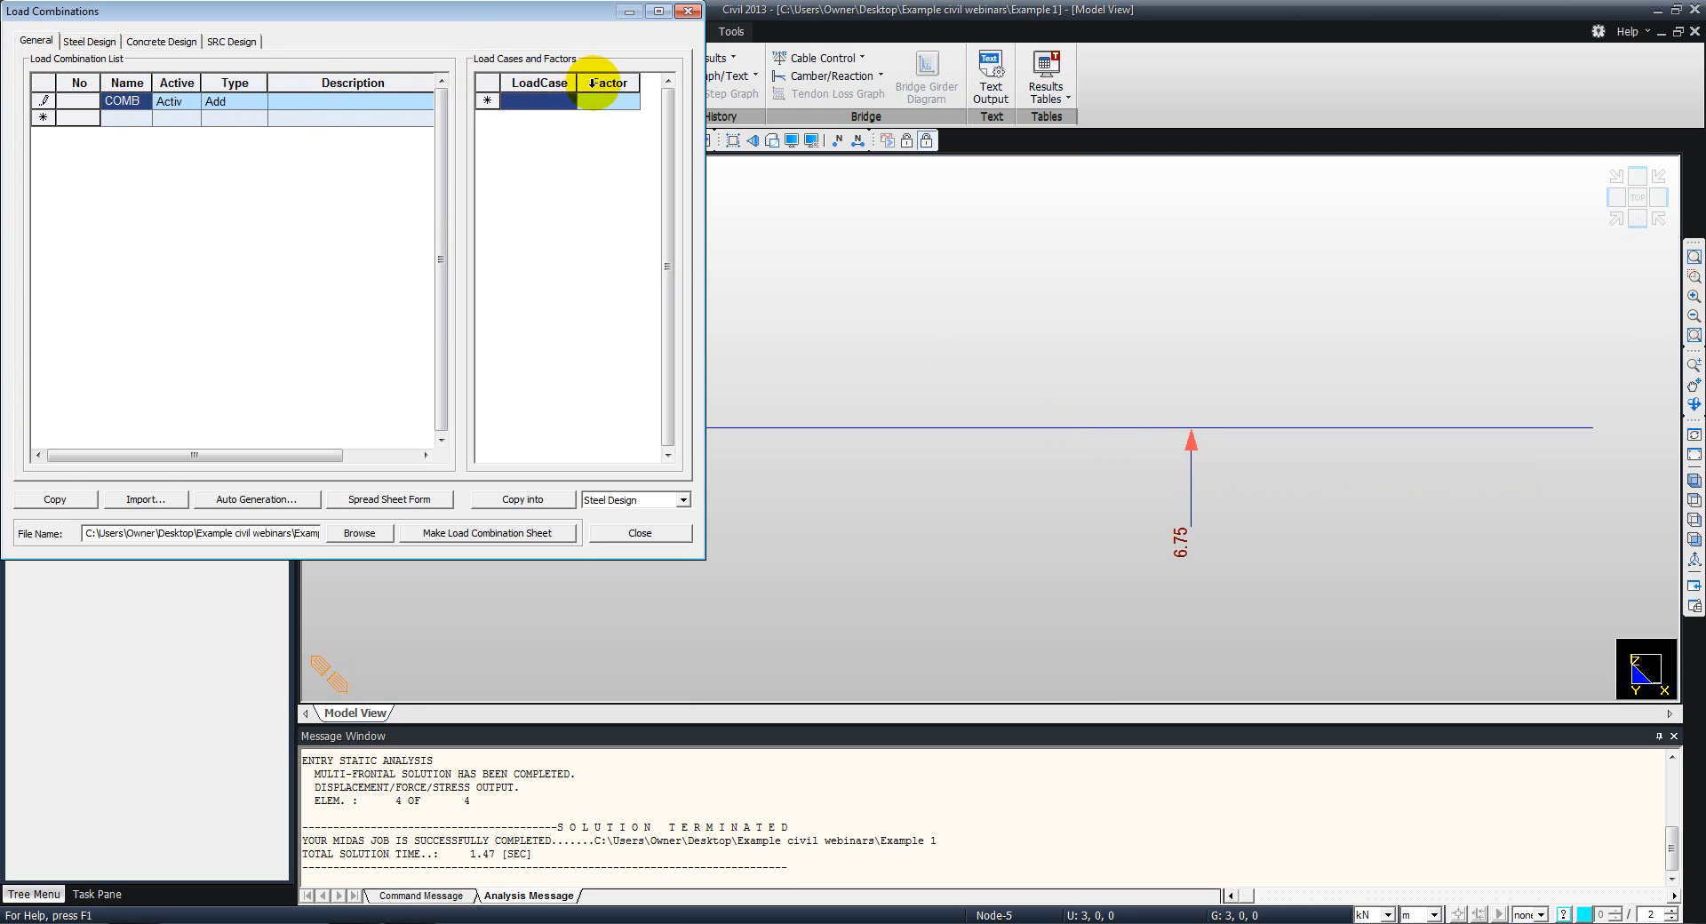
{"action": "left_click", "coordinate": [569, 102]}
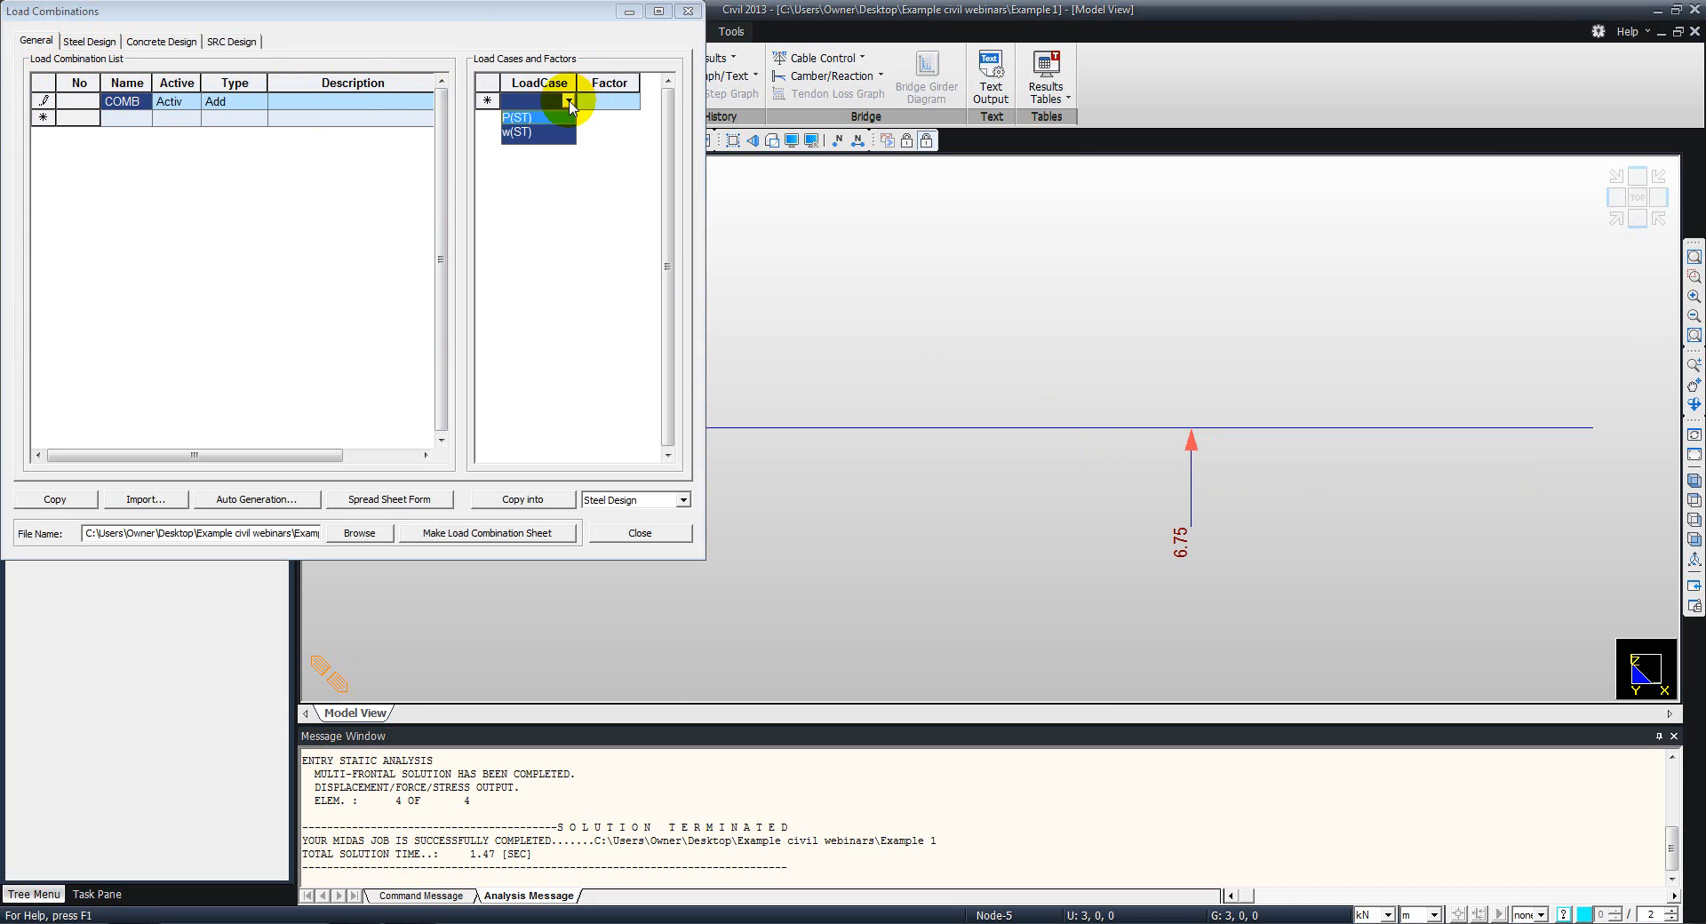
{"action": "left_click", "coordinate": [518, 118]}
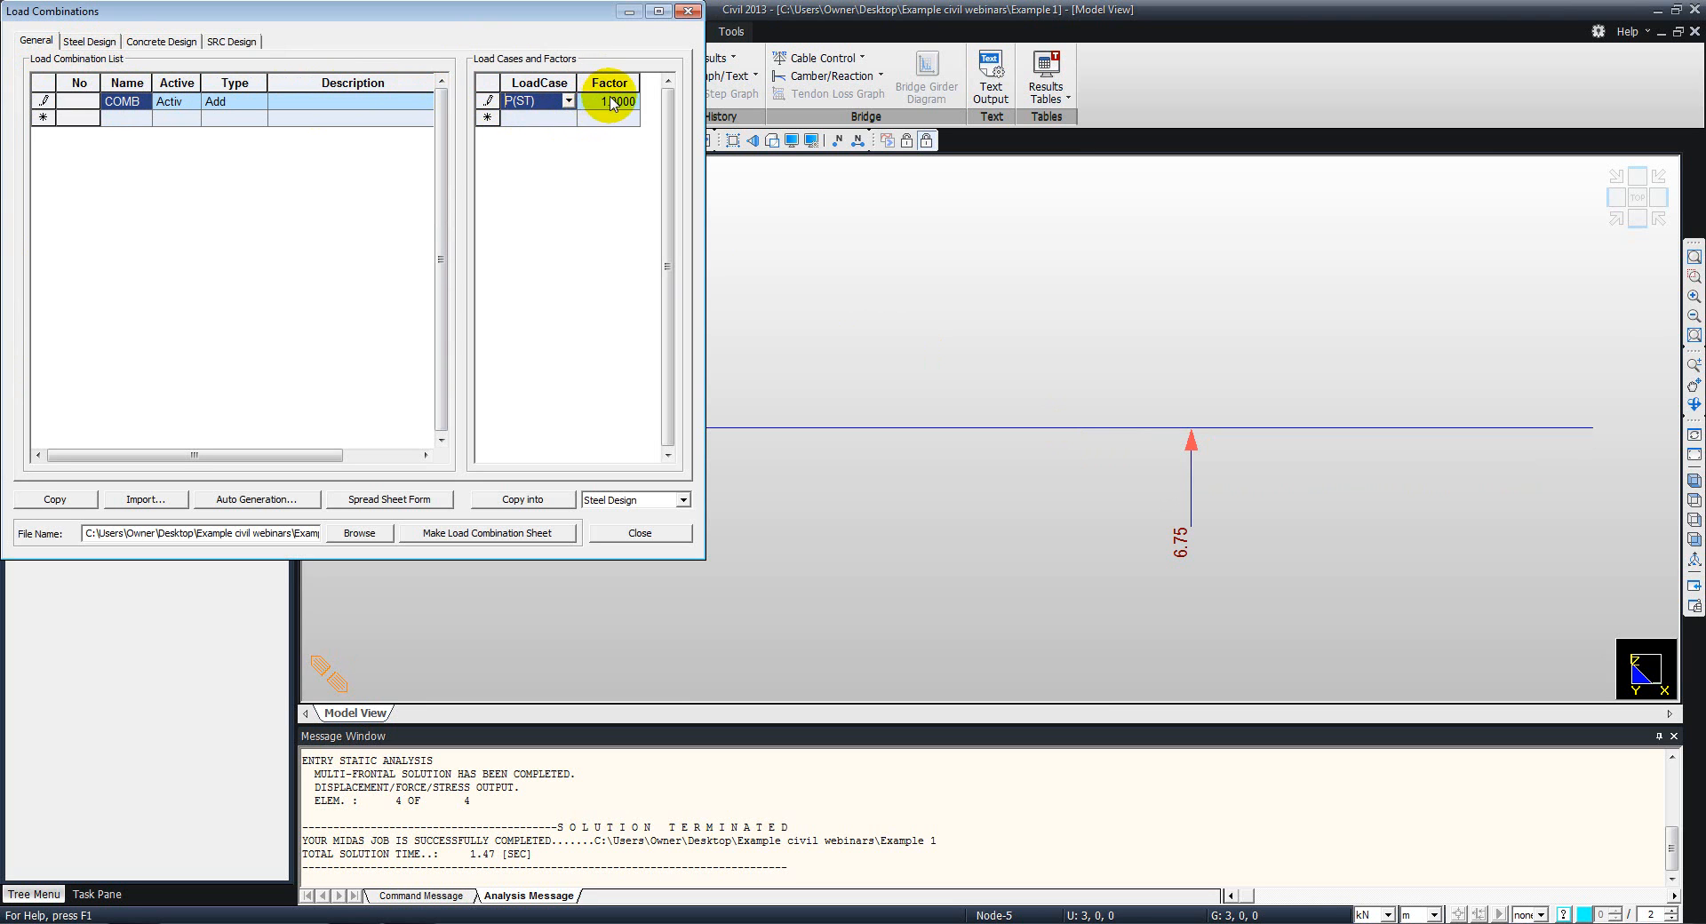
{"action": "left_click", "coordinate": [569, 118]}
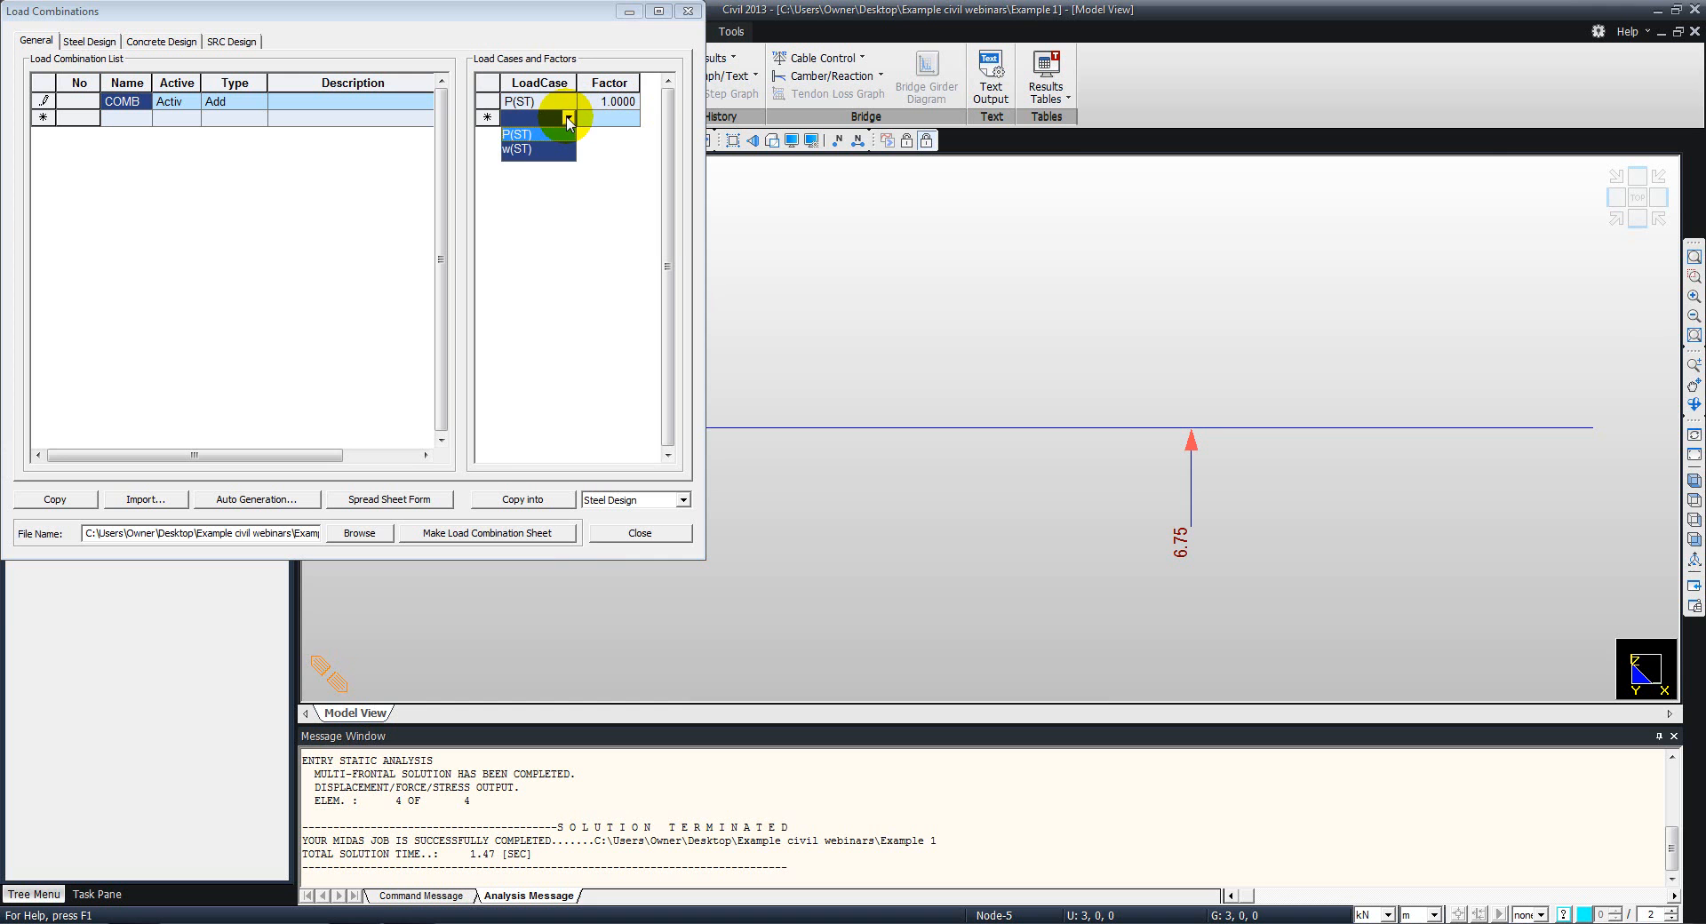
{"action": "left_click", "coordinate": [517, 148]}
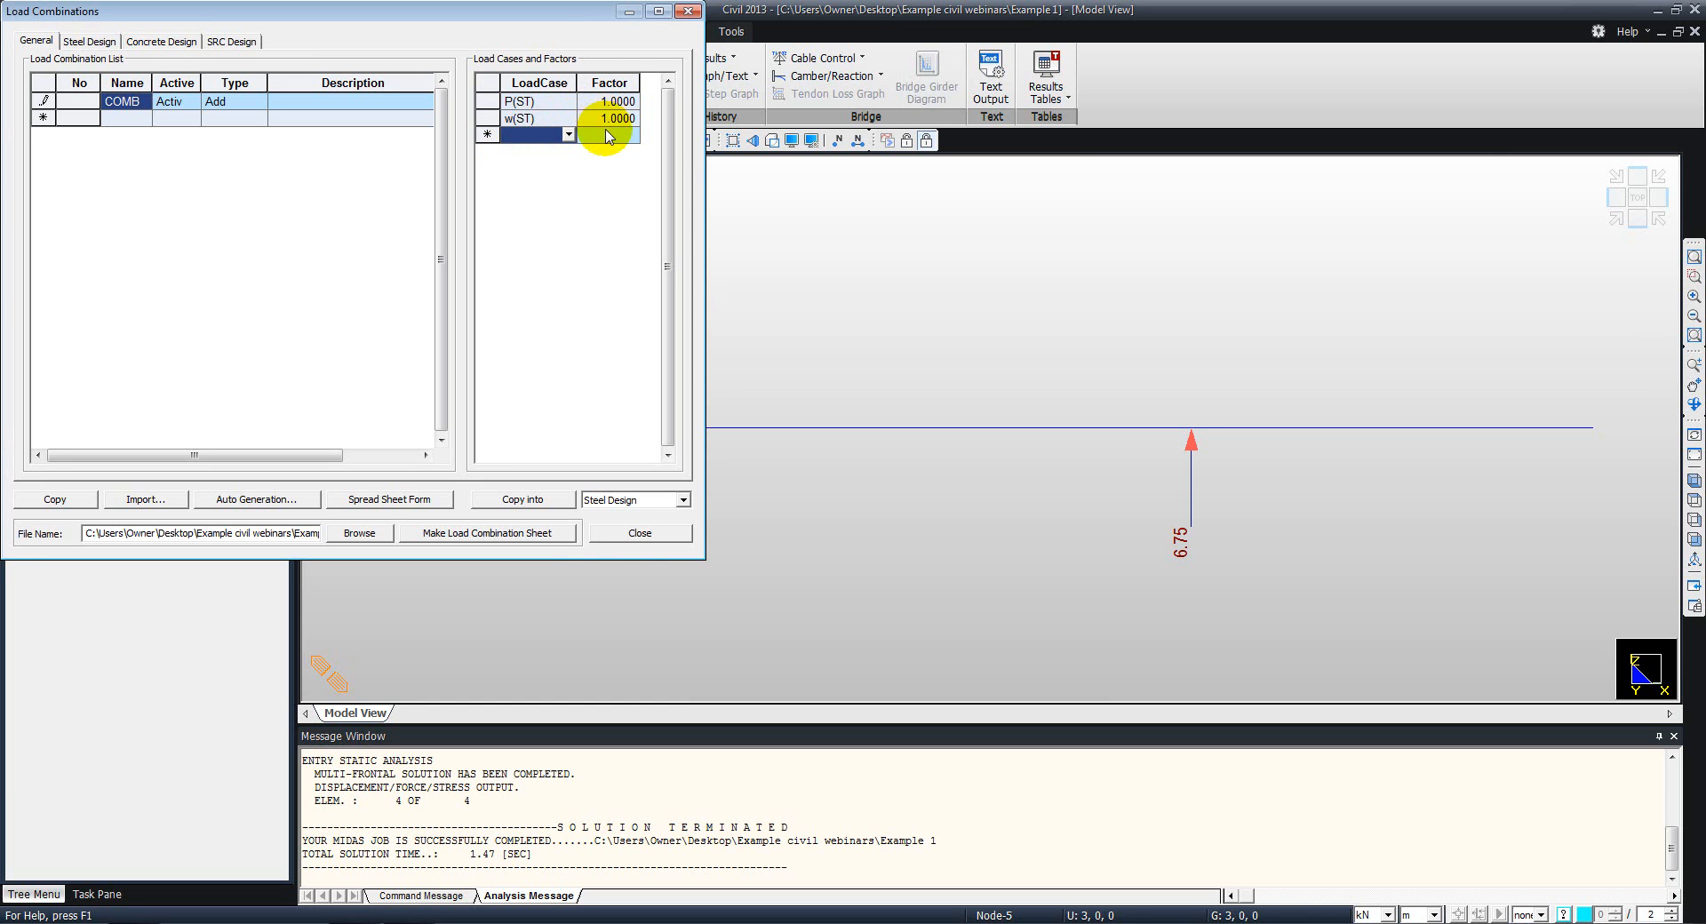
{"action": "left_click", "coordinate": [639, 533]}
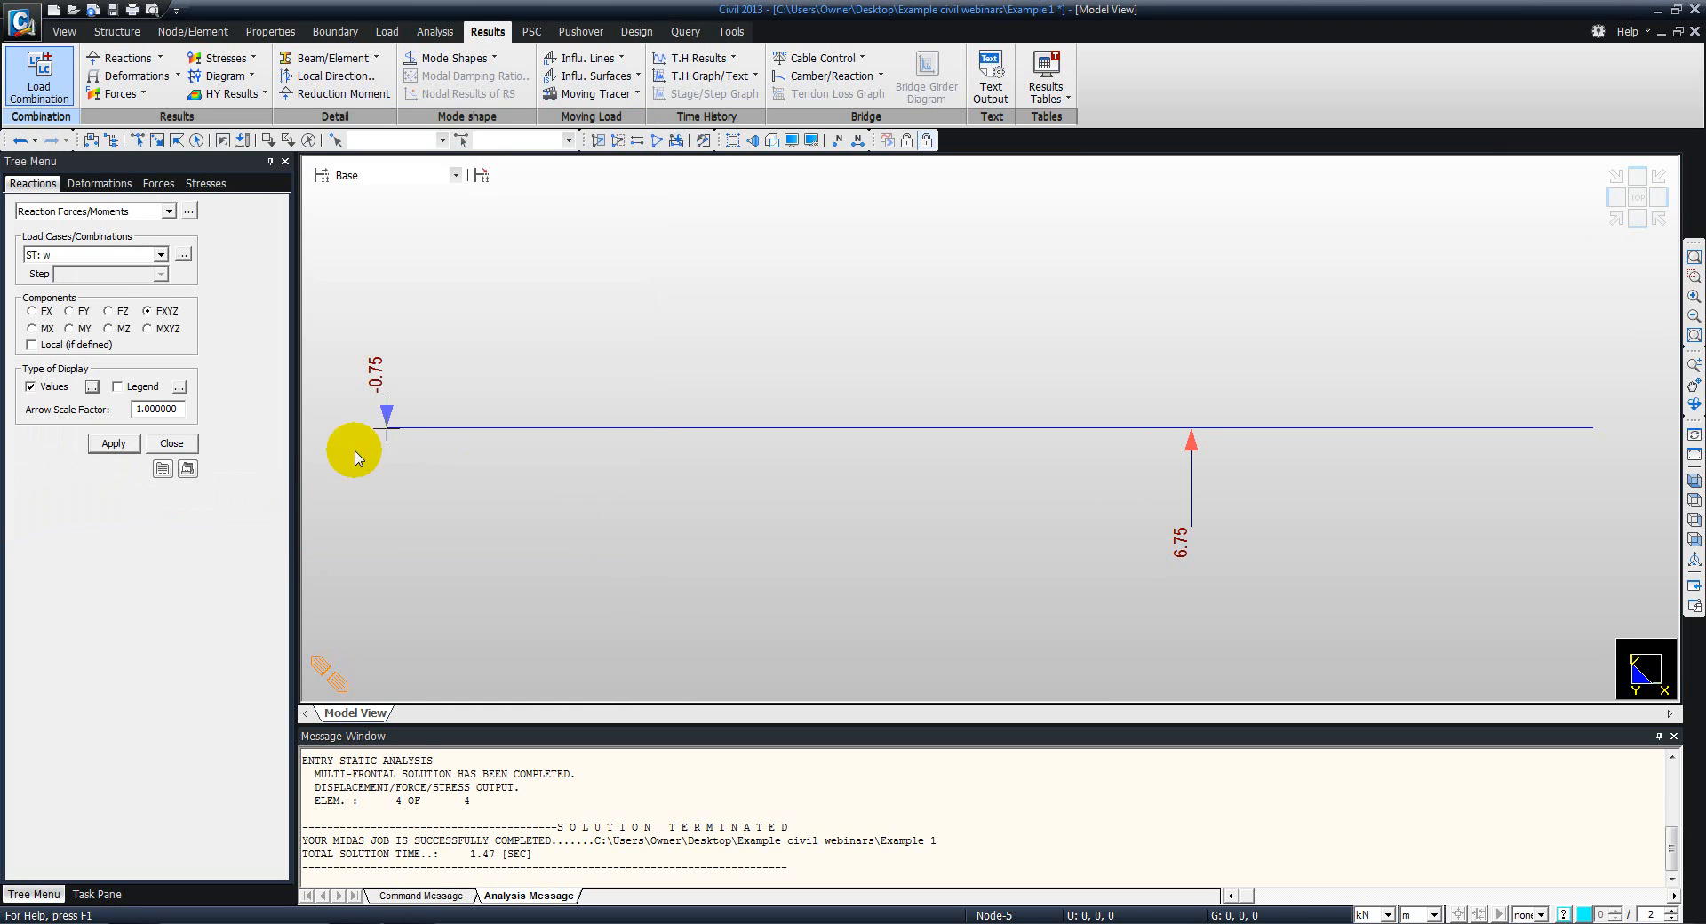
Display the FXYZ reaction forces with values for the combination COMB and examine them at both supports
{"action": "left_click", "coordinate": [97, 255]}
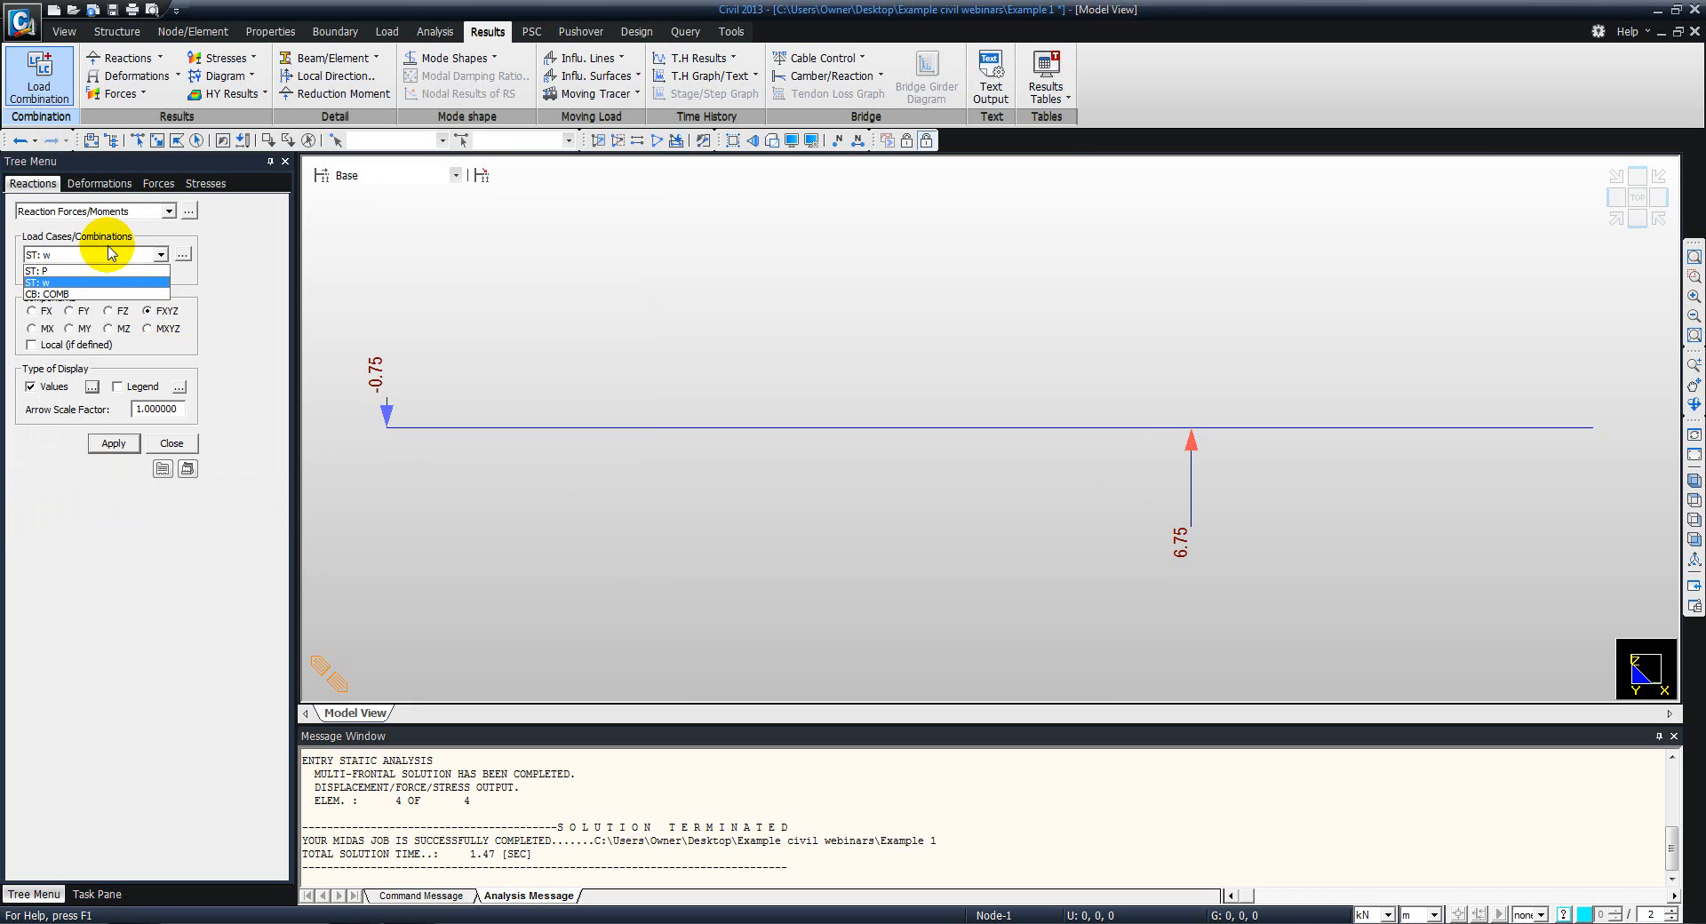
{"action": "left_click", "coordinate": [53, 293]}
{"action": "left_click", "coordinate": [114, 445]}
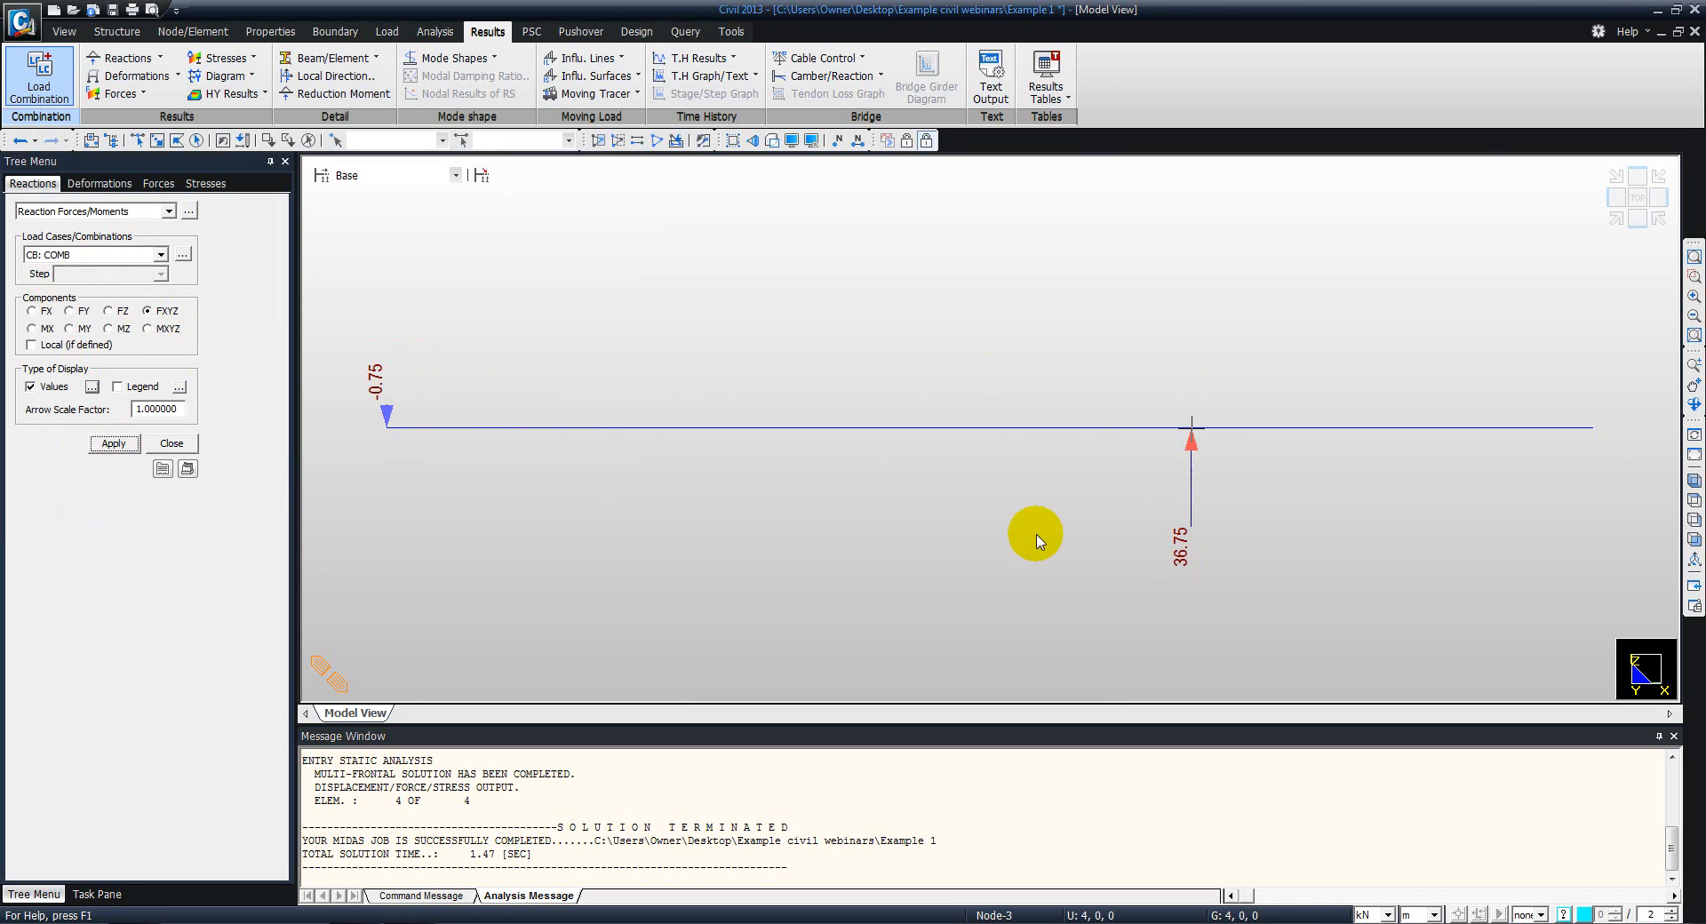
{"action": "mouse_move", "coordinate": [353, 406]}
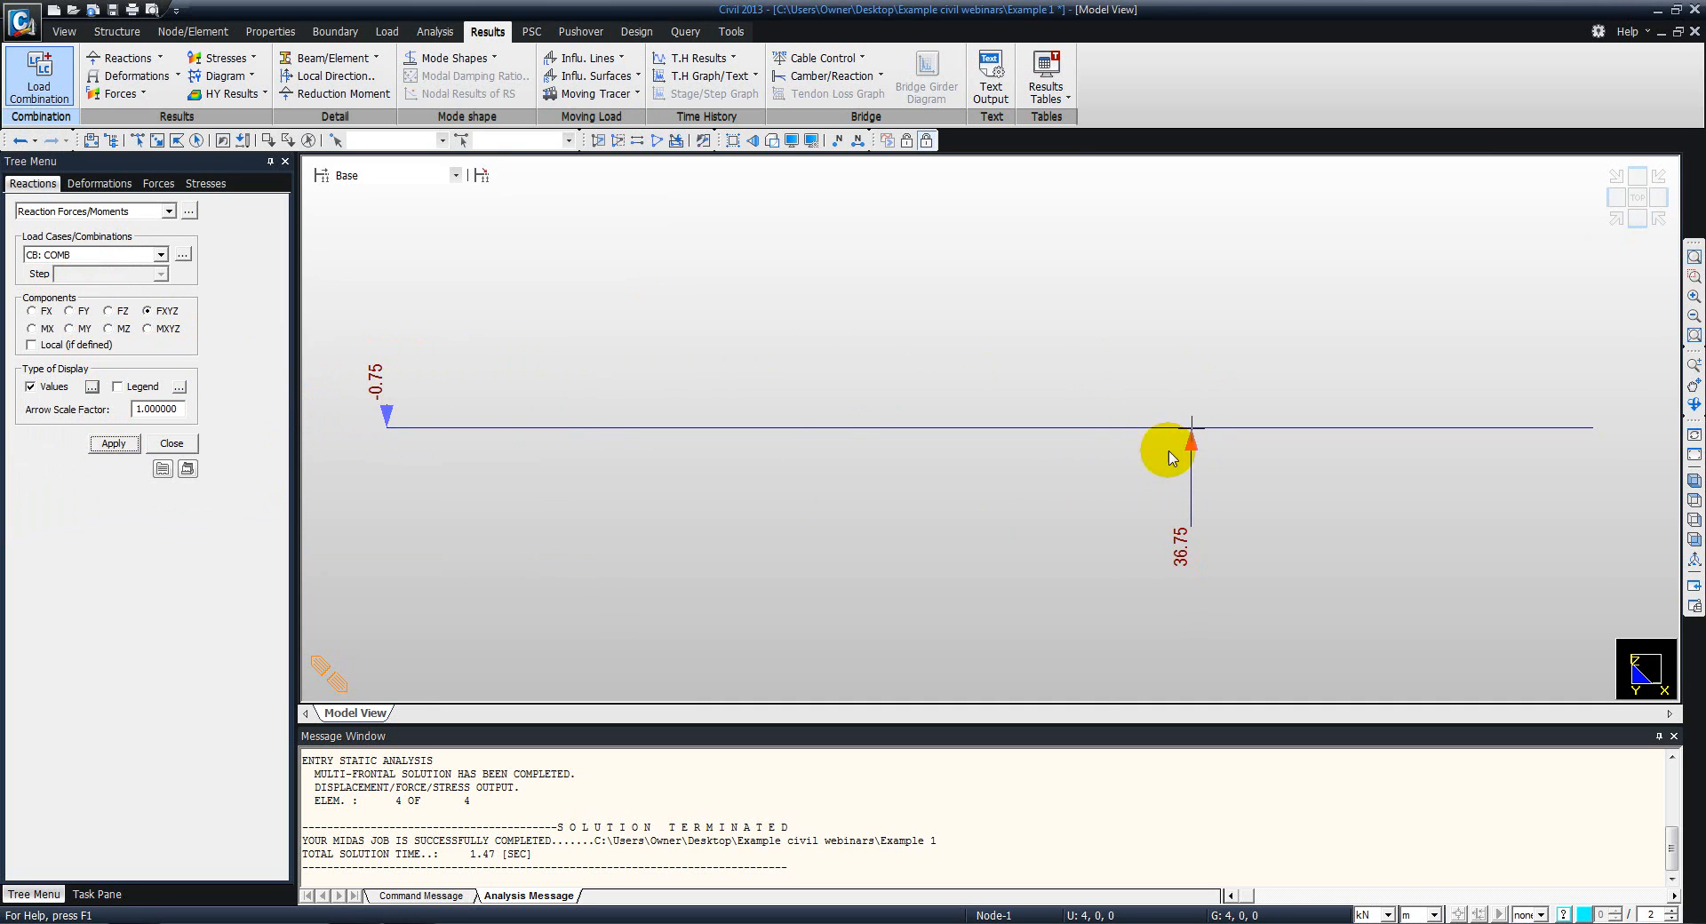
{"action": "mouse_move", "coordinate": [1167, 444]}
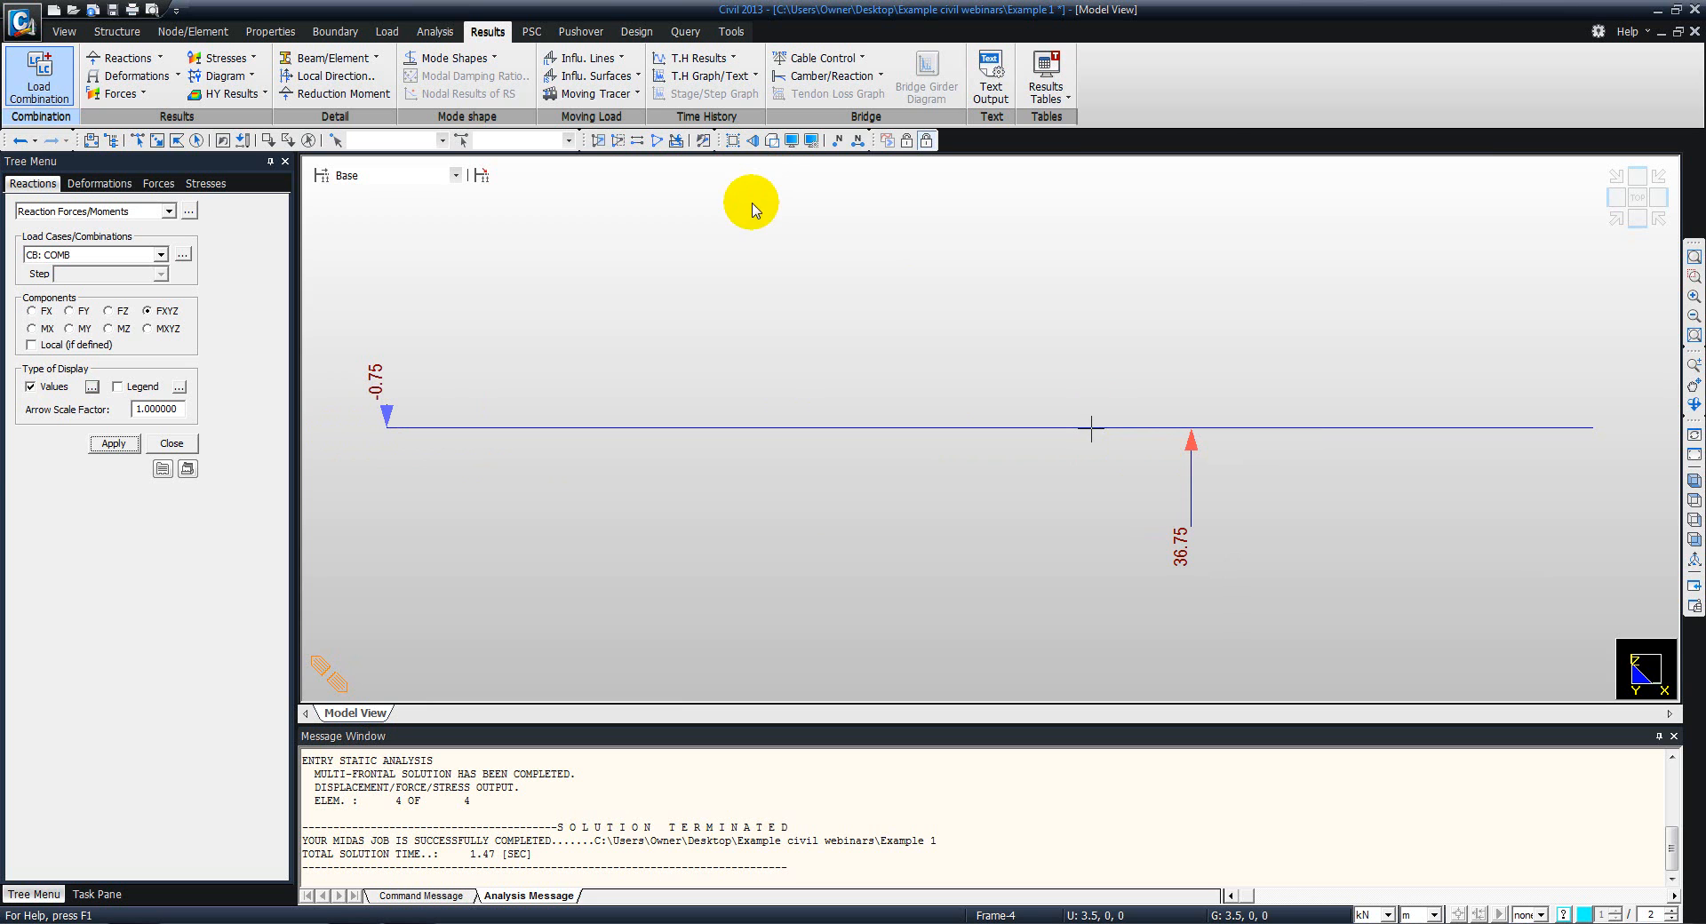
Generate the reaction results table for COMB at nodes 1 to 5 and check the FZ reactions of nodes 1 and 3
{"action": "left_click", "coordinate": [1048, 96]}
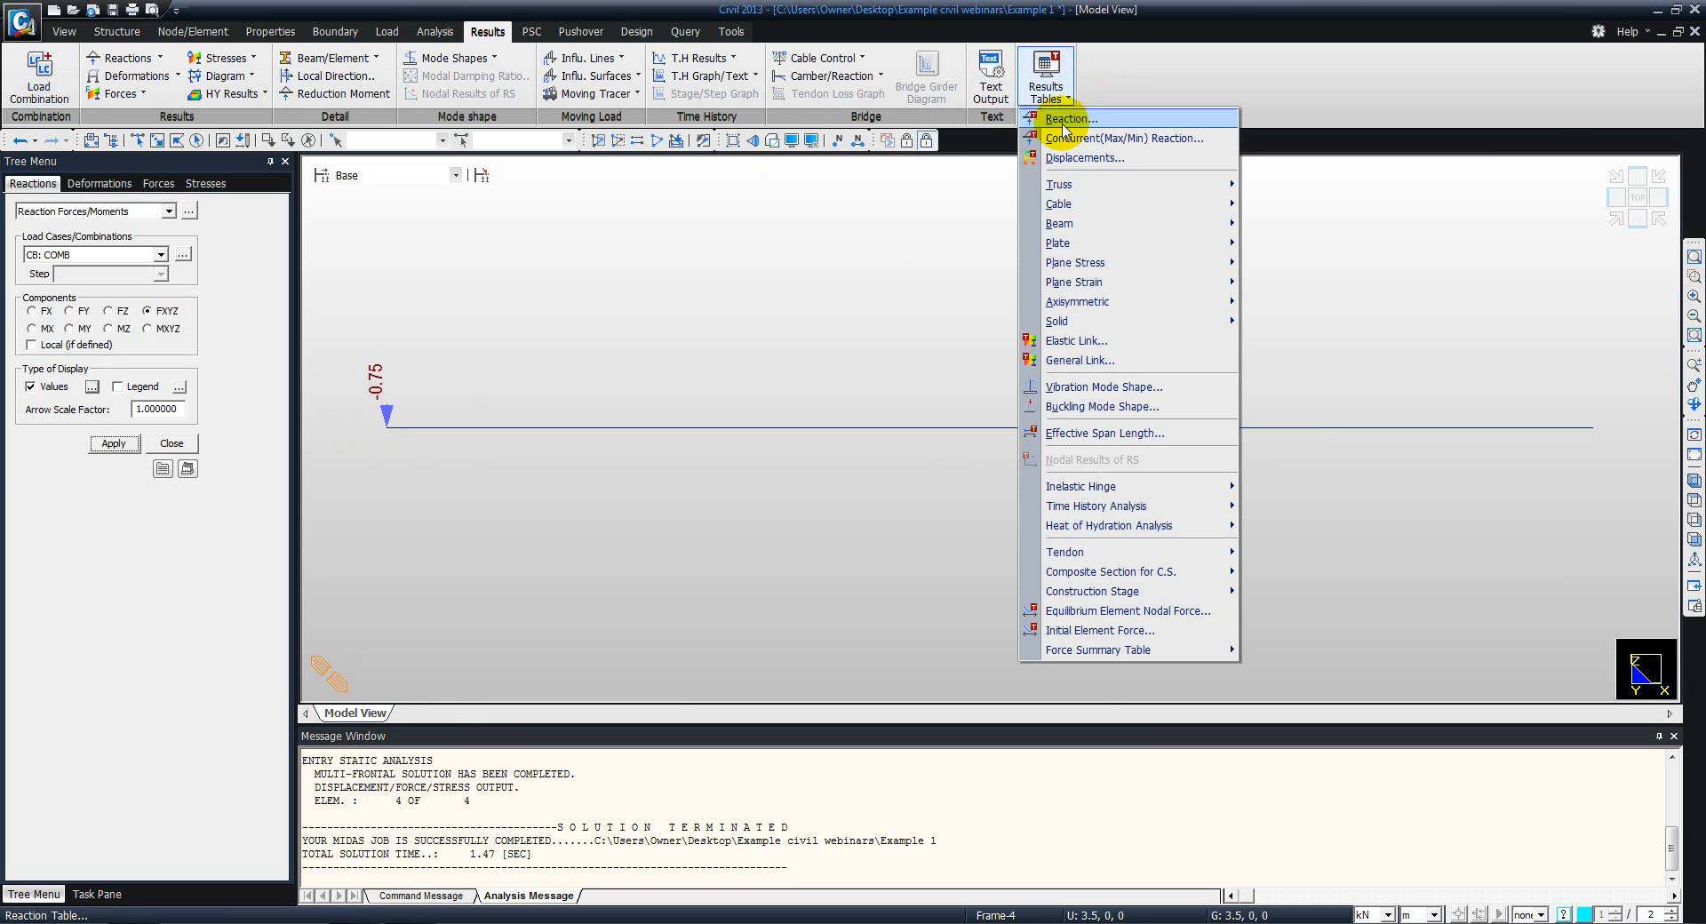
{"action": "left_click", "coordinate": [1065, 129]}
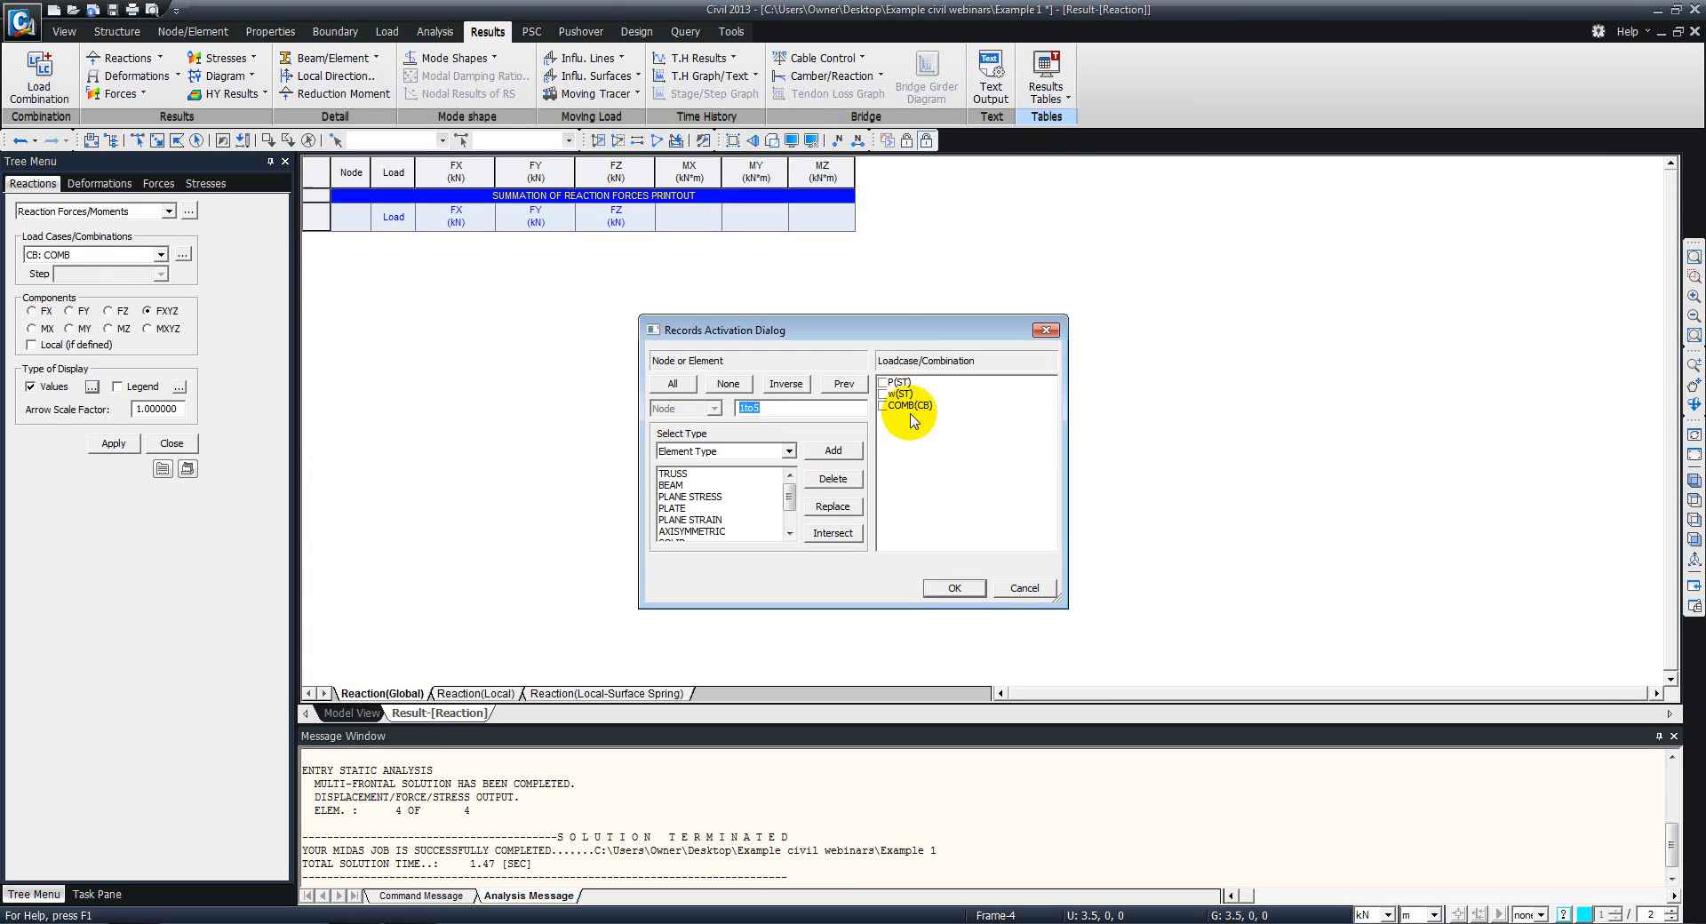
{"action": "left_click", "coordinate": [882, 405]}
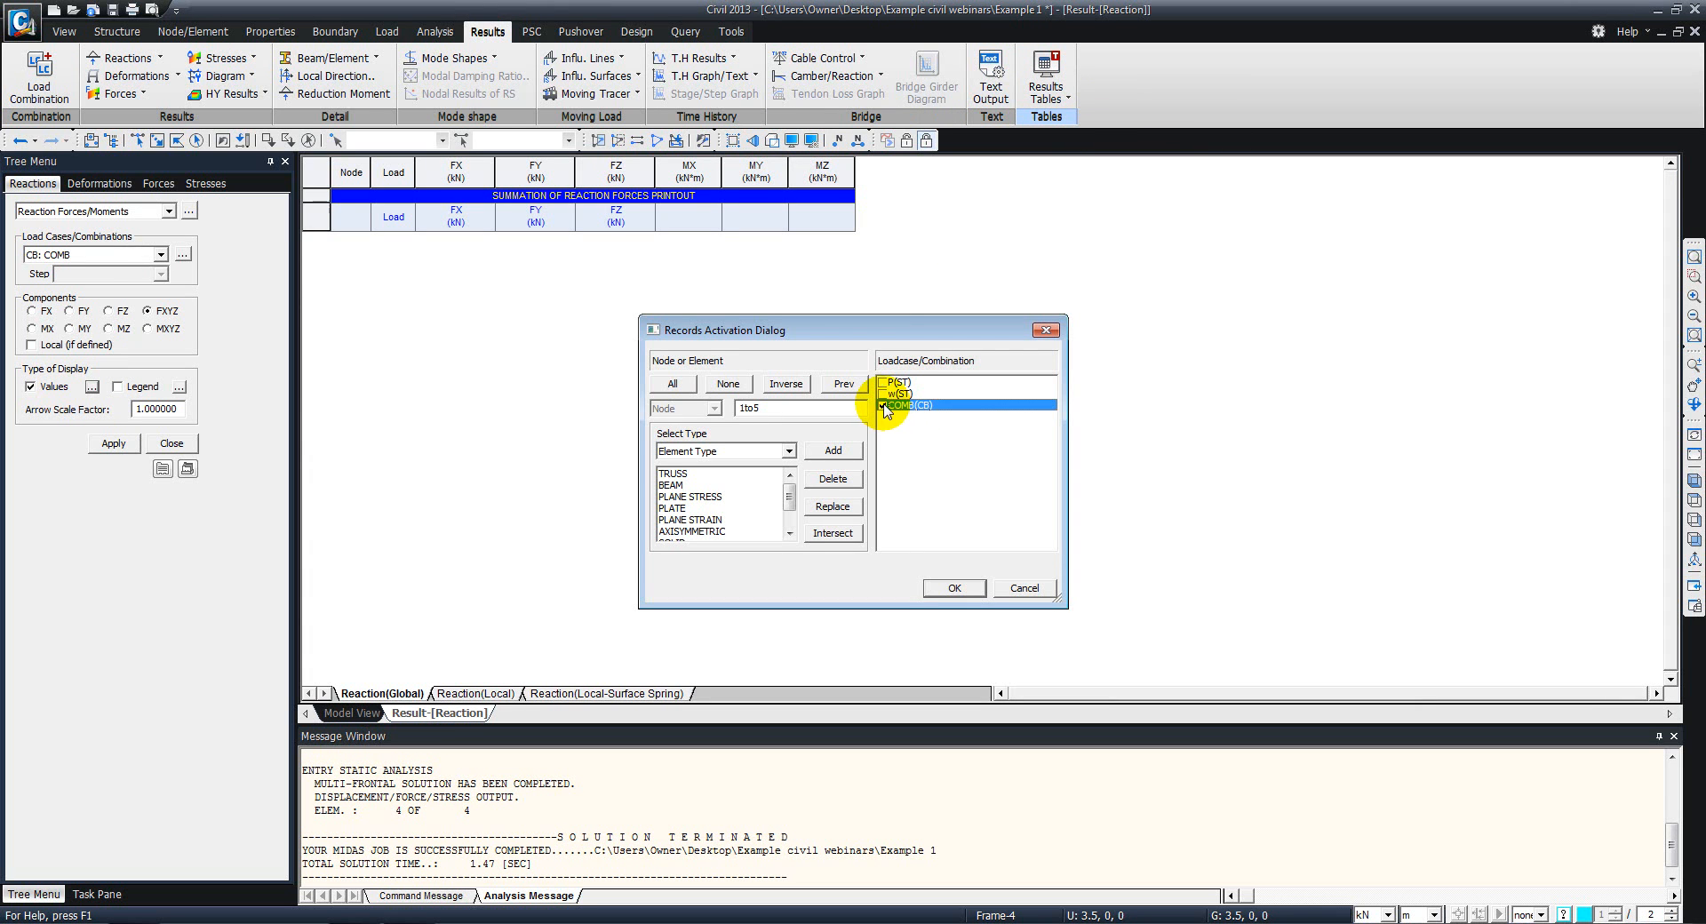
{"action": "left_click", "coordinate": [953, 589]}
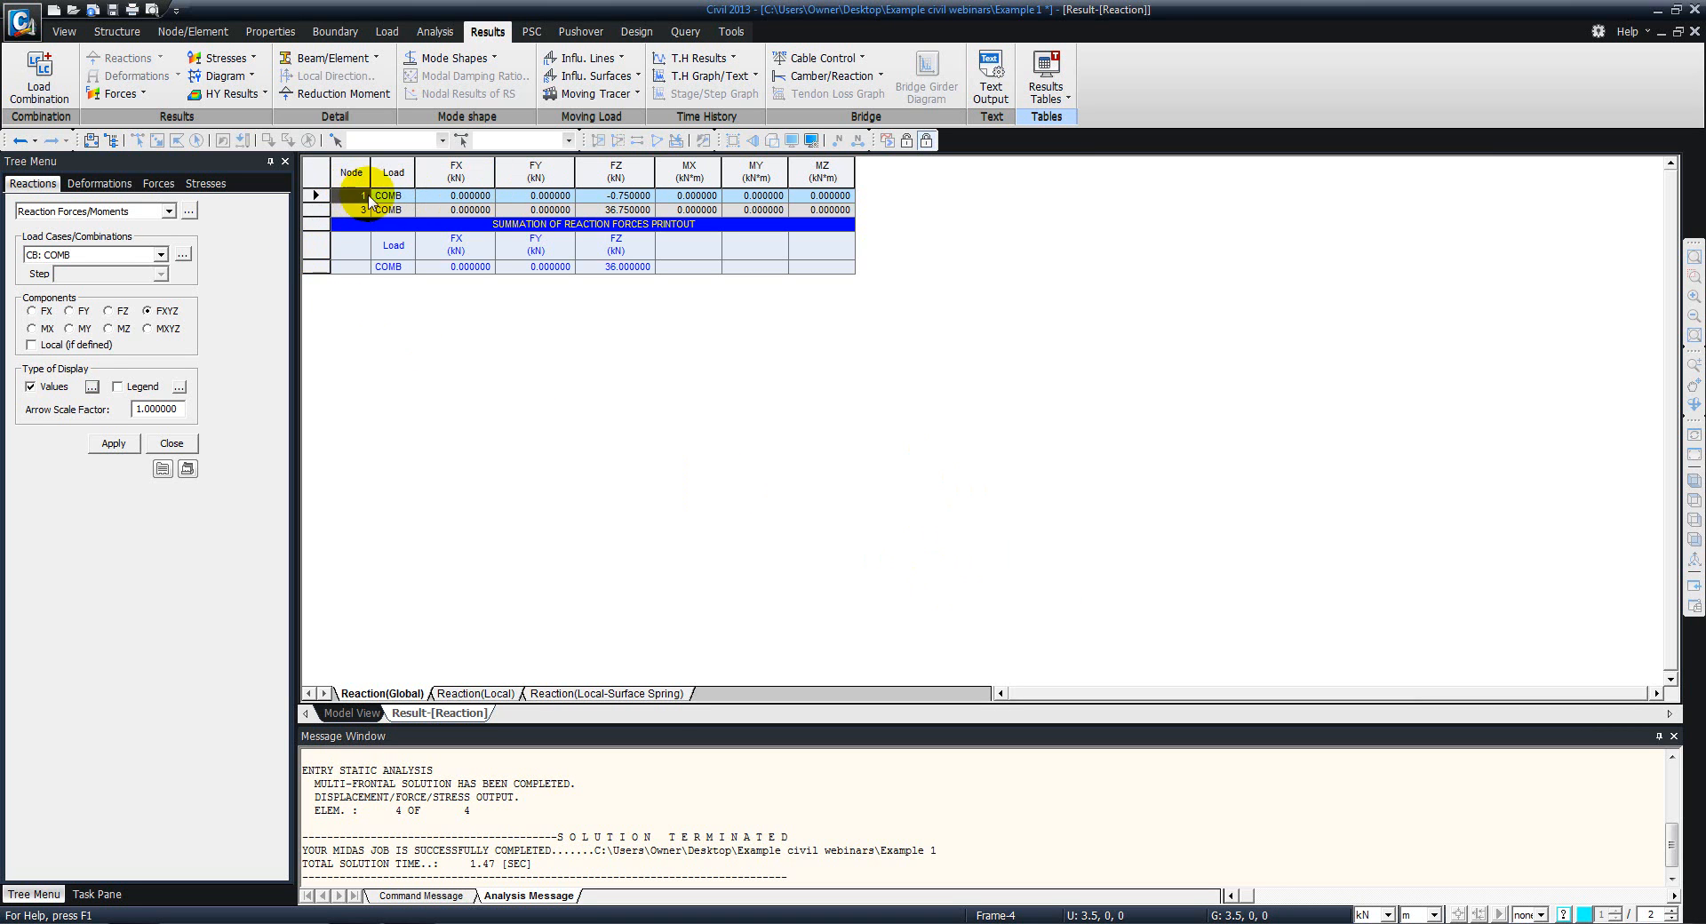
{"action": "left_click", "coordinate": [604, 199]}
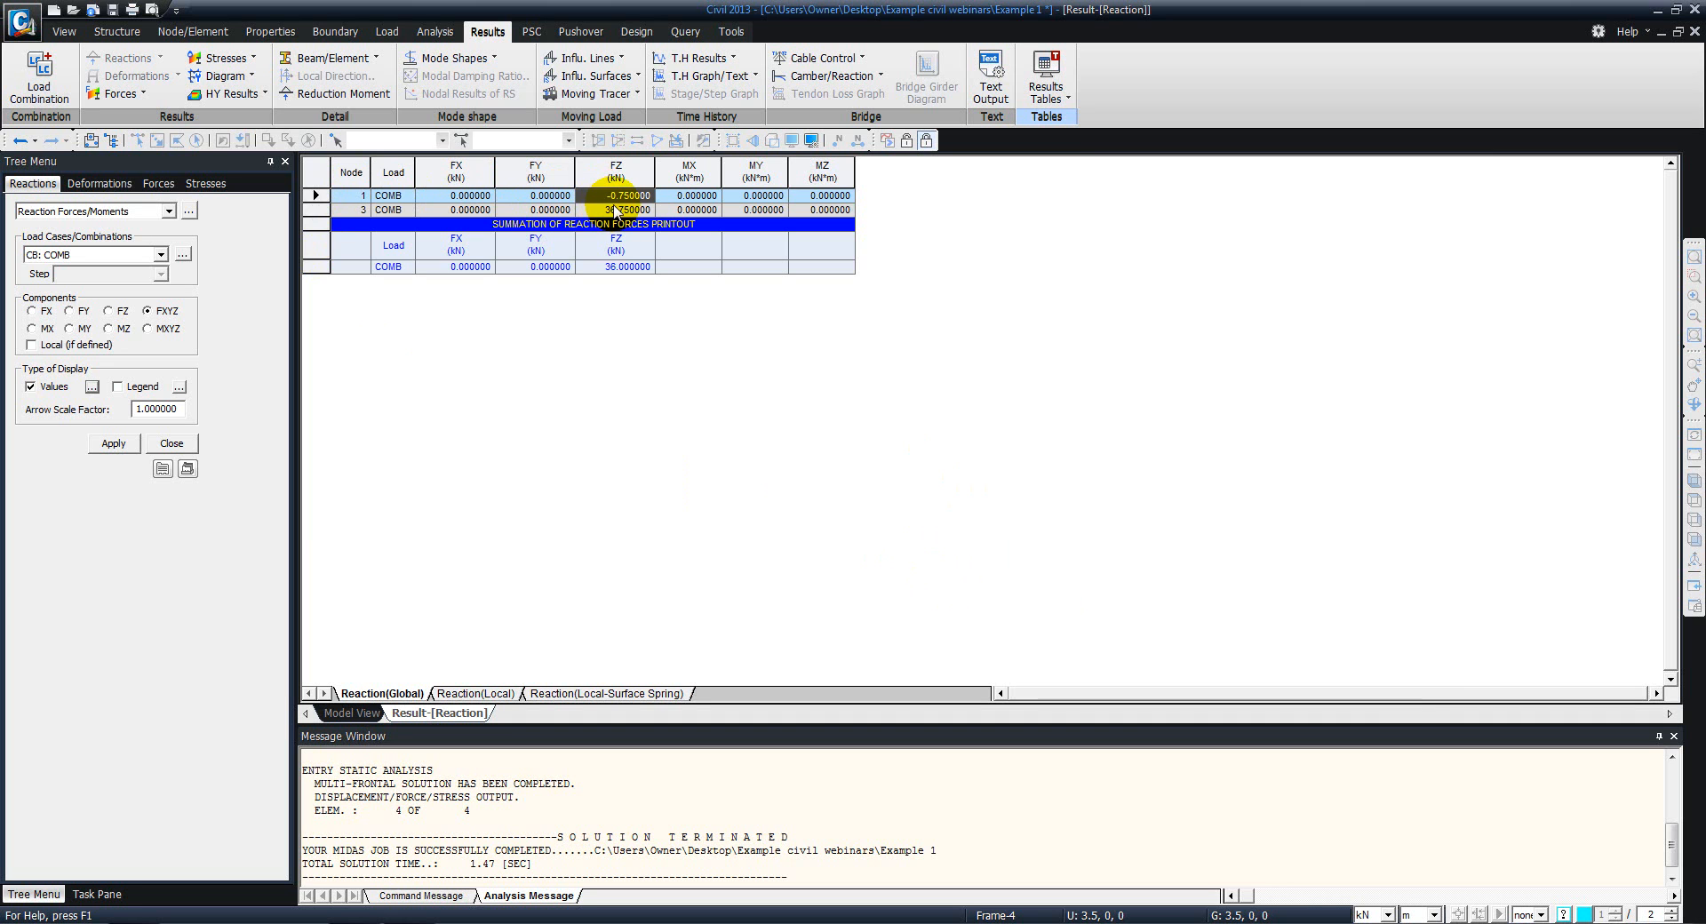
{"action": "left_click", "coordinate": [615, 211]}
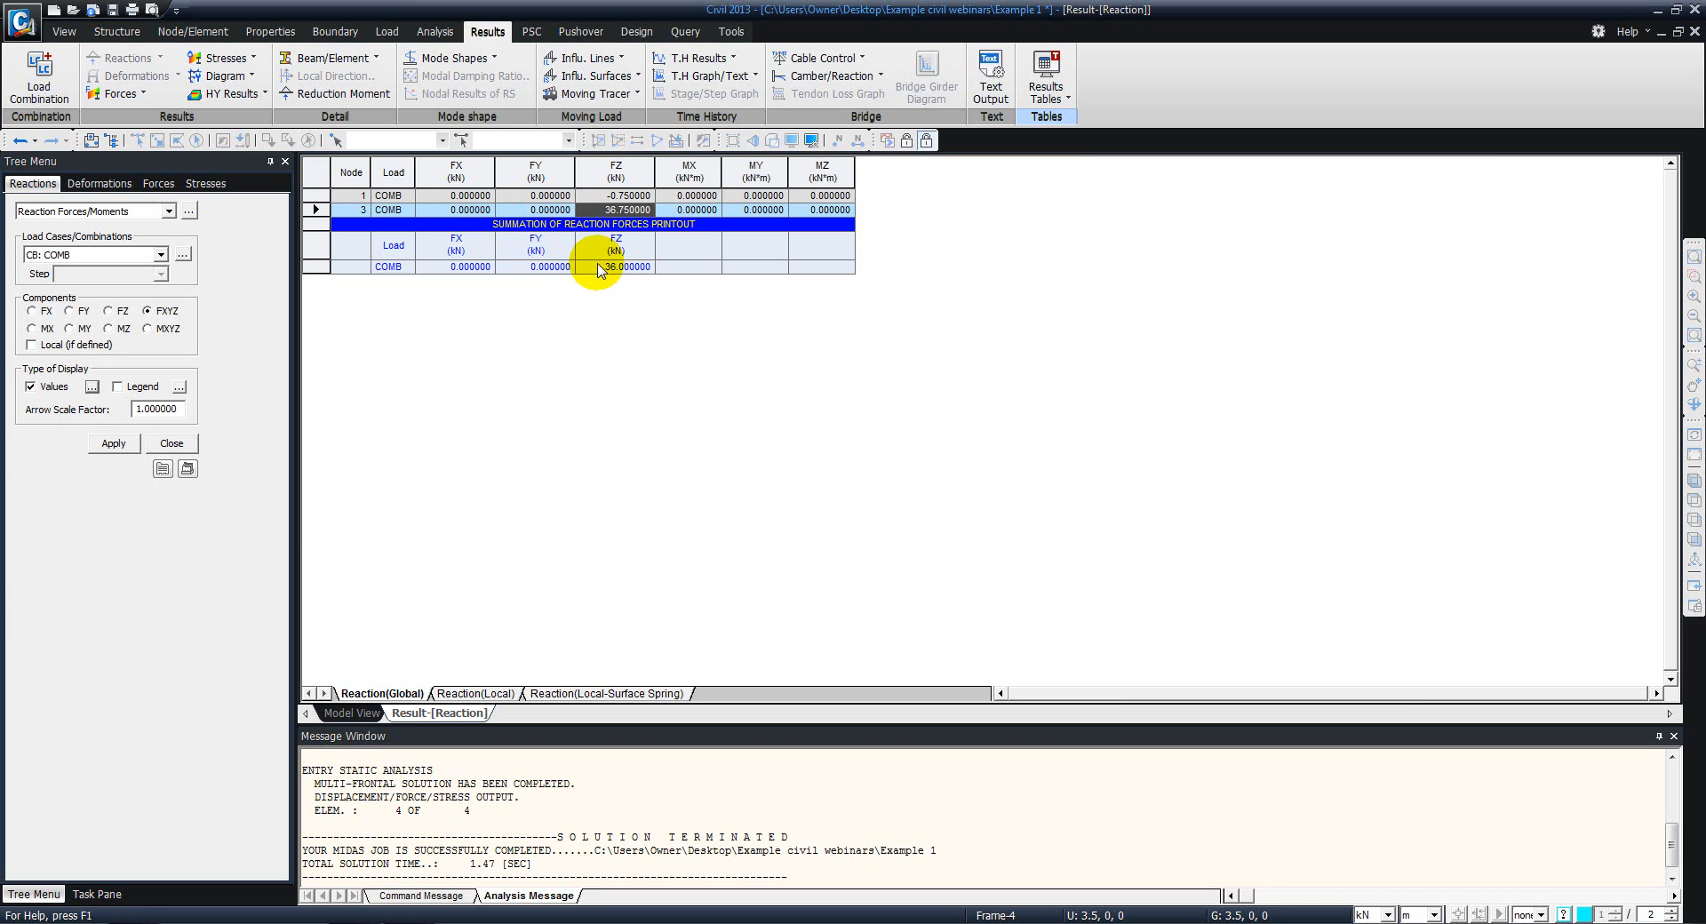
Compare the tabulated reactions with the model view, close the reaction settings and inspect the reaction details at node 1
{"action": "left_click", "coordinate": [343, 714]}
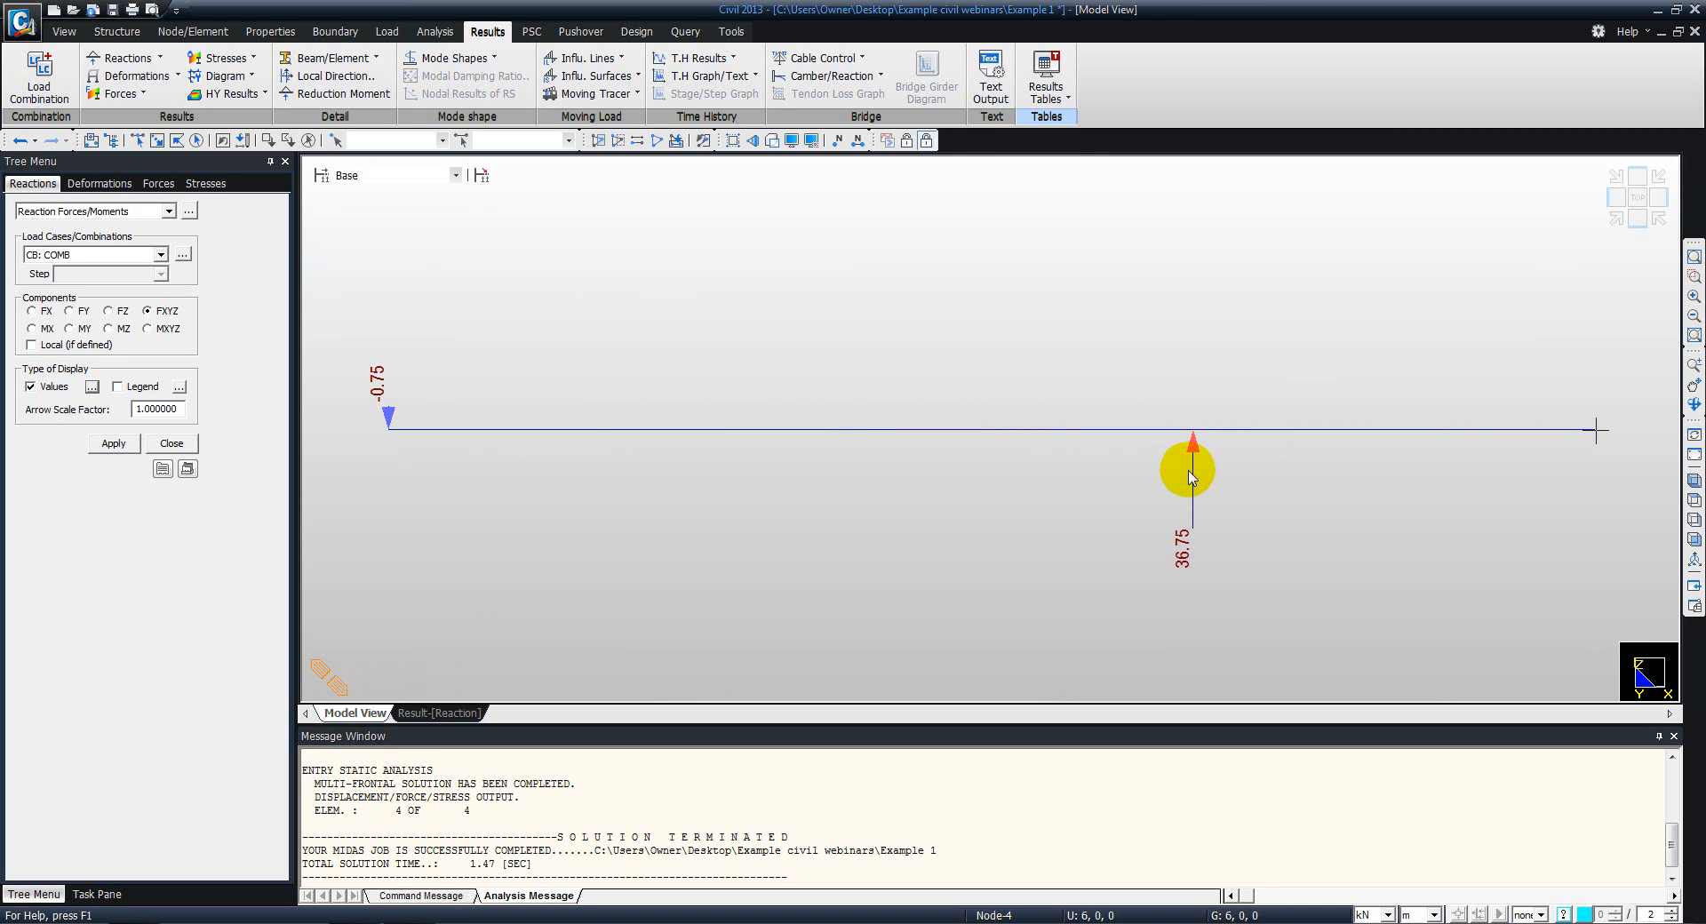
{"action": "left_click", "coordinate": [432, 711]}
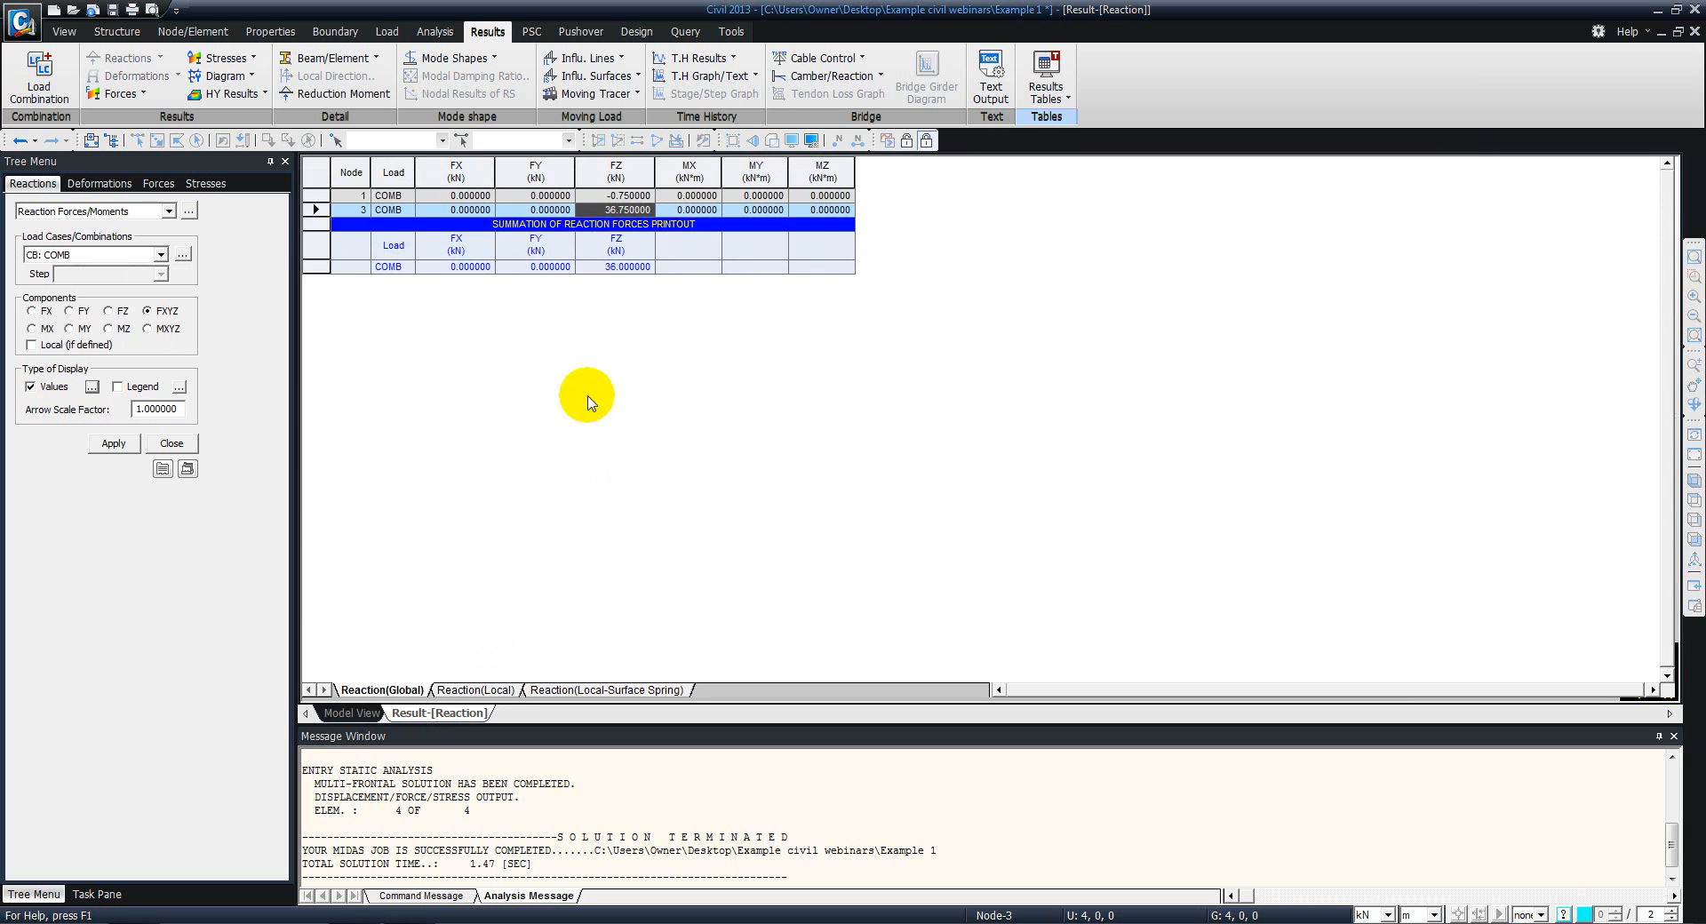
{"action": "left_click", "coordinate": [354, 712]}
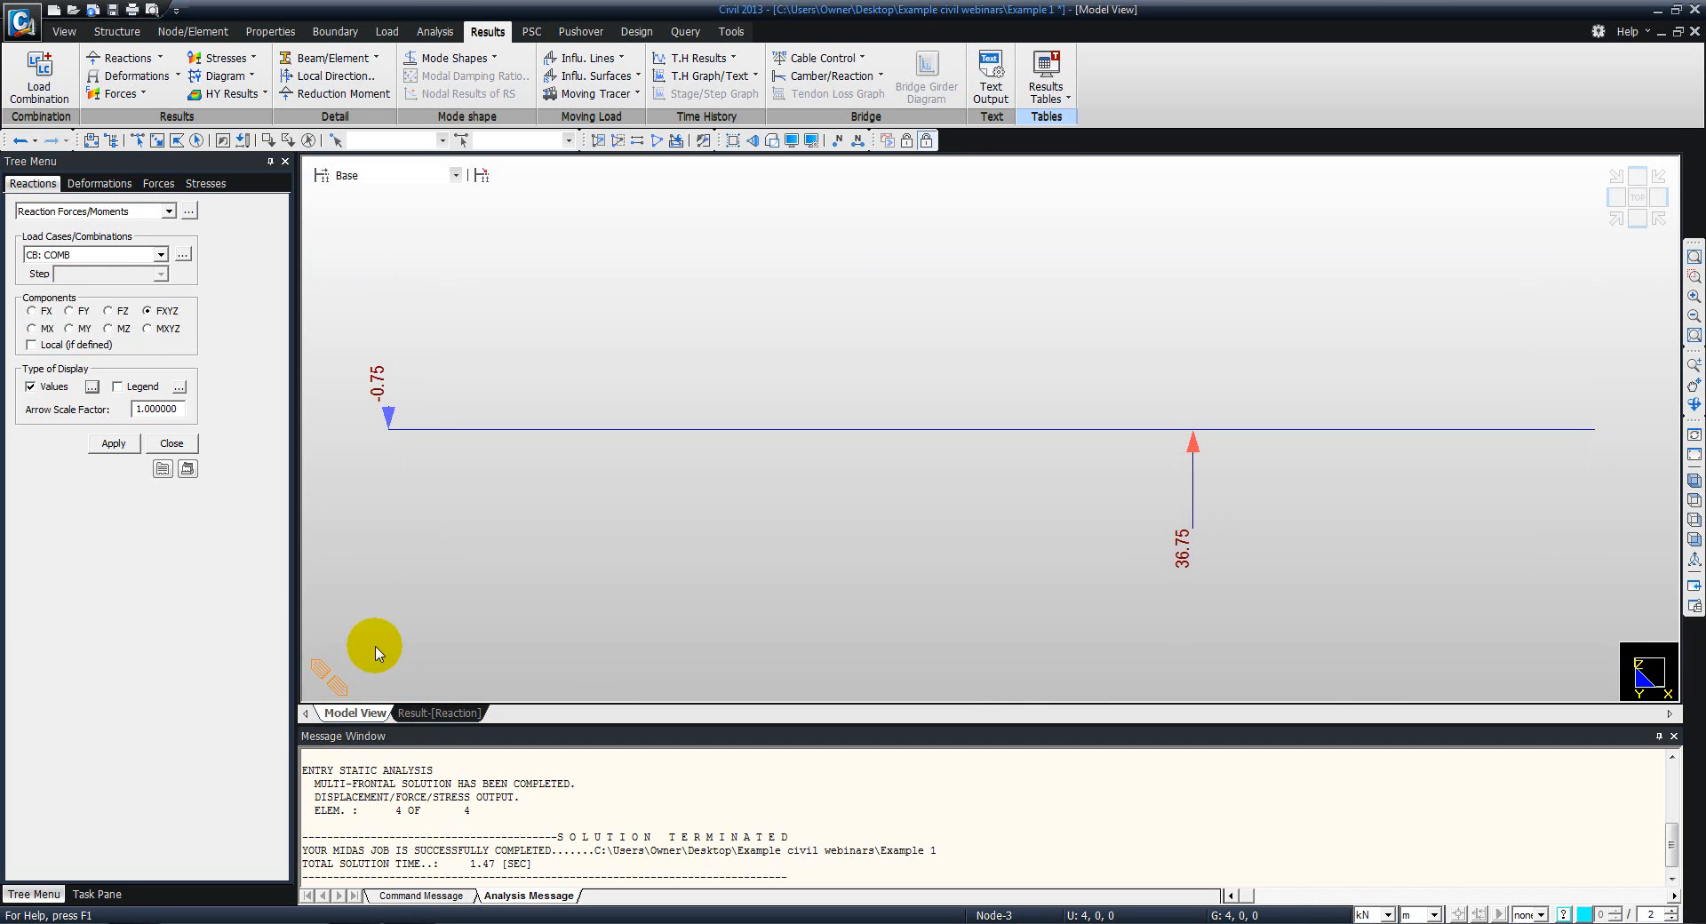
{"action": "left_click", "coordinate": [172, 444]}
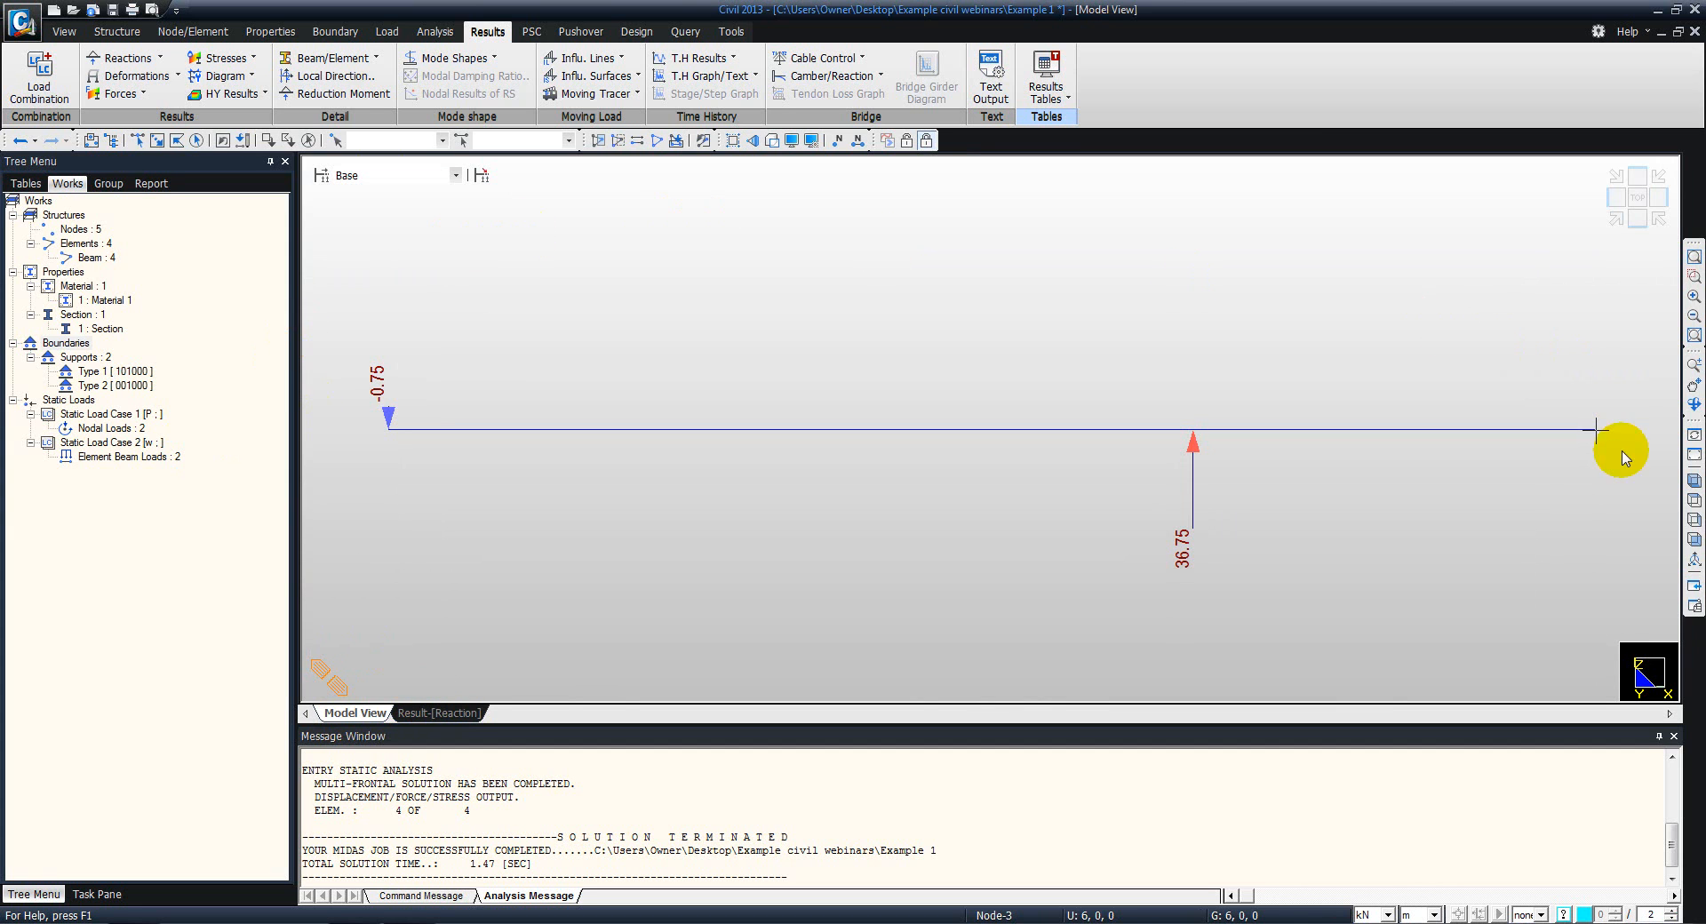
{"action": "mouse_move", "coordinate": [391, 424]}
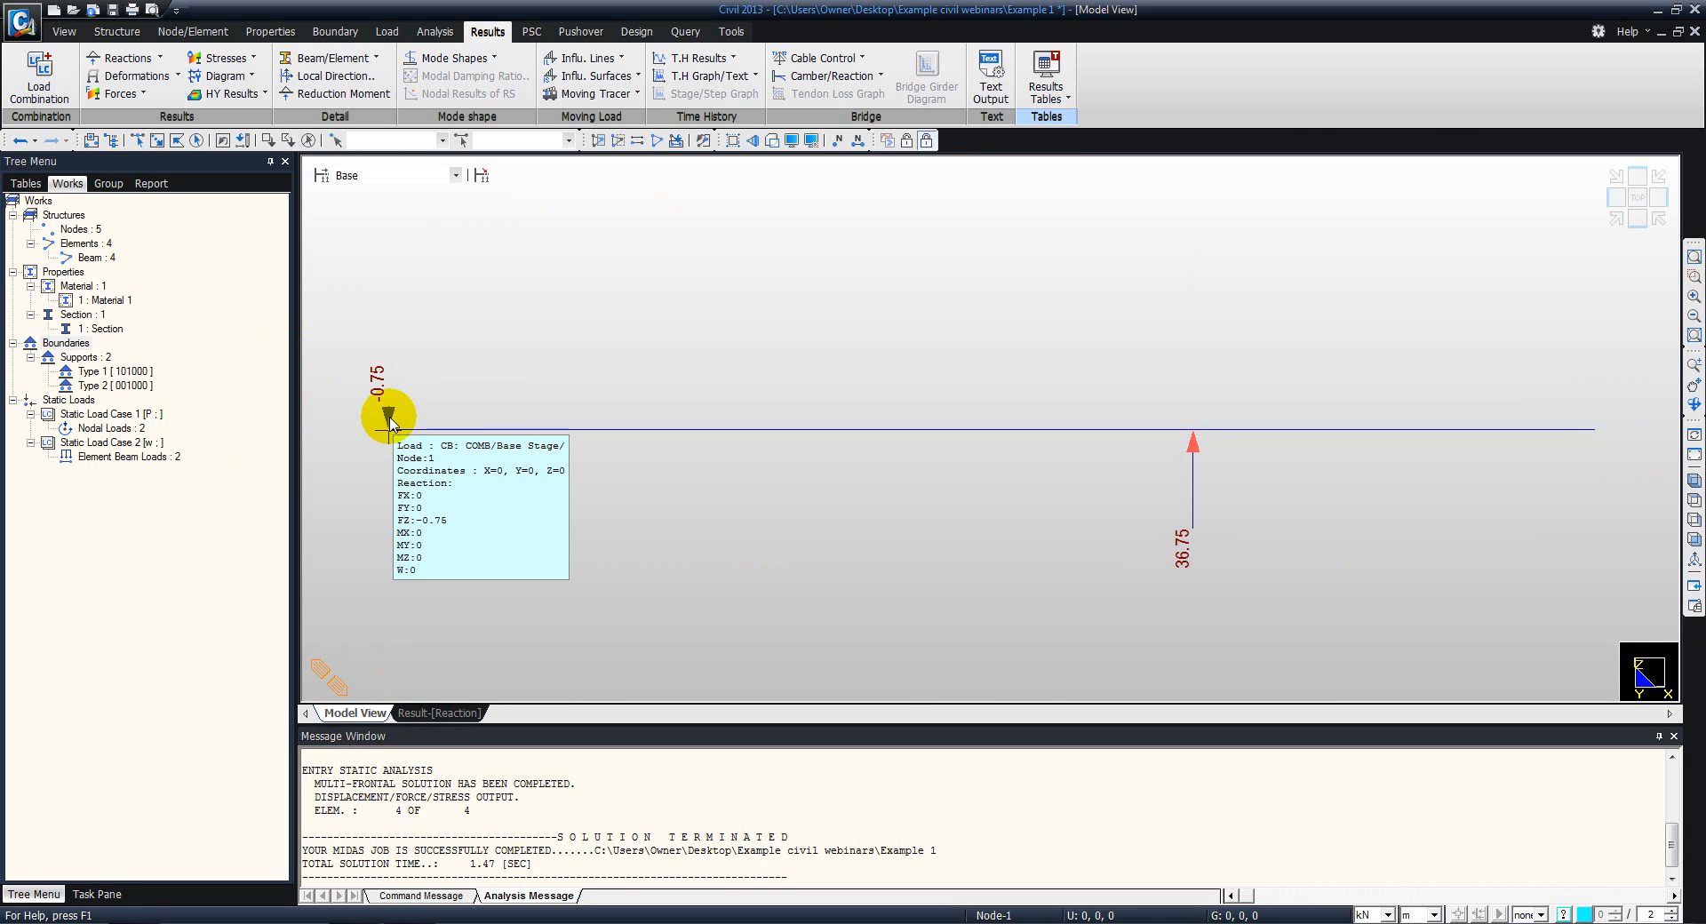